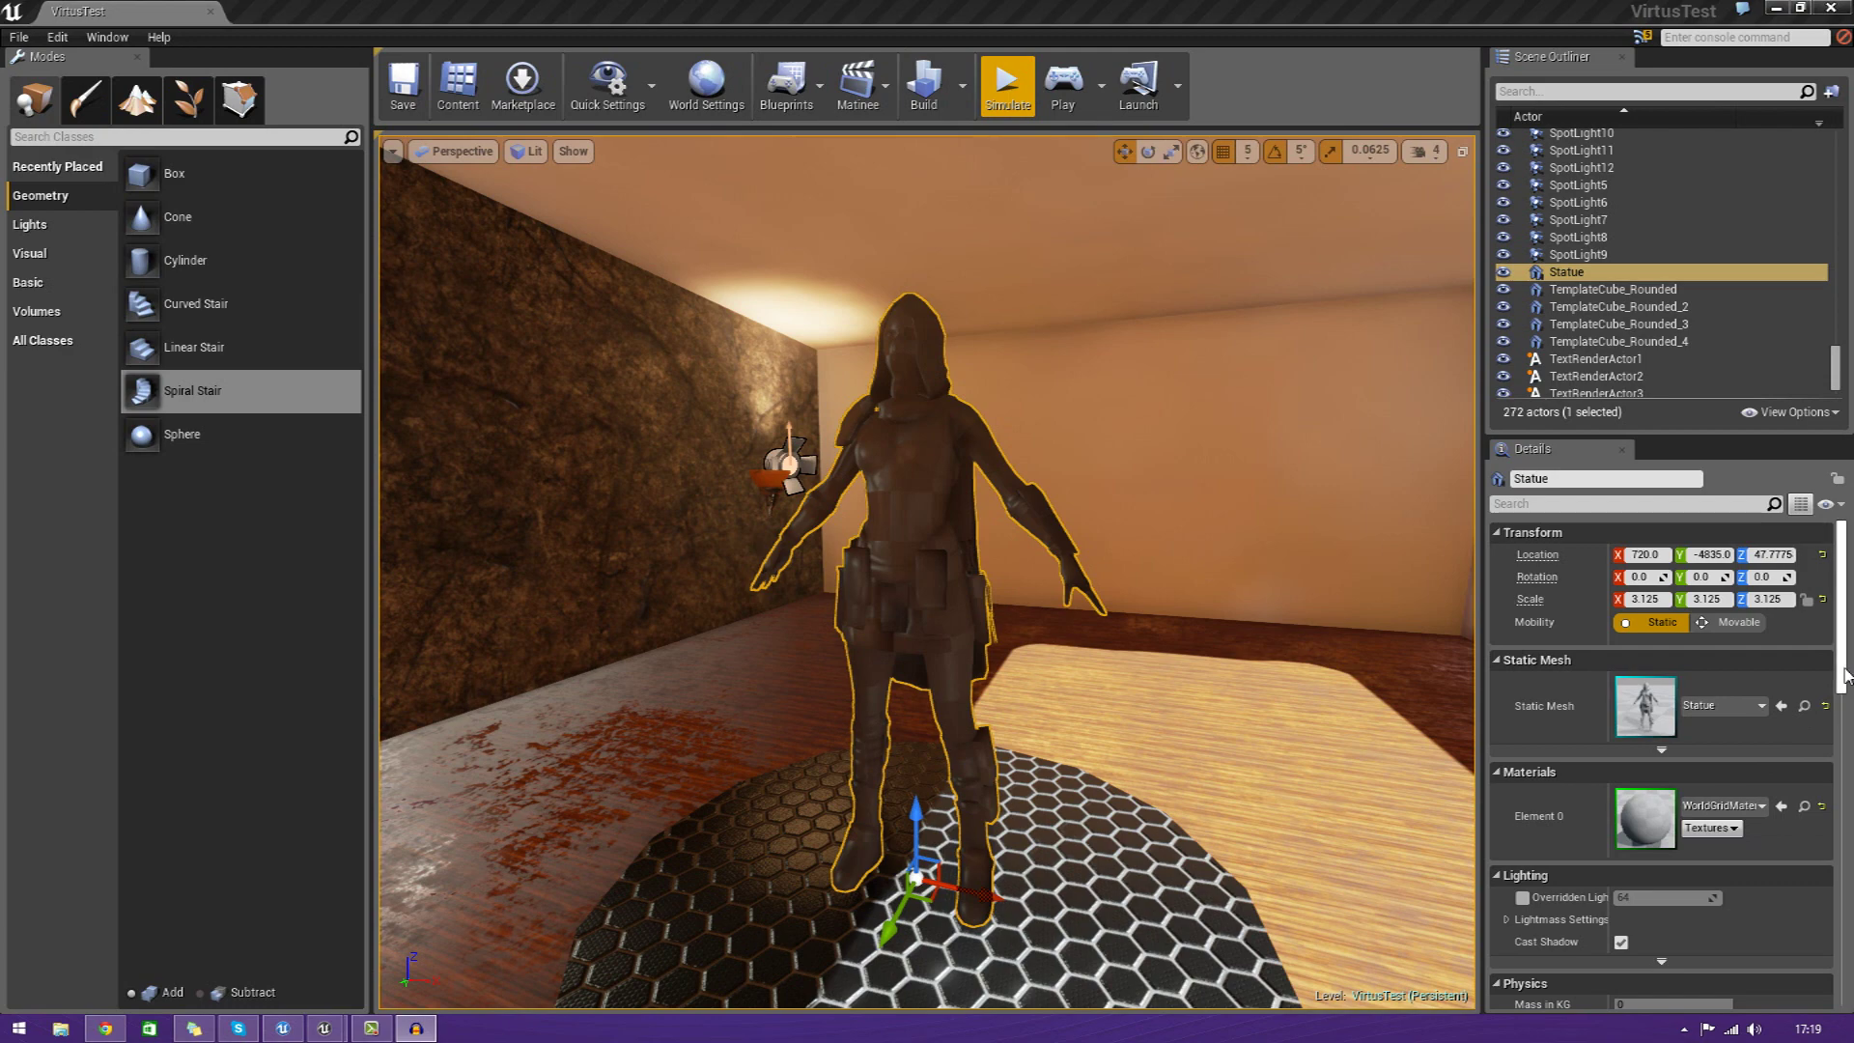
Show the Materials folder in the Content Browser and enlarge the browser window to show more assets
right_drag(1244, 623, 975, 632)
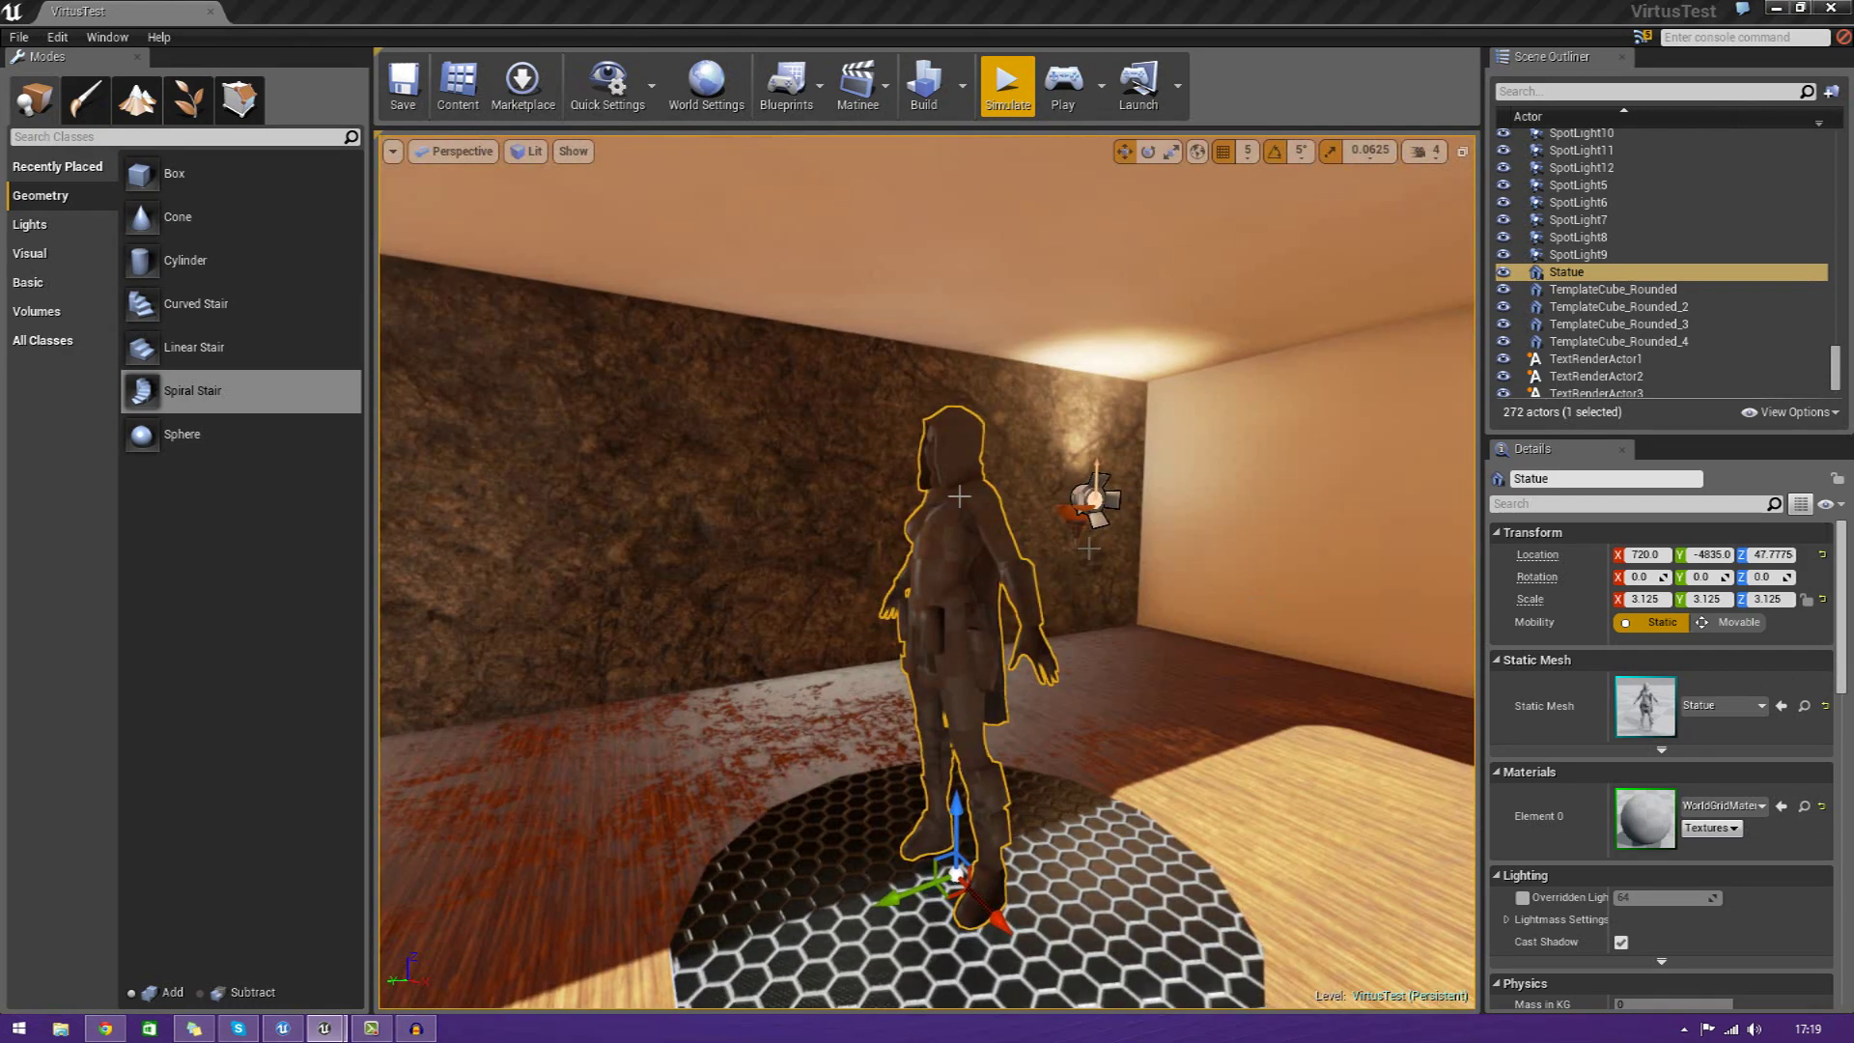
click(458, 83)
drag(1248, 353, 1372, 219)
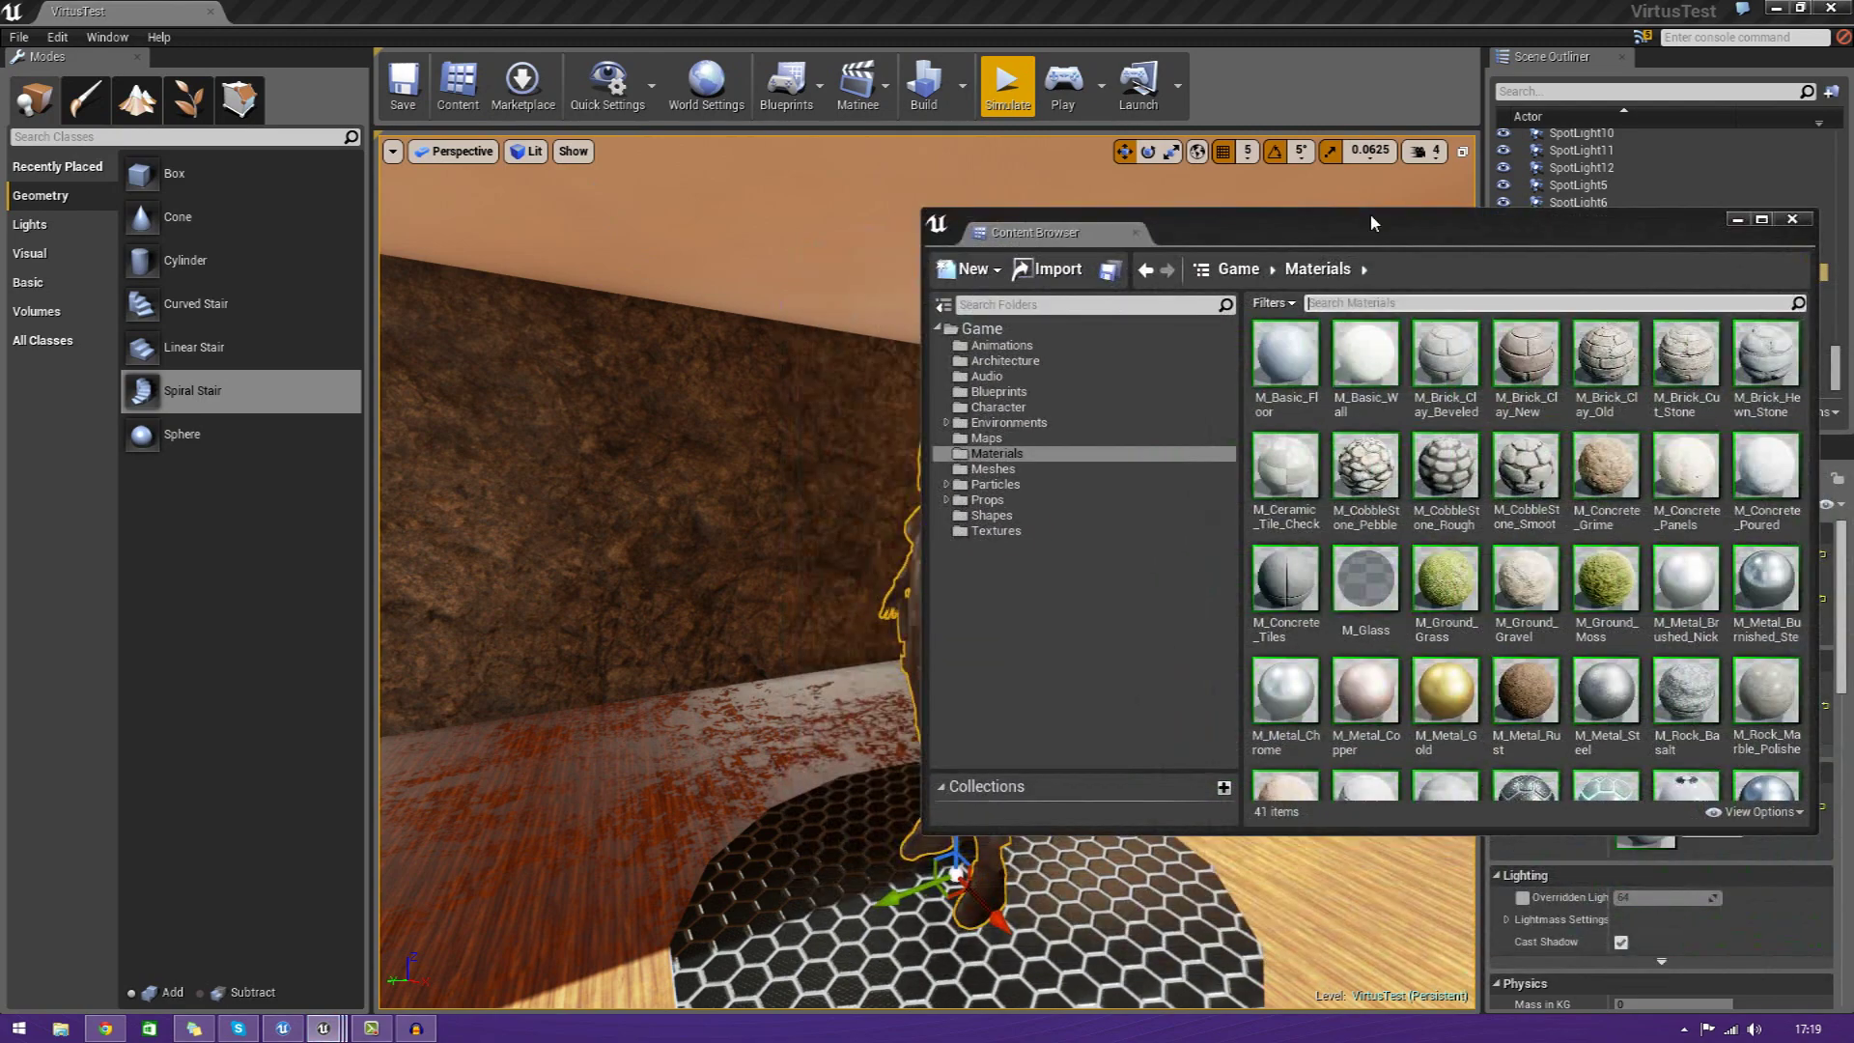
right_drag(898, 720, 434, 712)
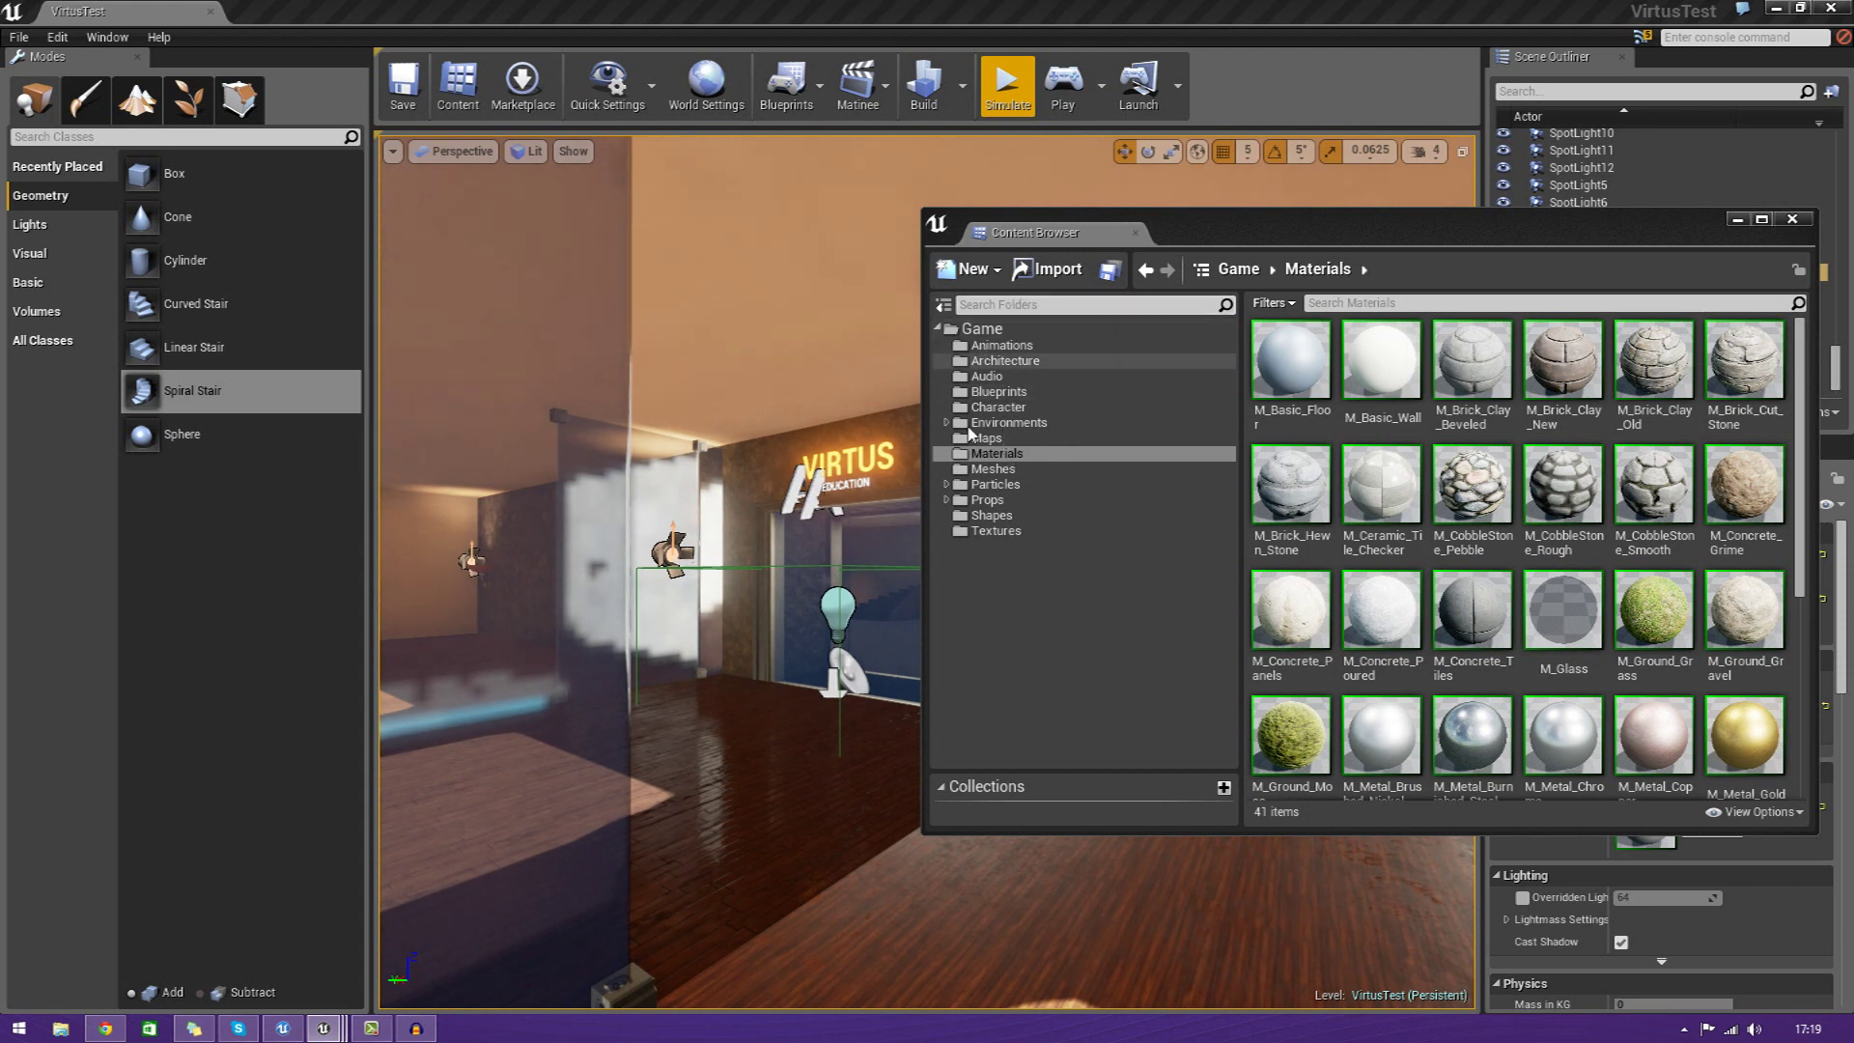
click(1024, 454)
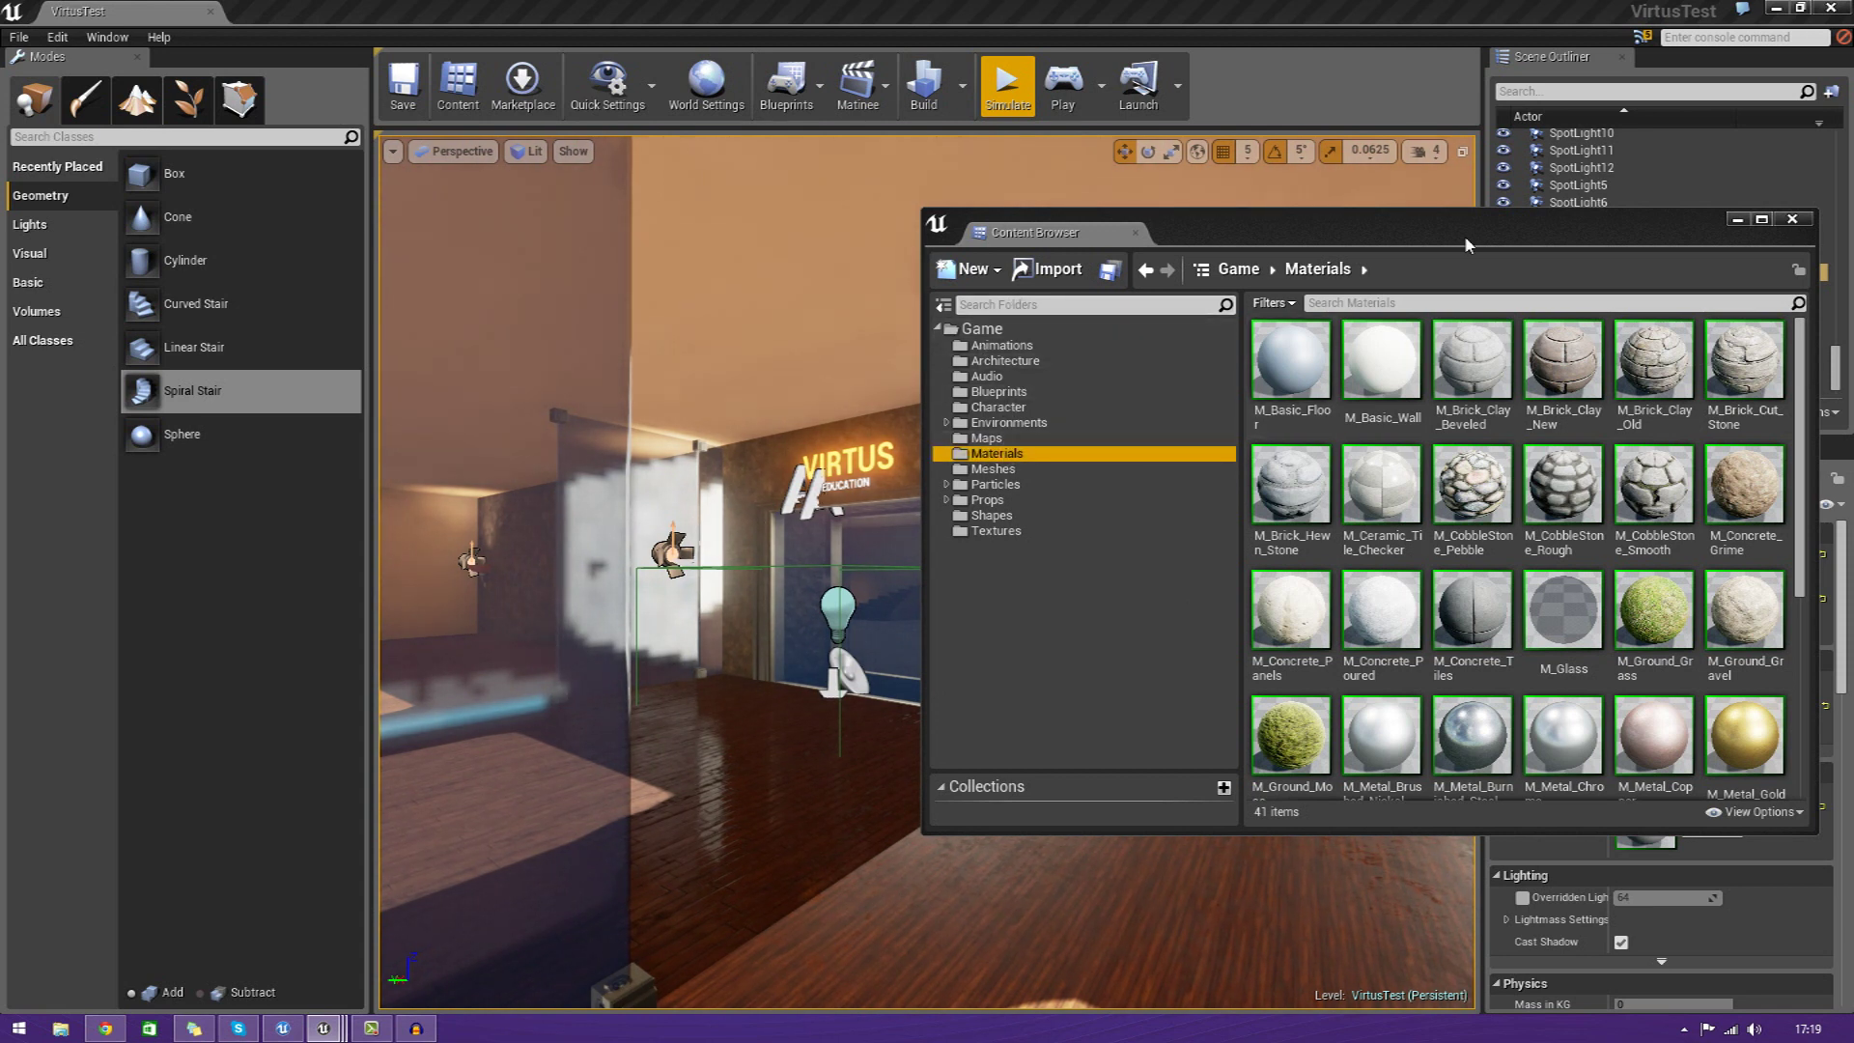
drag(1414, 241, 1271, 207)
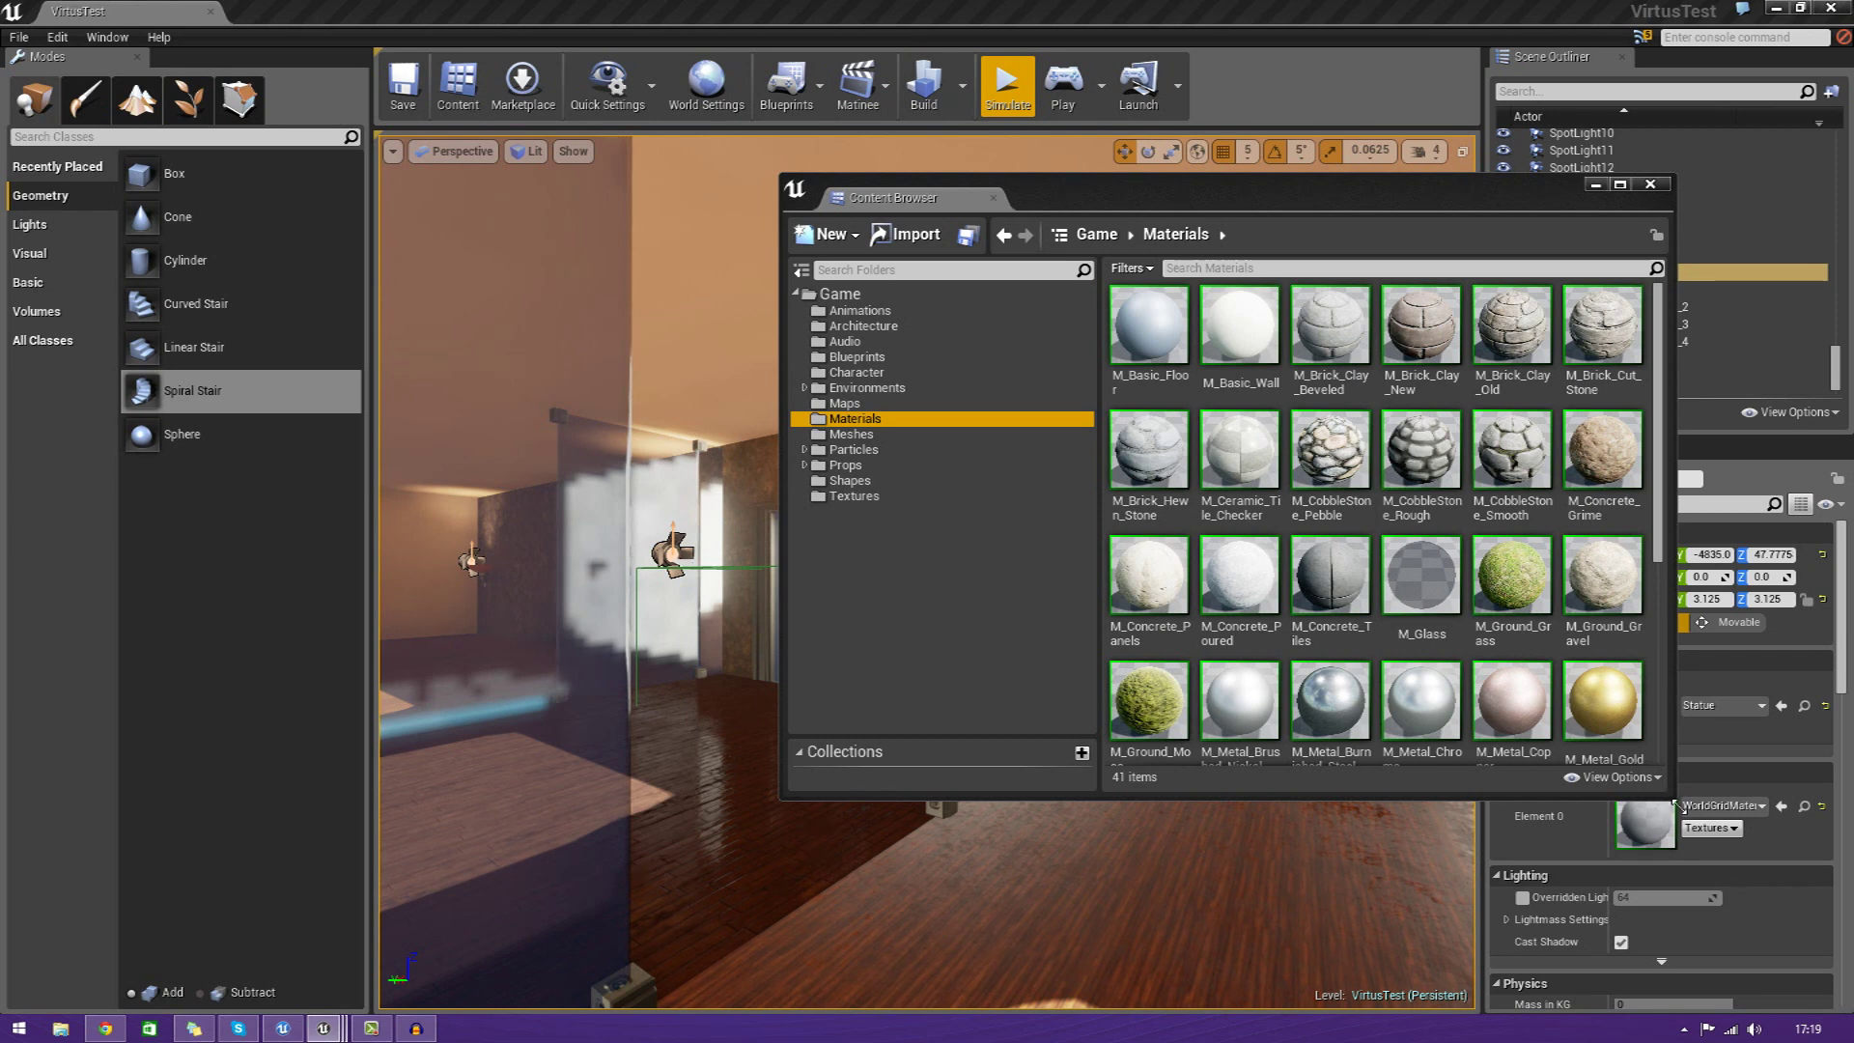
drag(1675, 798, 1781, 945)
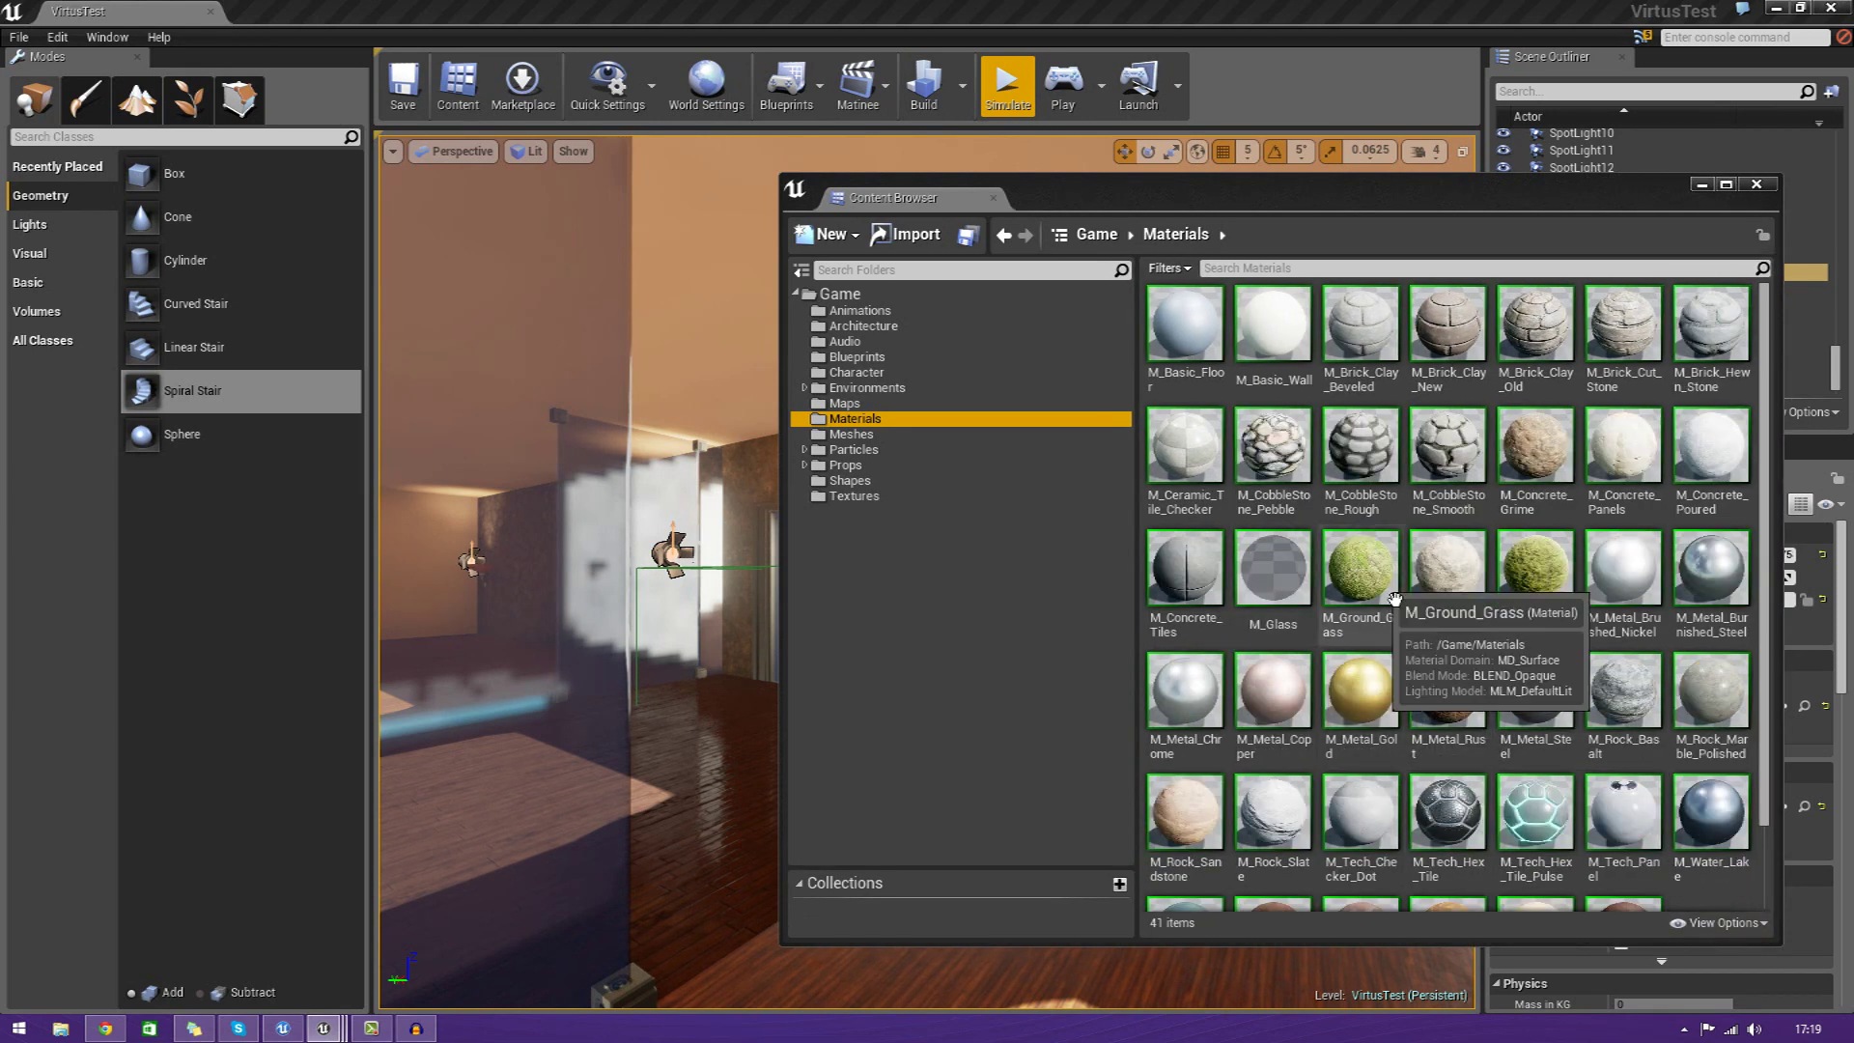
Open the M_Metal_Gold material from the Materials folder
click(1361, 574)
click(1388, 752)
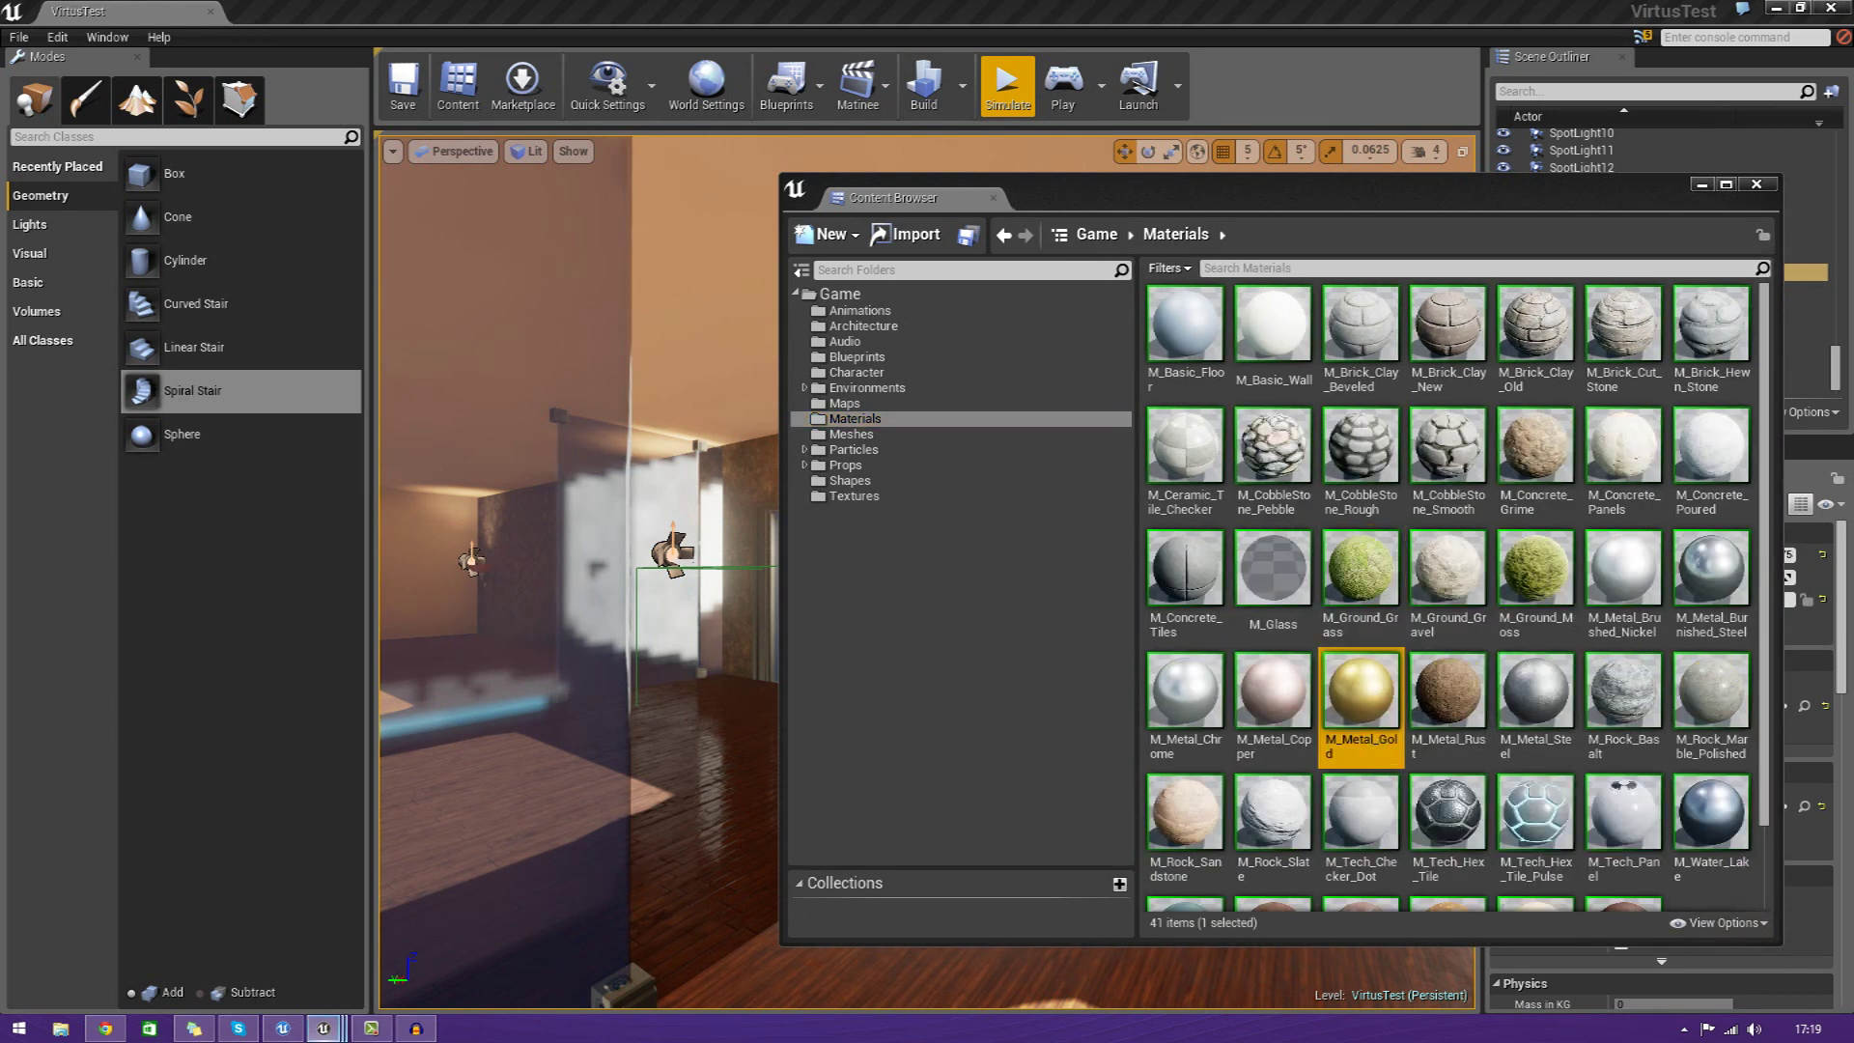
double_click(1387, 752)
Open the VirtusTest project from the Unreal Project Browser
click(1222, 194)
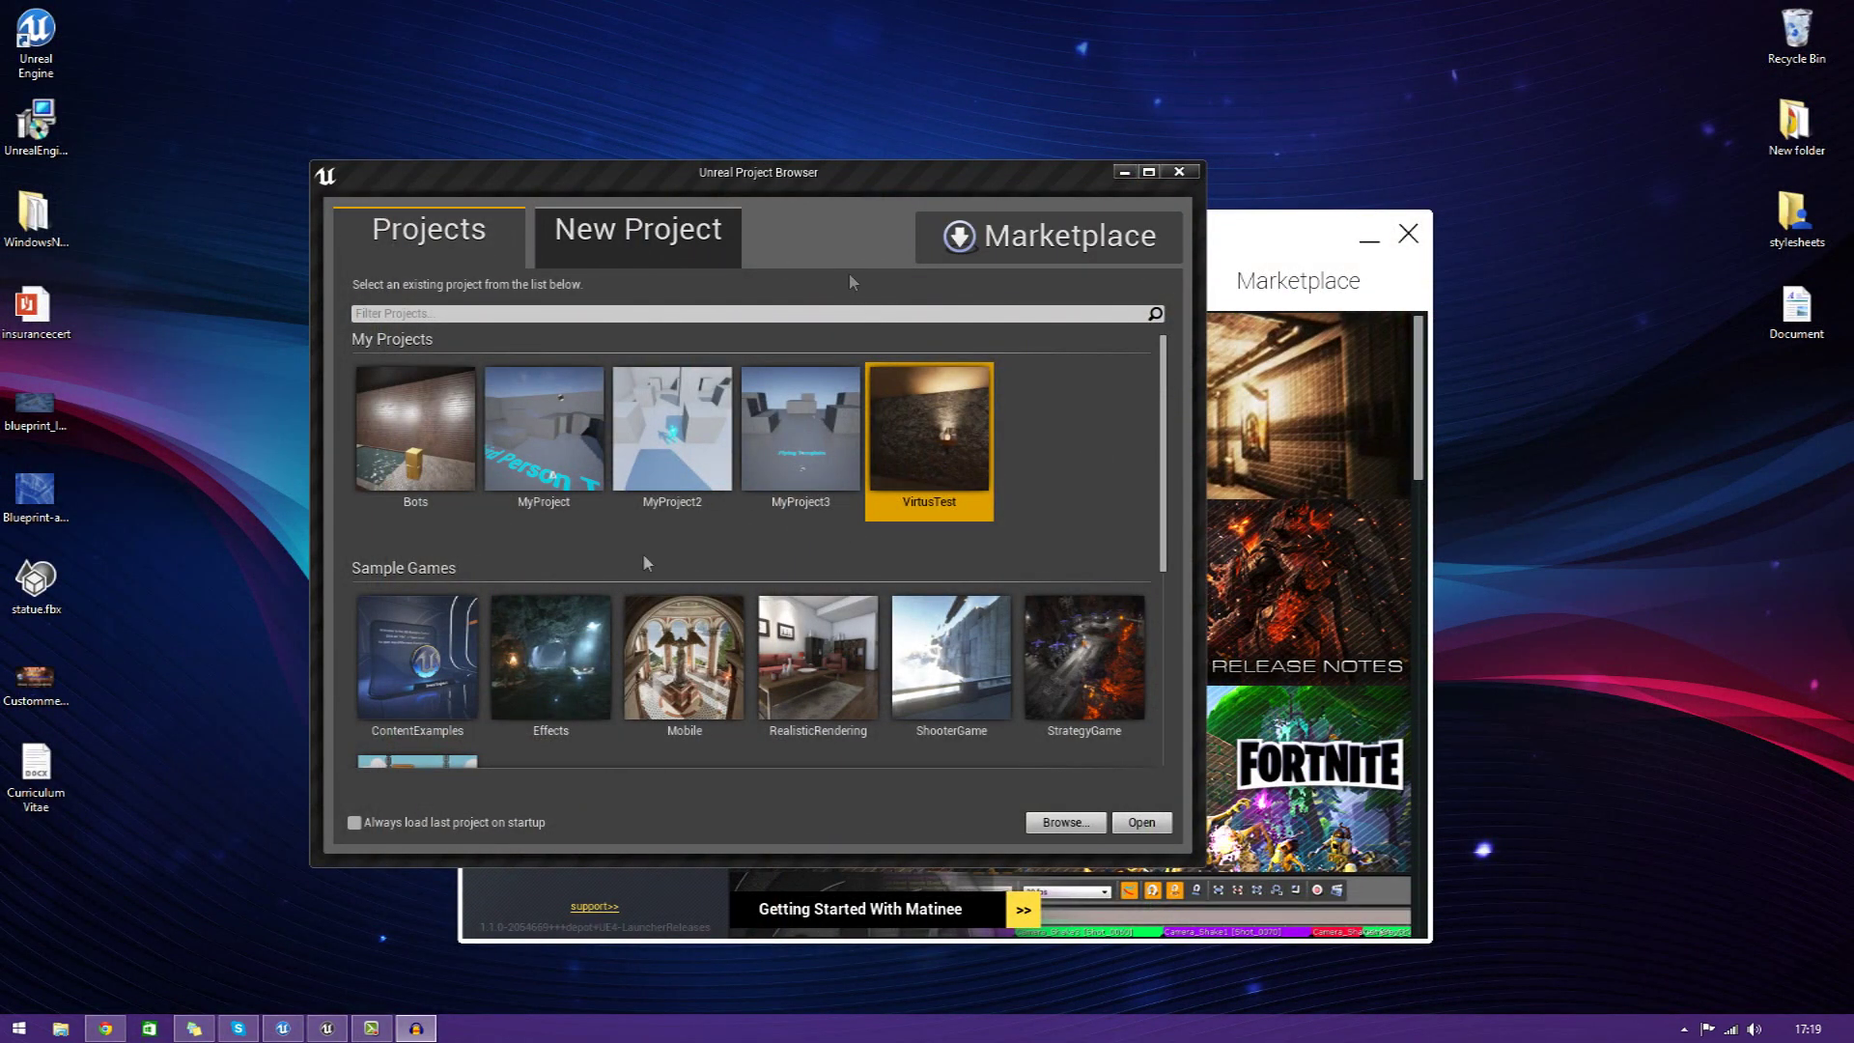
double_click(914, 466)
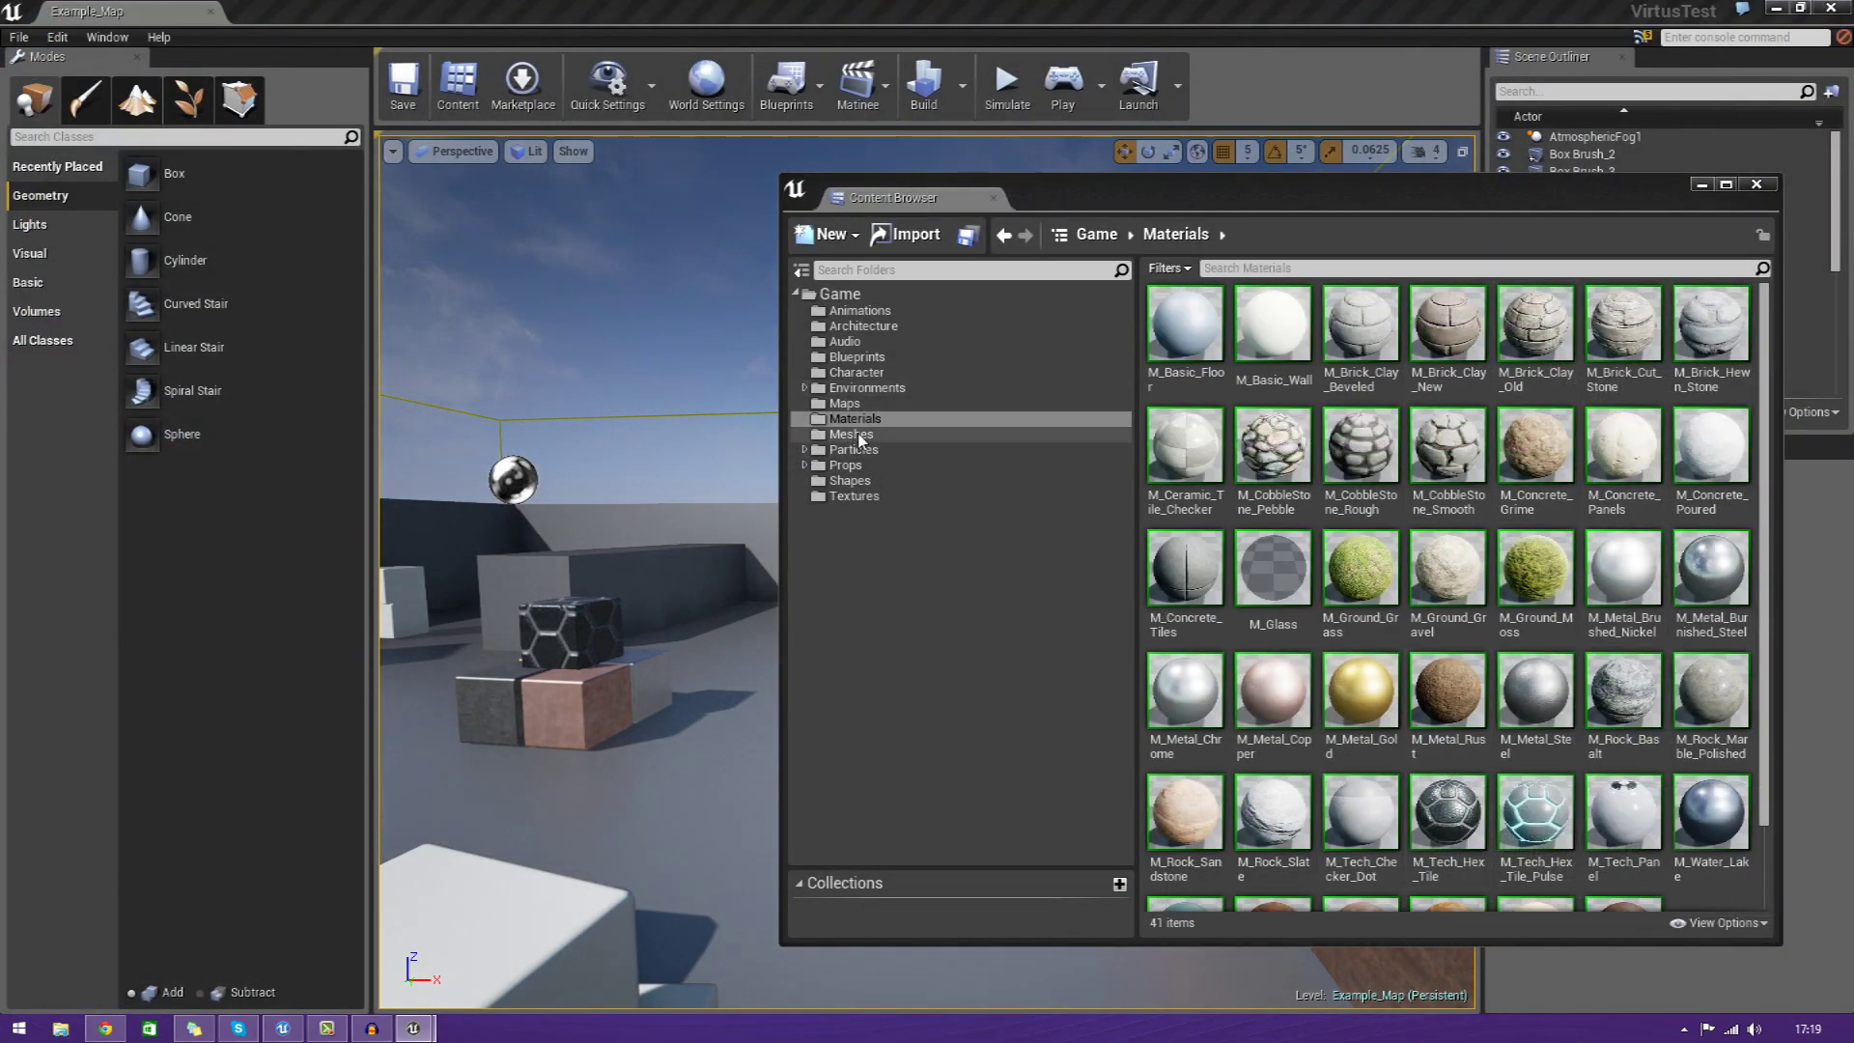
Browse the Textures folder and examine the pebble, rough and smooth cobblestone texture variants
click(854, 496)
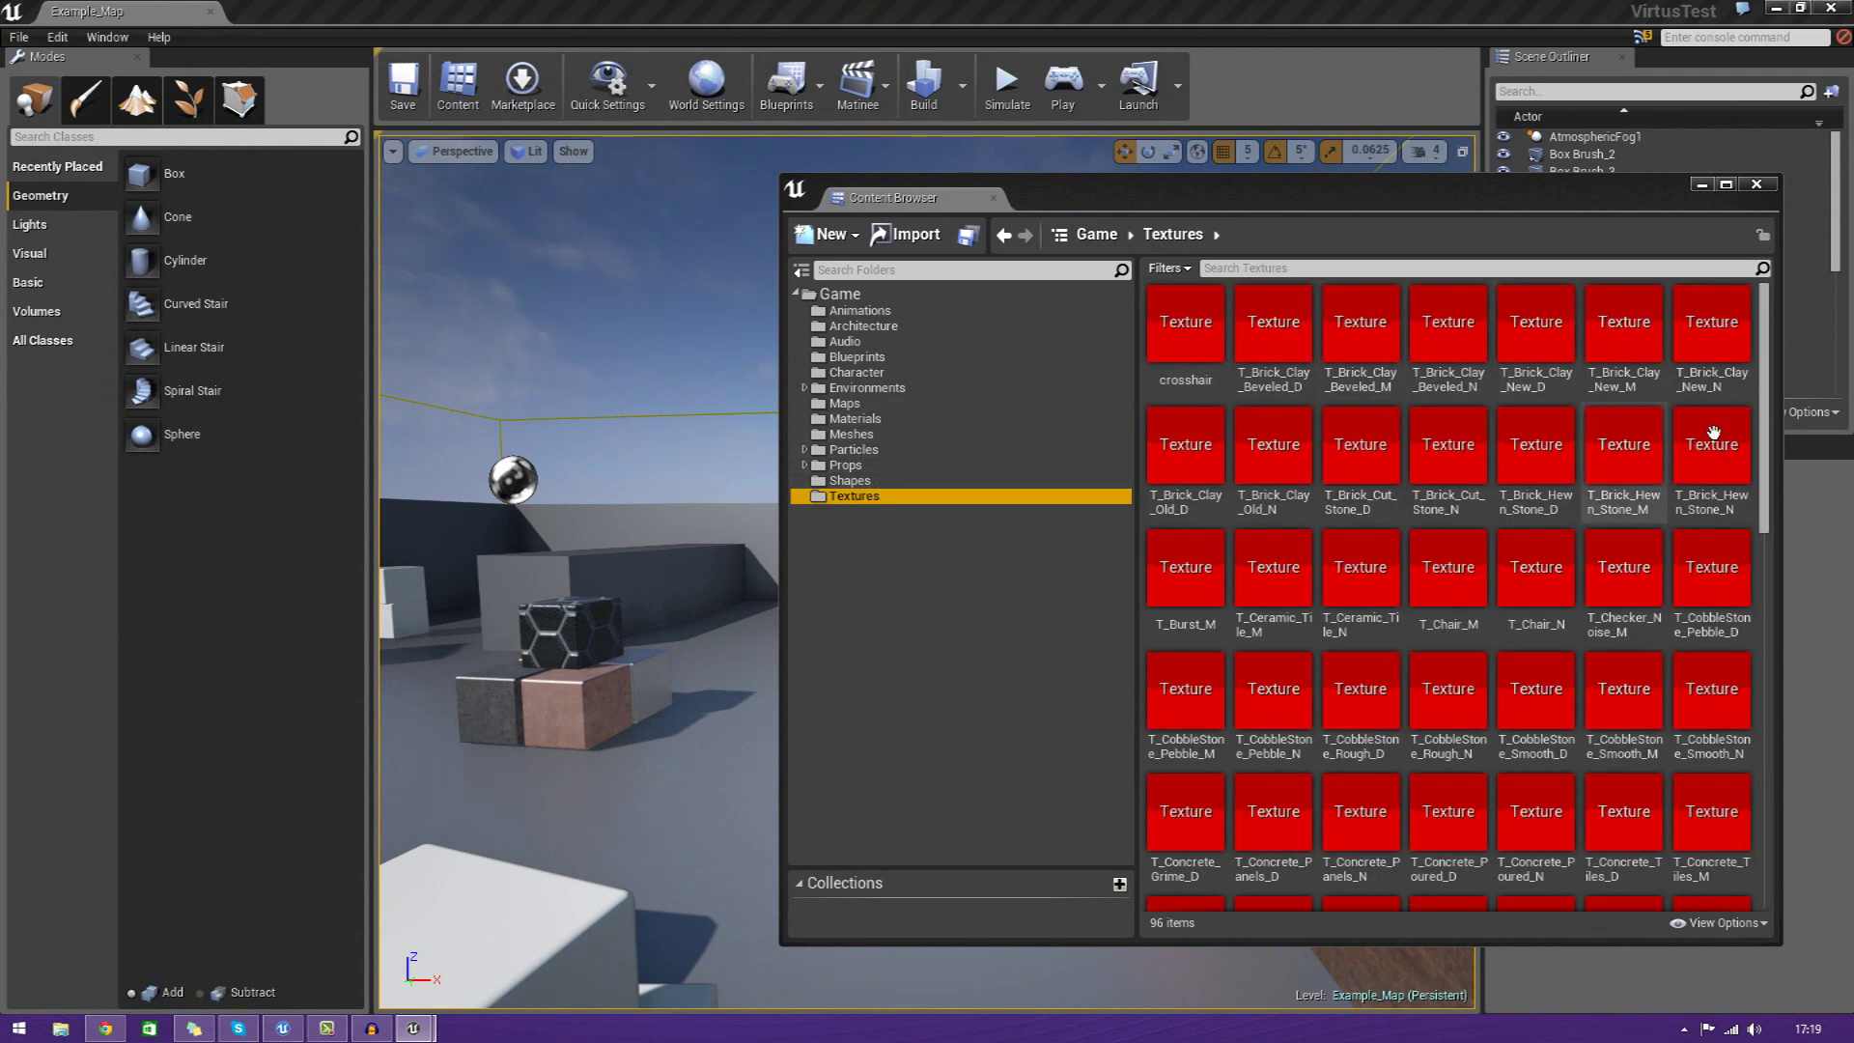
drag(1760, 429, 1819, 416)
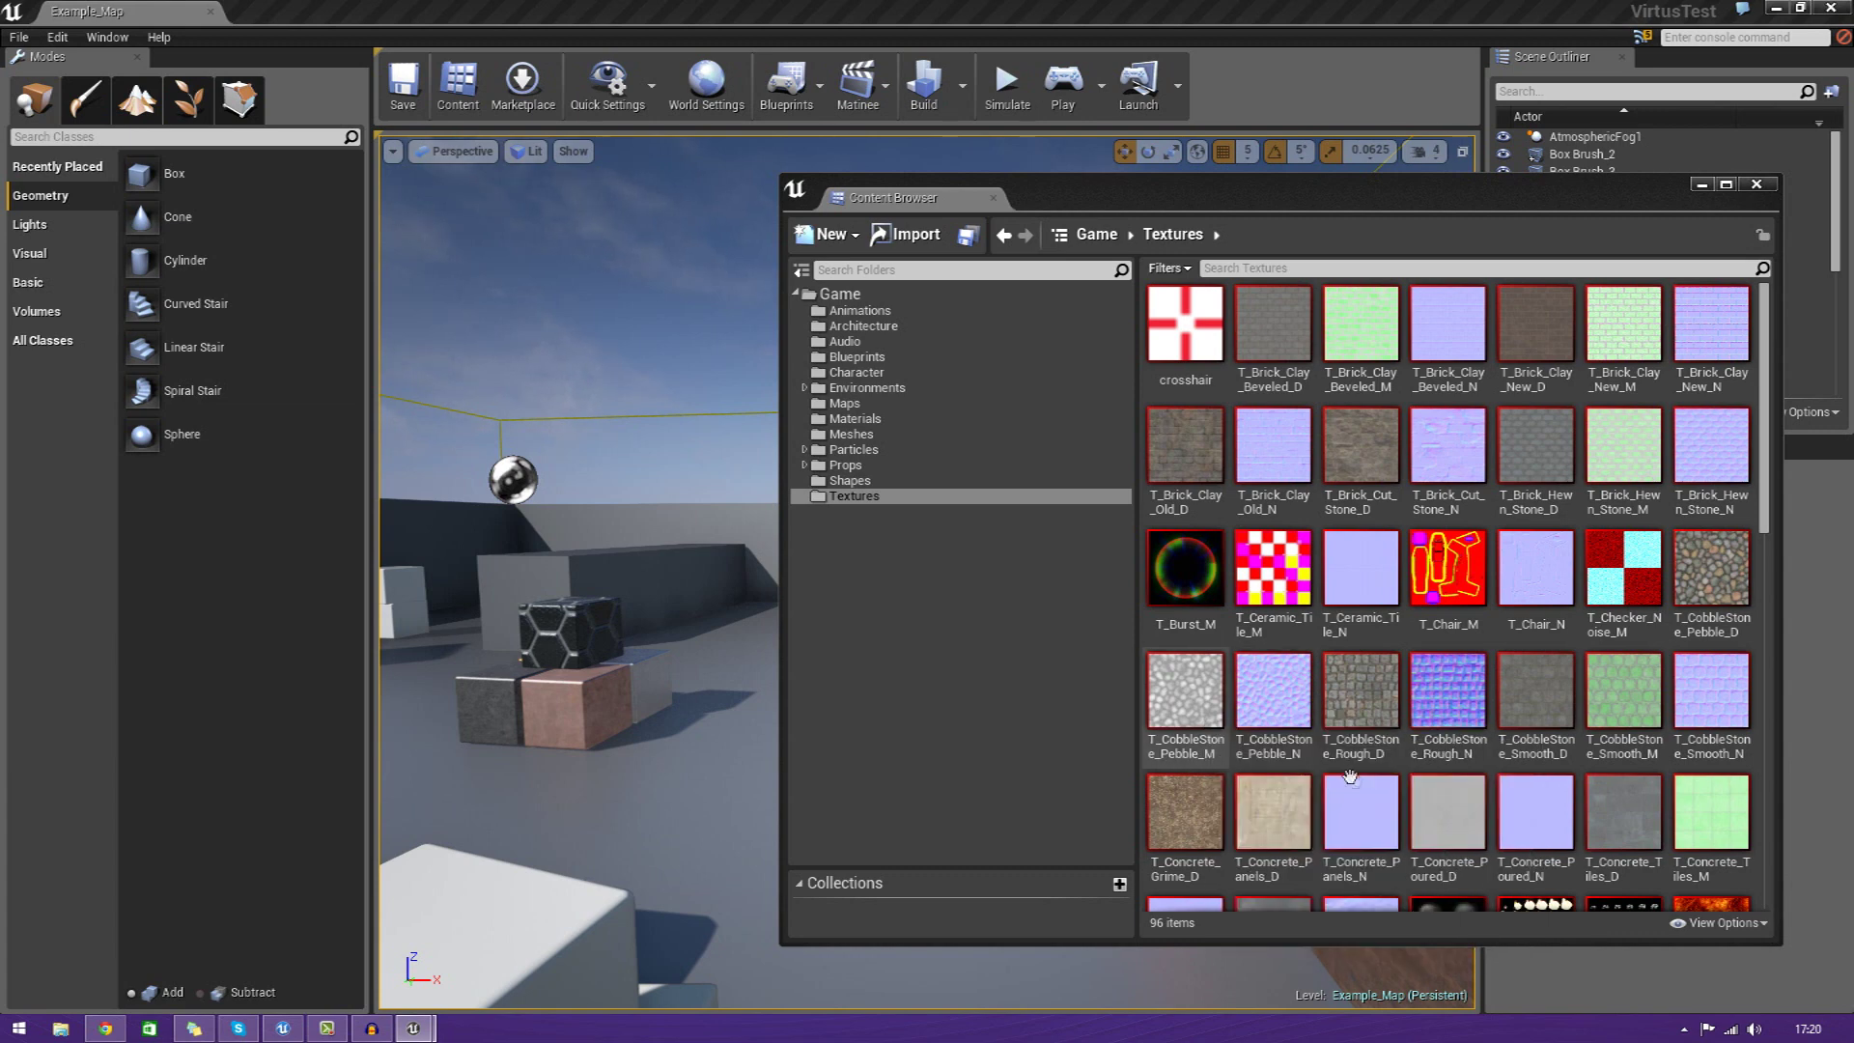
mouse_move(1287, 770)
mouse_move(1446, 776)
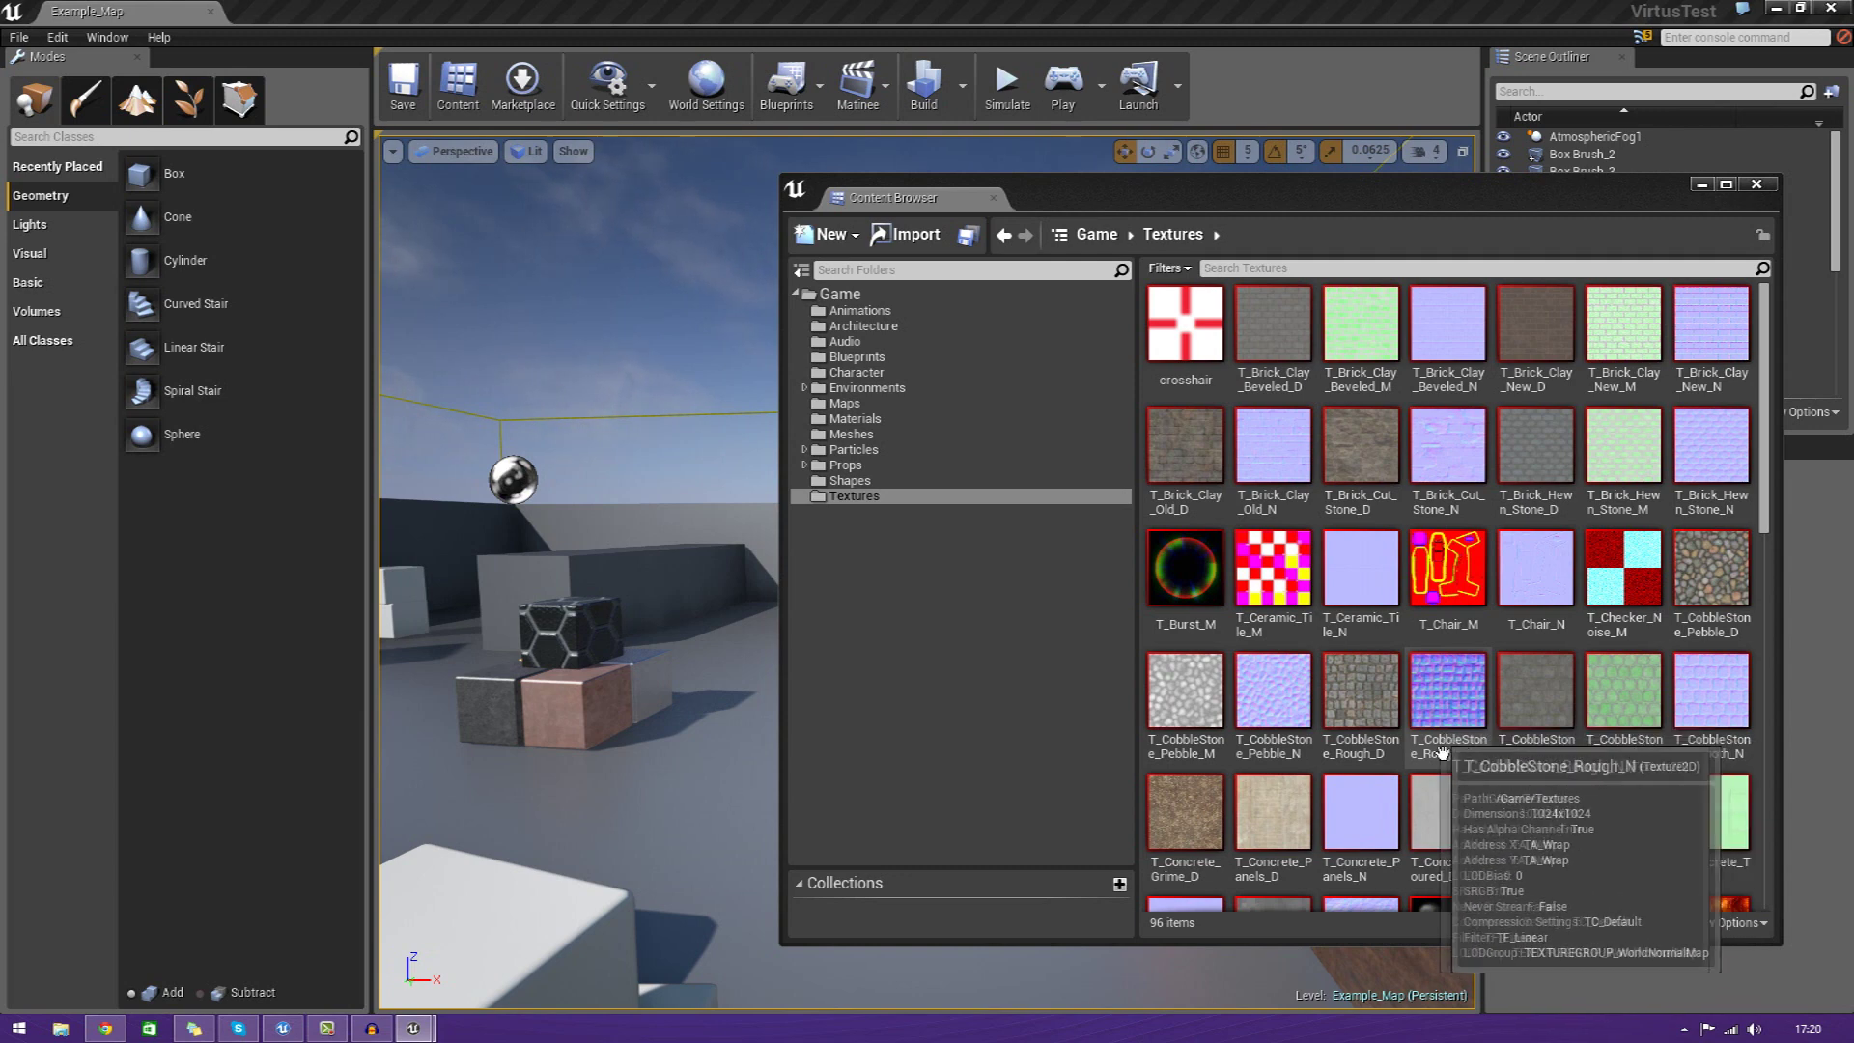
mouse_move(1375, 760)
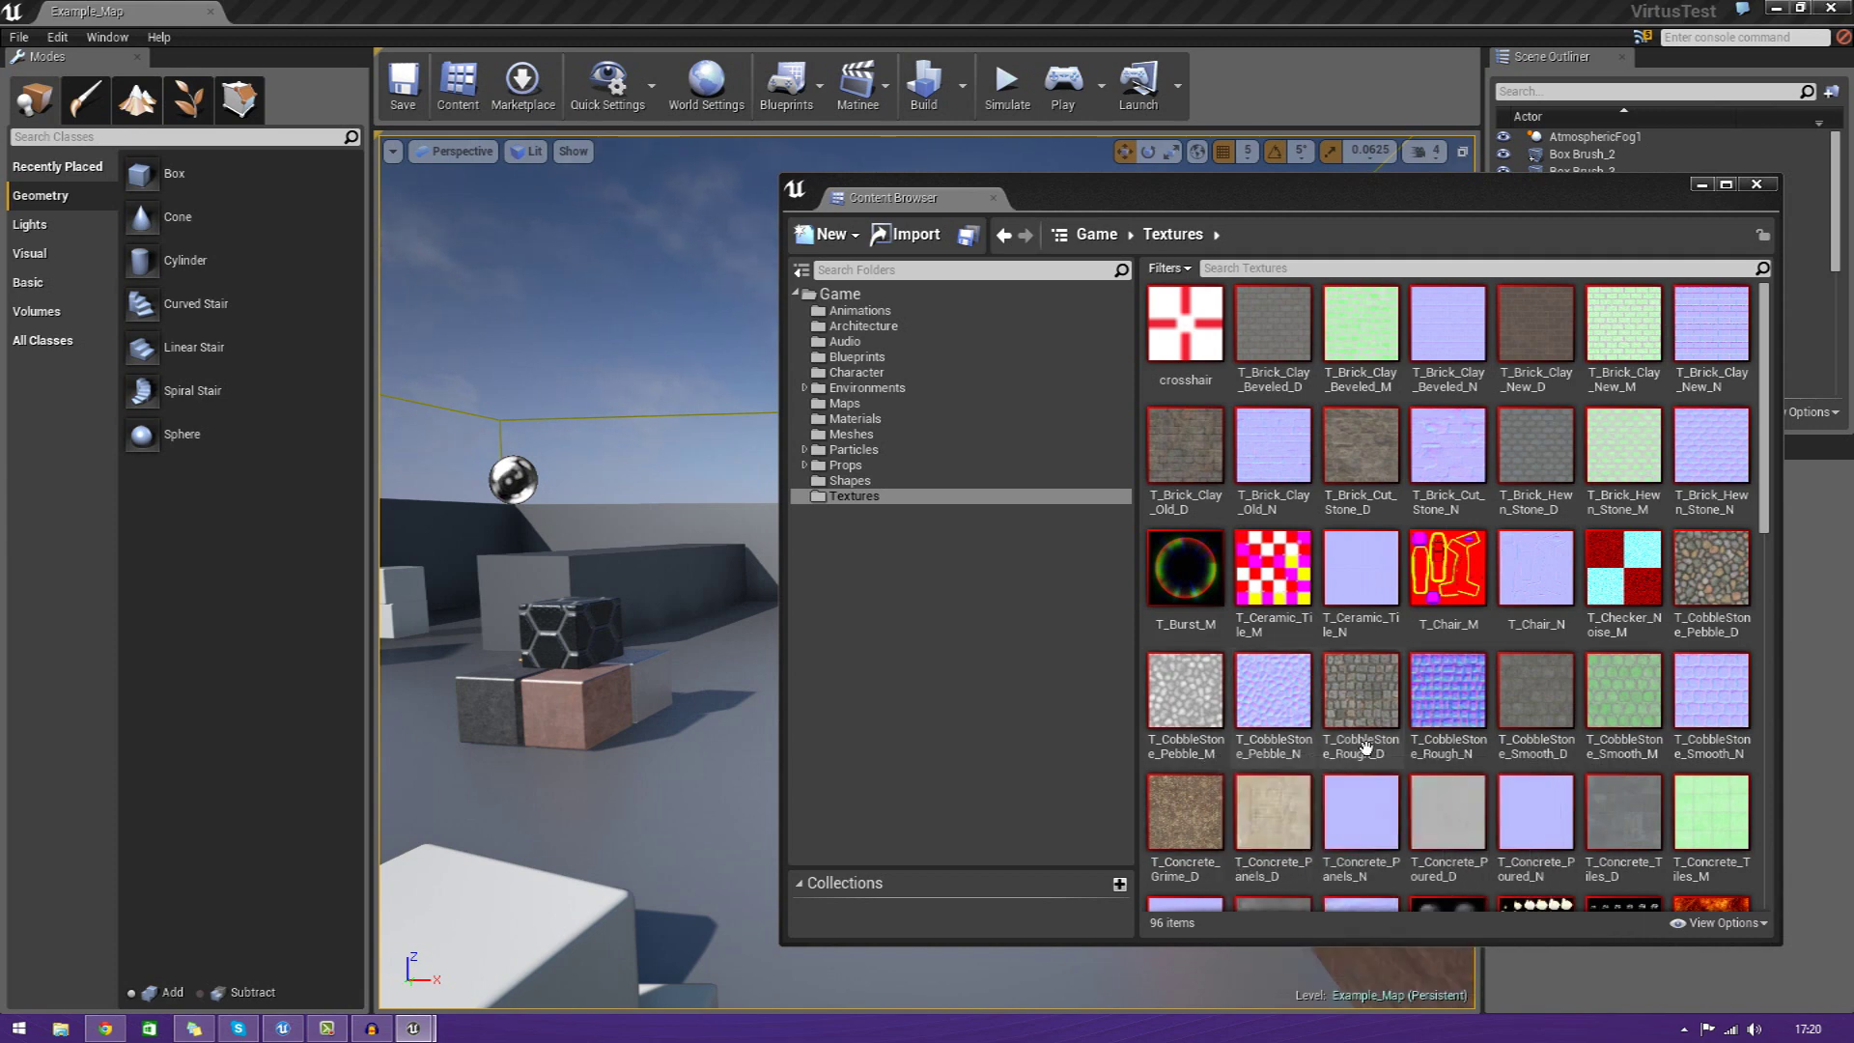
click(1311, 754)
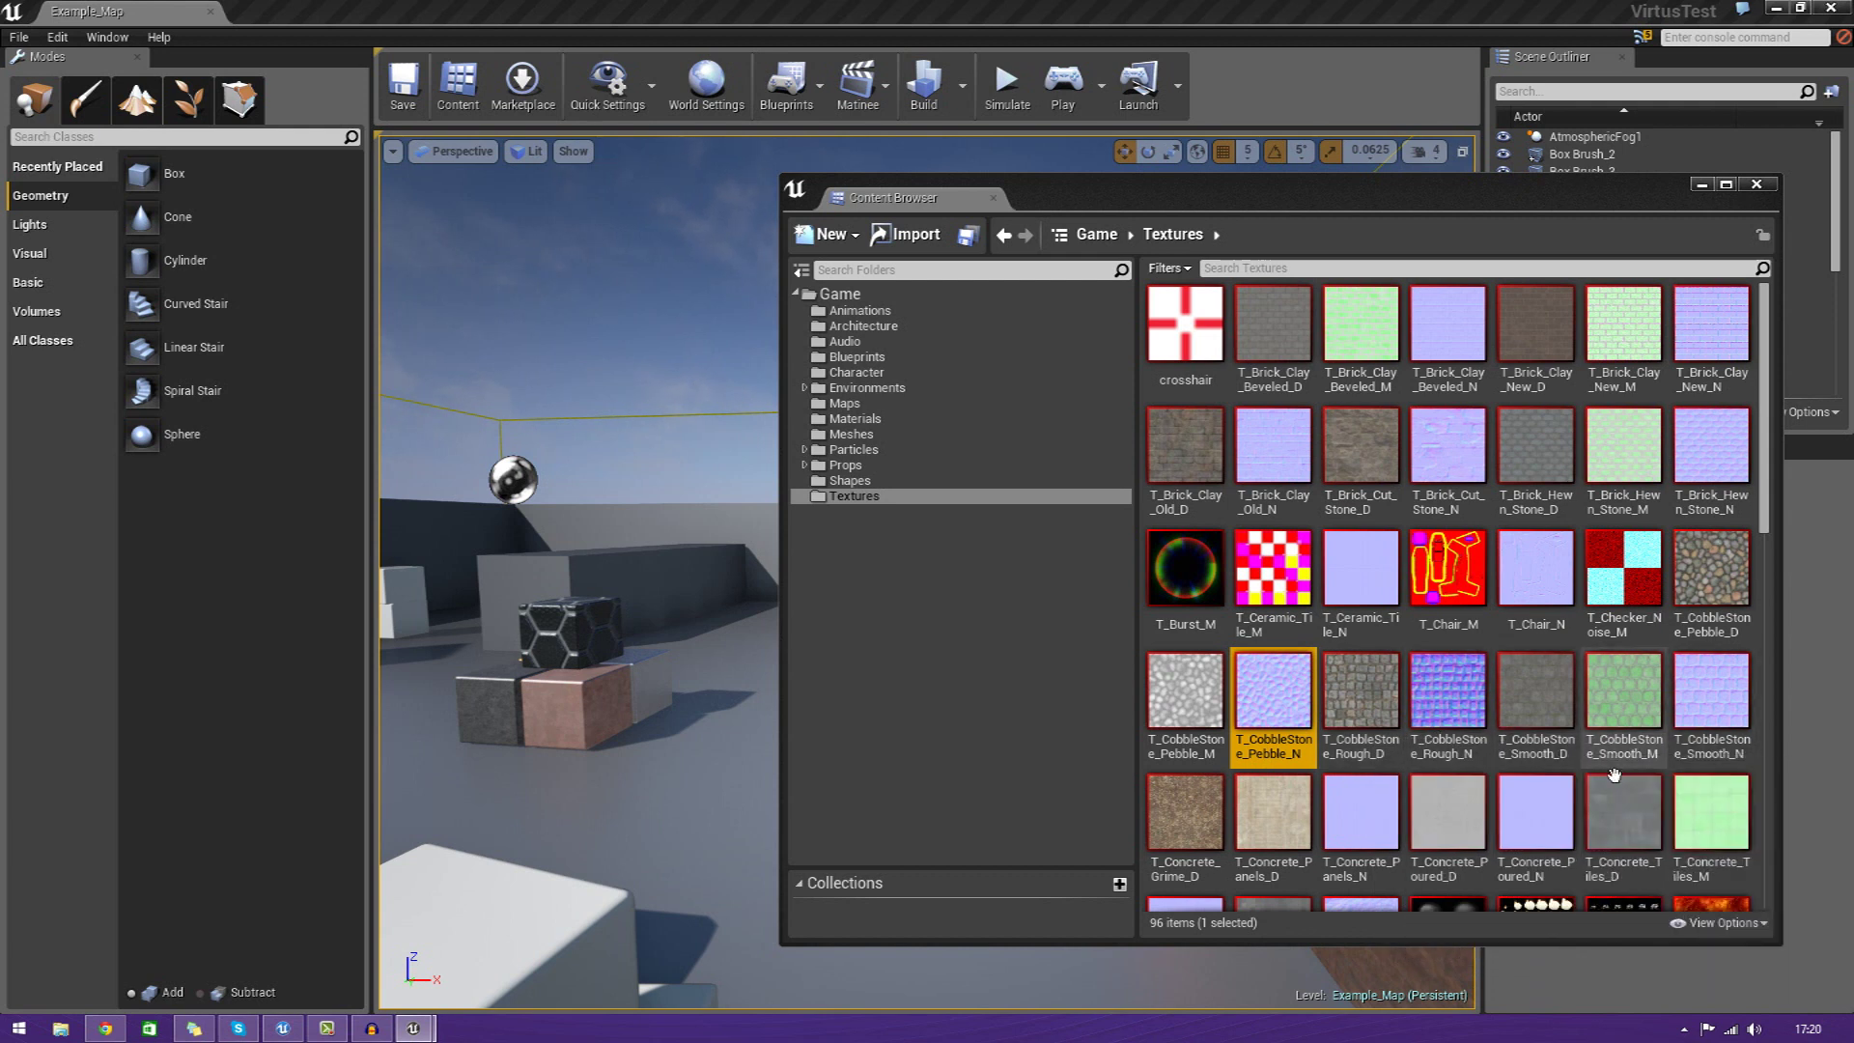
click(1552, 767)
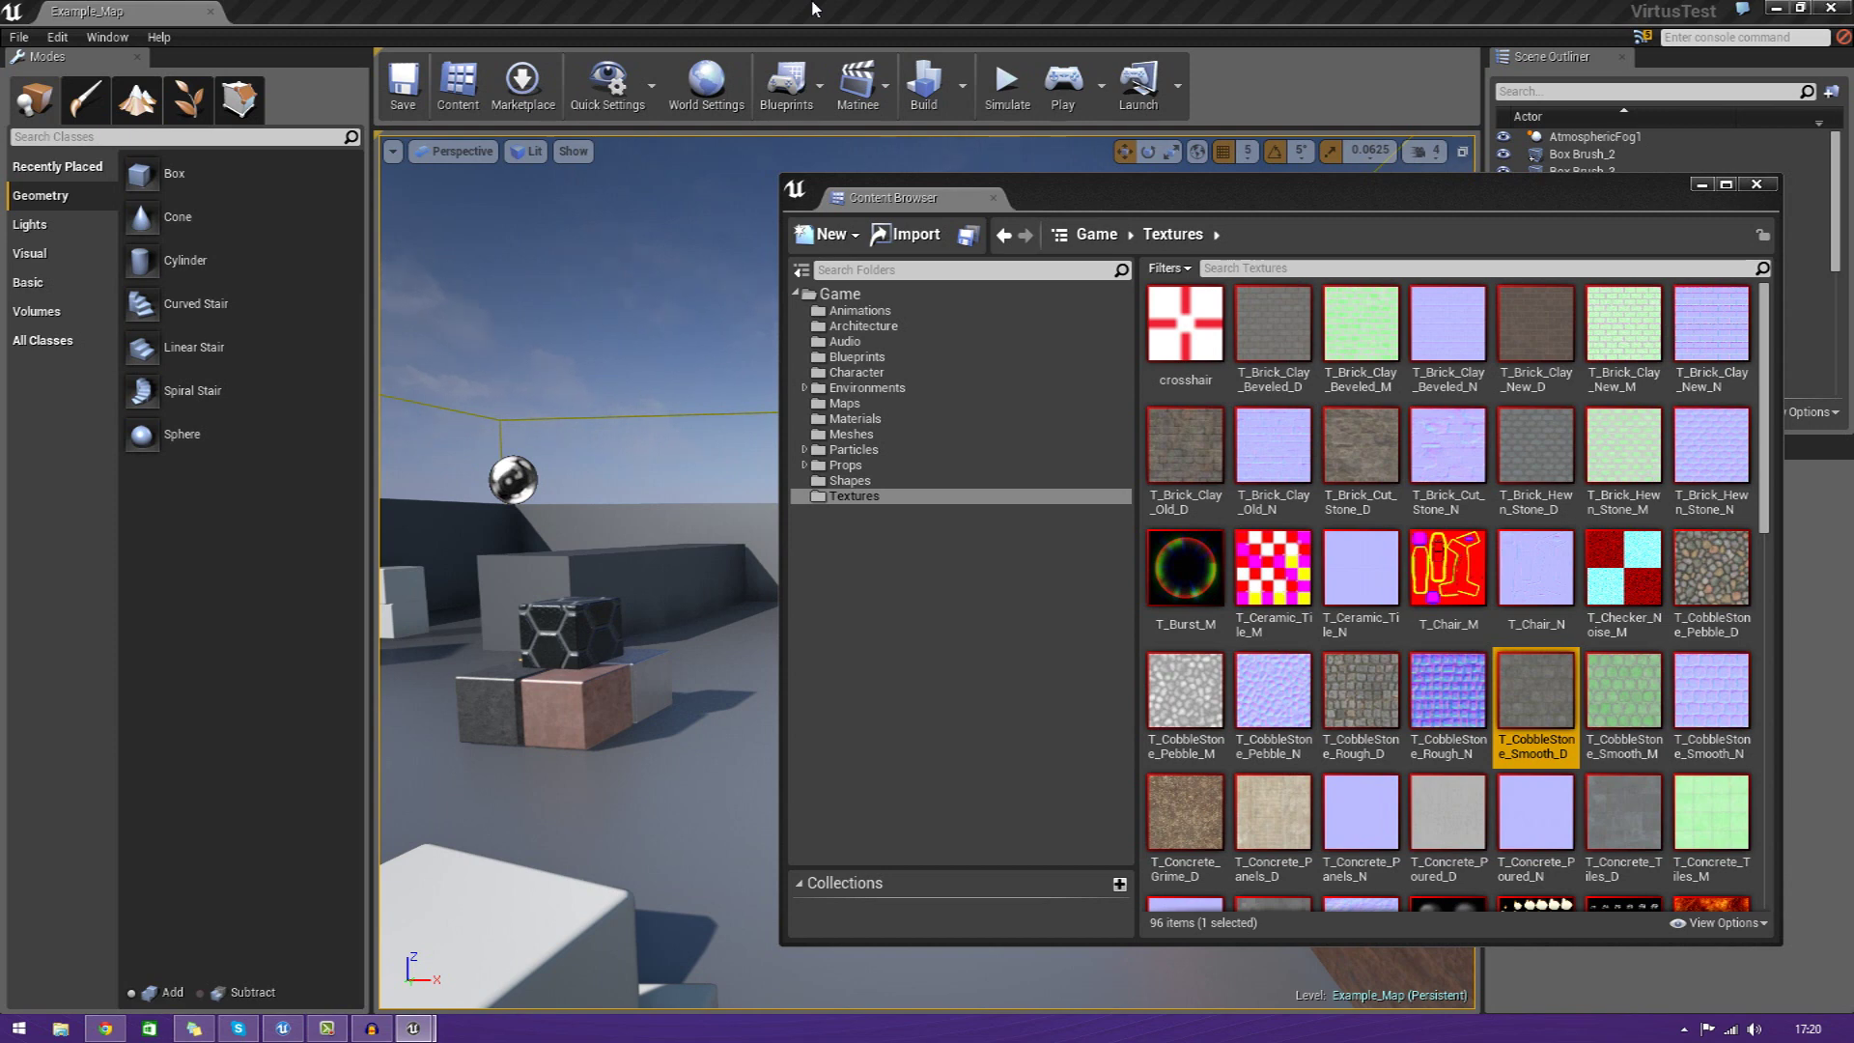
Create a new material named Test in the Materials folder
click(854, 418)
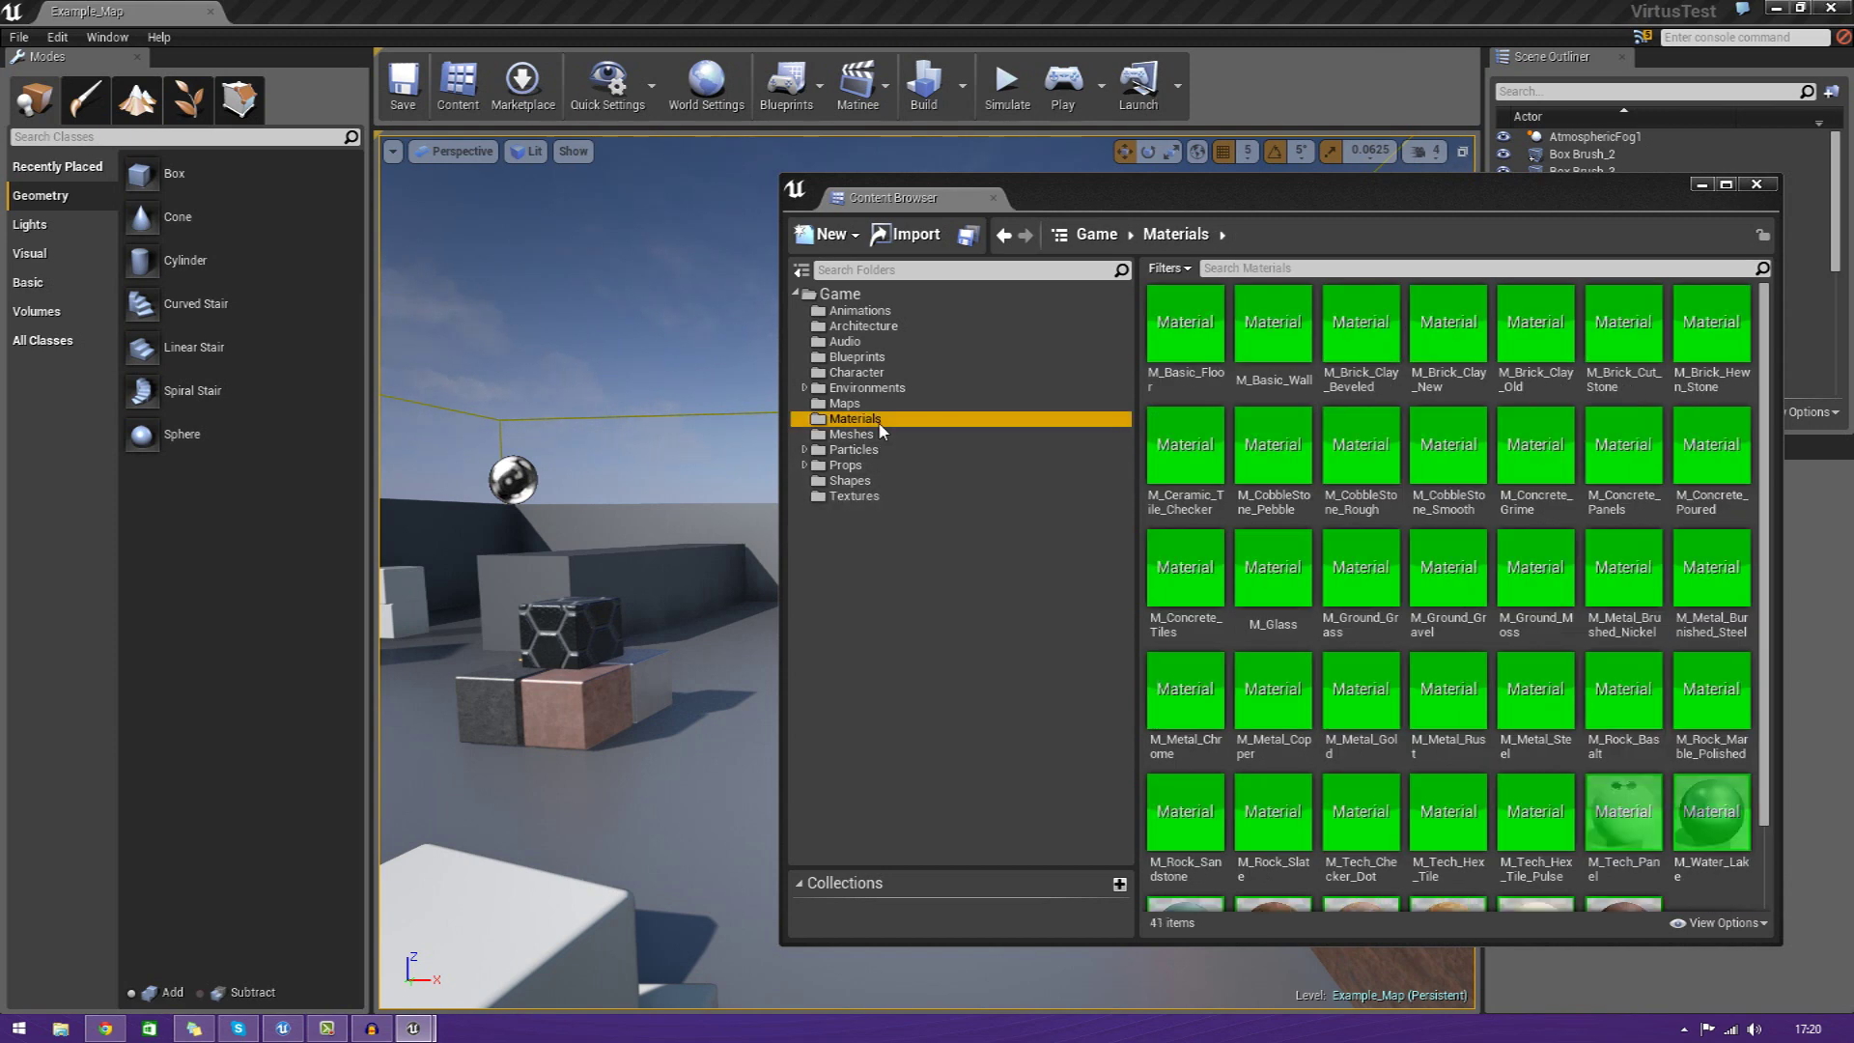
scroll(1764, 777, down, 2)
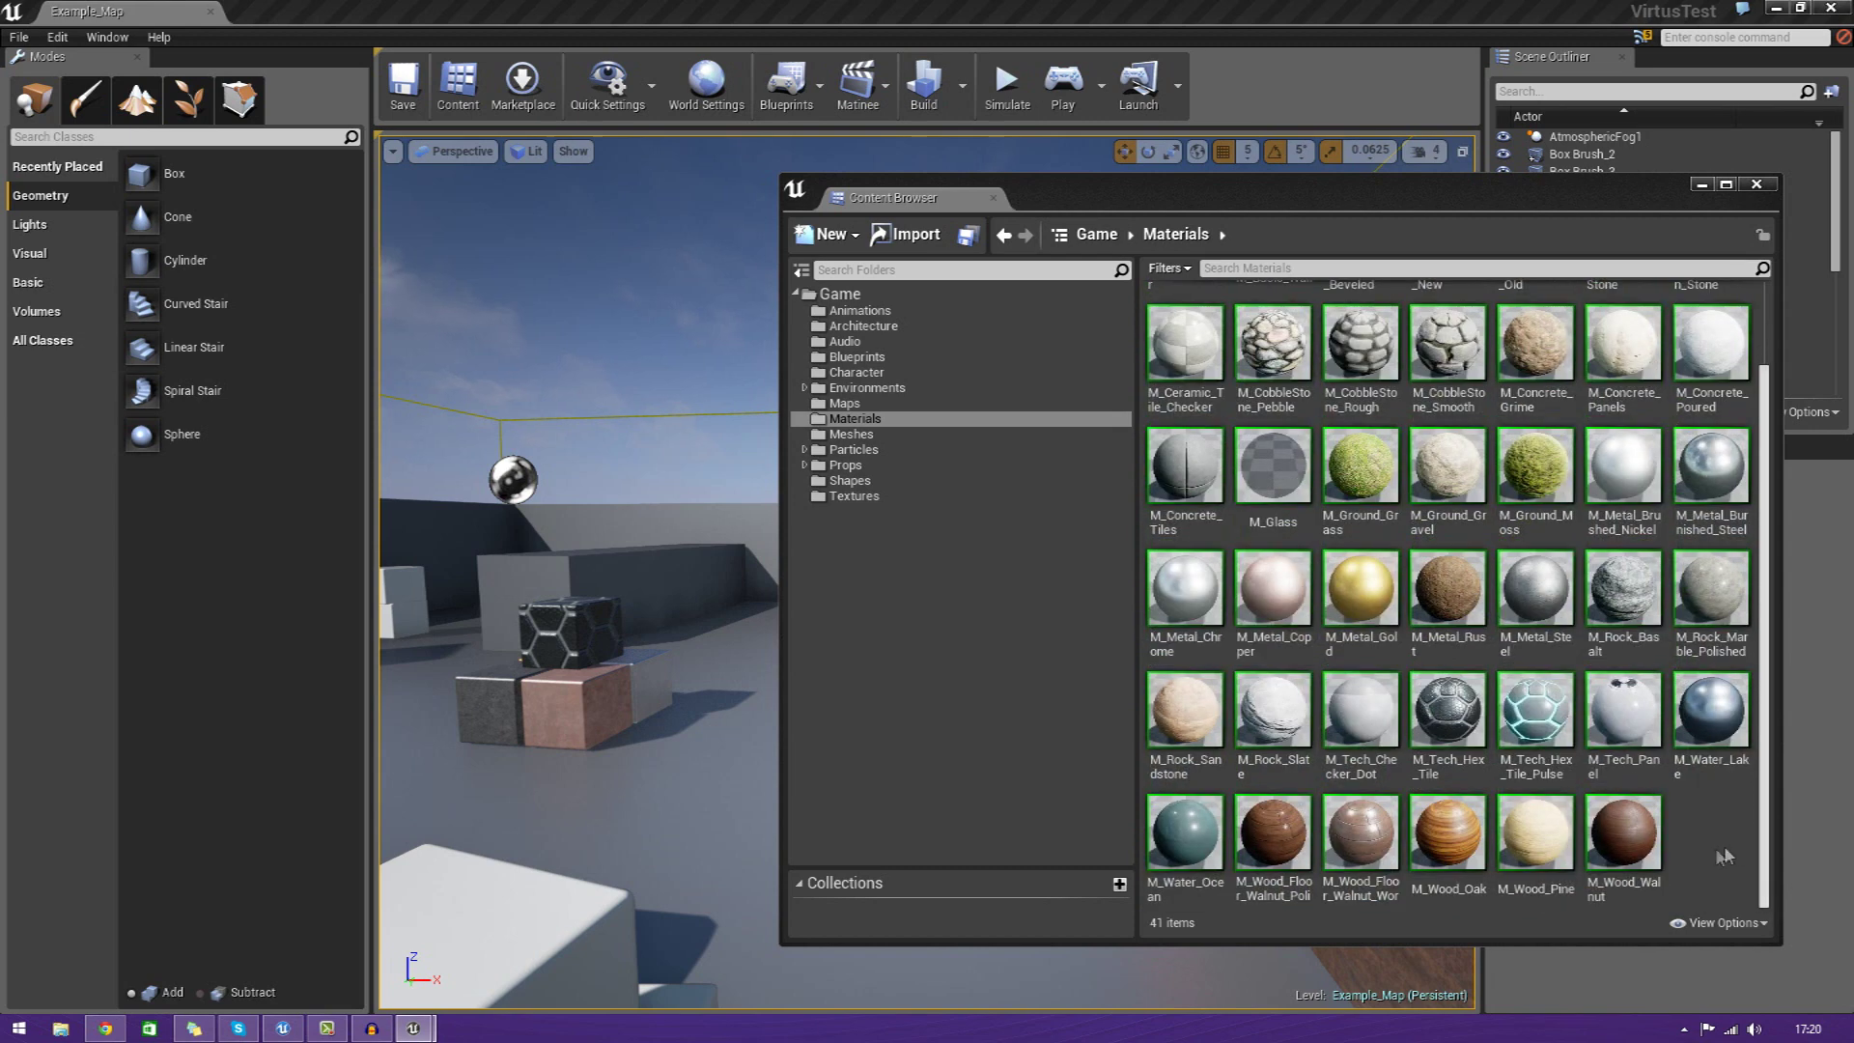
right_click(1715, 858)
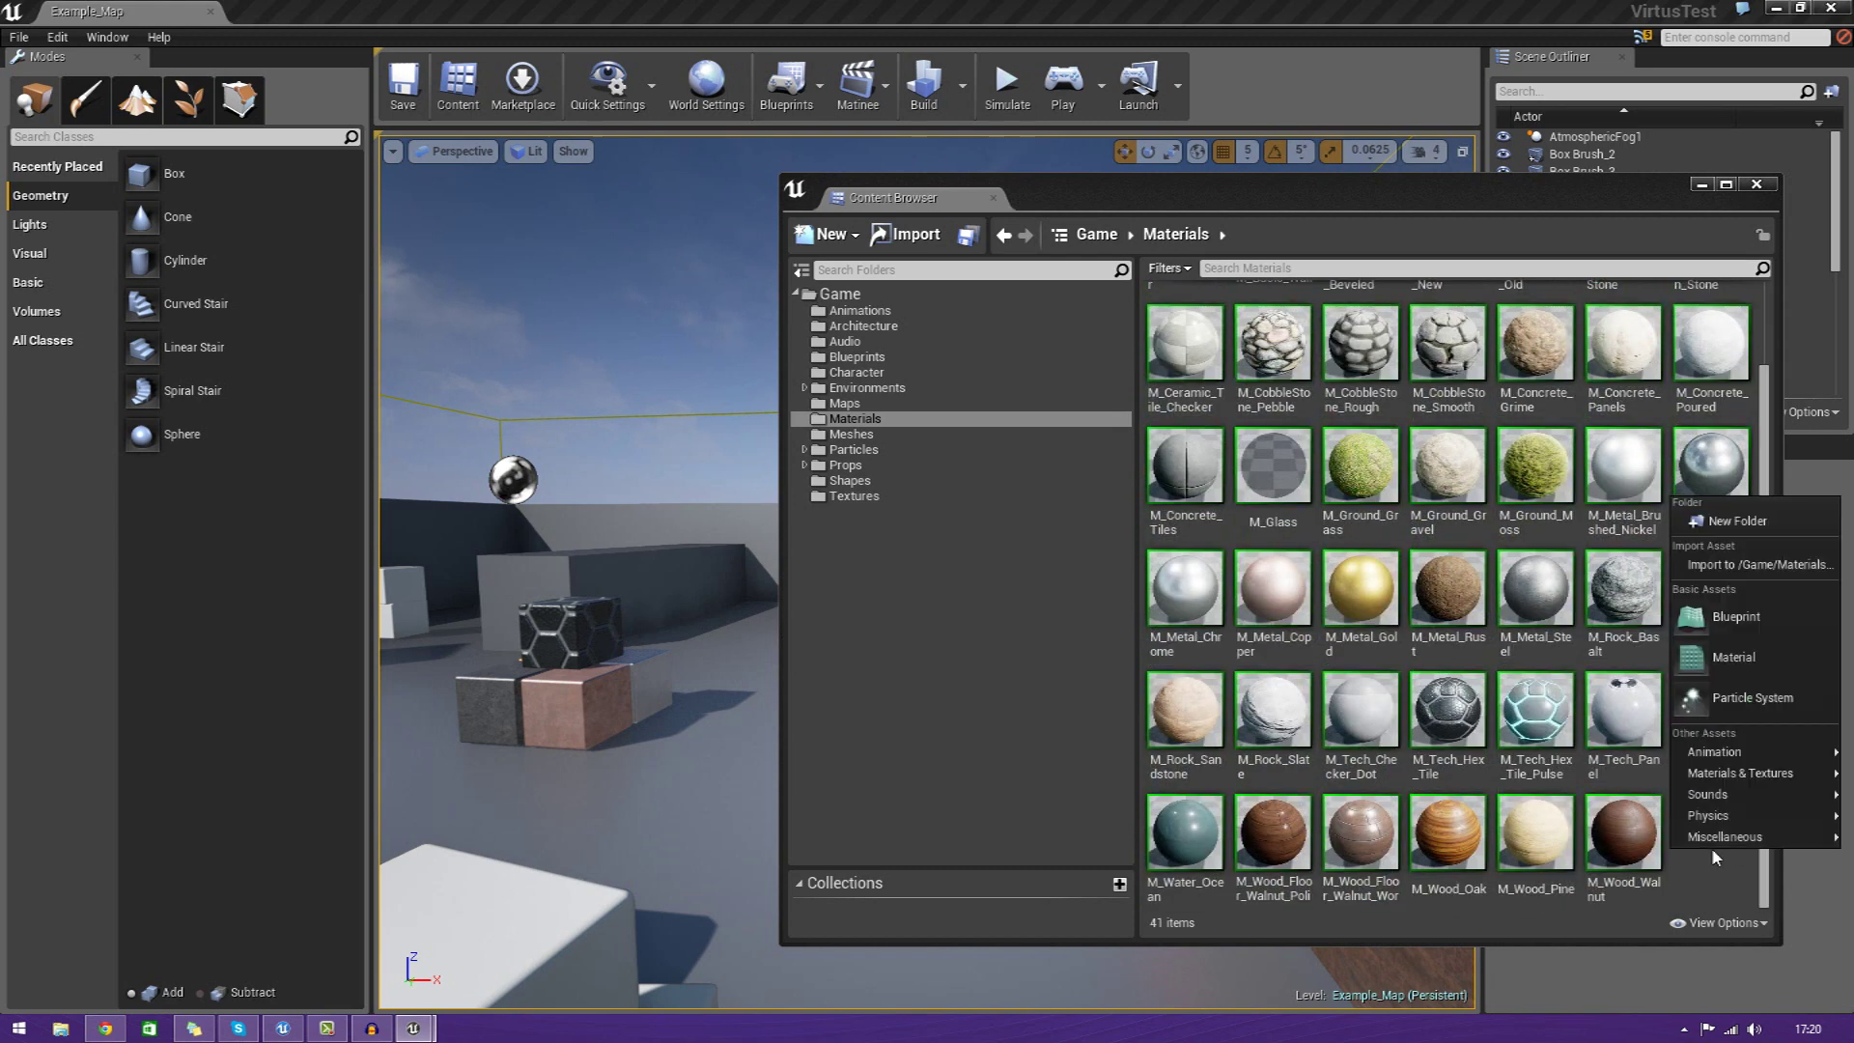
click(1750, 657)
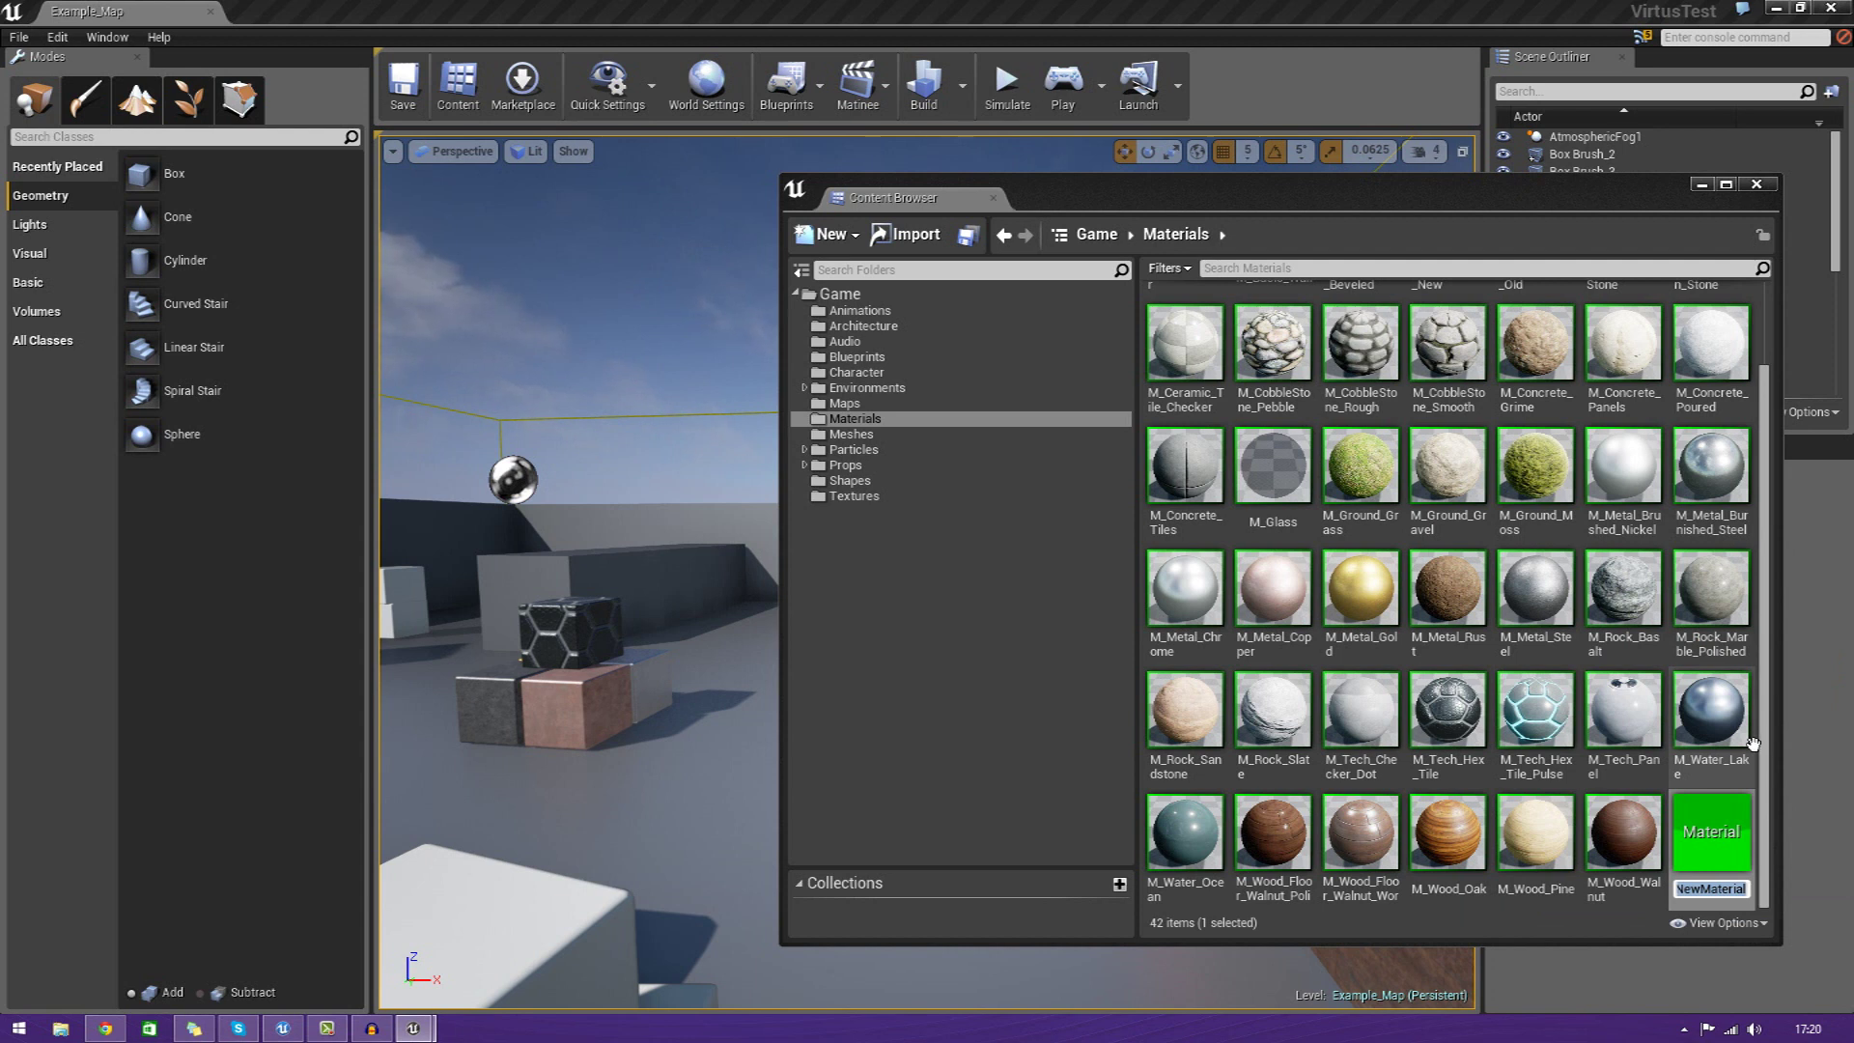
text(Test)
key(Return)
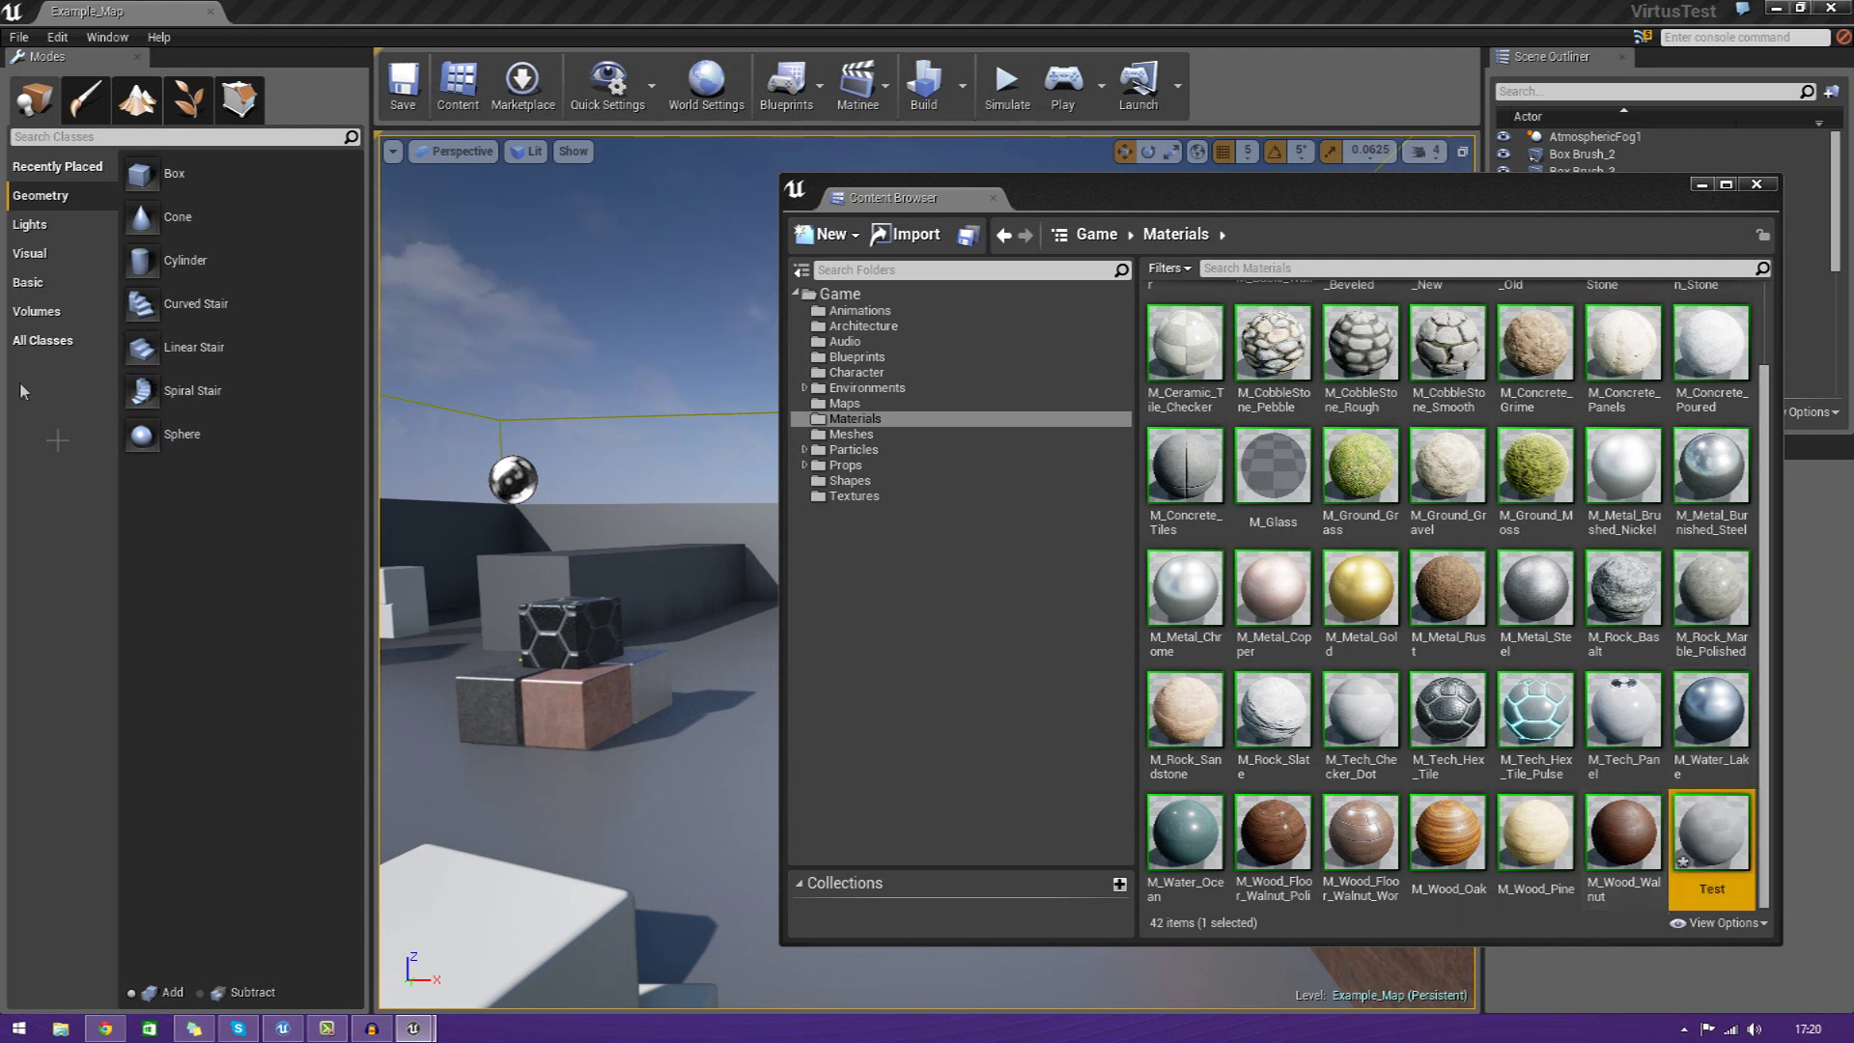
Open the VirtusTest.umap level from the project's Maps folder
click(20, 36)
click(49, 87)
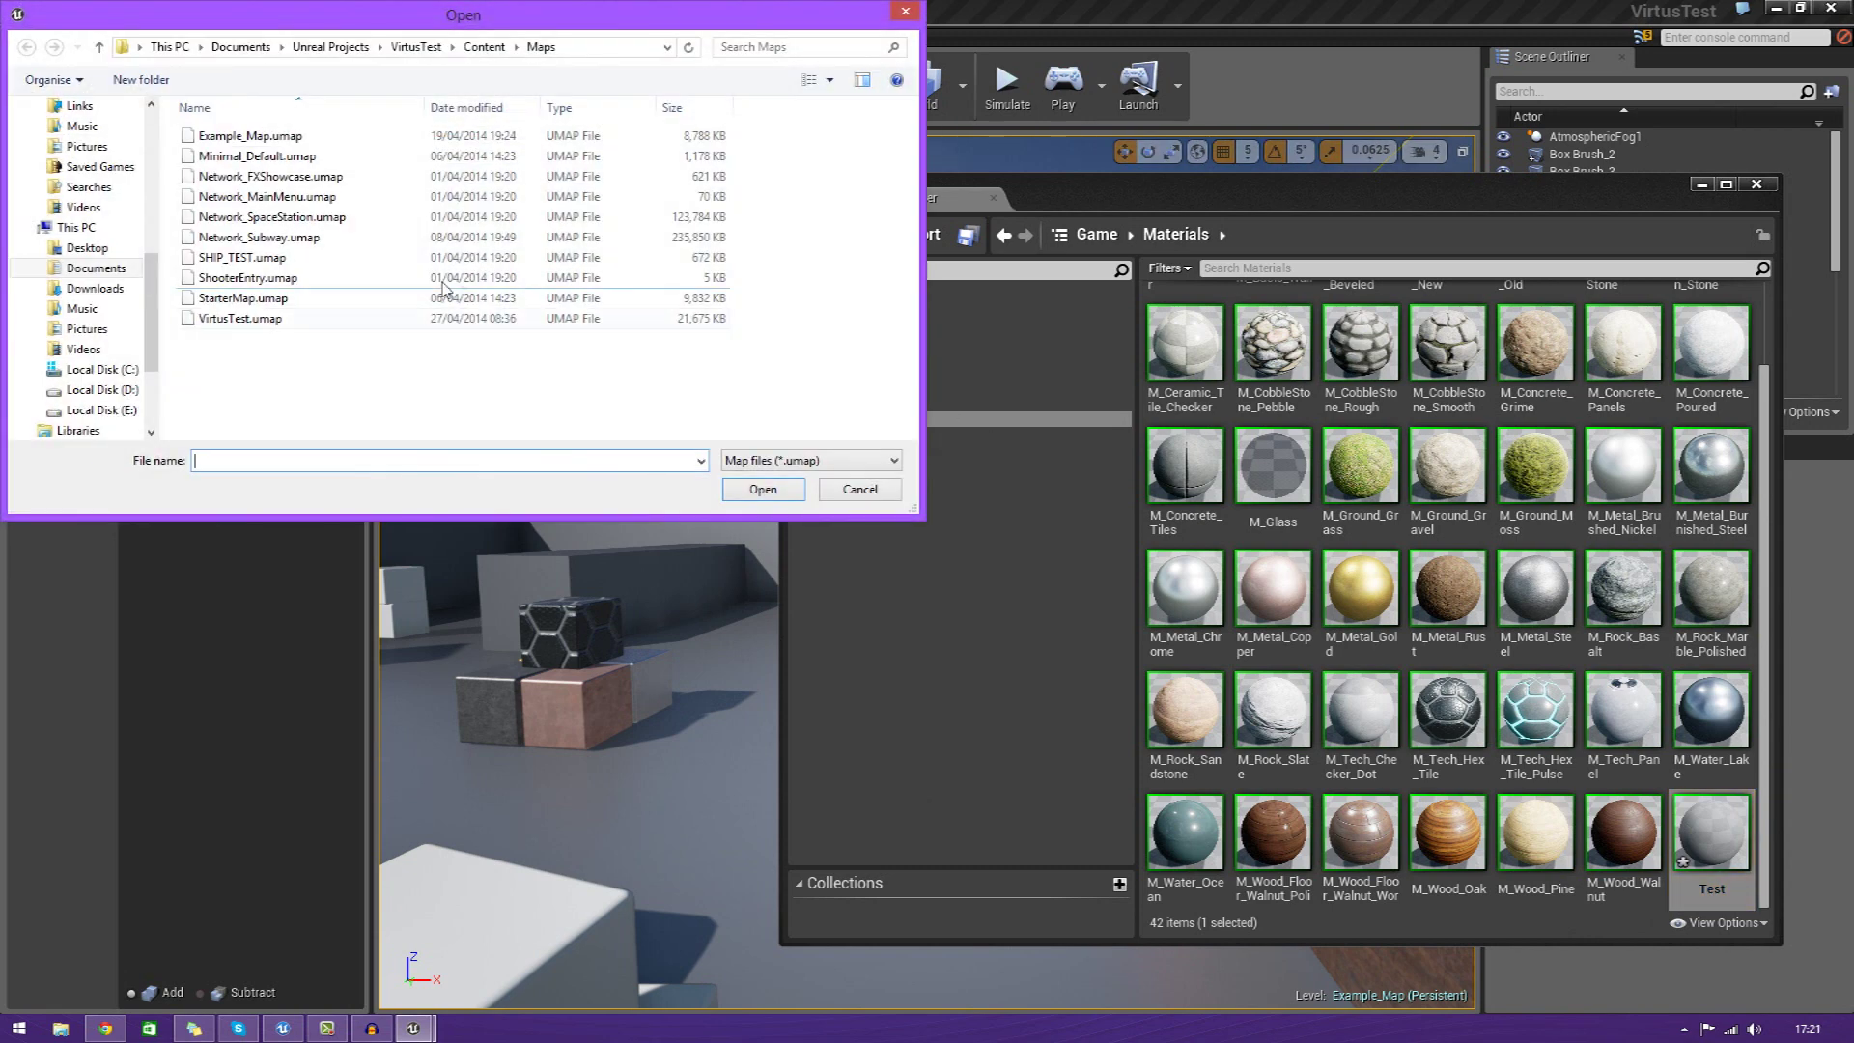
double_click(240, 319)
click(1104, 694)
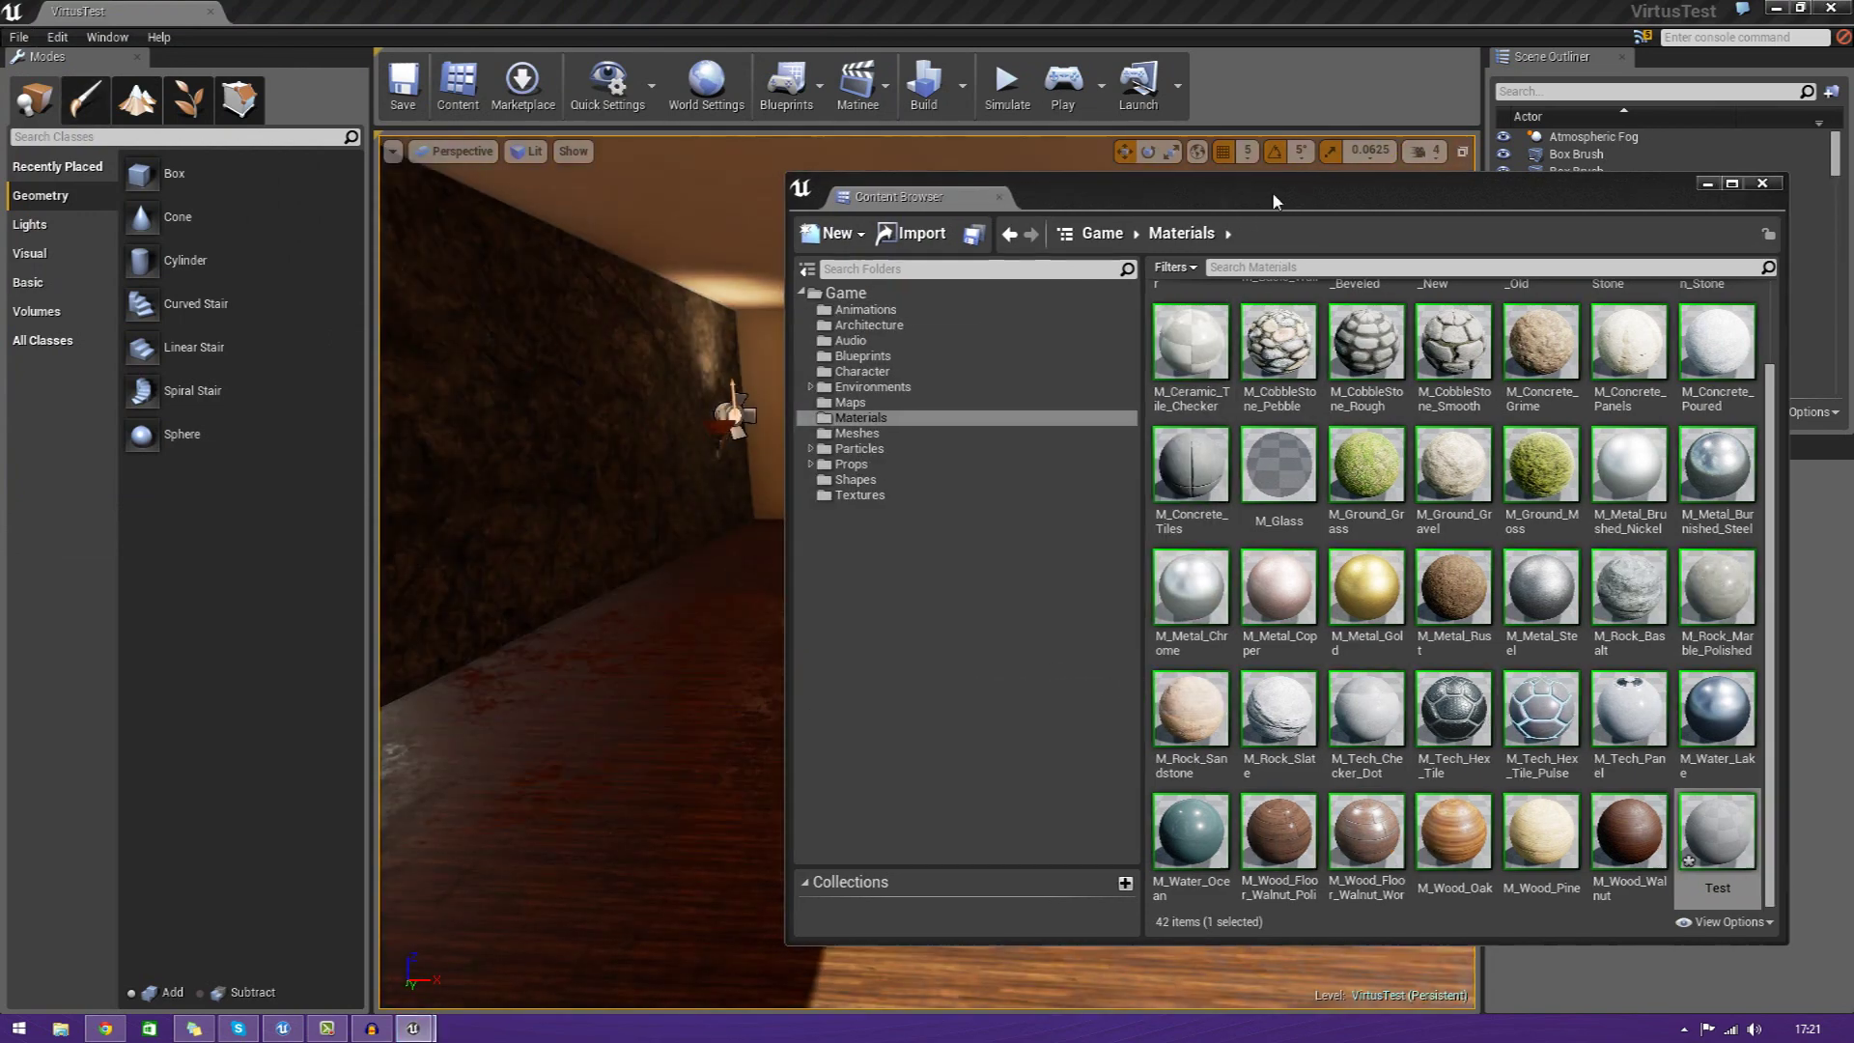
Place the SM_MatPreviewMesh_02 mesh from the Props folder on the empty wooden floor near the window
click(1707, 183)
right_drag(1111, 463, 1507, 463)
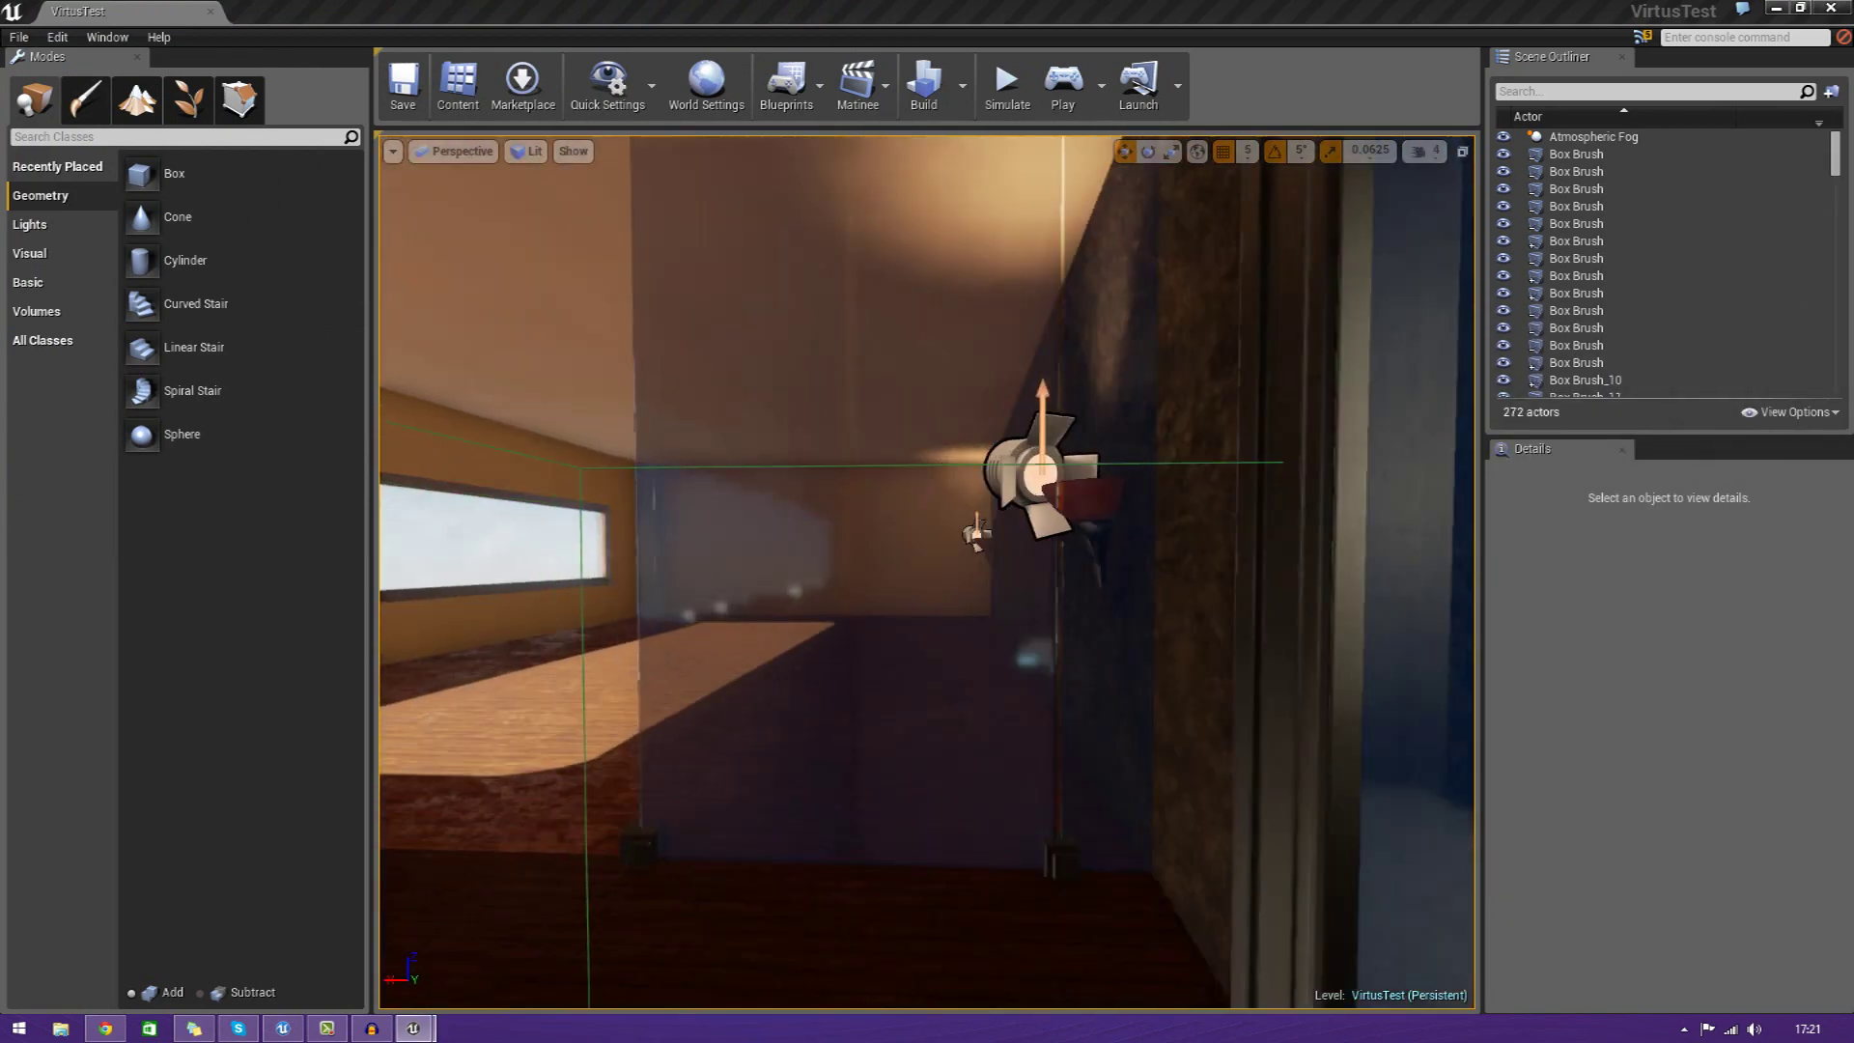
key(w)
right_drag(1285, 570, 1171, 576)
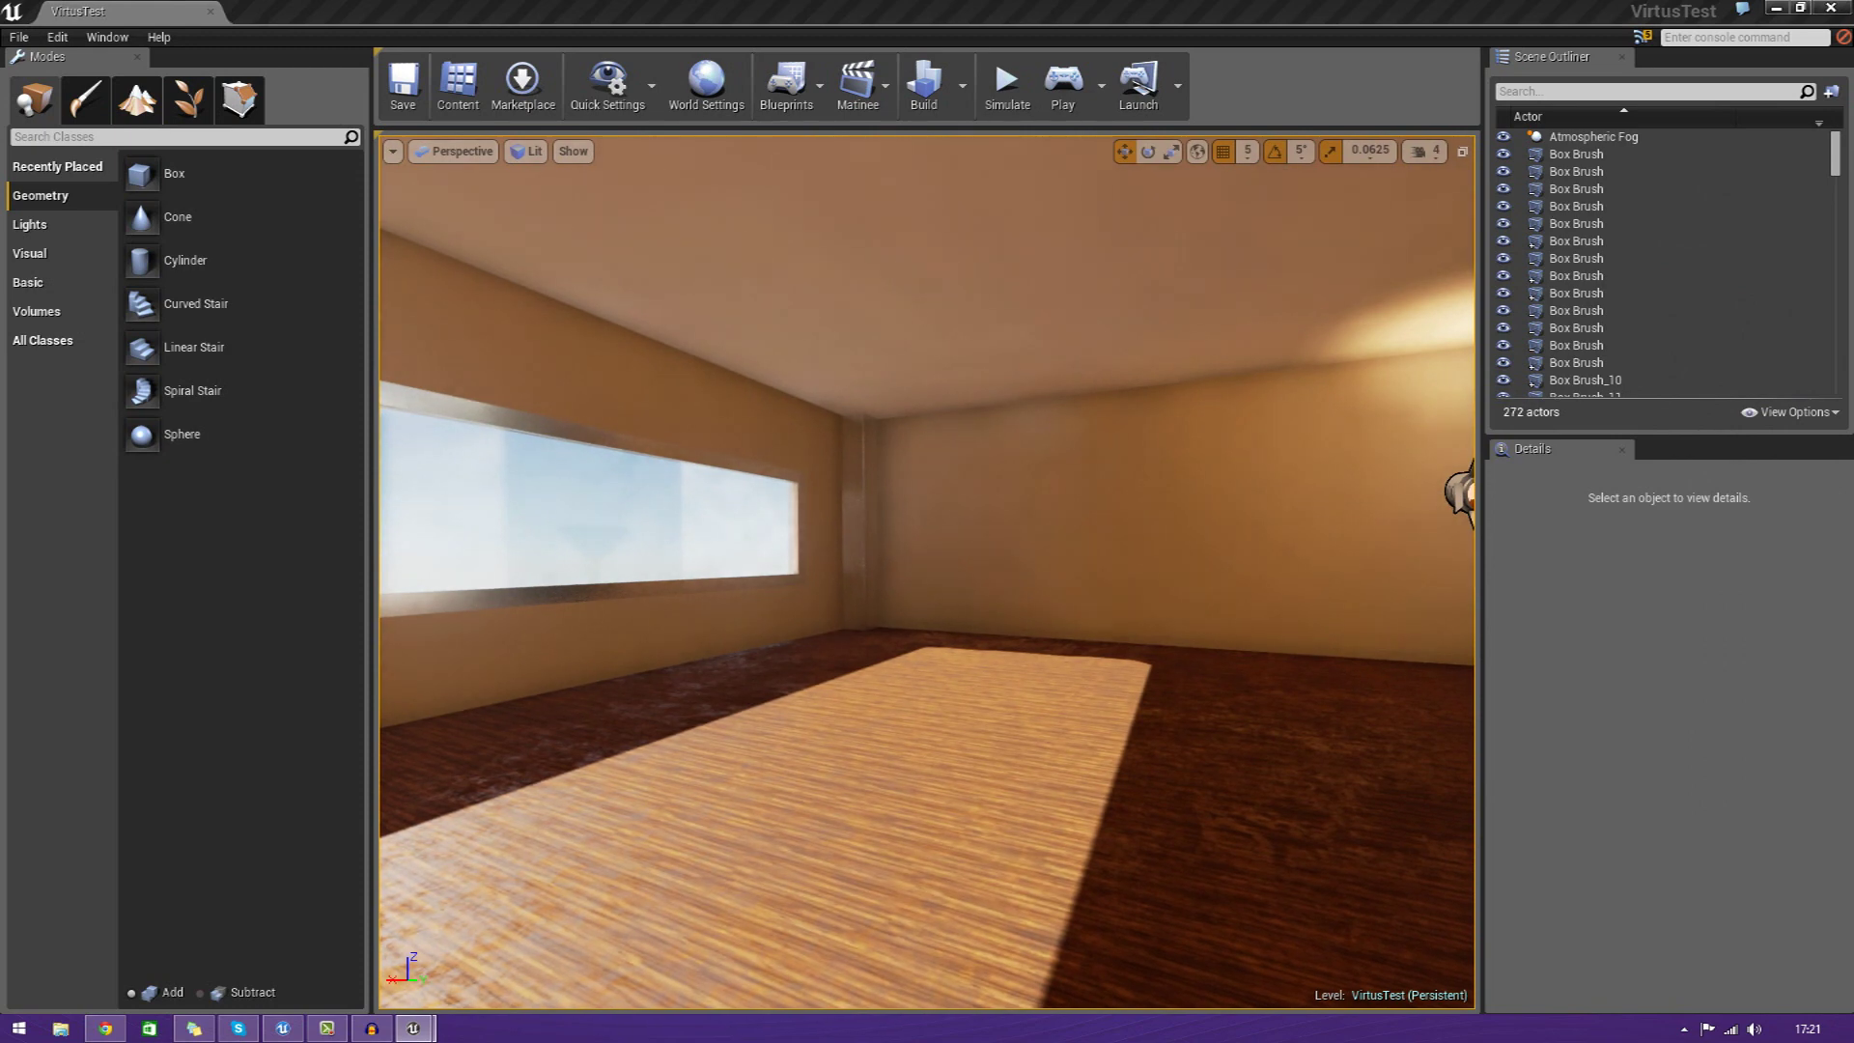
drag(1853, 184, 1563, 106)
drag(1661, 379, 905, 773)
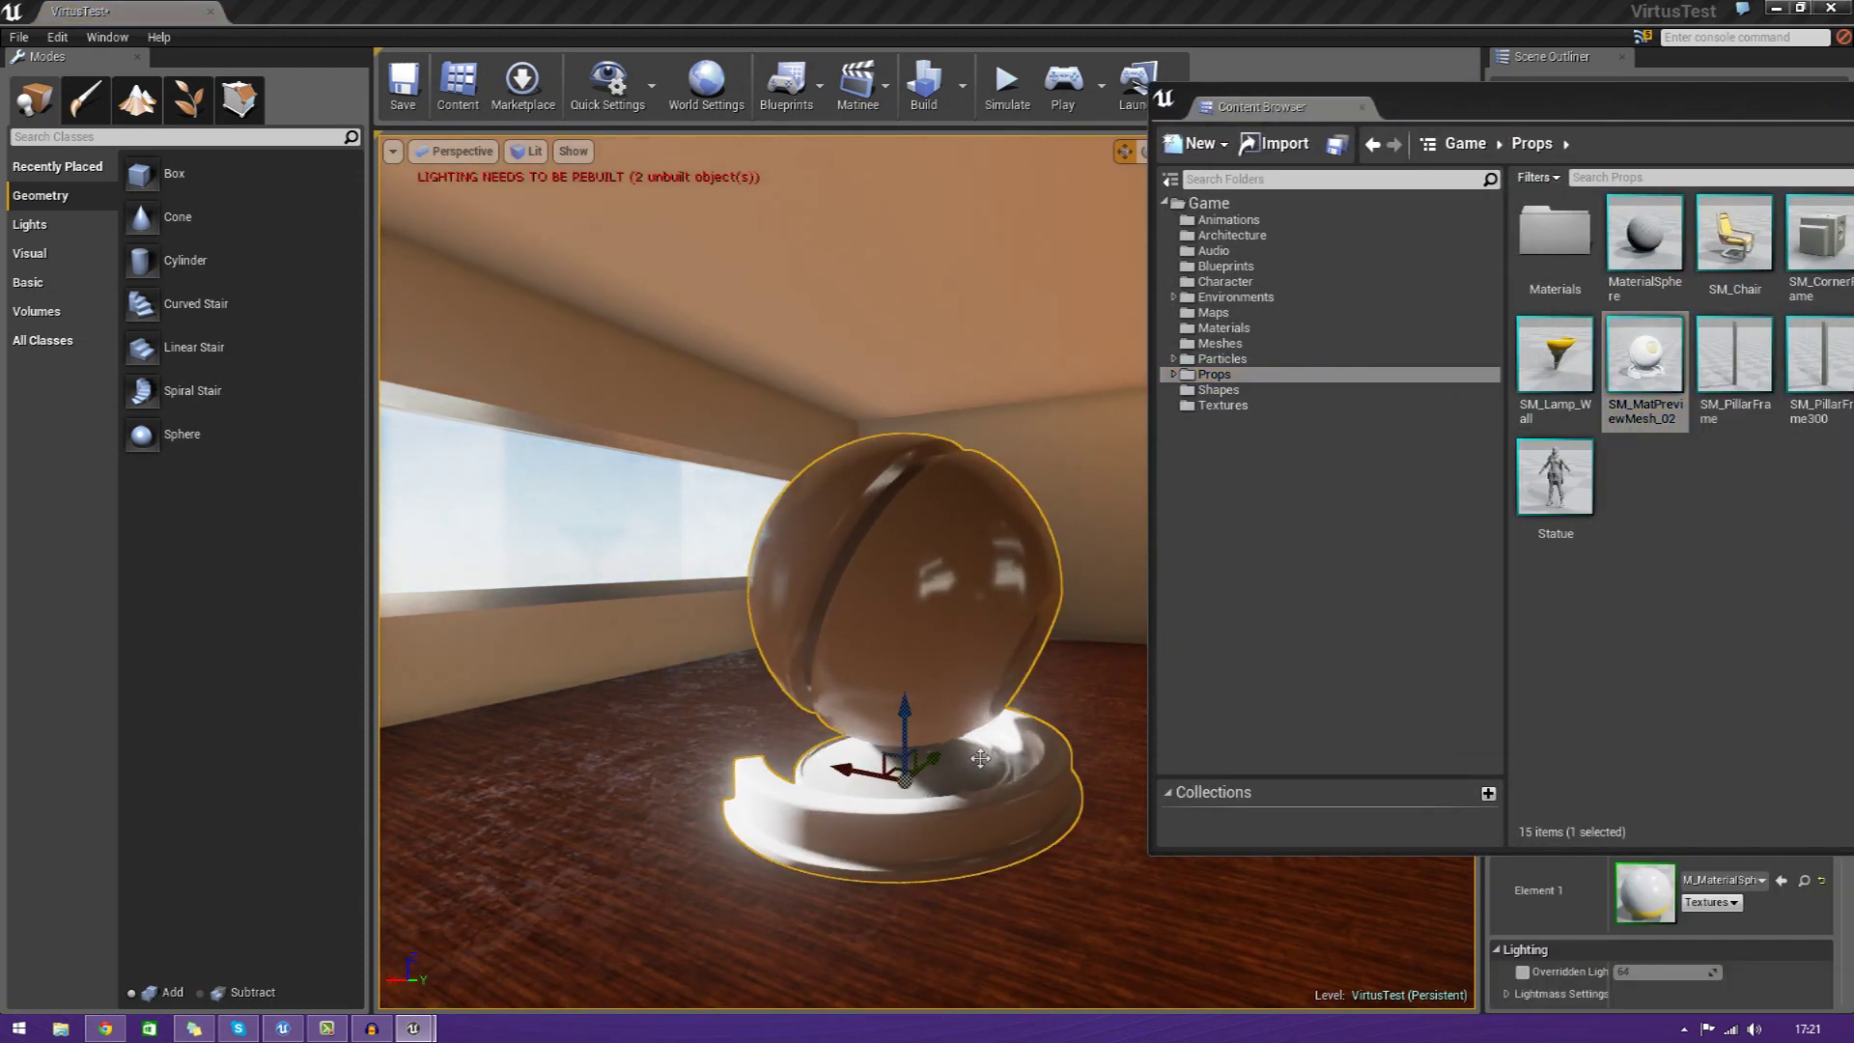
drag(1462, 113, 1853, 121)
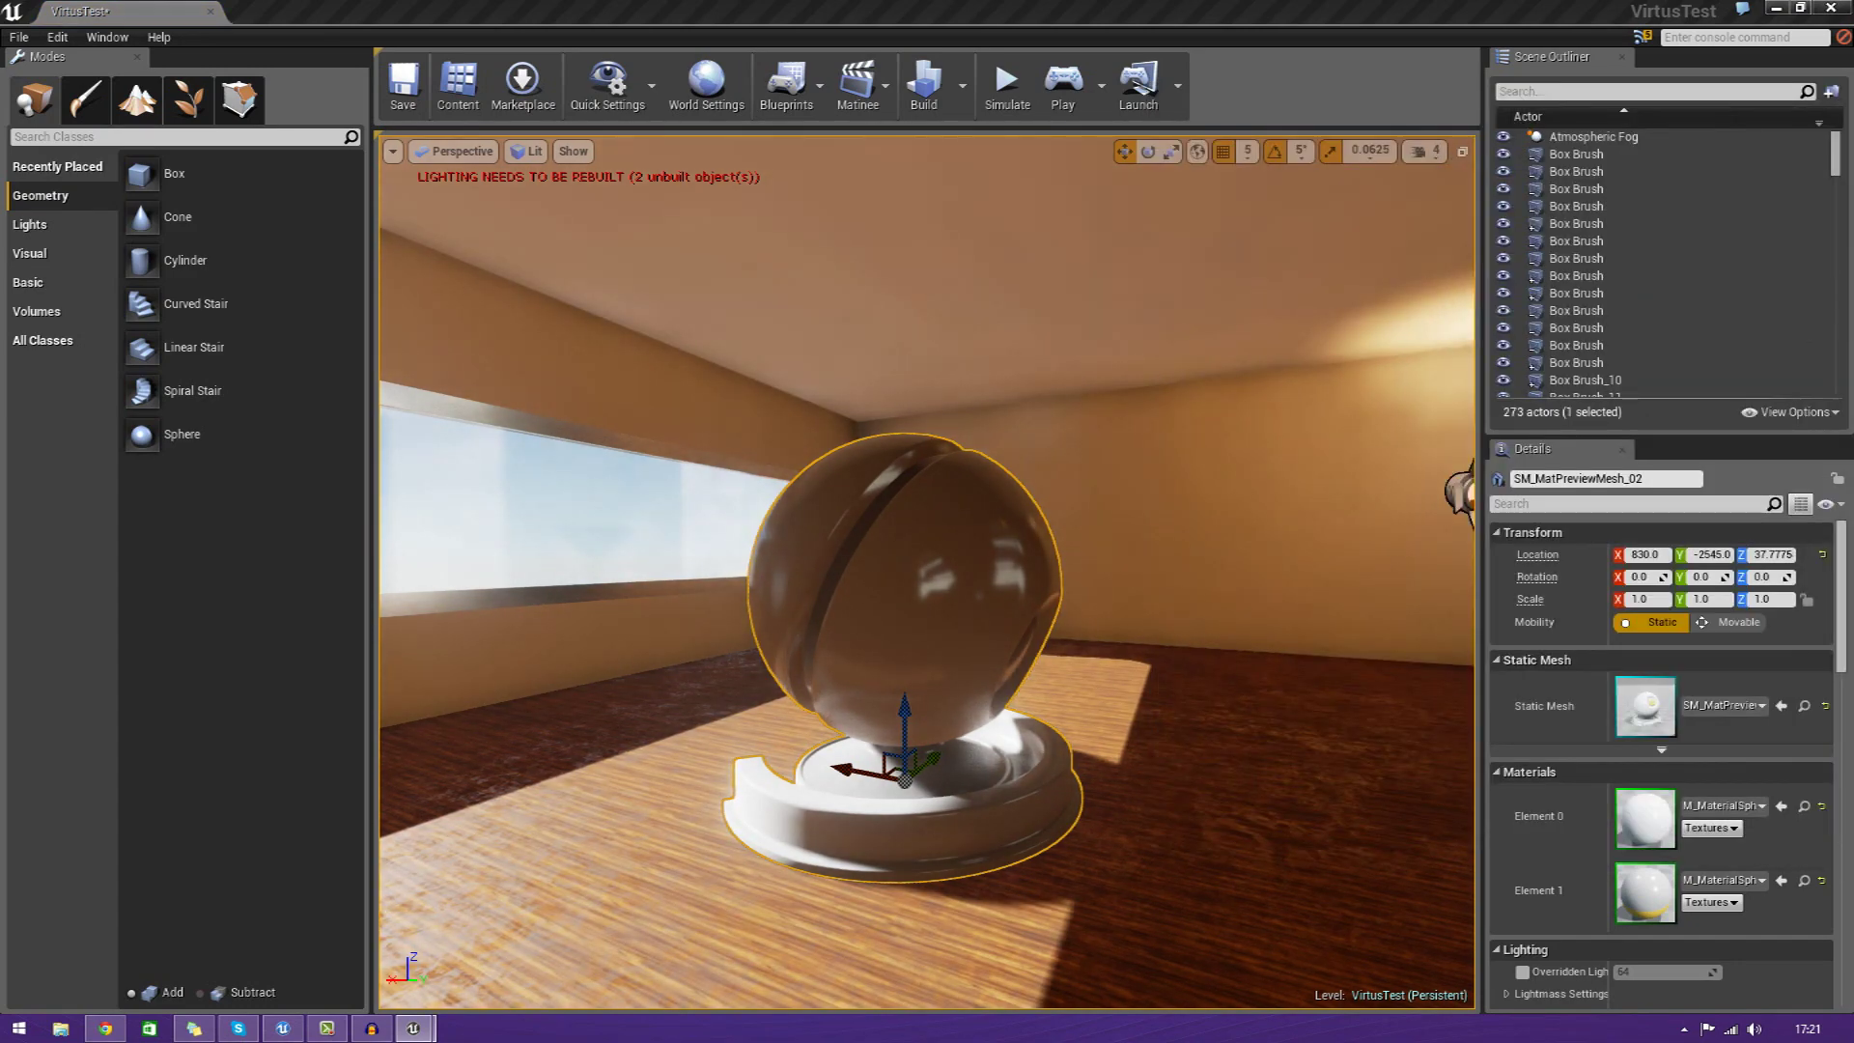
Assign the Test material from the Materials folder to Element 0 of the material preview mesh
key(a)
right_drag(1461, 602, 1461, 602)
key(w)
key(s)
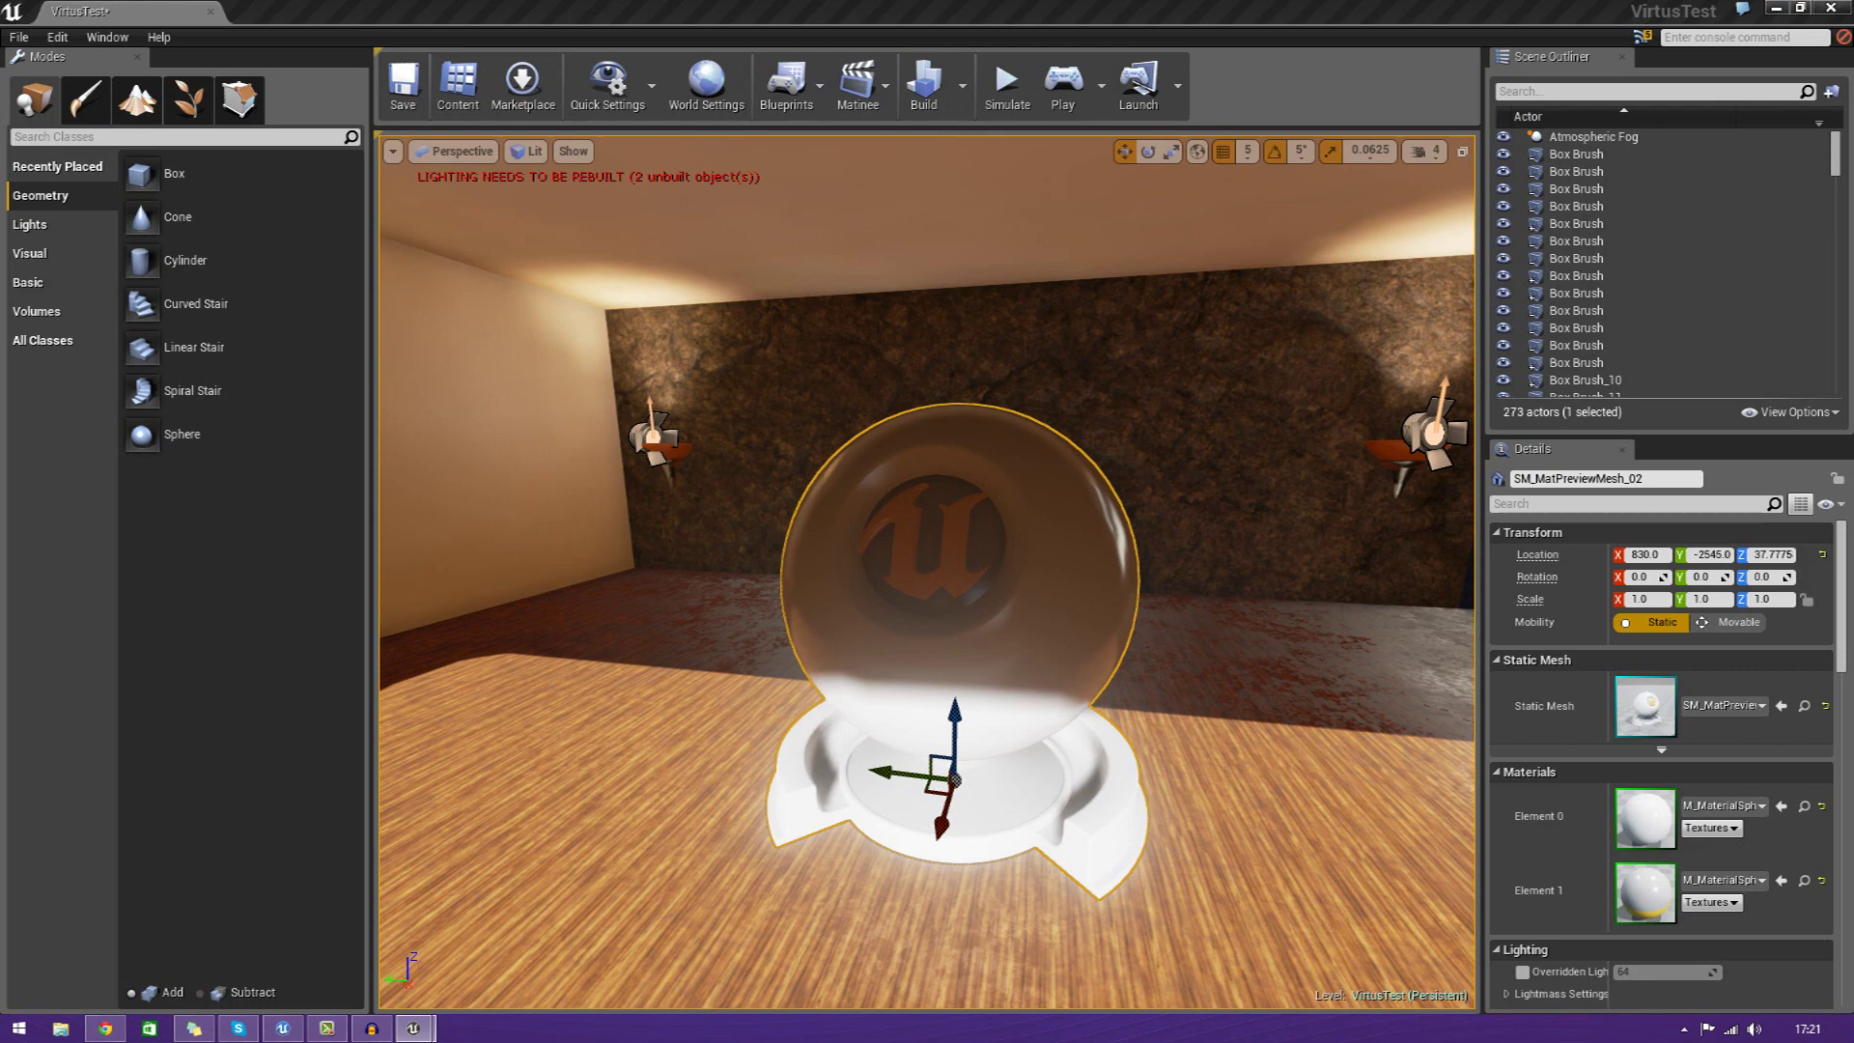
drag(1853, 113, 1176, 114)
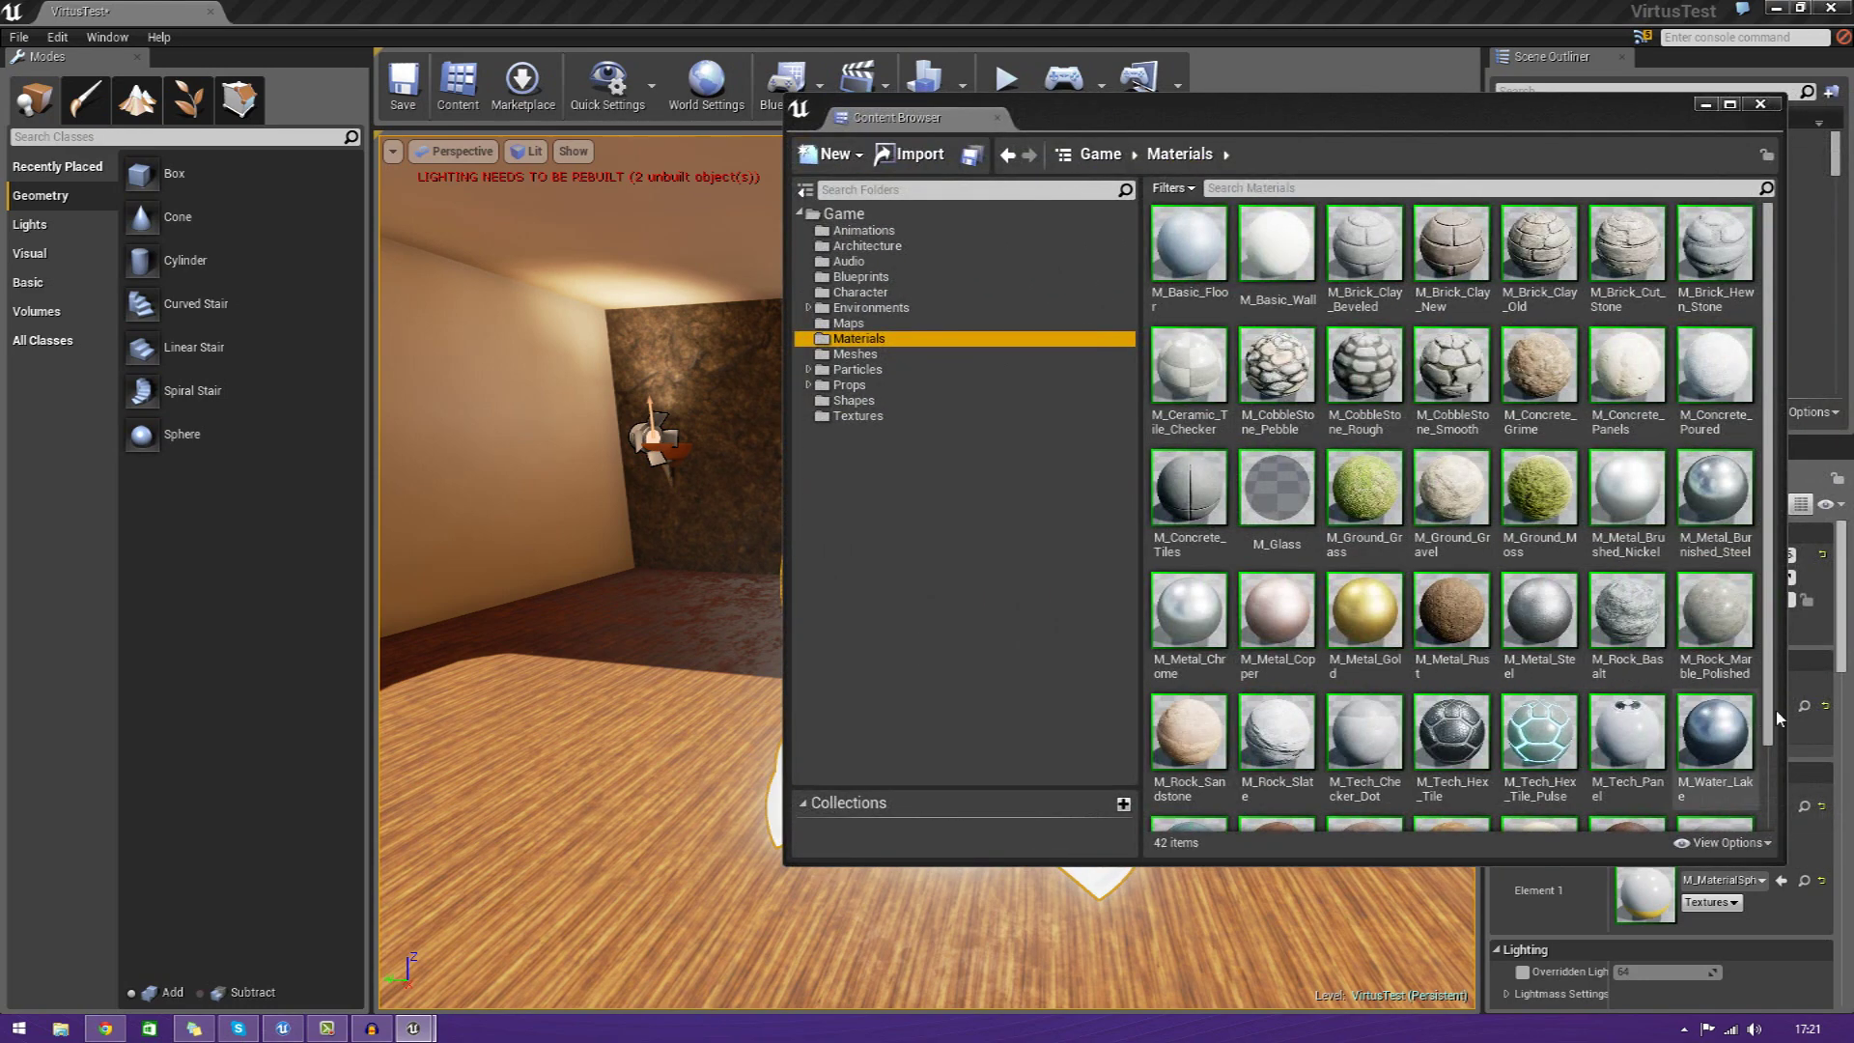
drag(1768, 664, 1733, 927)
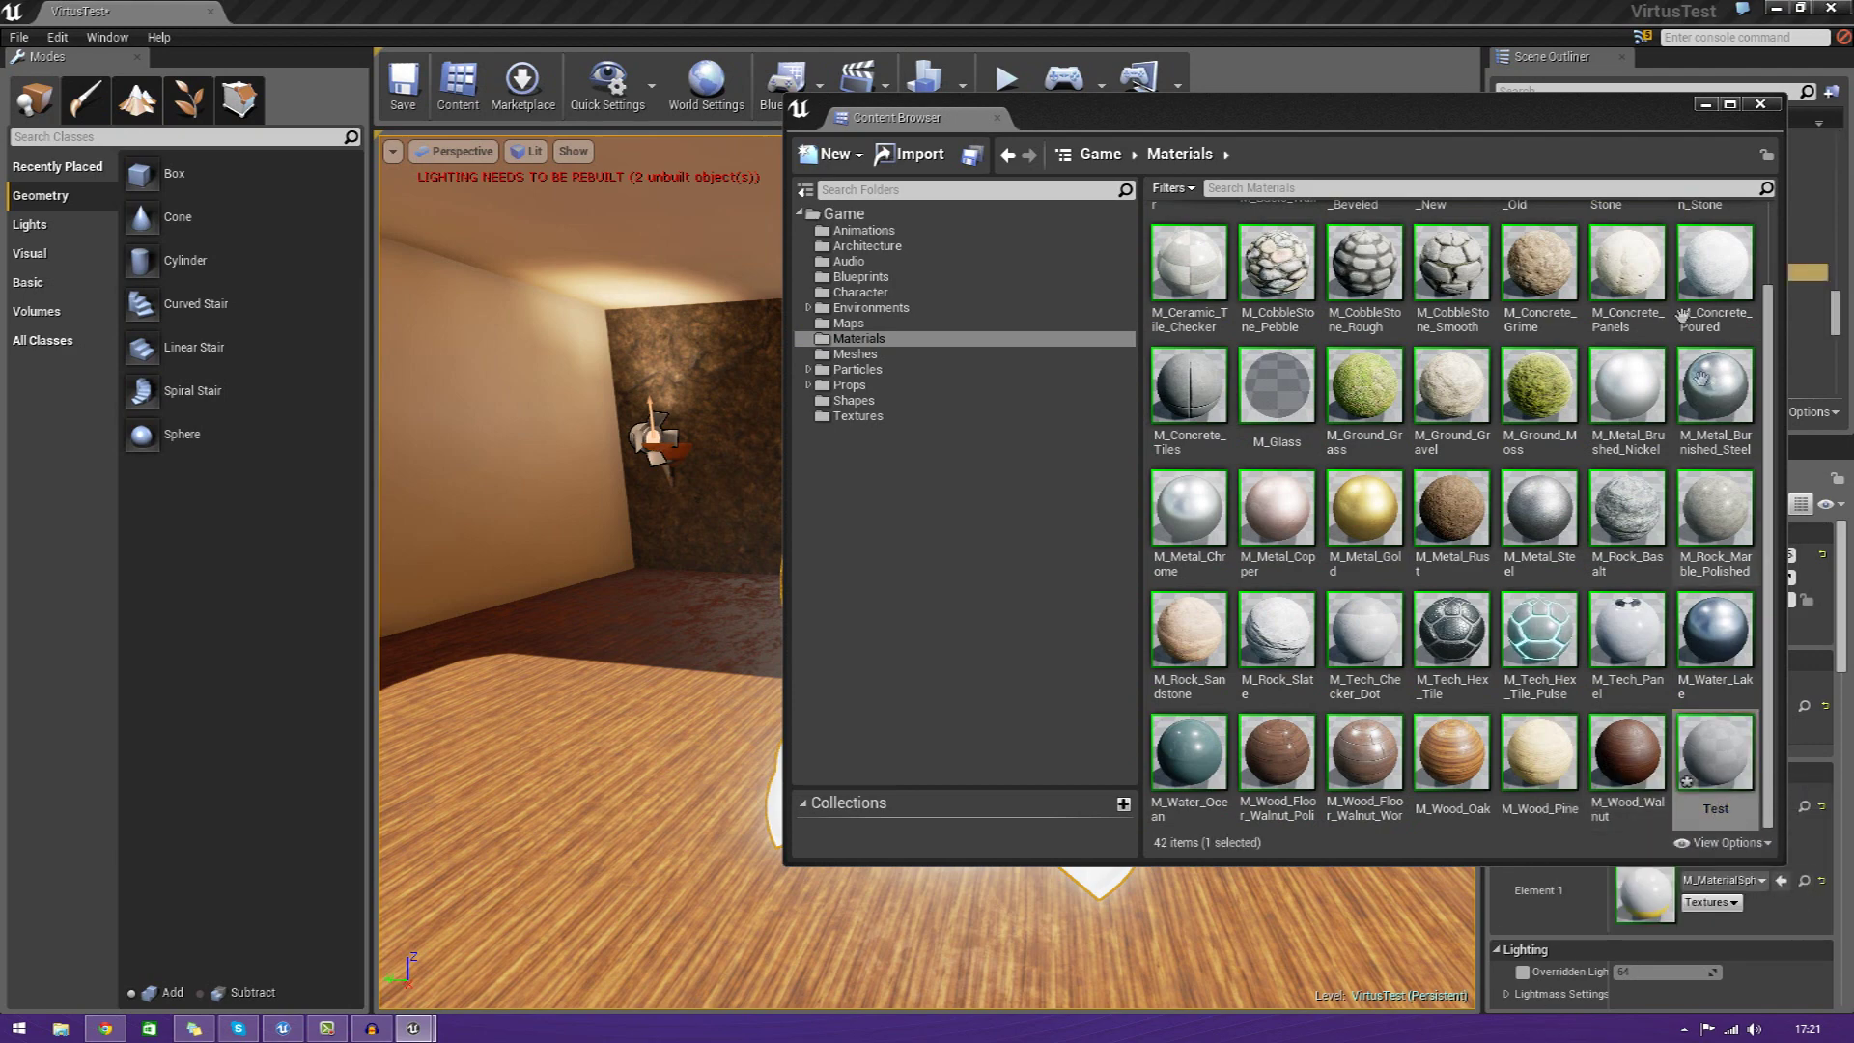
drag(1523, 114, 1853, 116)
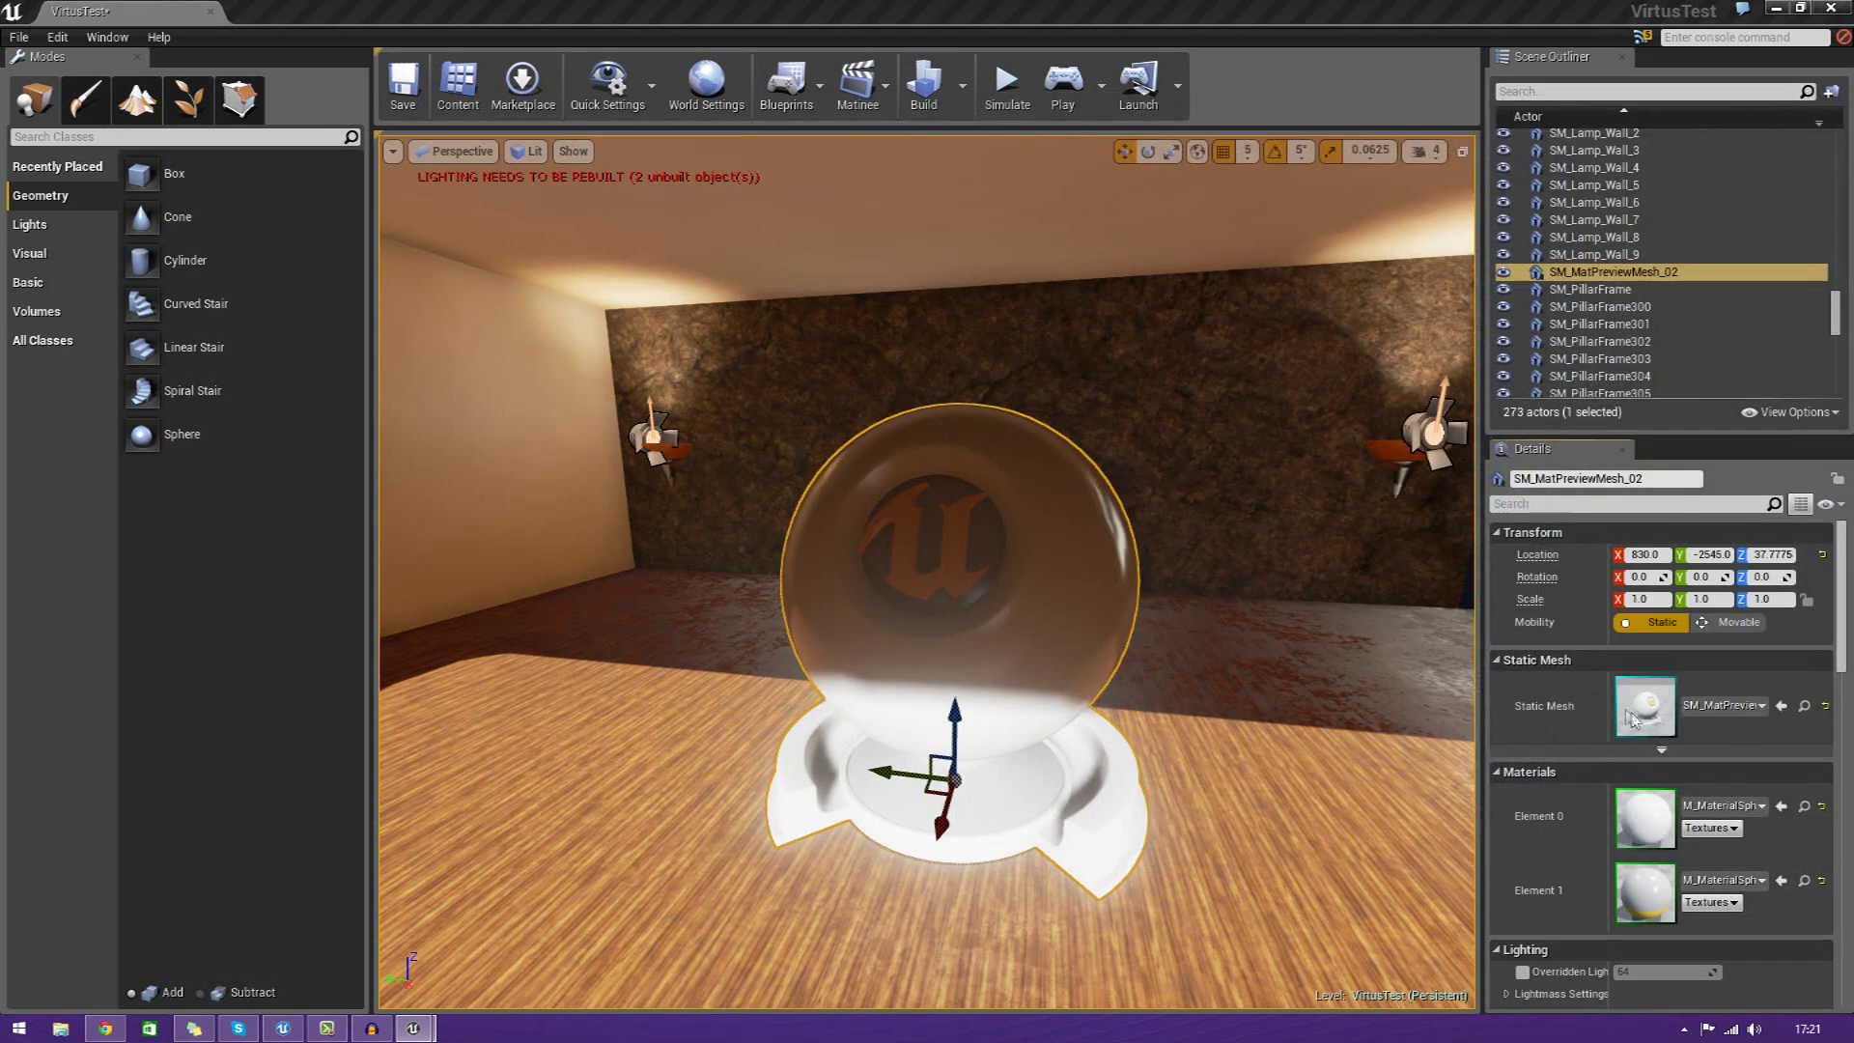
click(1782, 809)
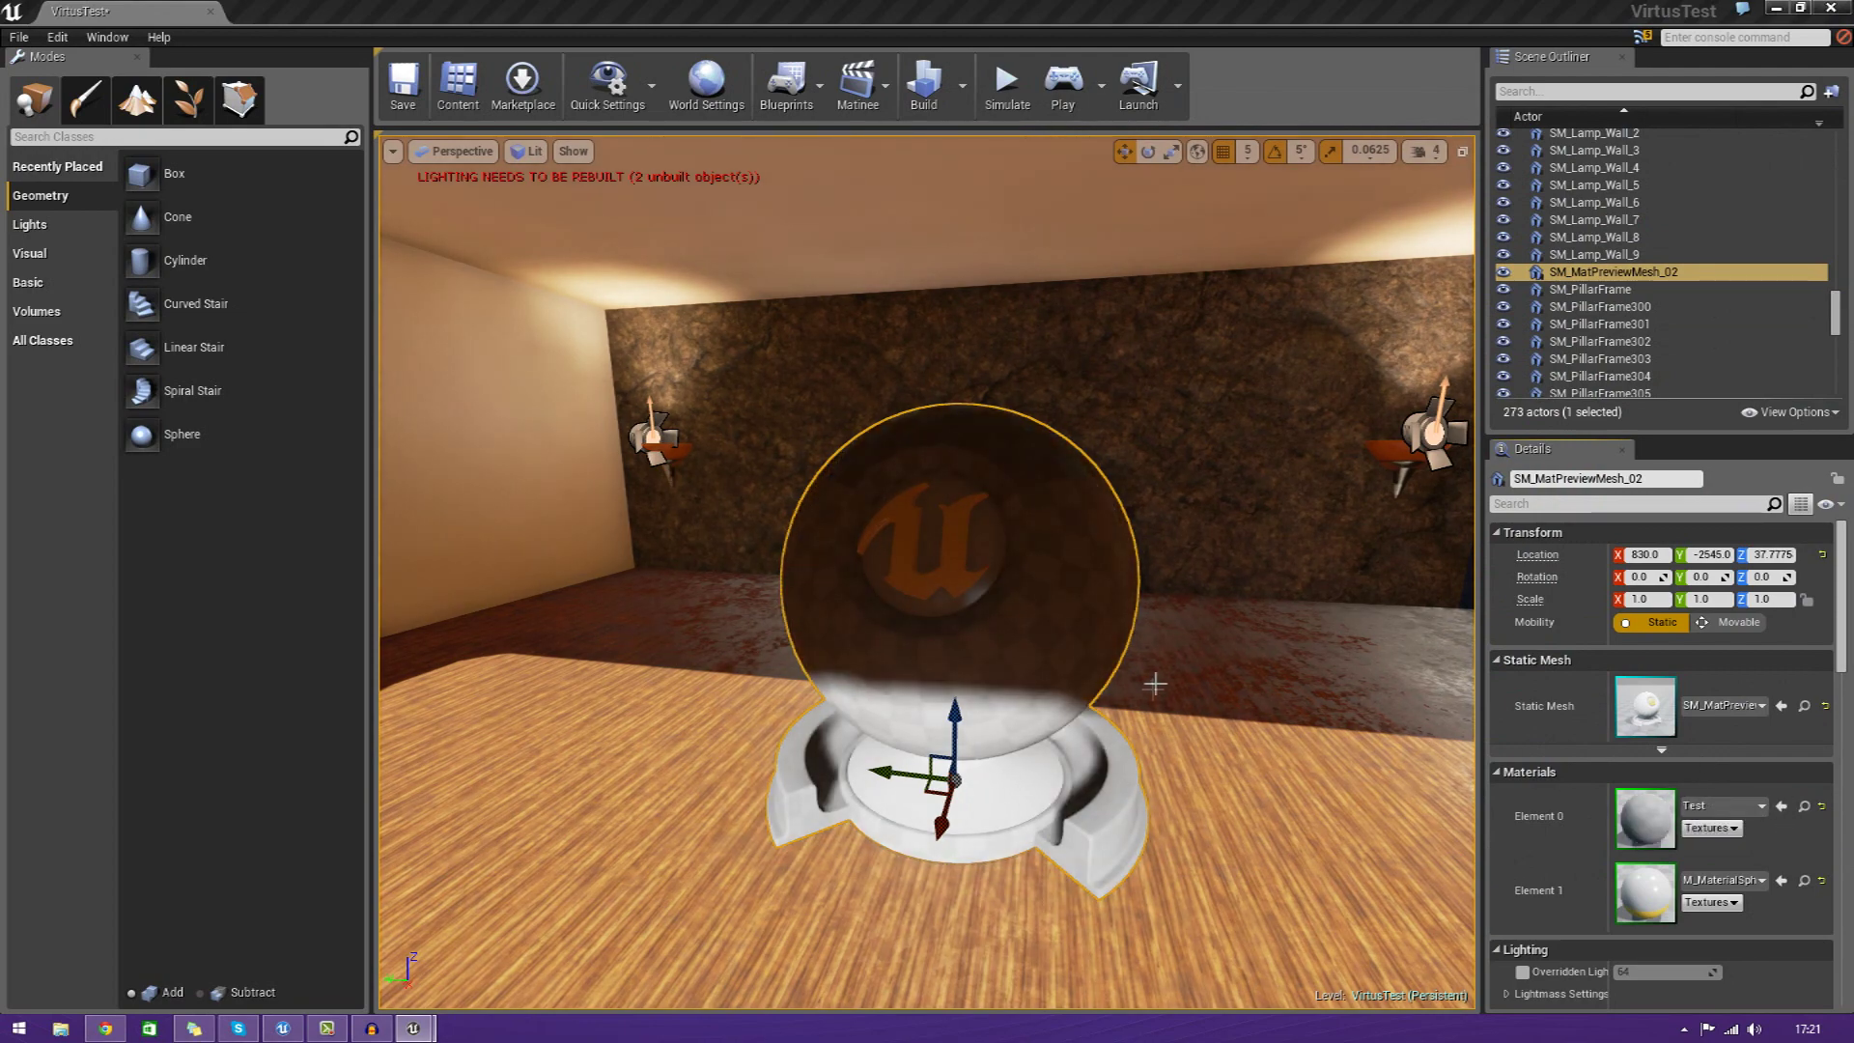
Locate the preview mesh's Test material, open it in the Material Editor and place that window beside the Content Browser
mouse_move(962, 688)
right_down()
mouse_move(966, 666)
mouse_move(859, 681)
mouse_move(963, 687)
right_up()
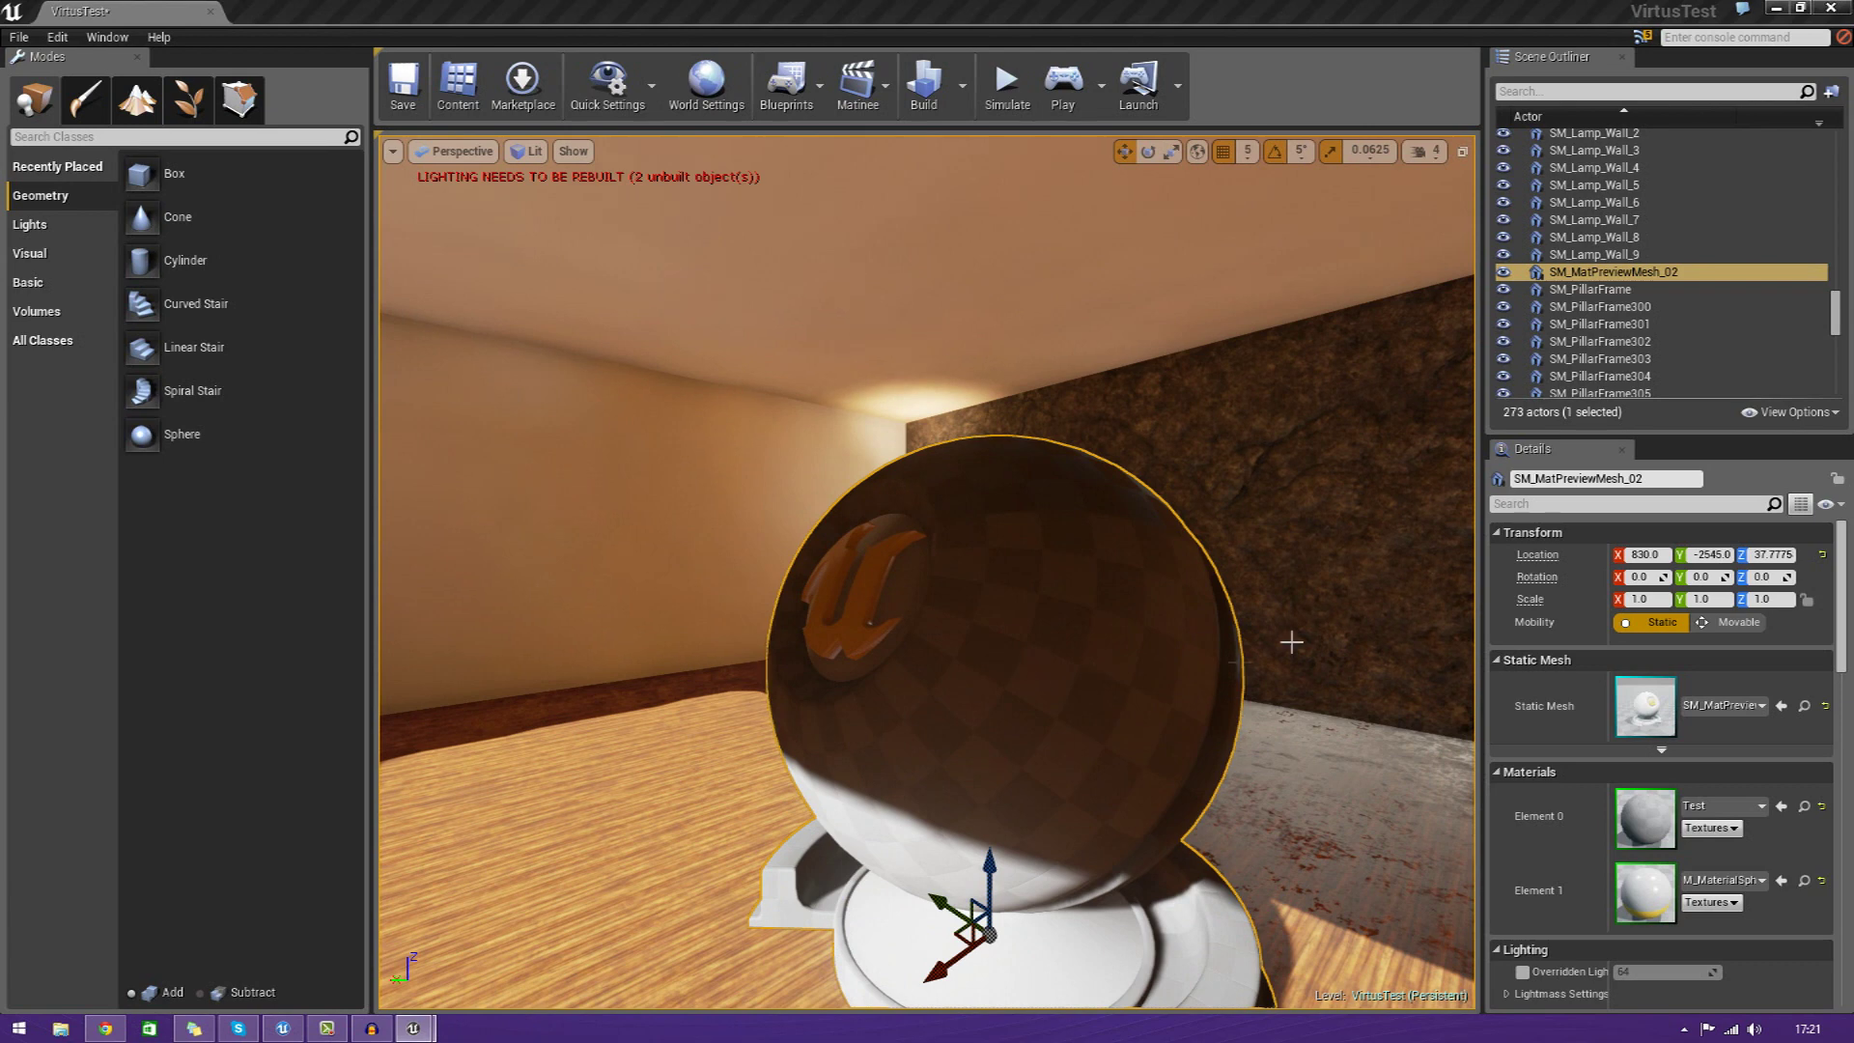
click(1804, 807)
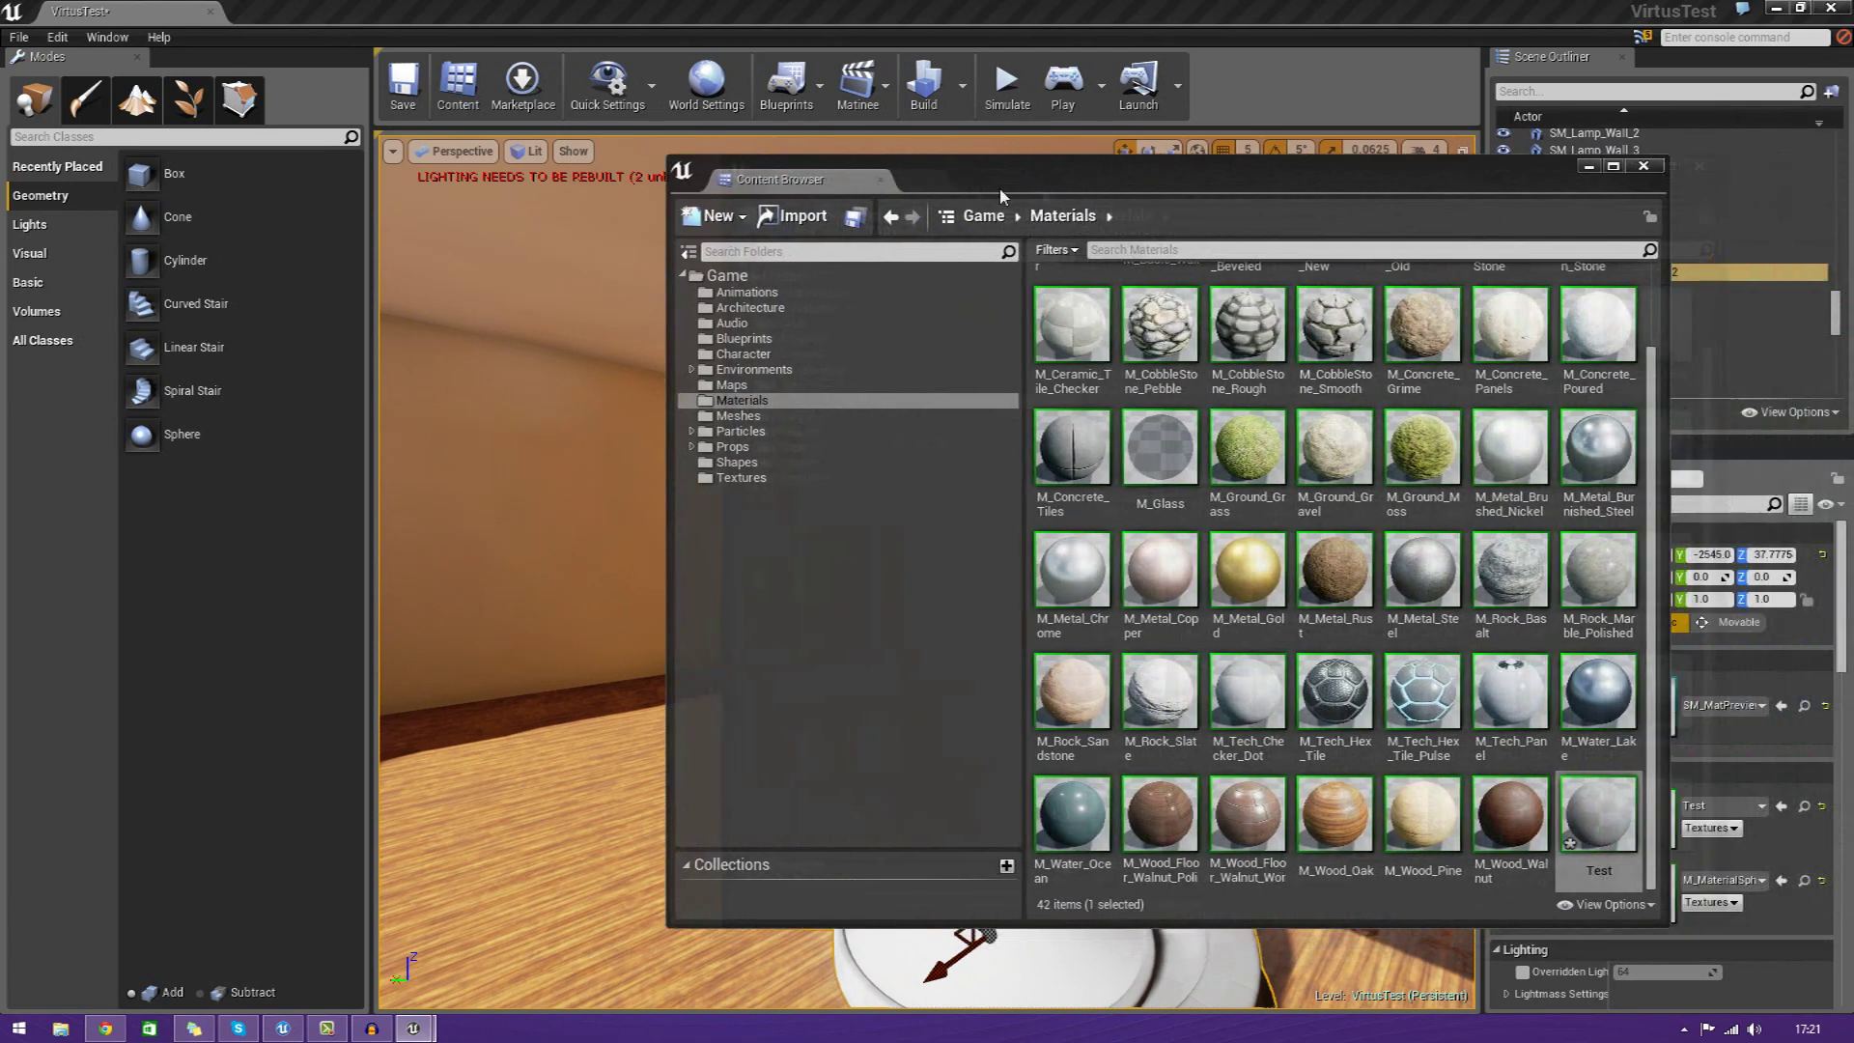
double_click(1512, 821)
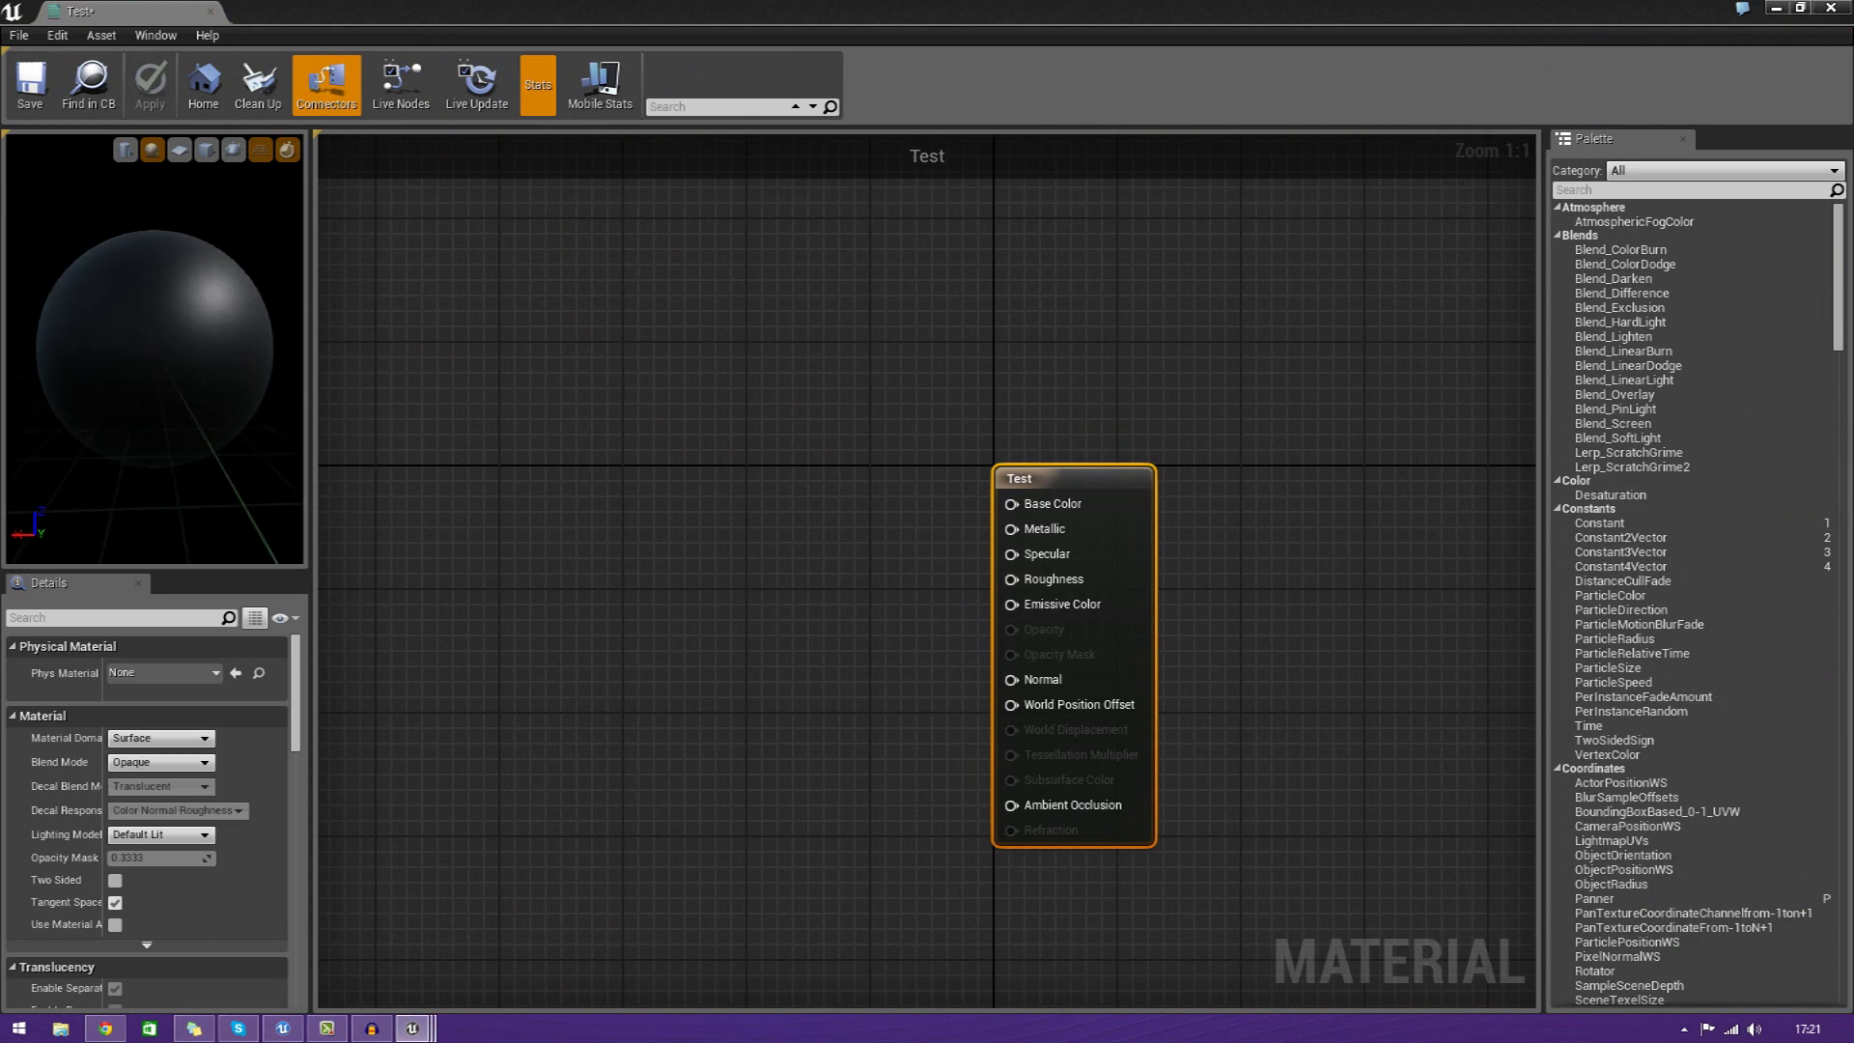
drag(734, 13, 1657, 310)
drag(1202, 512, 1259, 512)
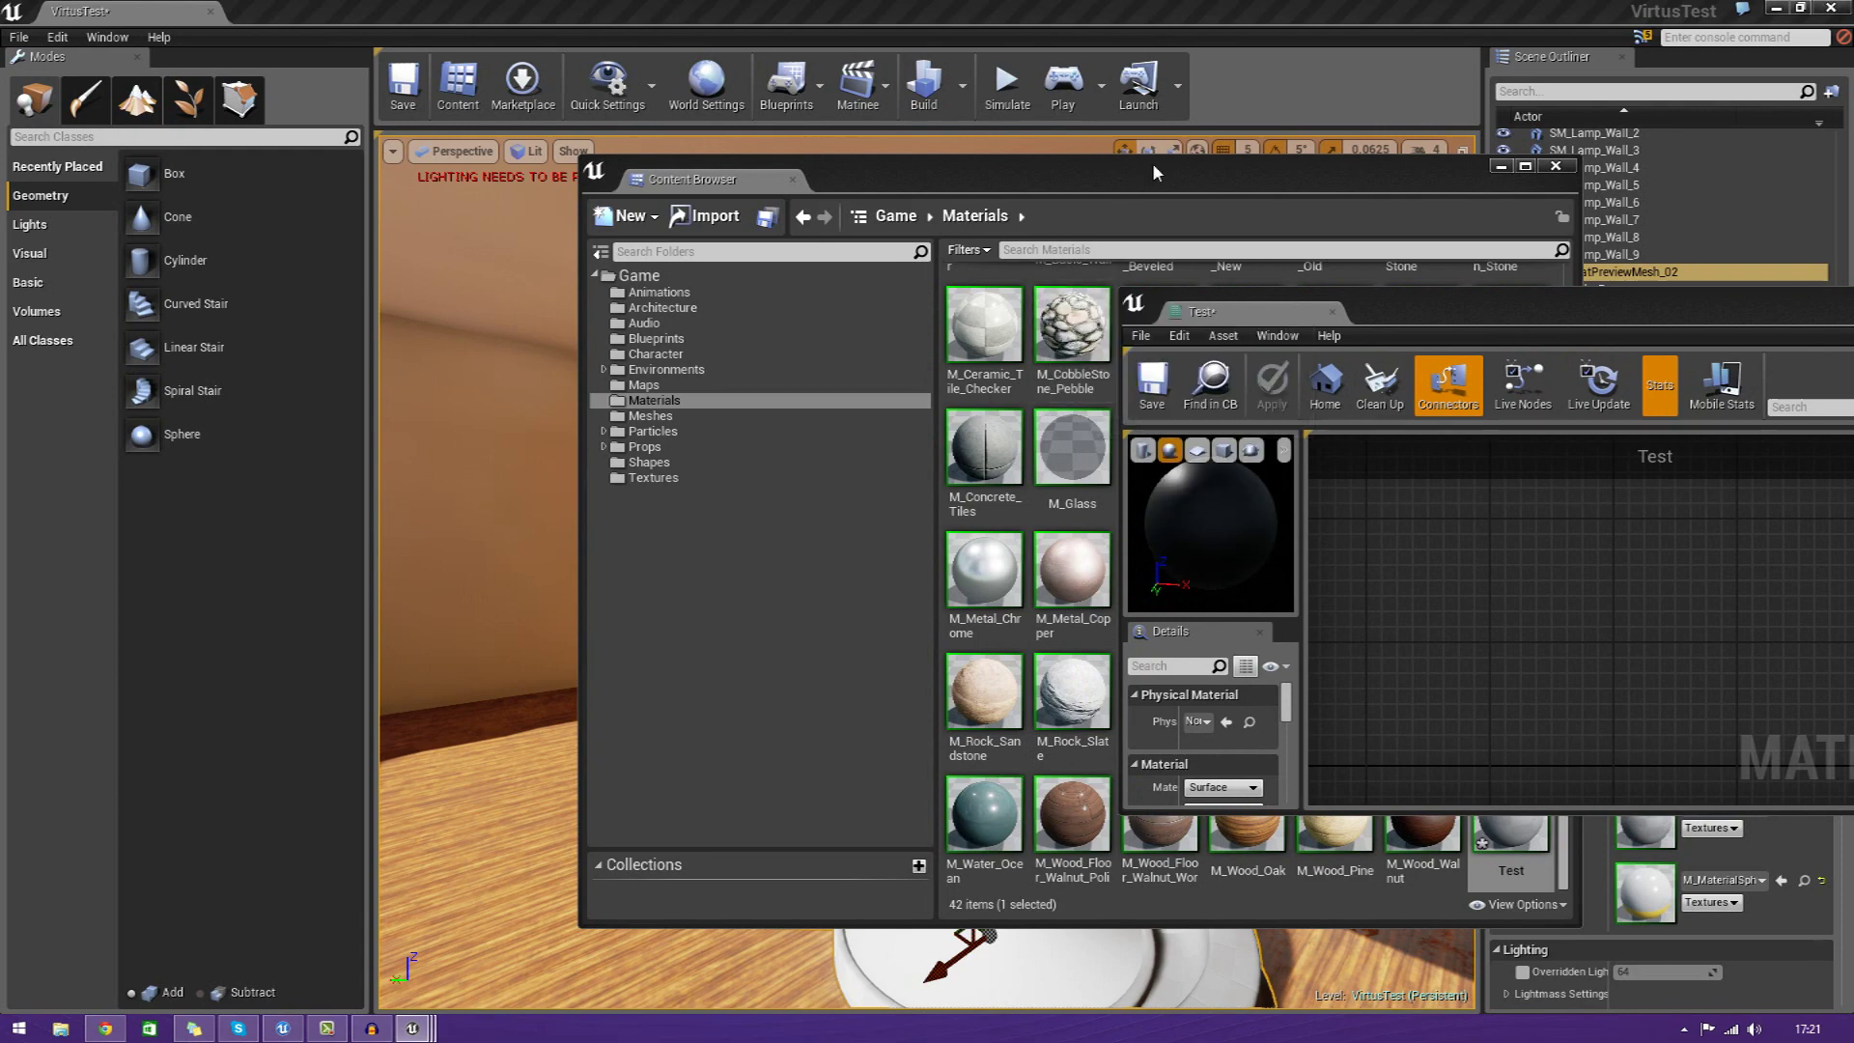
Minimize the Content Browser, then reposition and enlarge the Material Editor window with the Test node and free graph space in view
drag(1143, 193, 1021, 783)
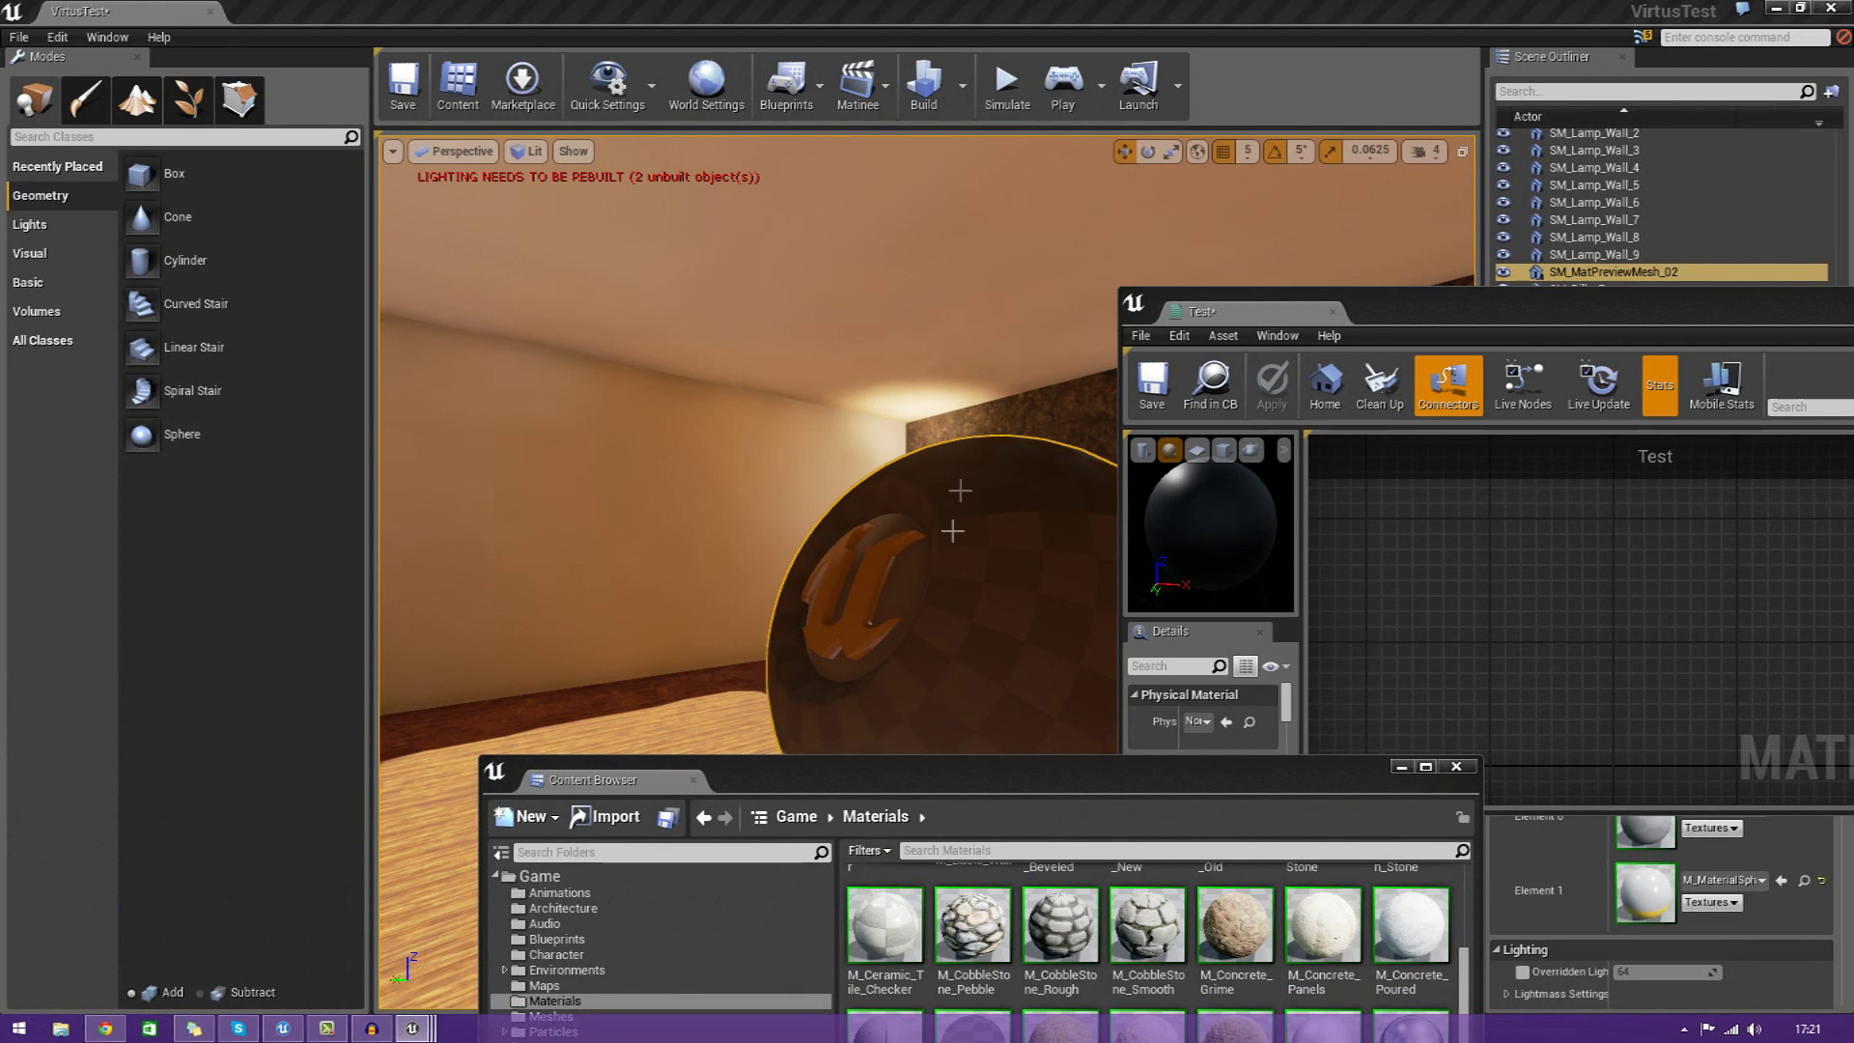
click(1398, 767)
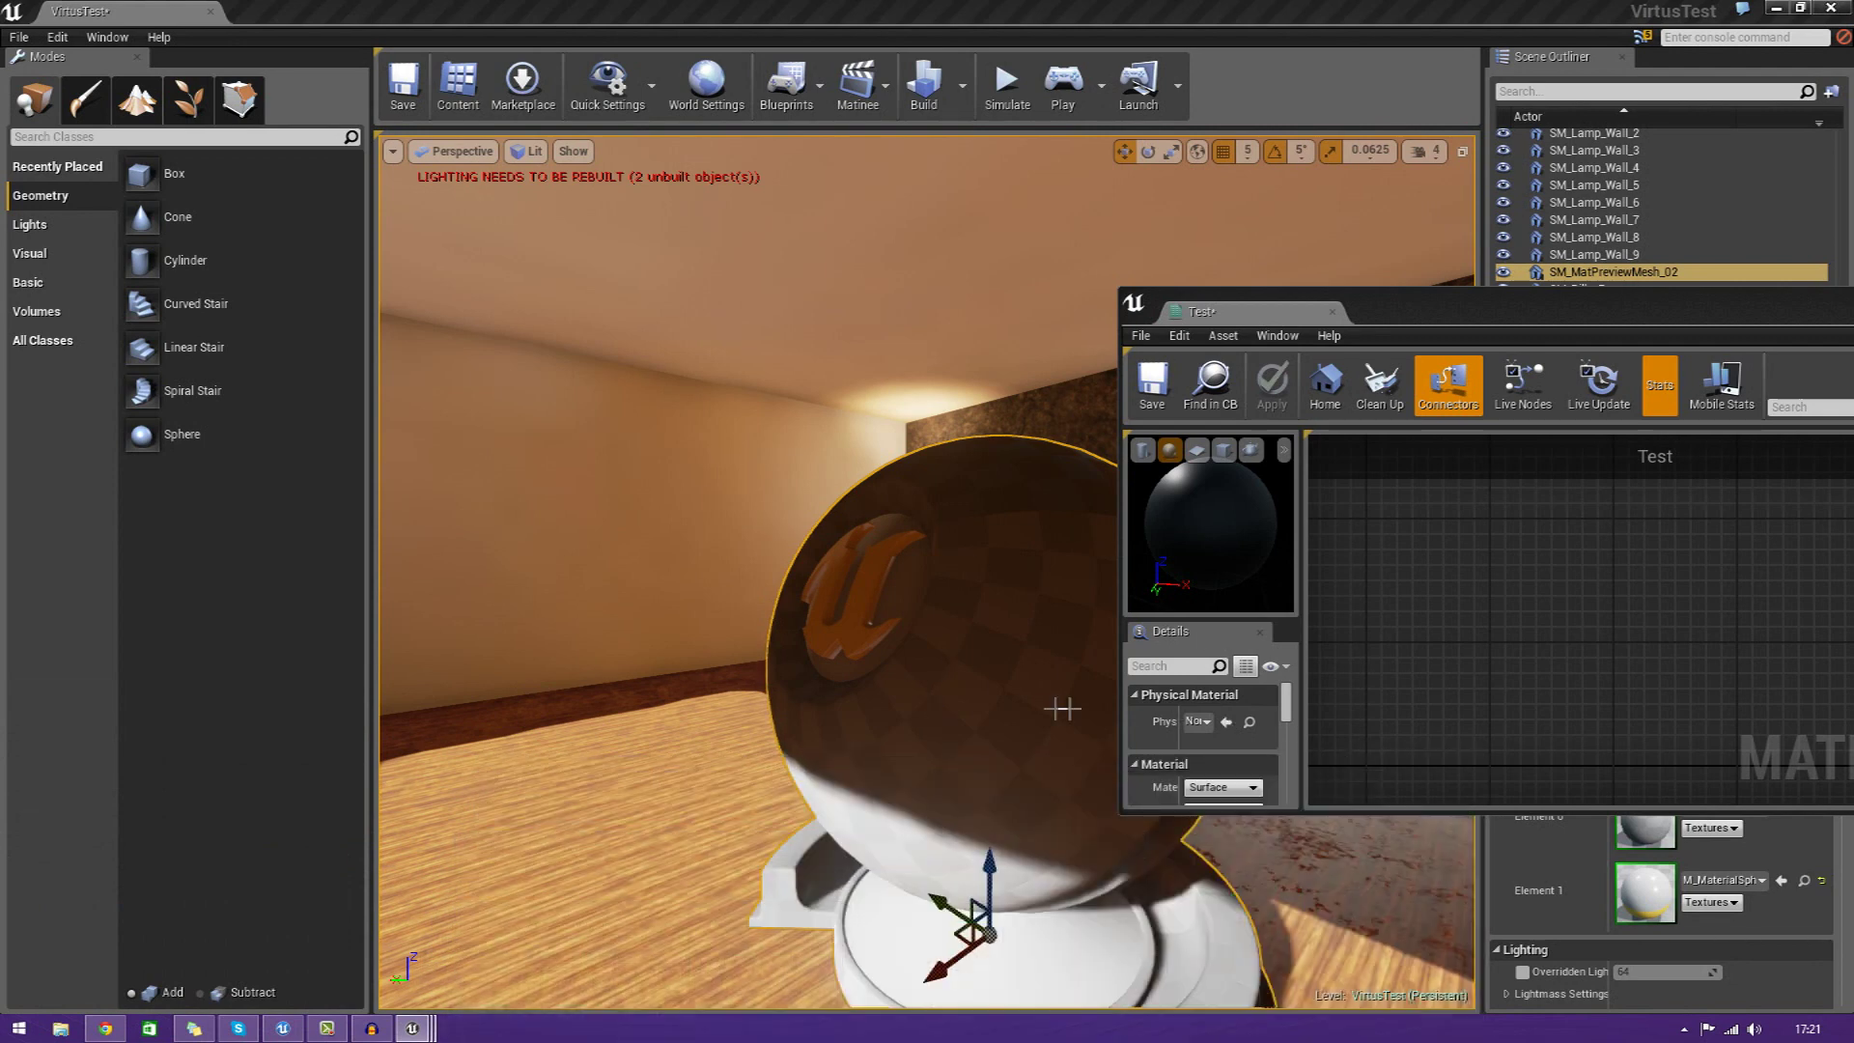
drag(1418, 315, 911, 92)
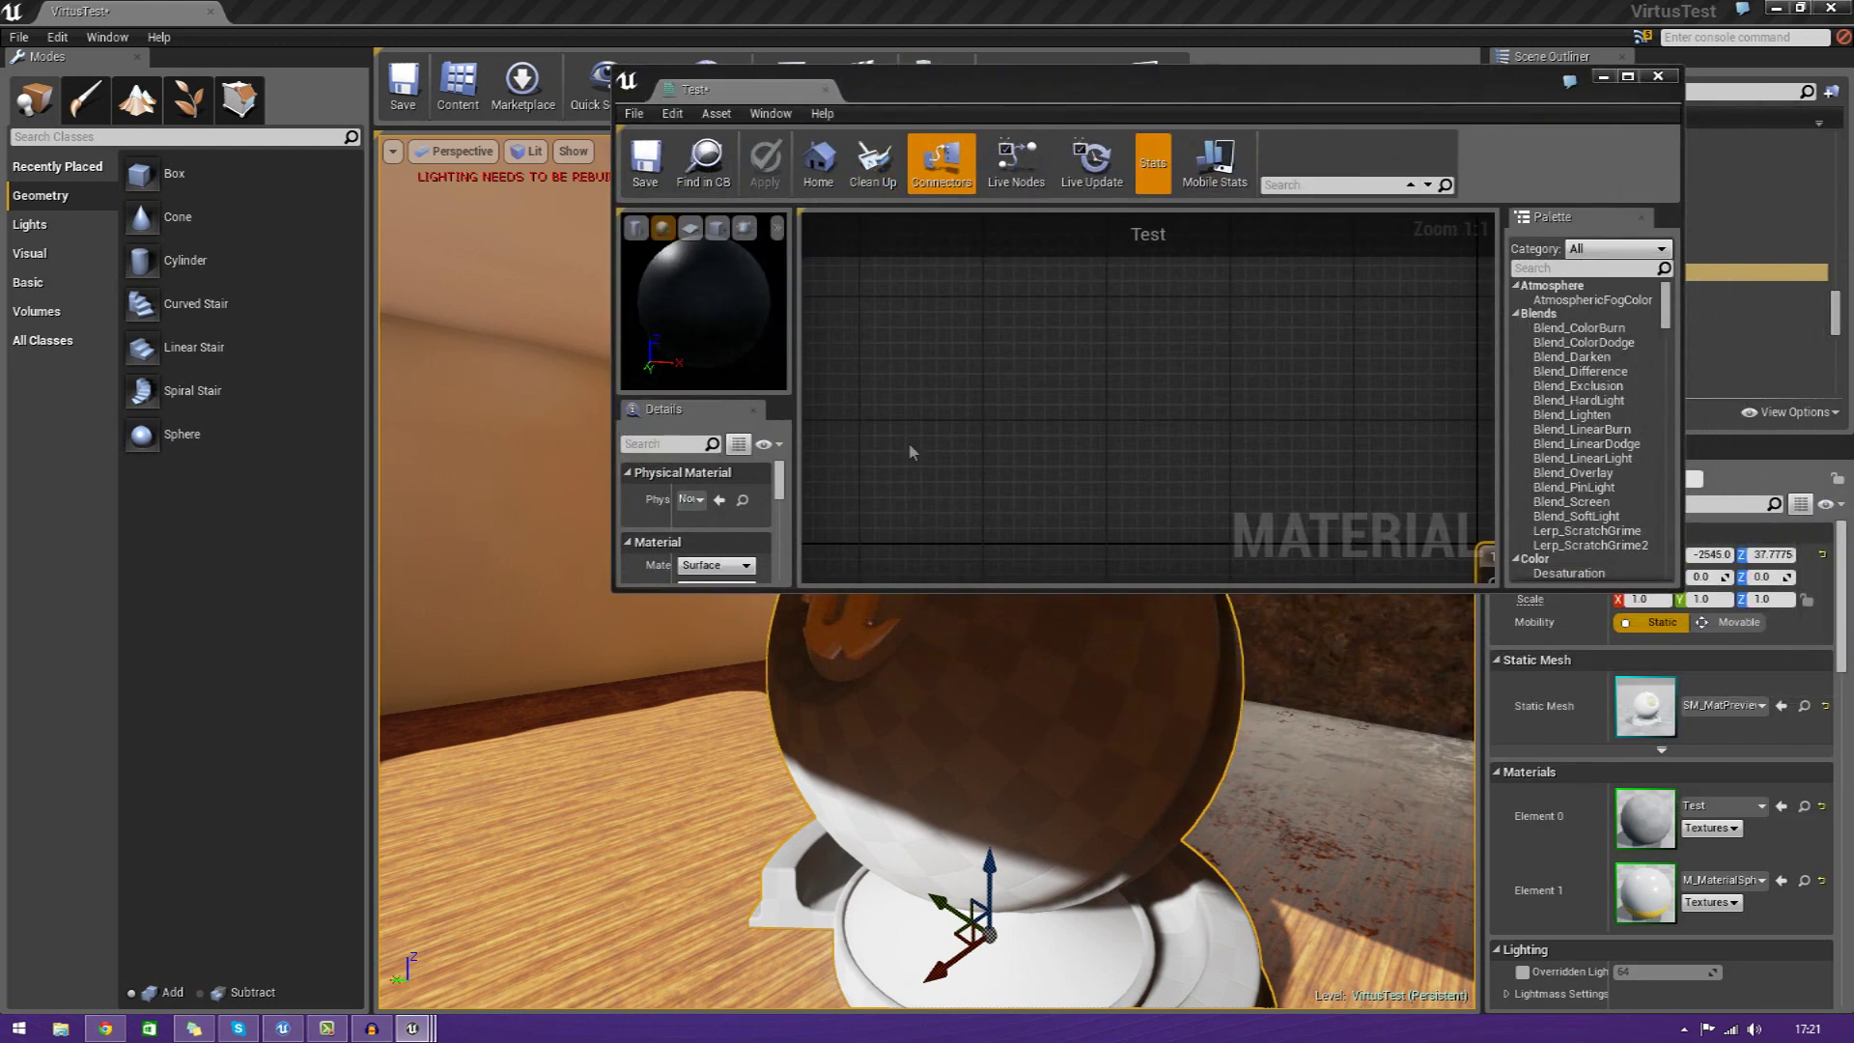
right_drag(913, 451, 811, 326)
scroll(951, 365, down, 4)
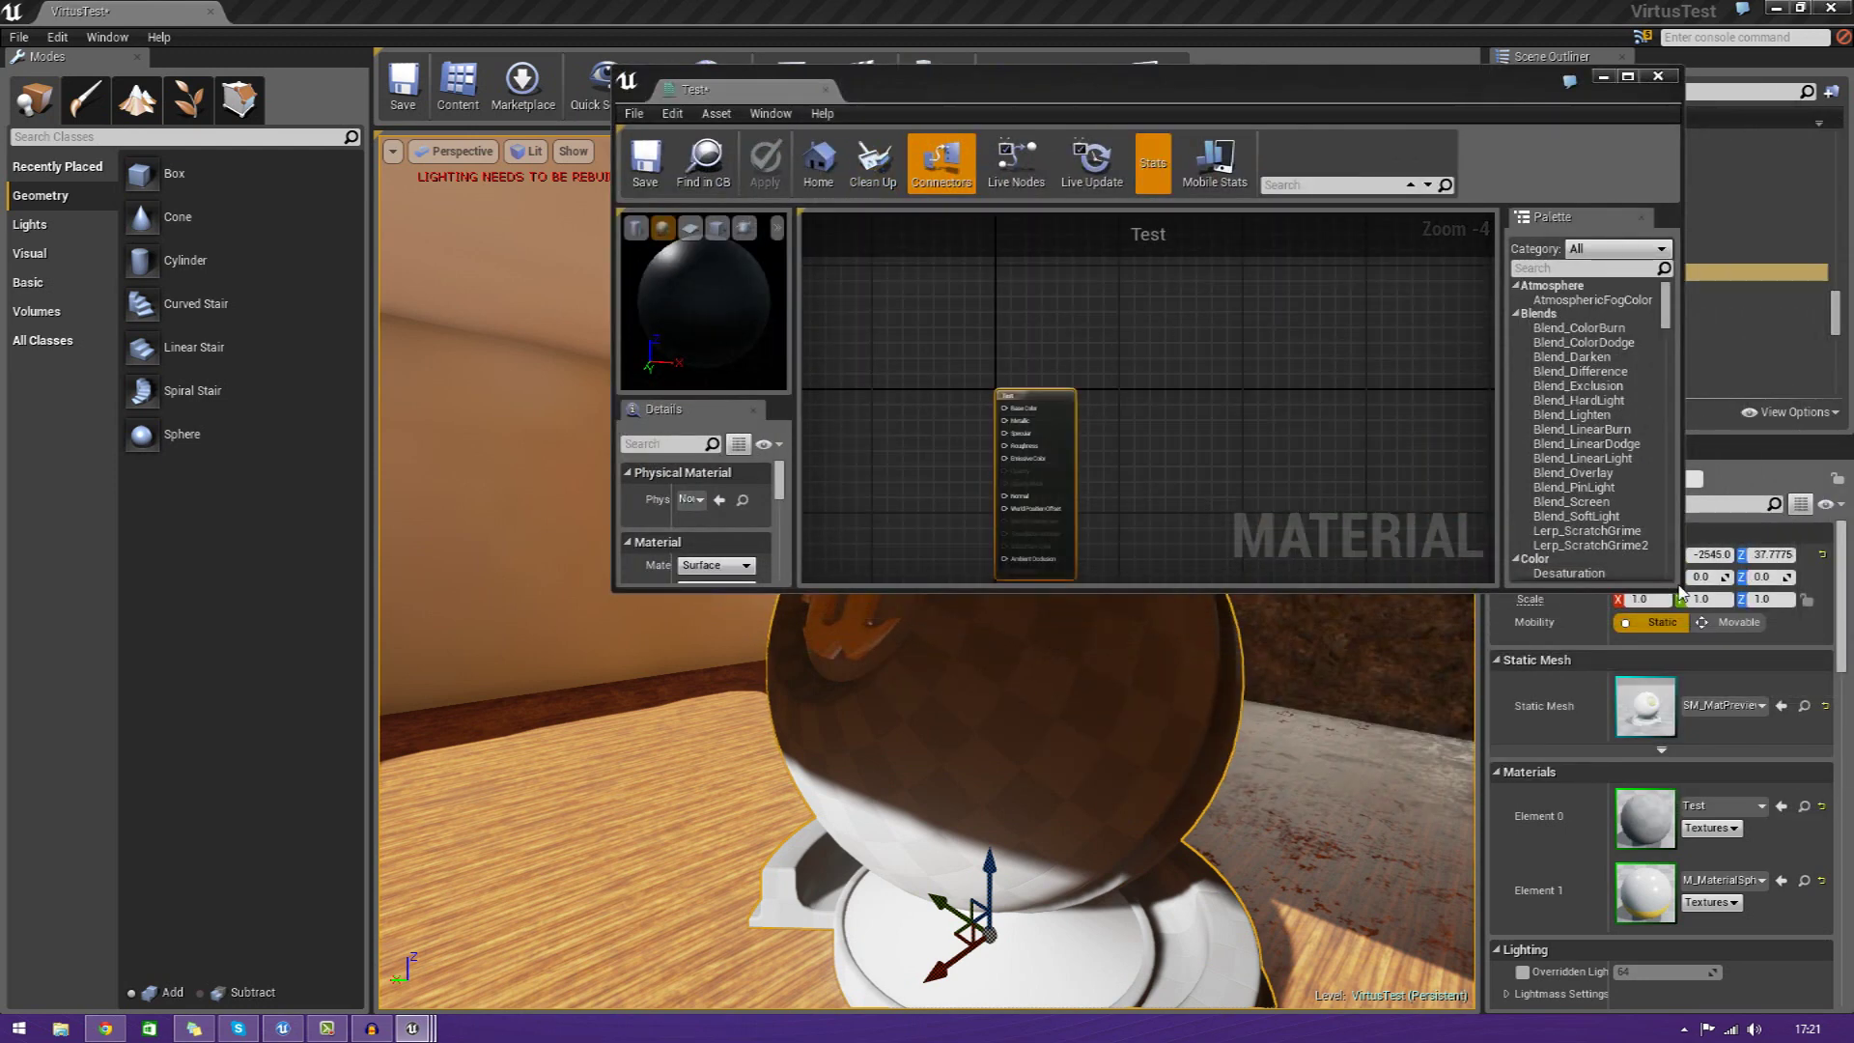
drag(1695, 608, 1812, 838)
right_drag(860, 439, 1107, 567)
scroll(1249, 556, down, 1)
scroll(1248, 557, up, 2)
scroll(1068, 629, up, 2)
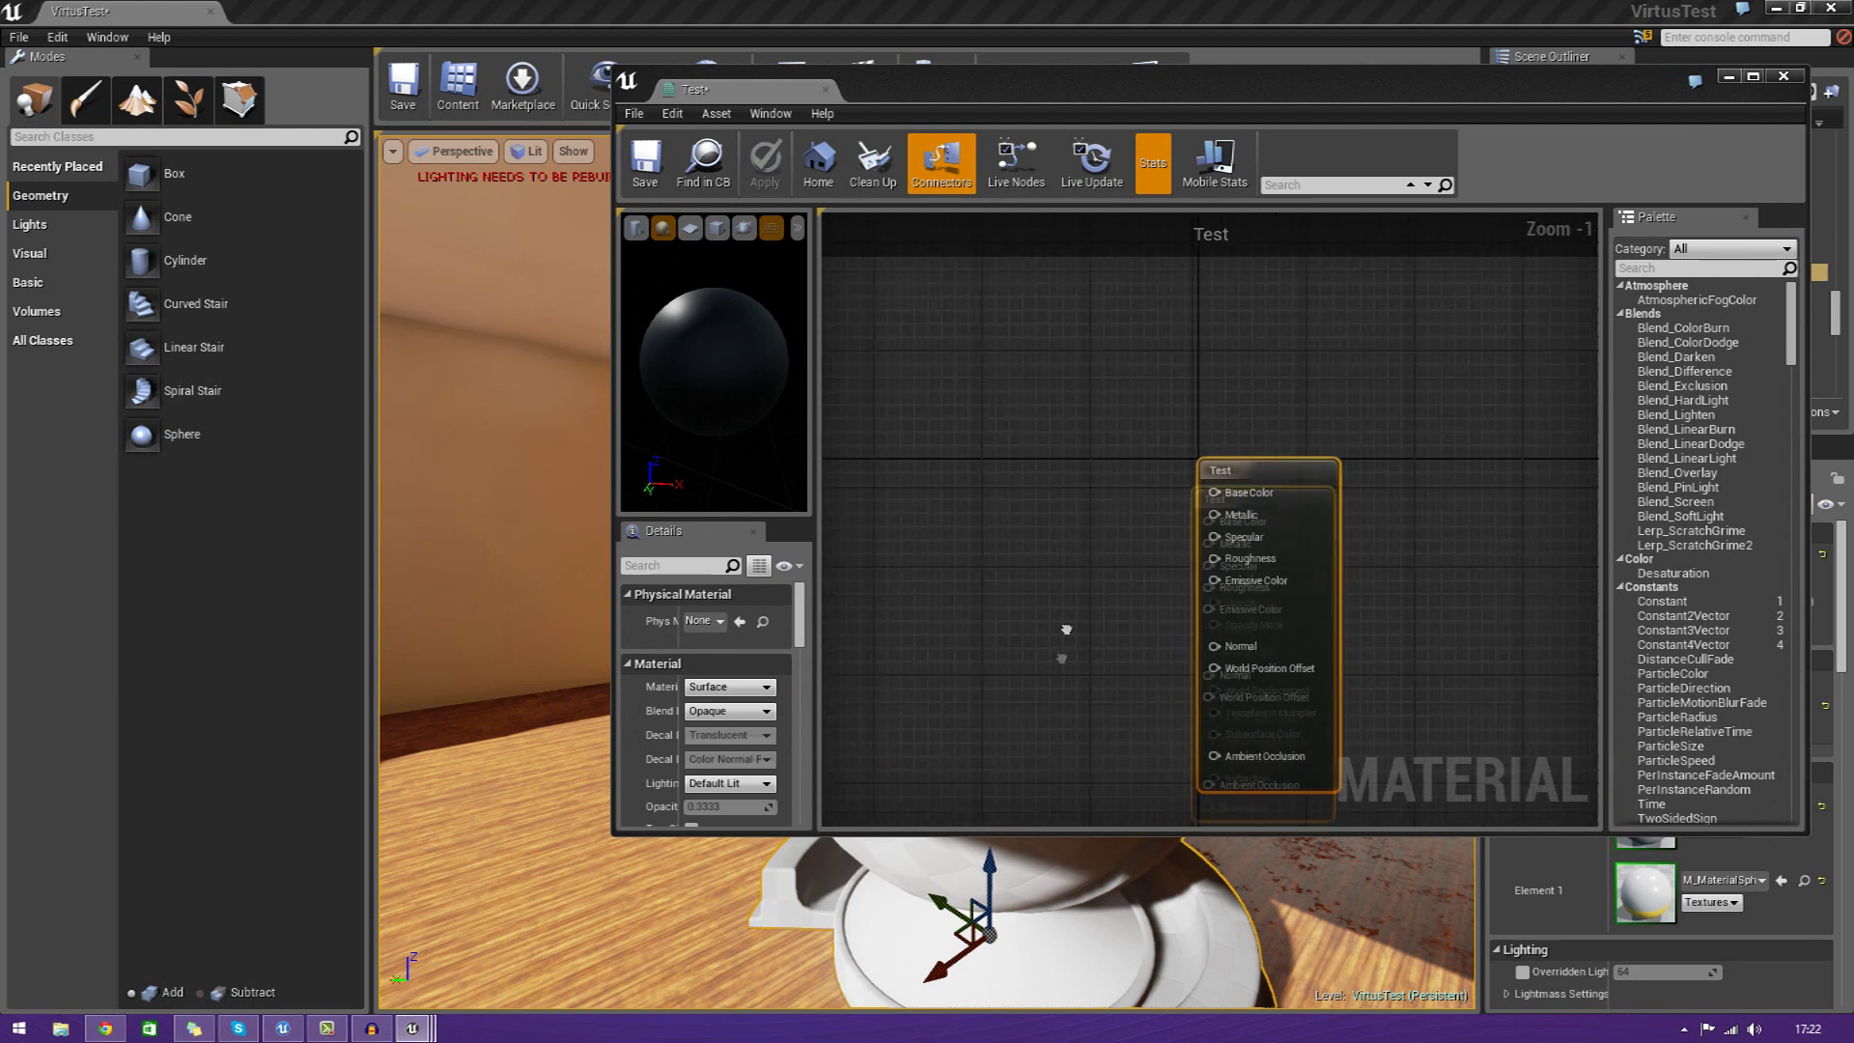
right_drag(1068, 628, 1212, 592)
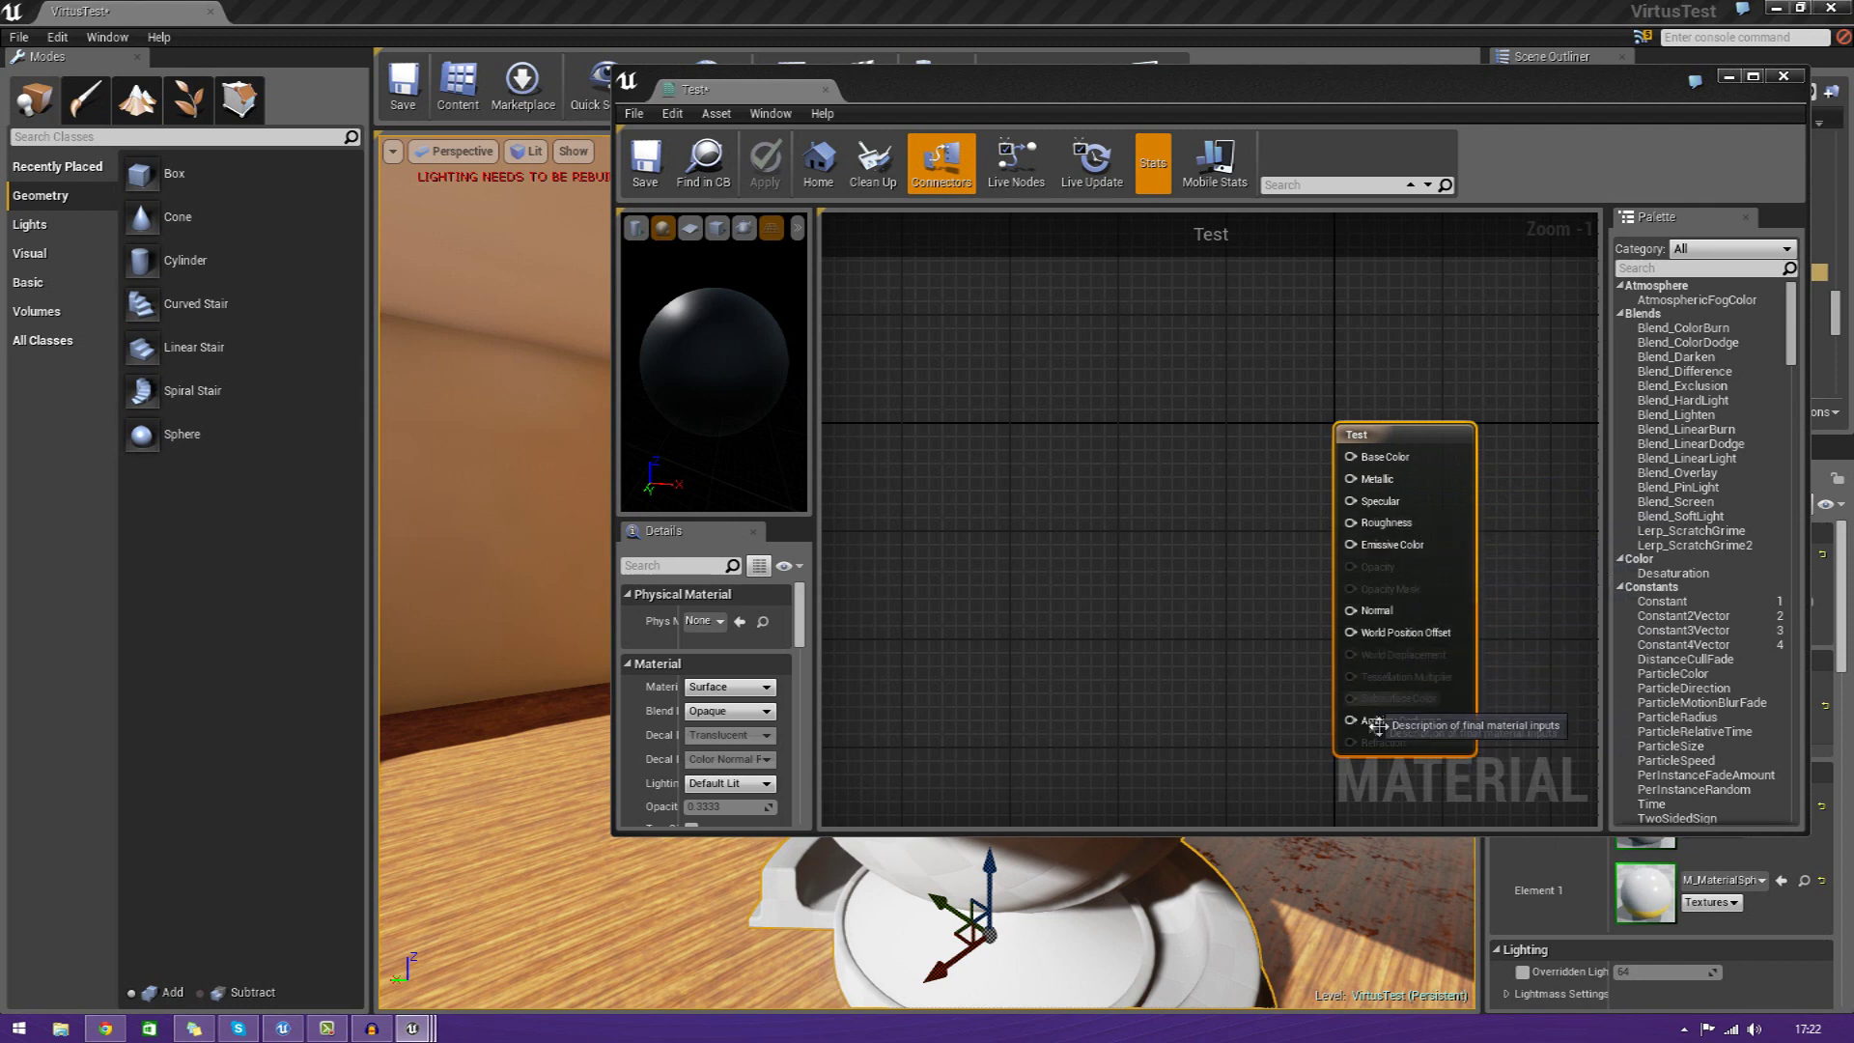
mouse_move(1179, 476)
right_down()
mouse_move(1245, 590)
mouse_move(1172, 478)
right_up()
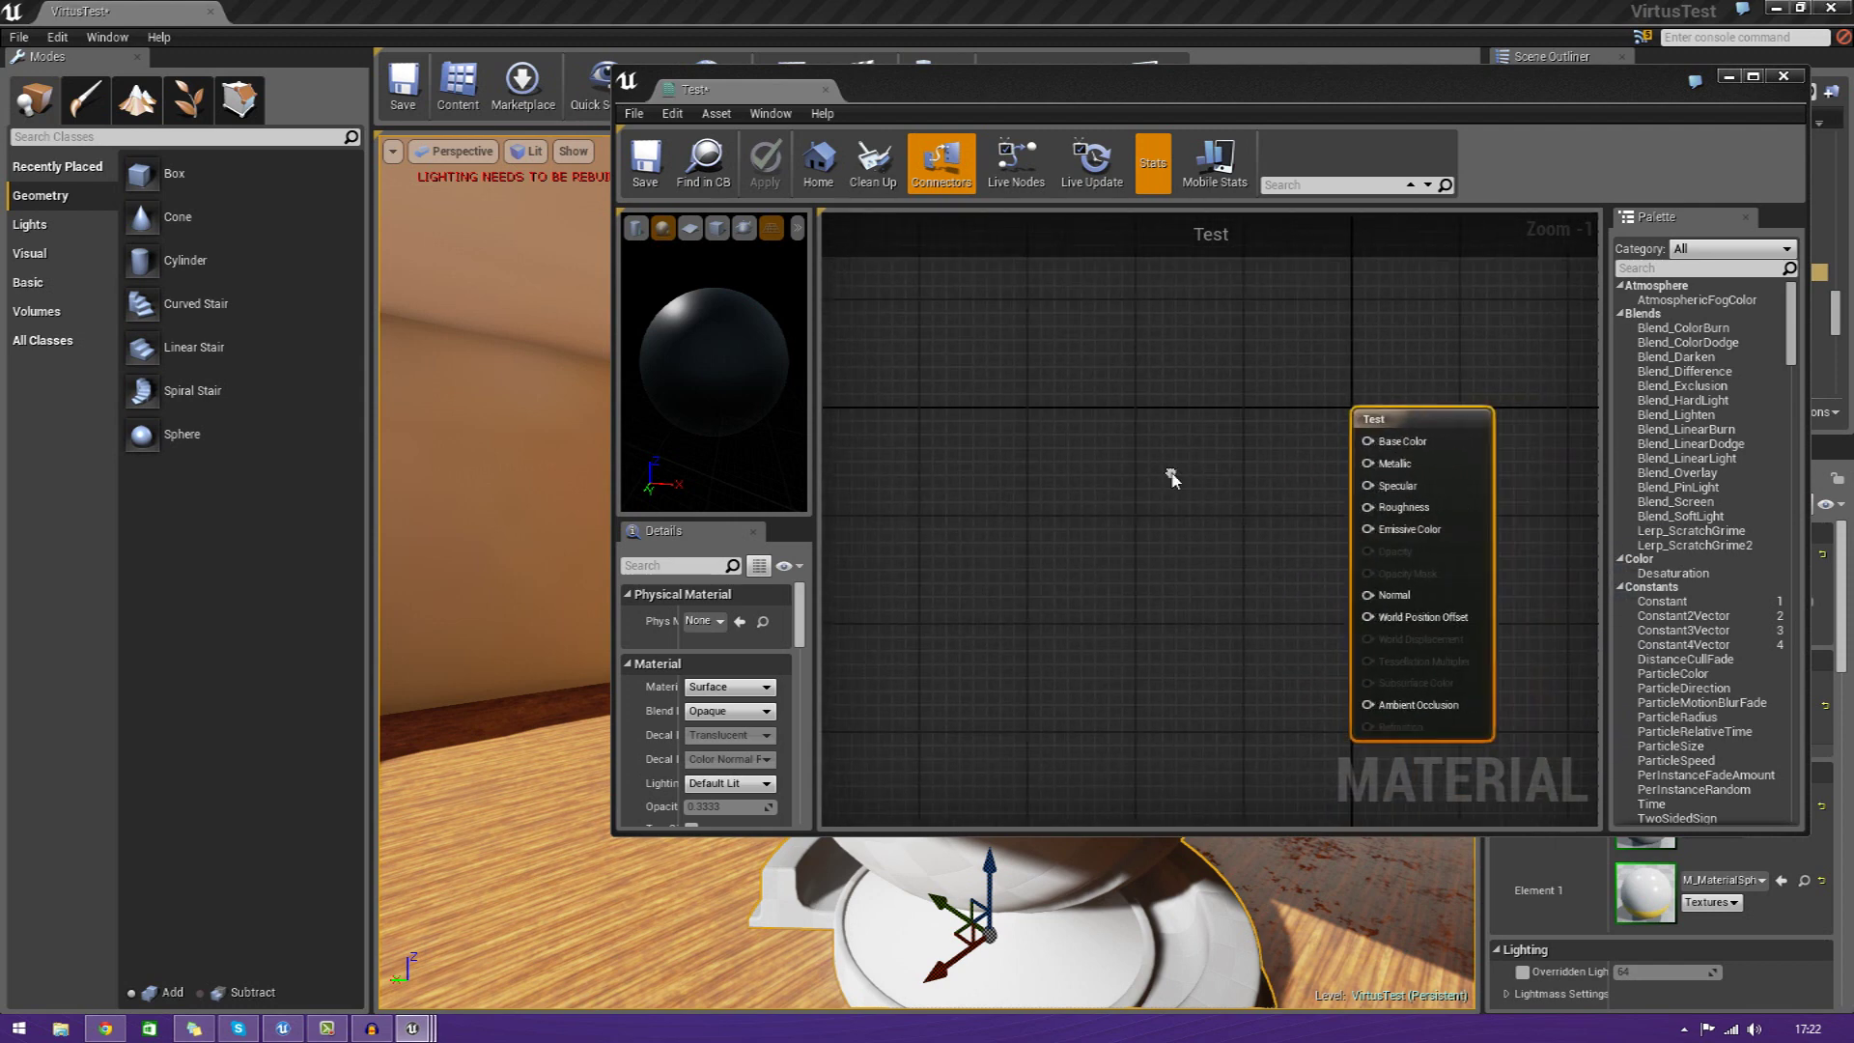
Add a Constant4Vector node to the material graph and connect its output to the Test node's Base Color
right_click(1178, 370)
right_click(1076, 417)
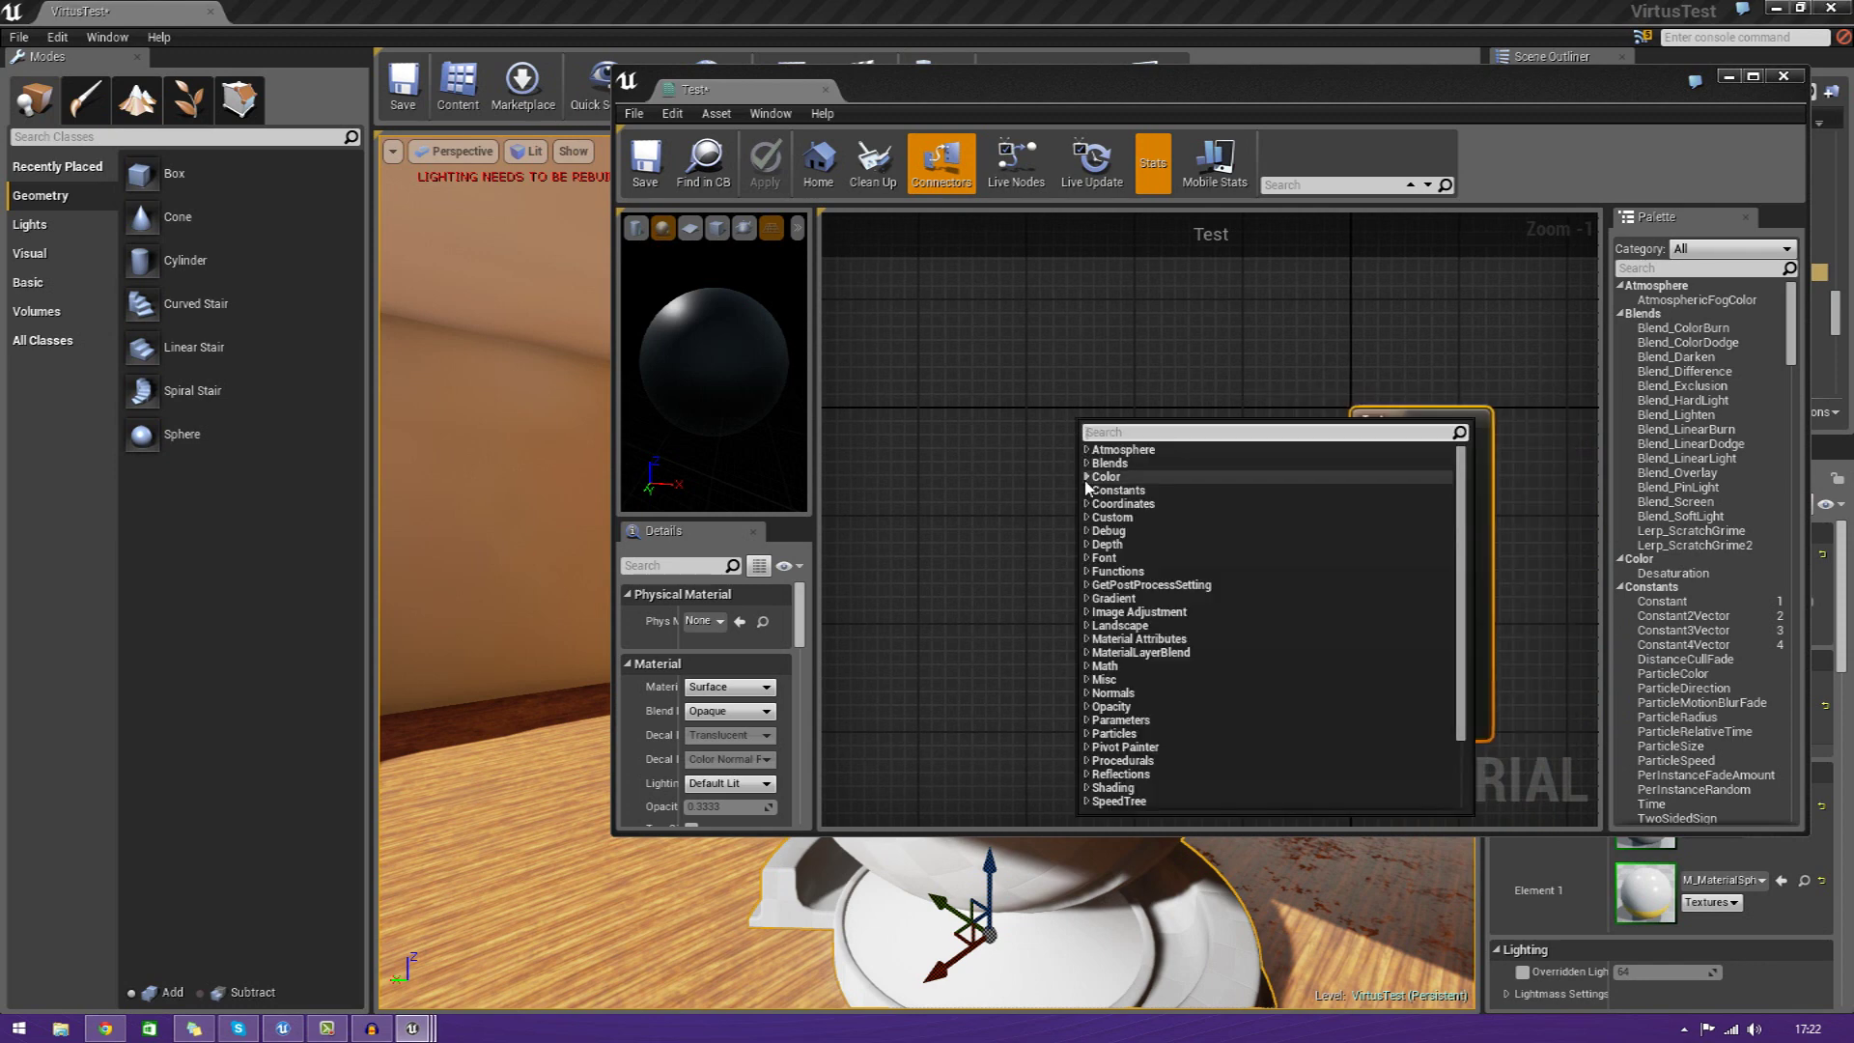
click(1088, 490)
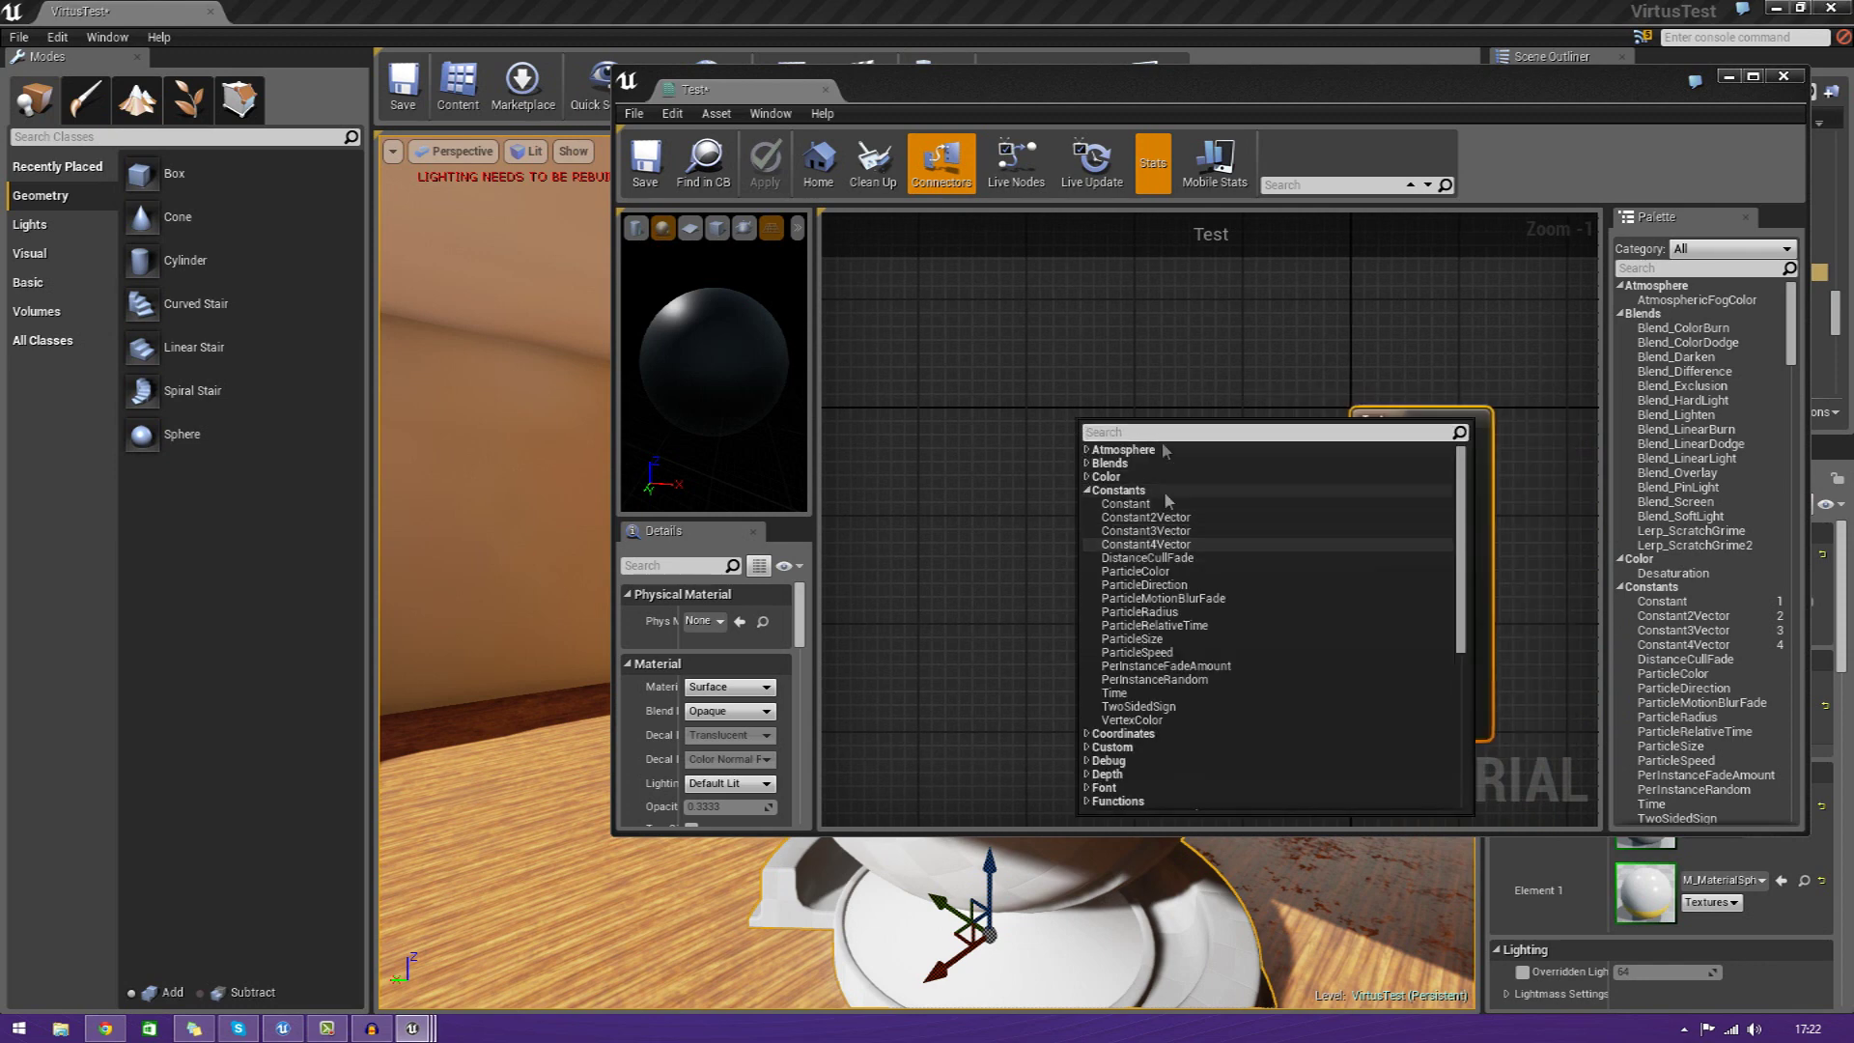
right_click(1131, 384)
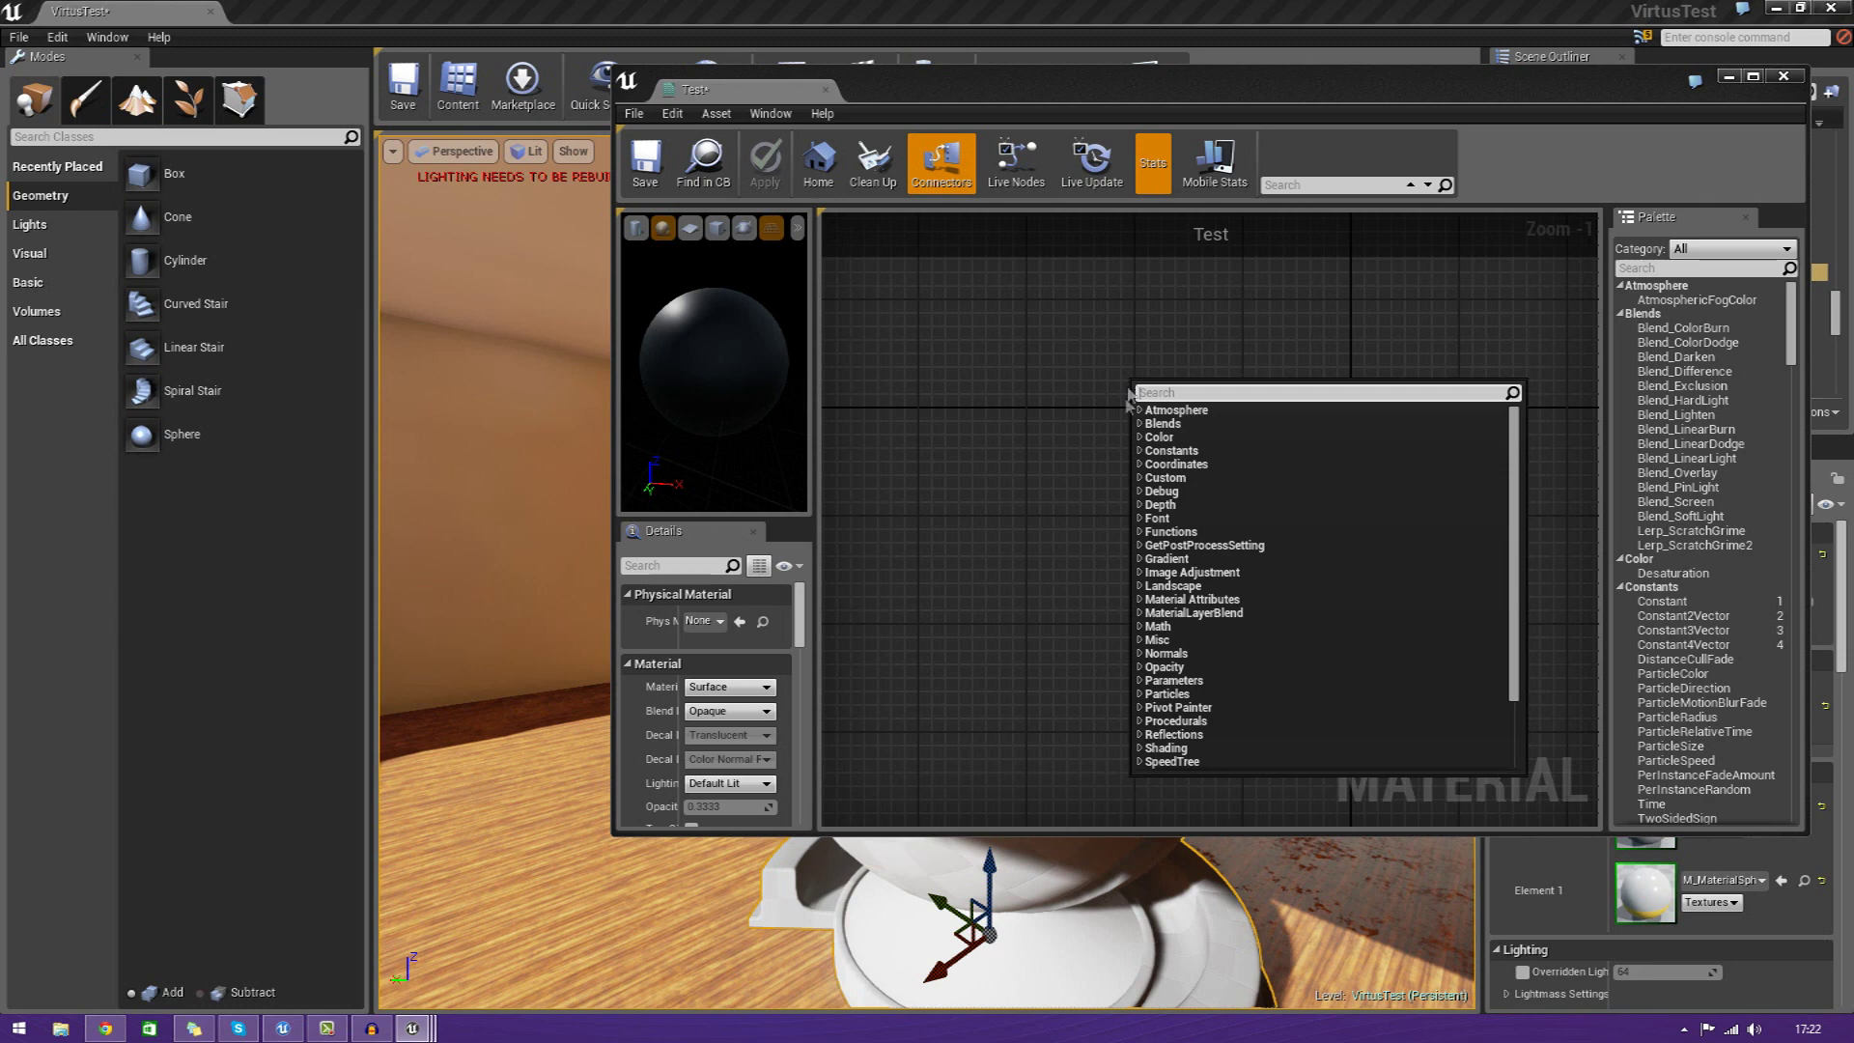
click(1171, 450)
click(1198, 505)
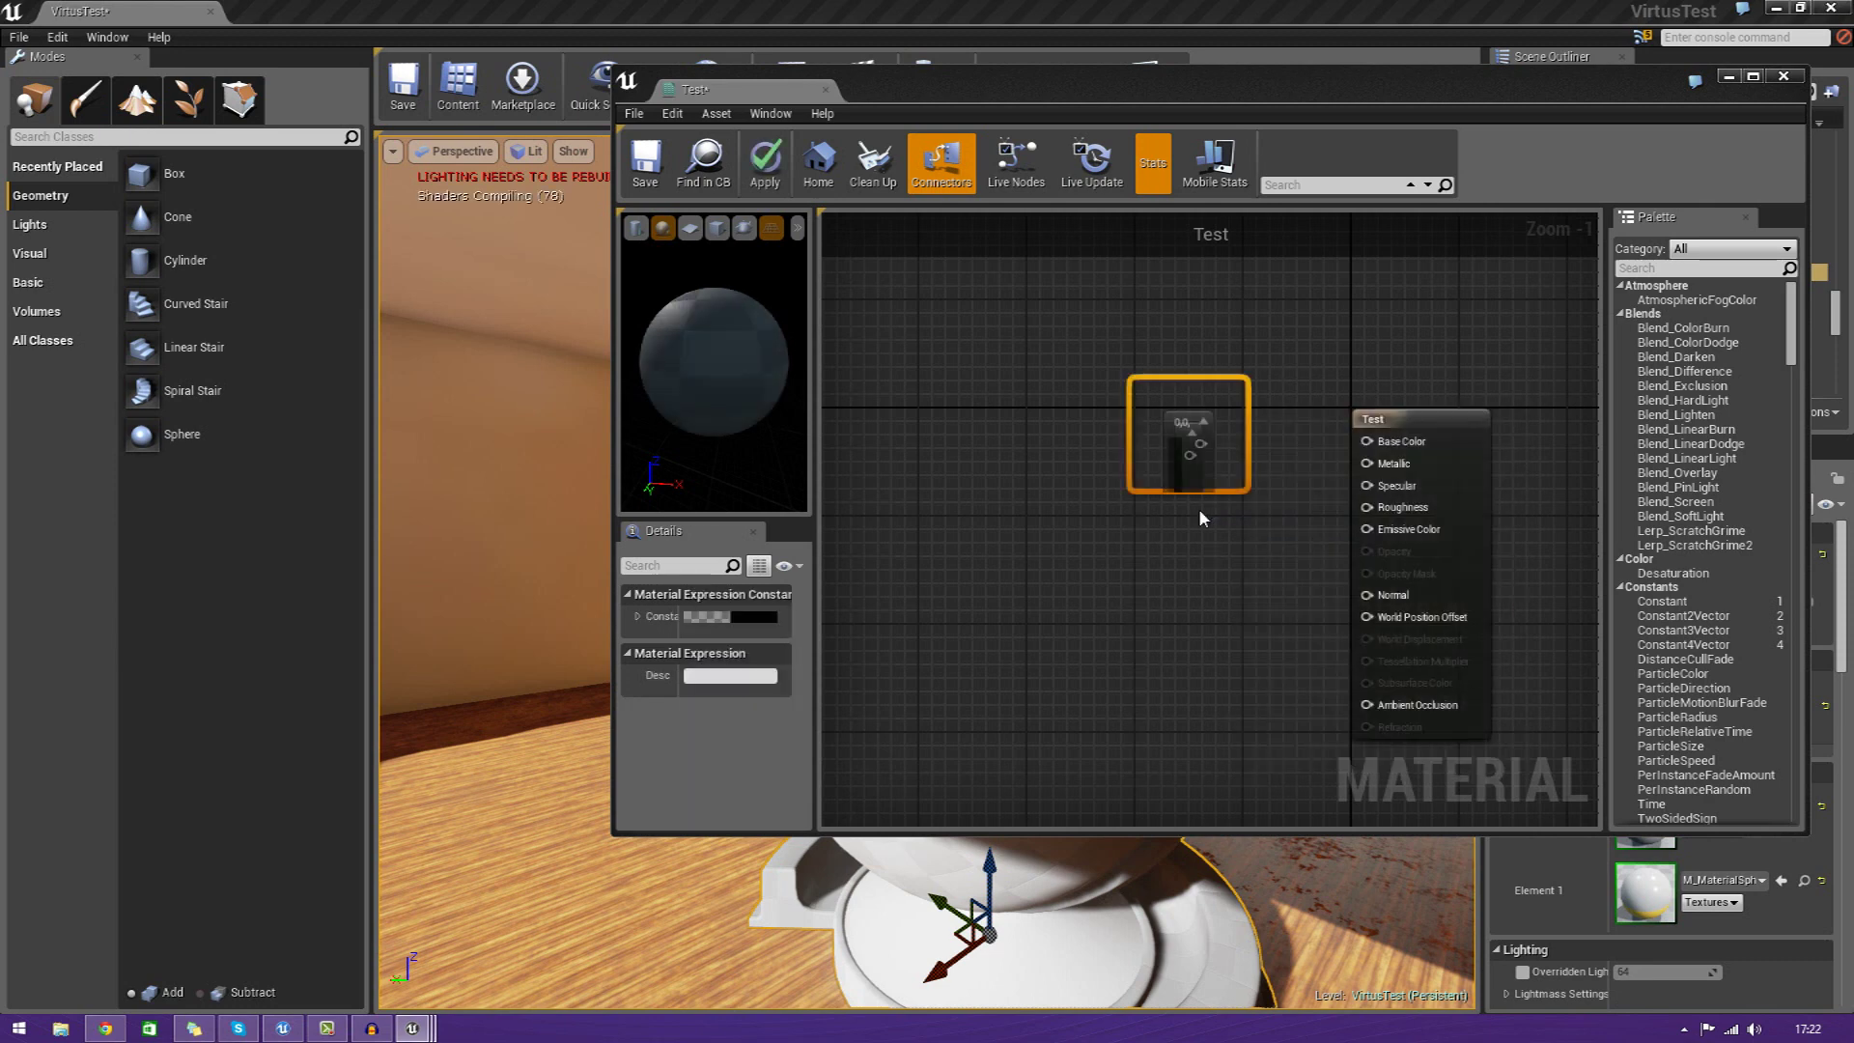
drag(1153, 466, 1268, 480)
Move the Material Editor clear of the preview mesh and try to pick a red hue for the Constant4Vector's color
drag(1198, 89, 1703, 273)
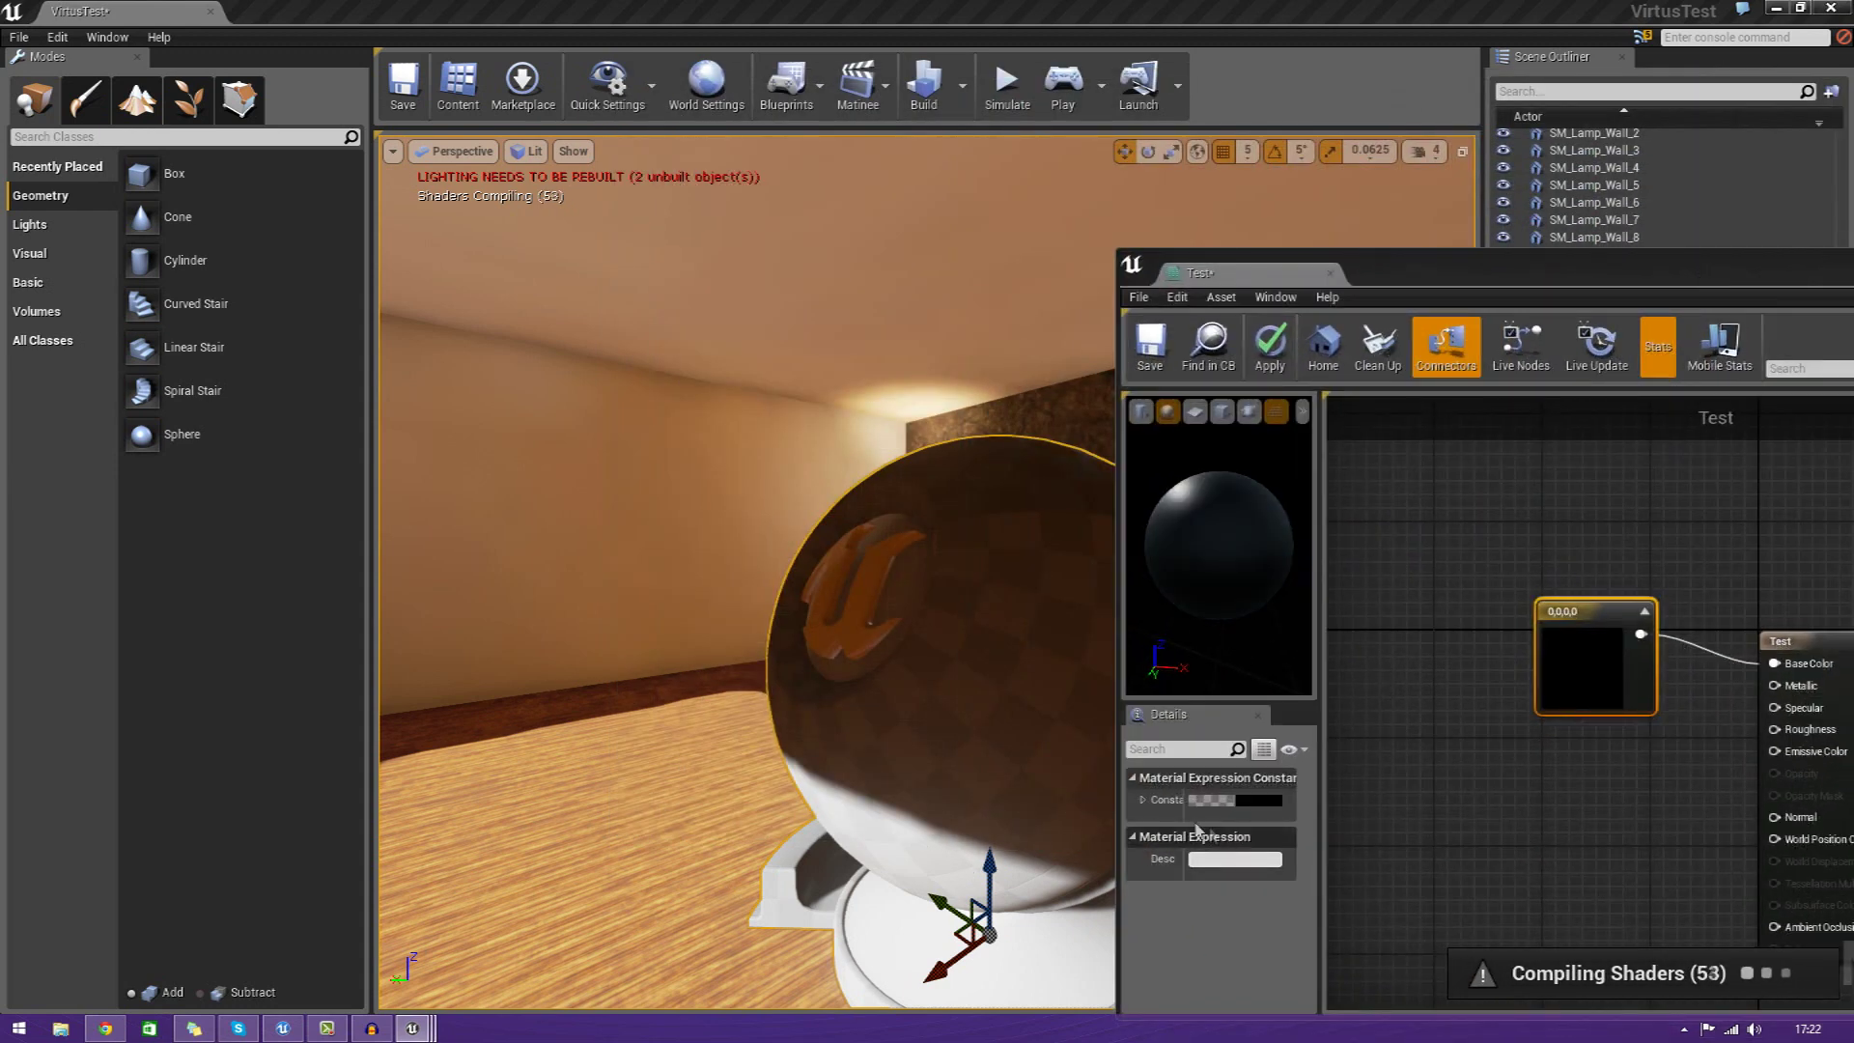
click(1142, 799)
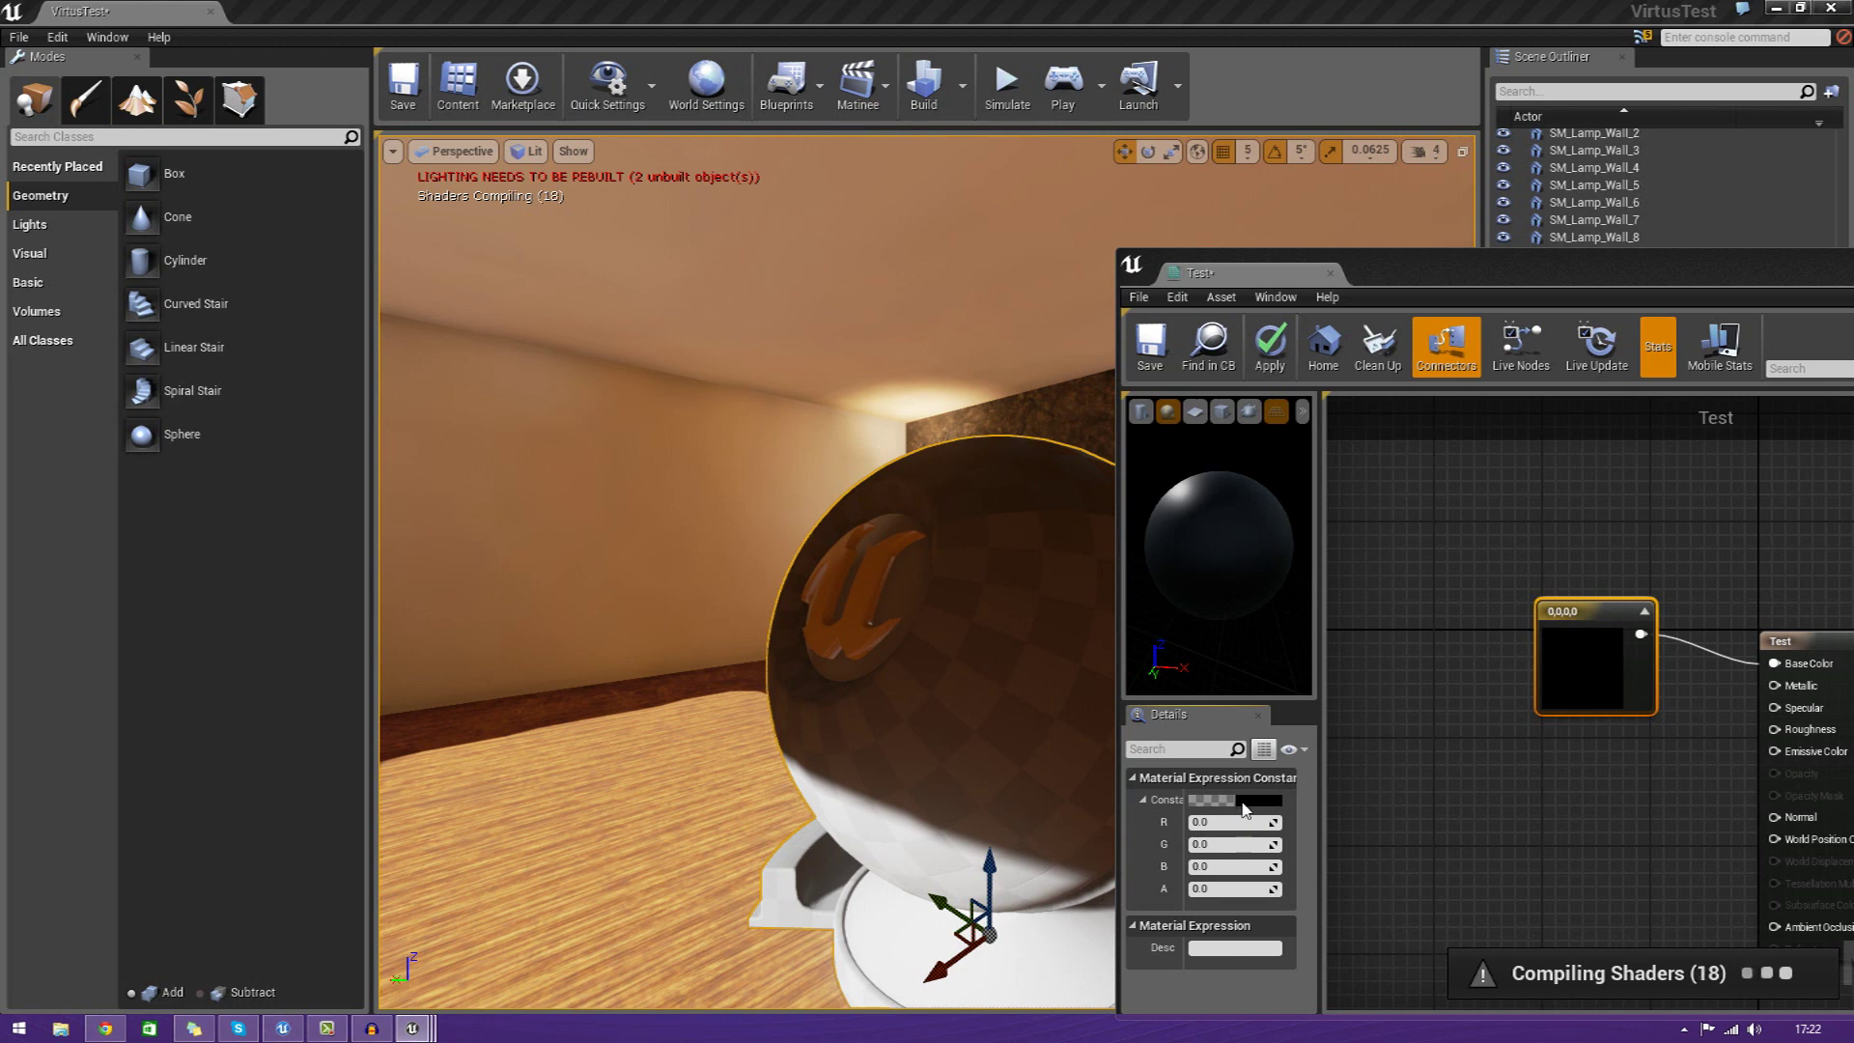
click(1246, 803)
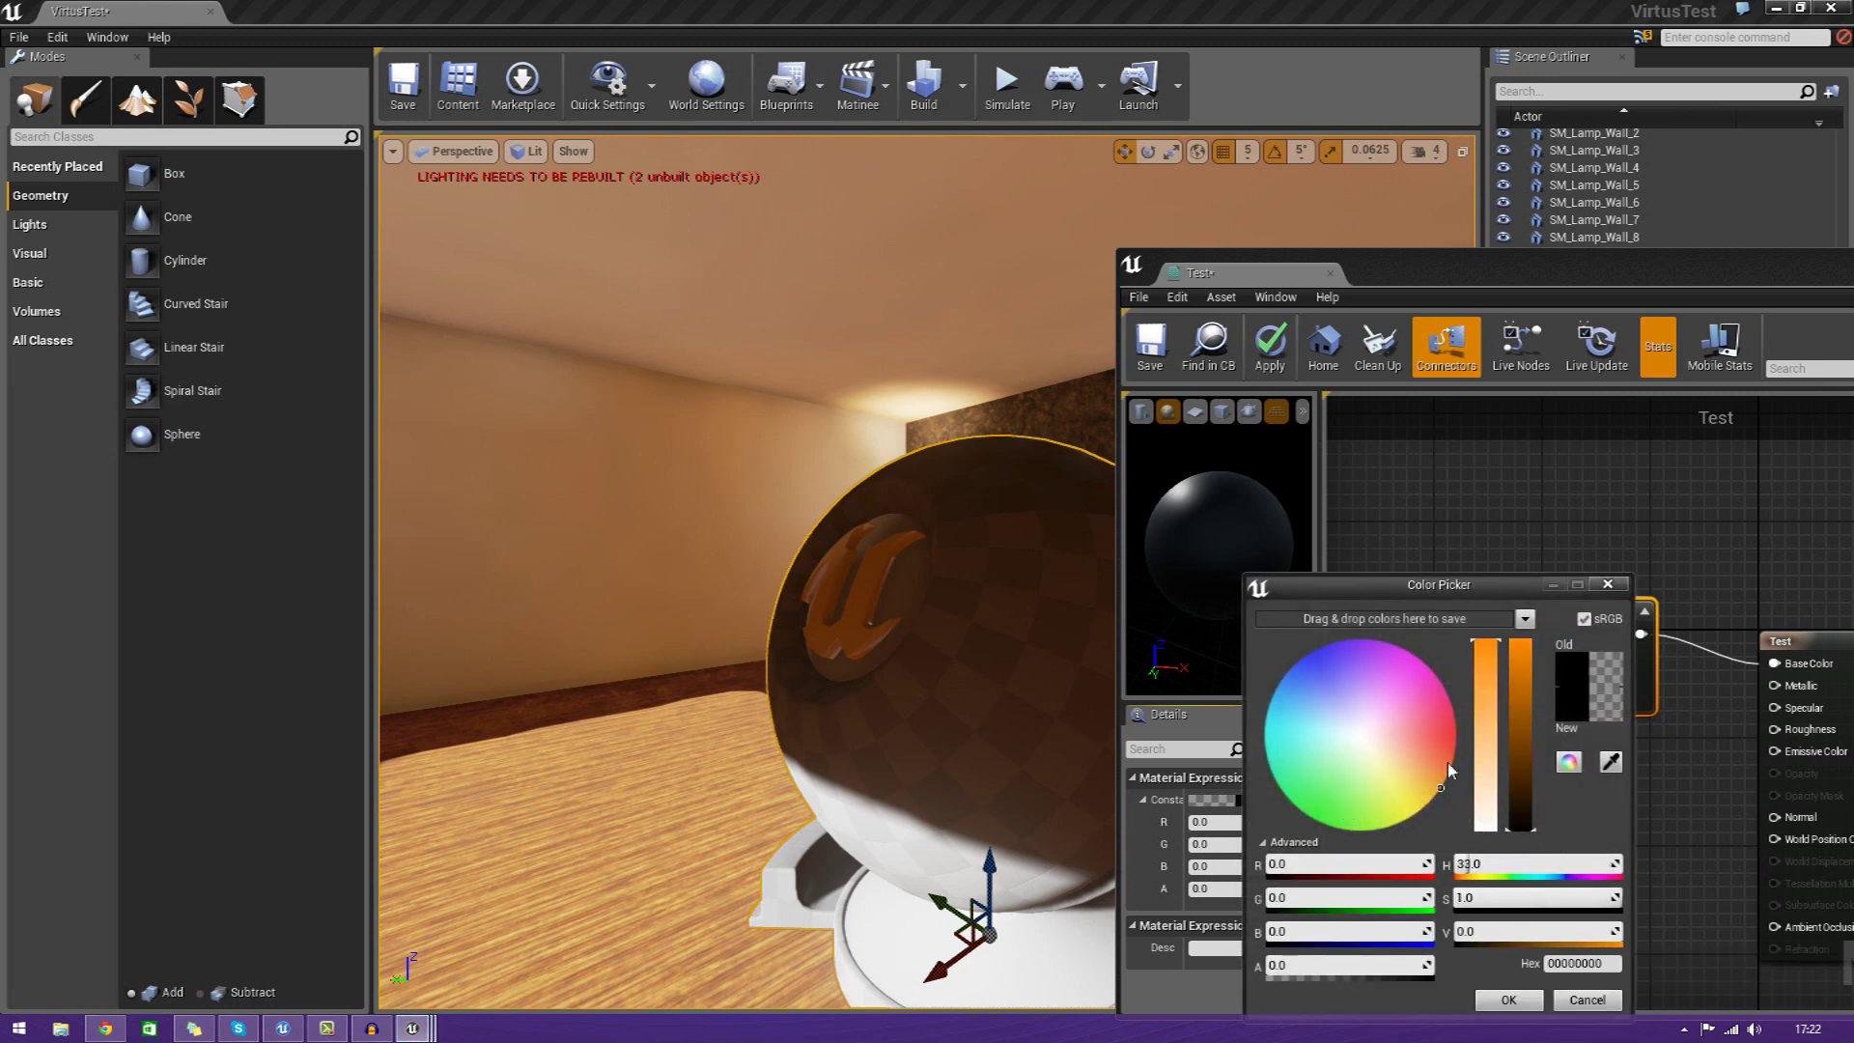
drag(1448, 770, 1455, 740)
click(1507, 1002)
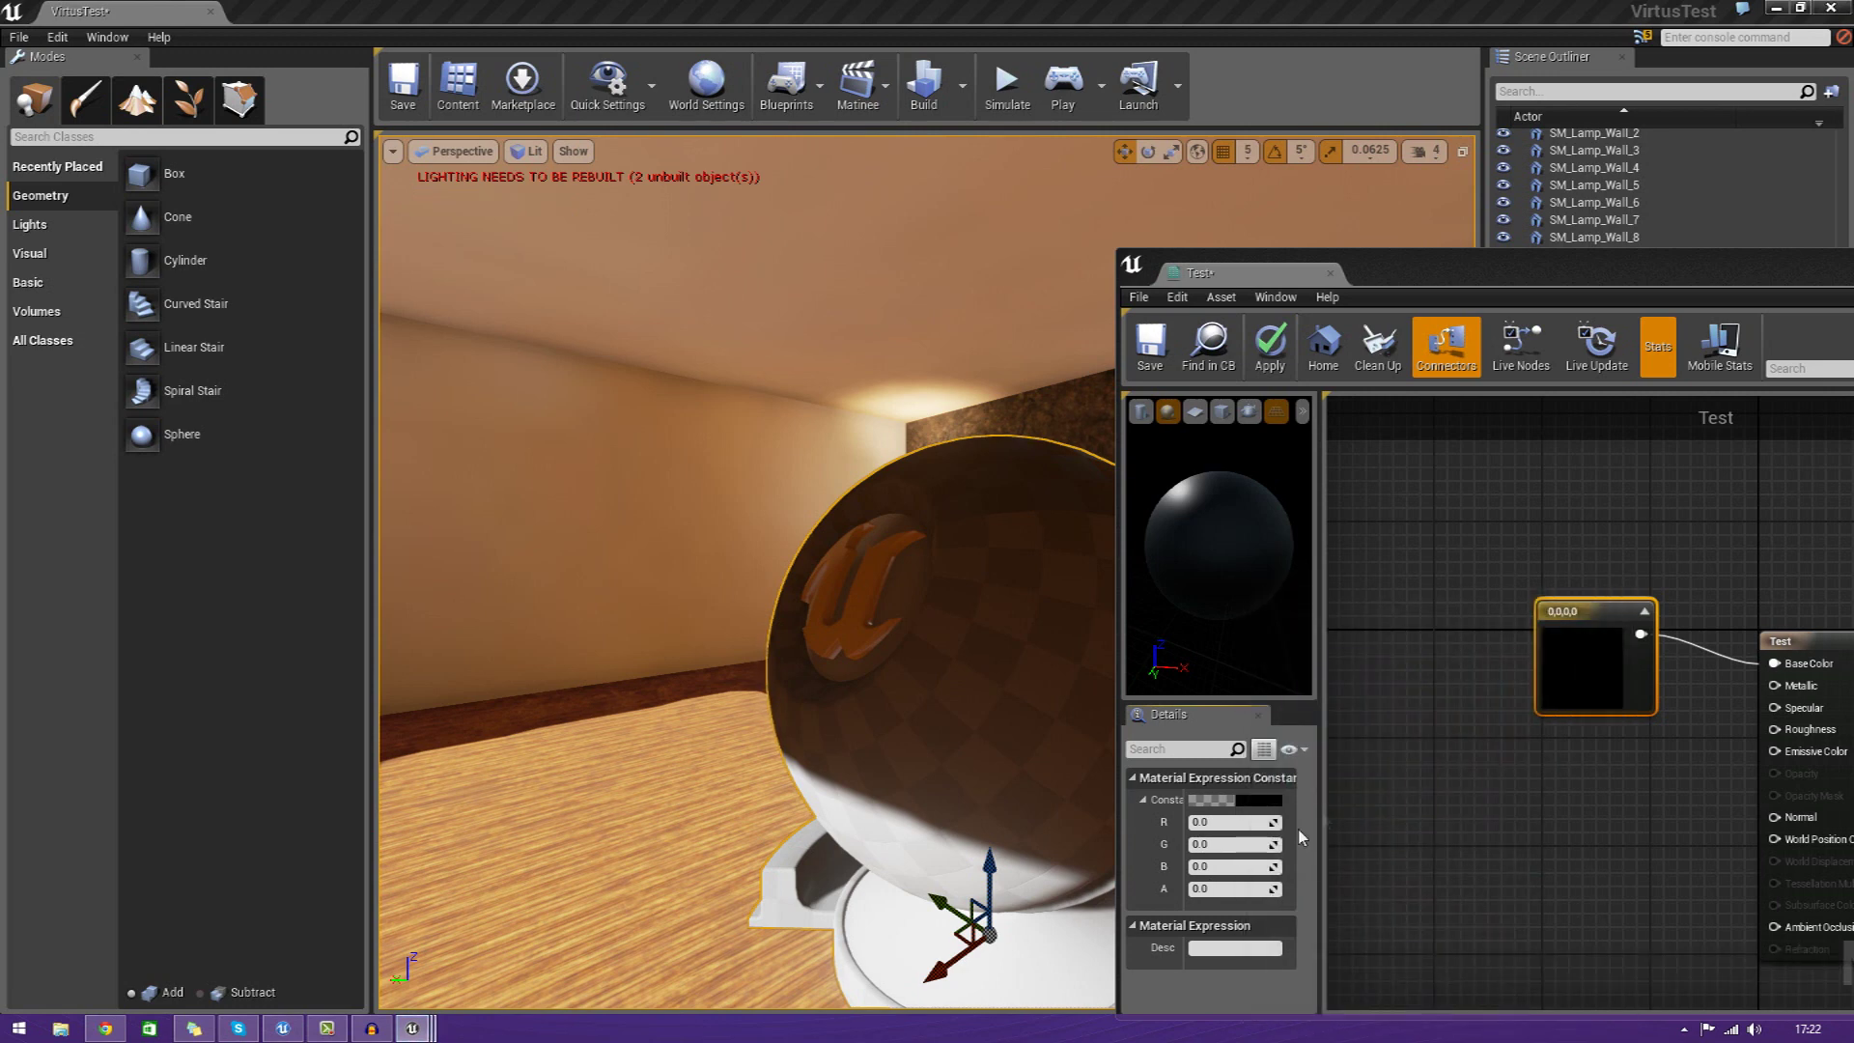
click(1233, 783)
click(1232, 782)
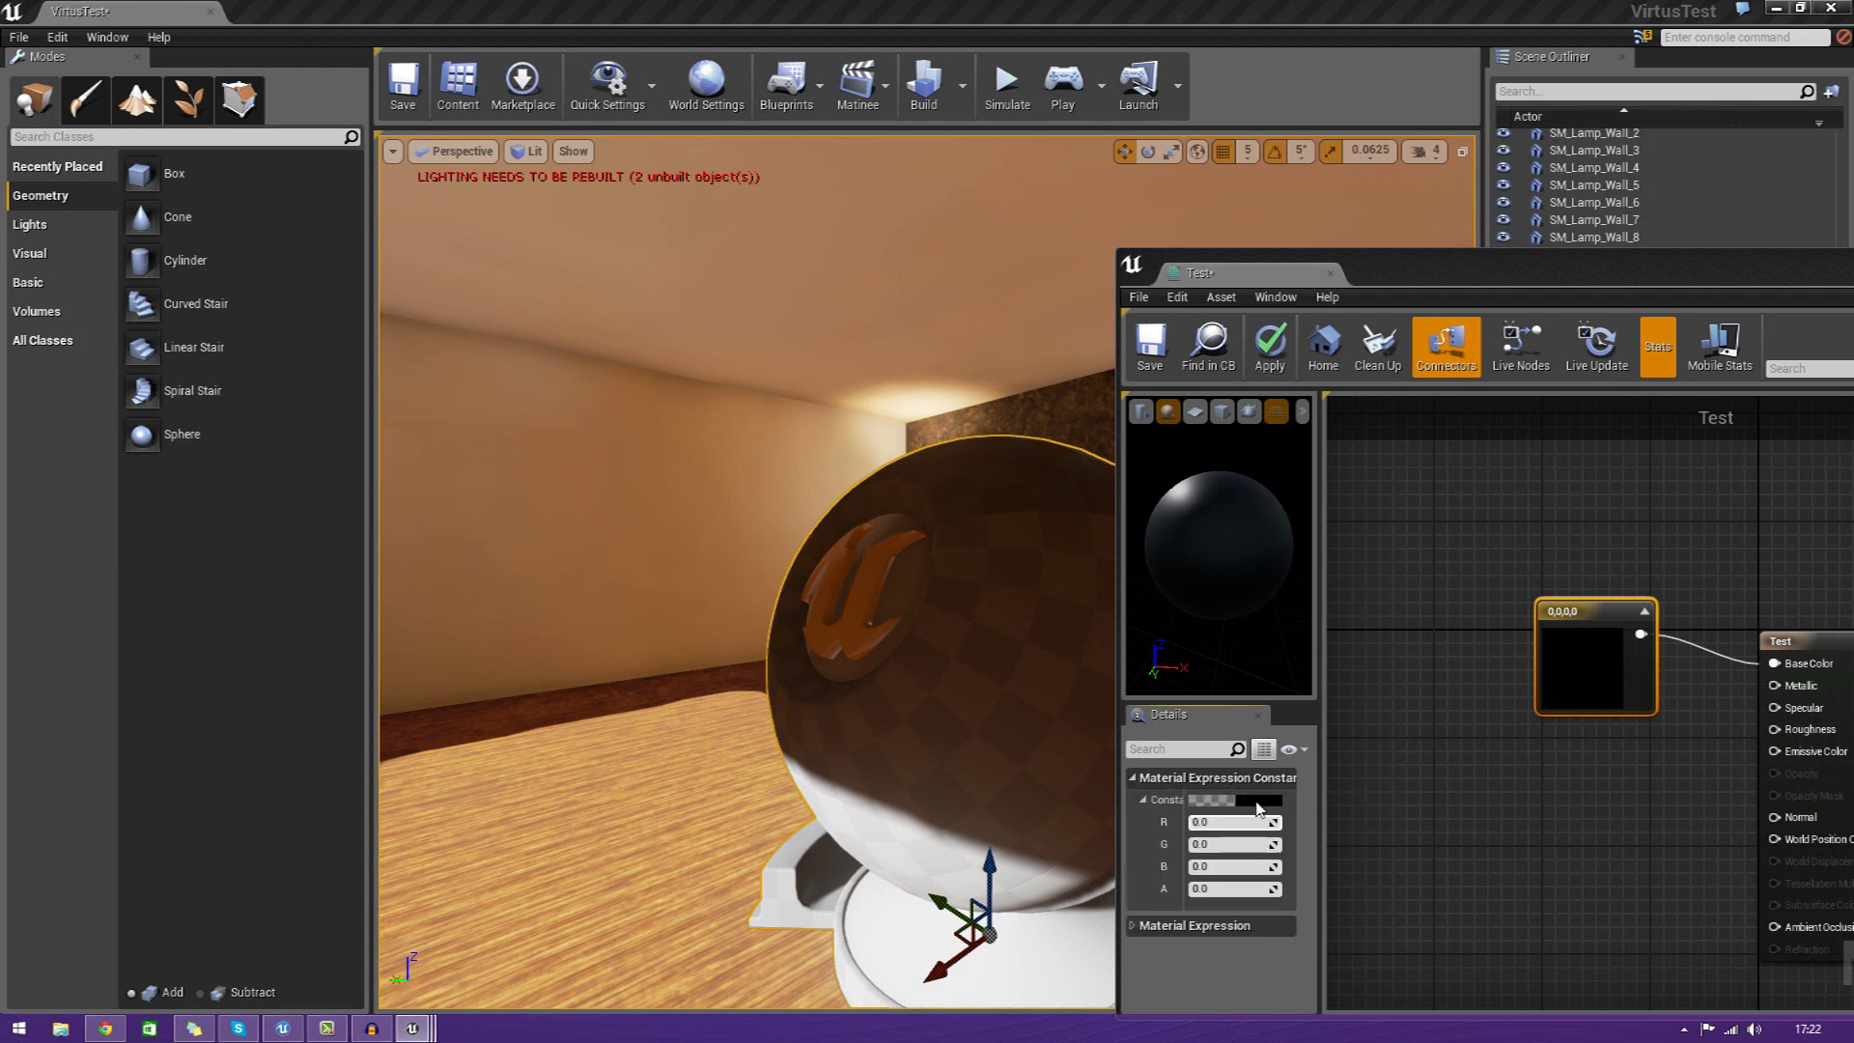
Raise the Constant4Vector color's brightness to 1.0 and set it to orange with R 1.0, G 0.162 and B 0.0
click(1258, 802)
drag(1515, 933, 1627, 933)
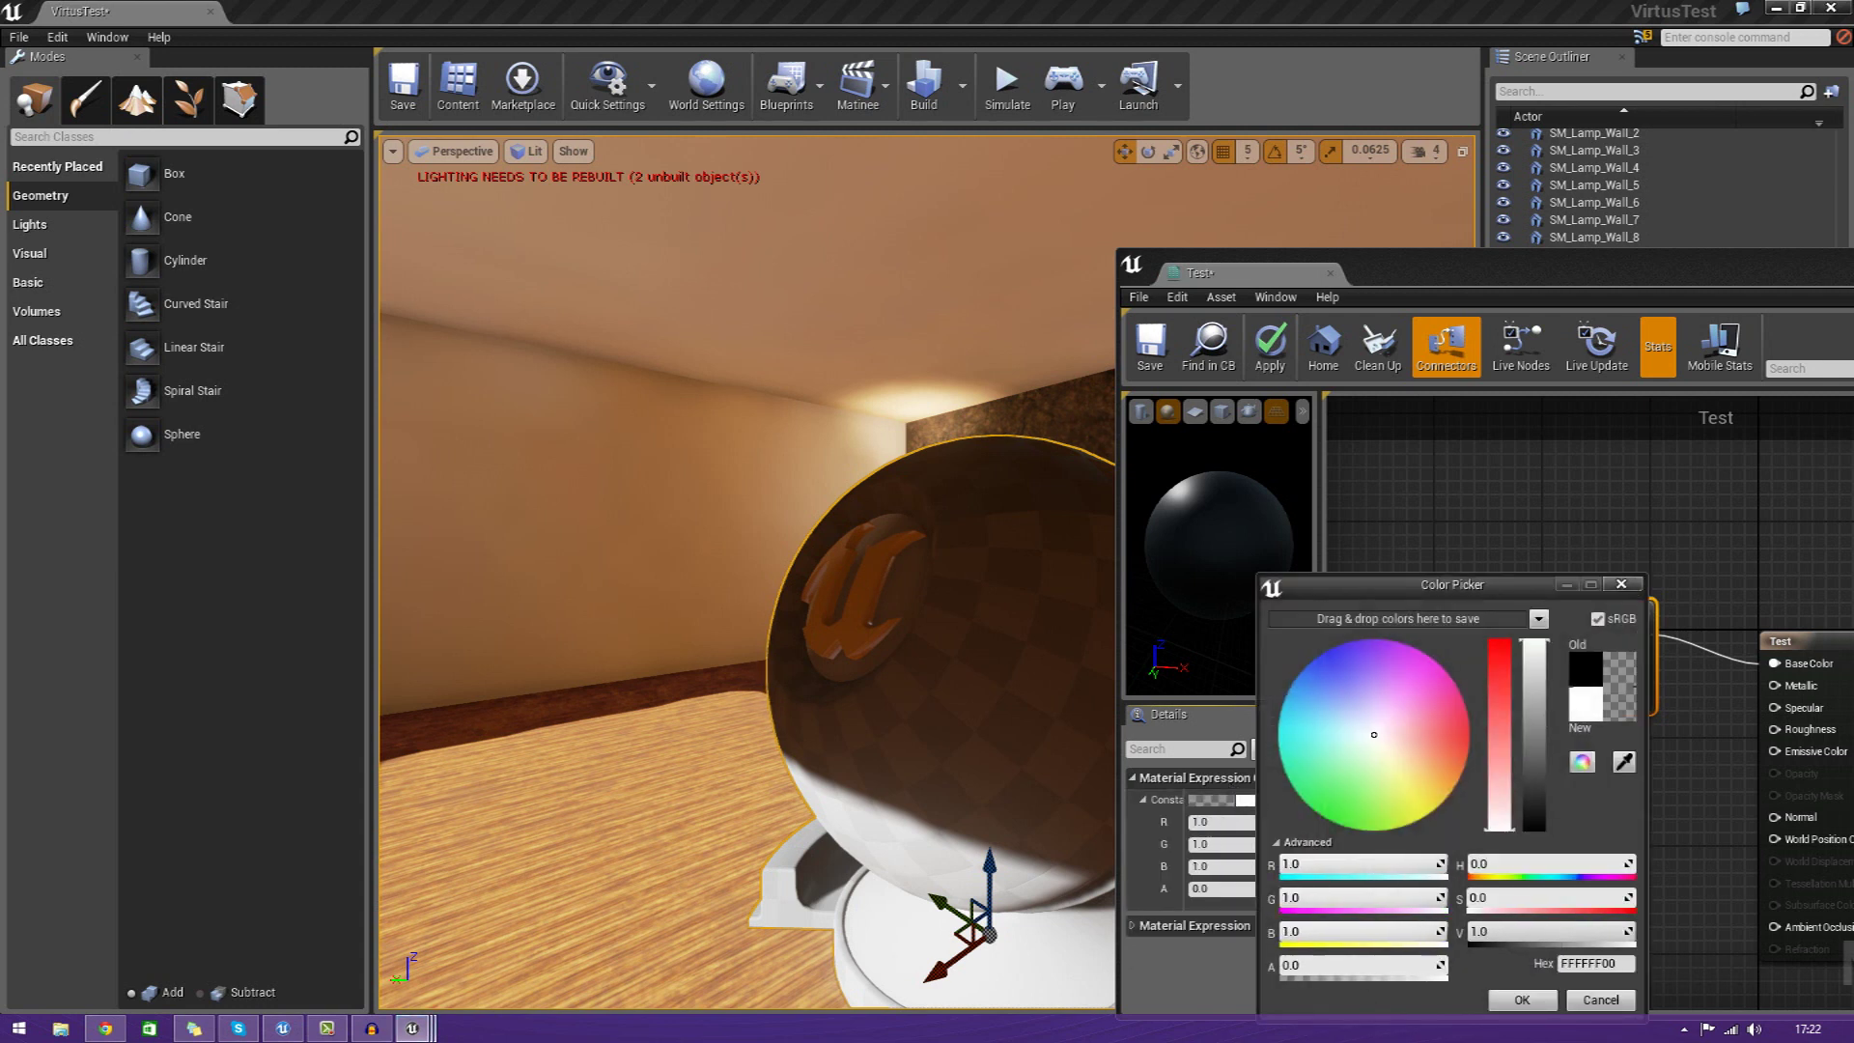
drag(1405, 746, 1469, 750)
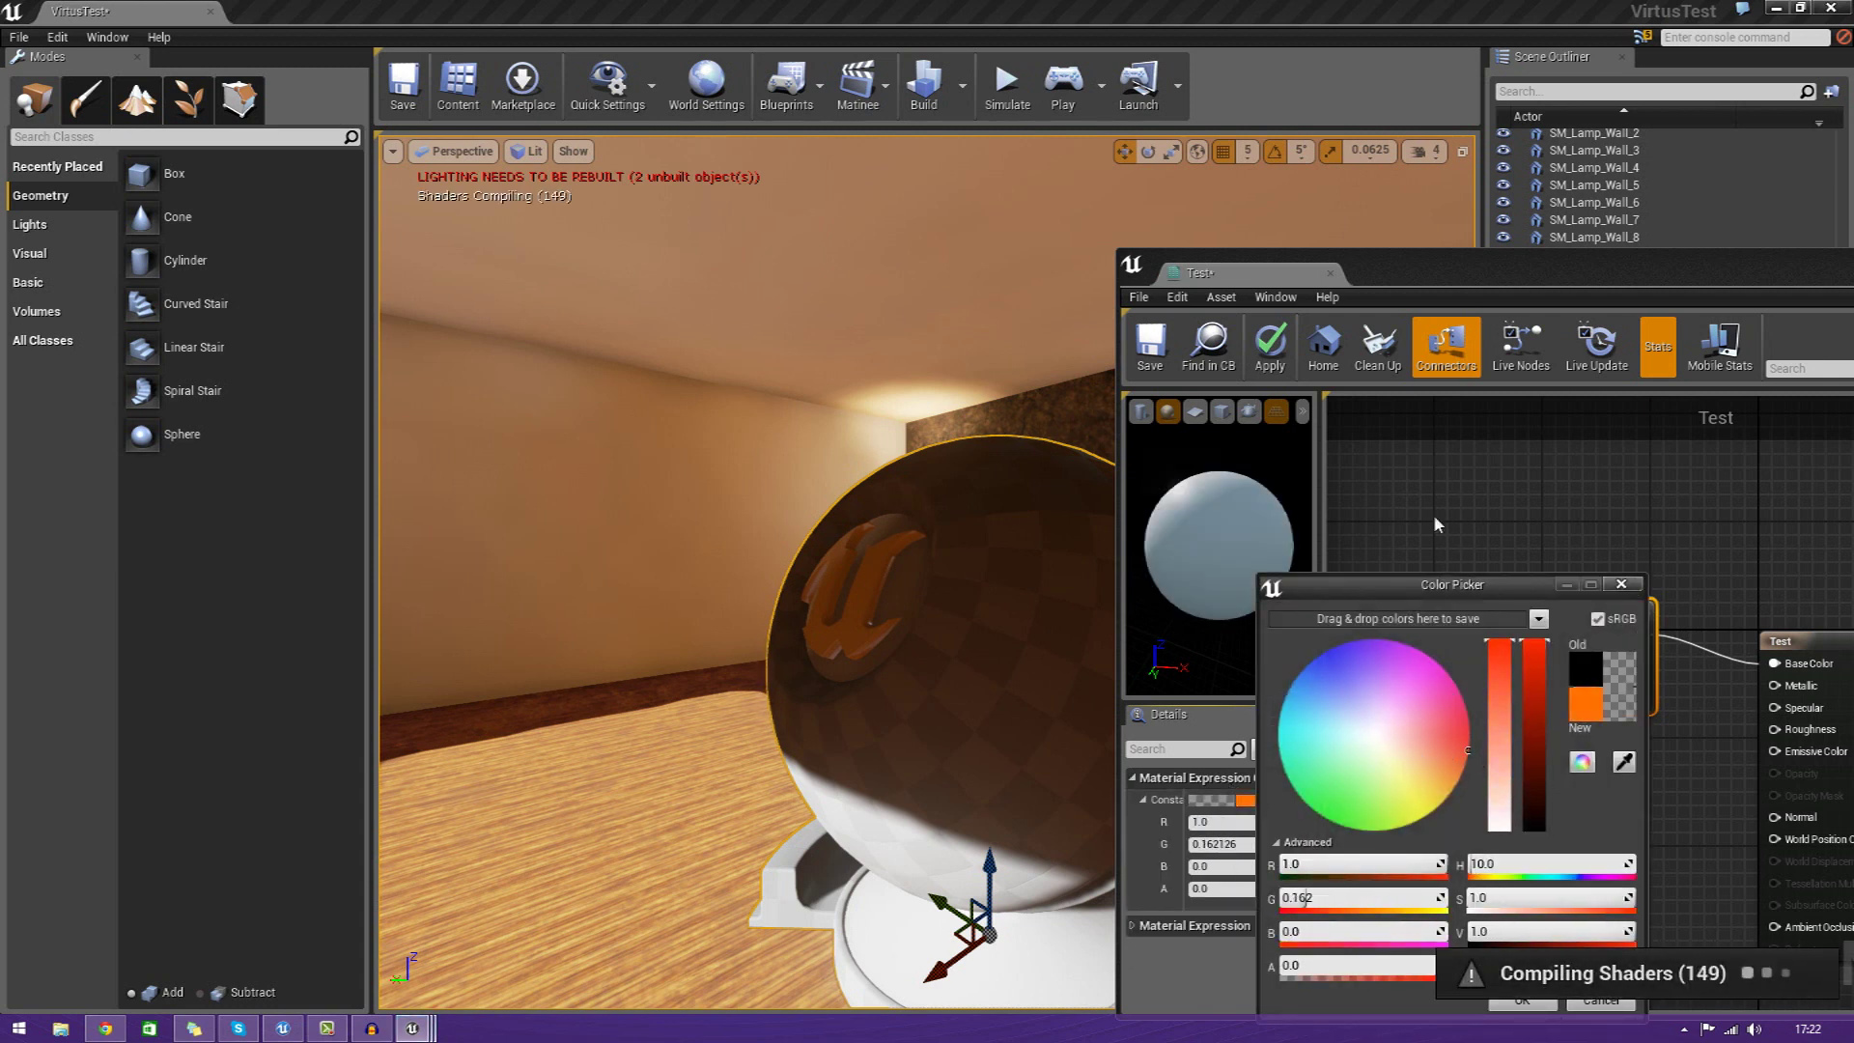
click(1520, 1009)
right_drag(1480, 602, 1283, 605)
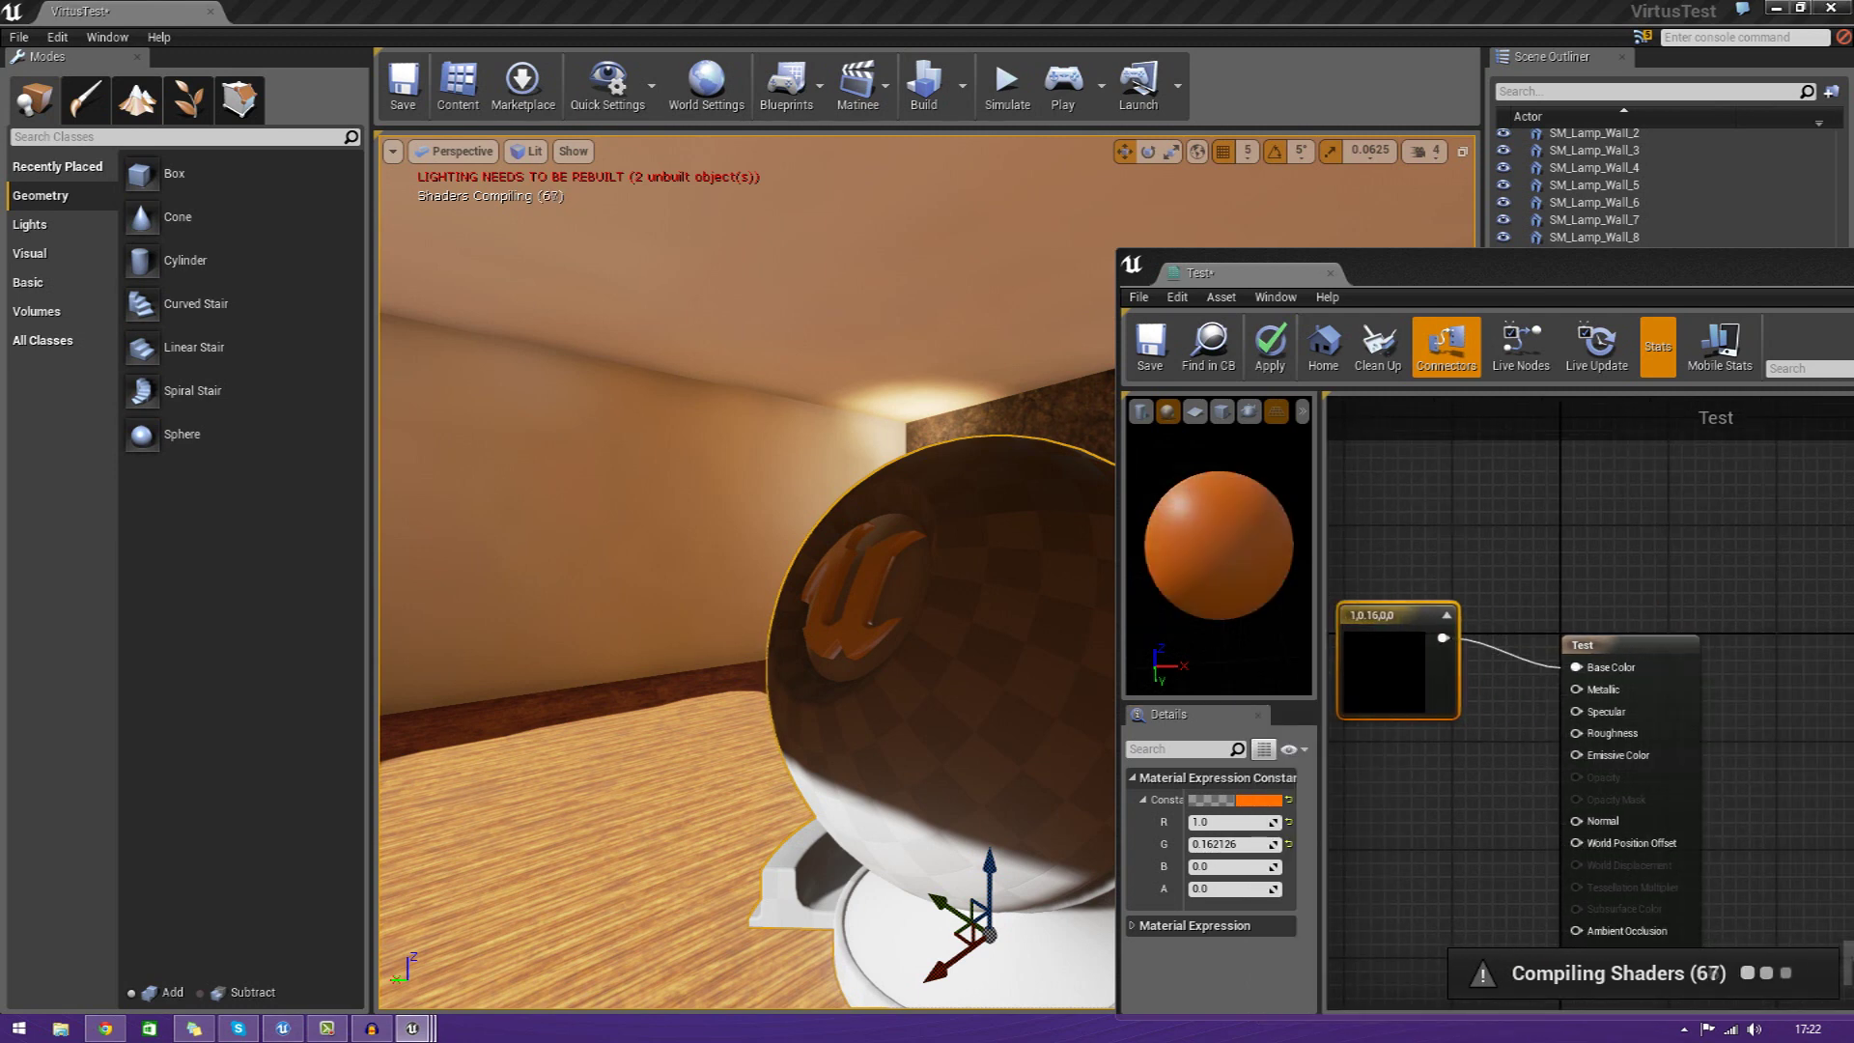
Change the Constant4Vector's color to an orange-red with R 1.0, G 0.053 and B 0.0
drag(1140, 603, 1140, 577)
click(1256, 802)
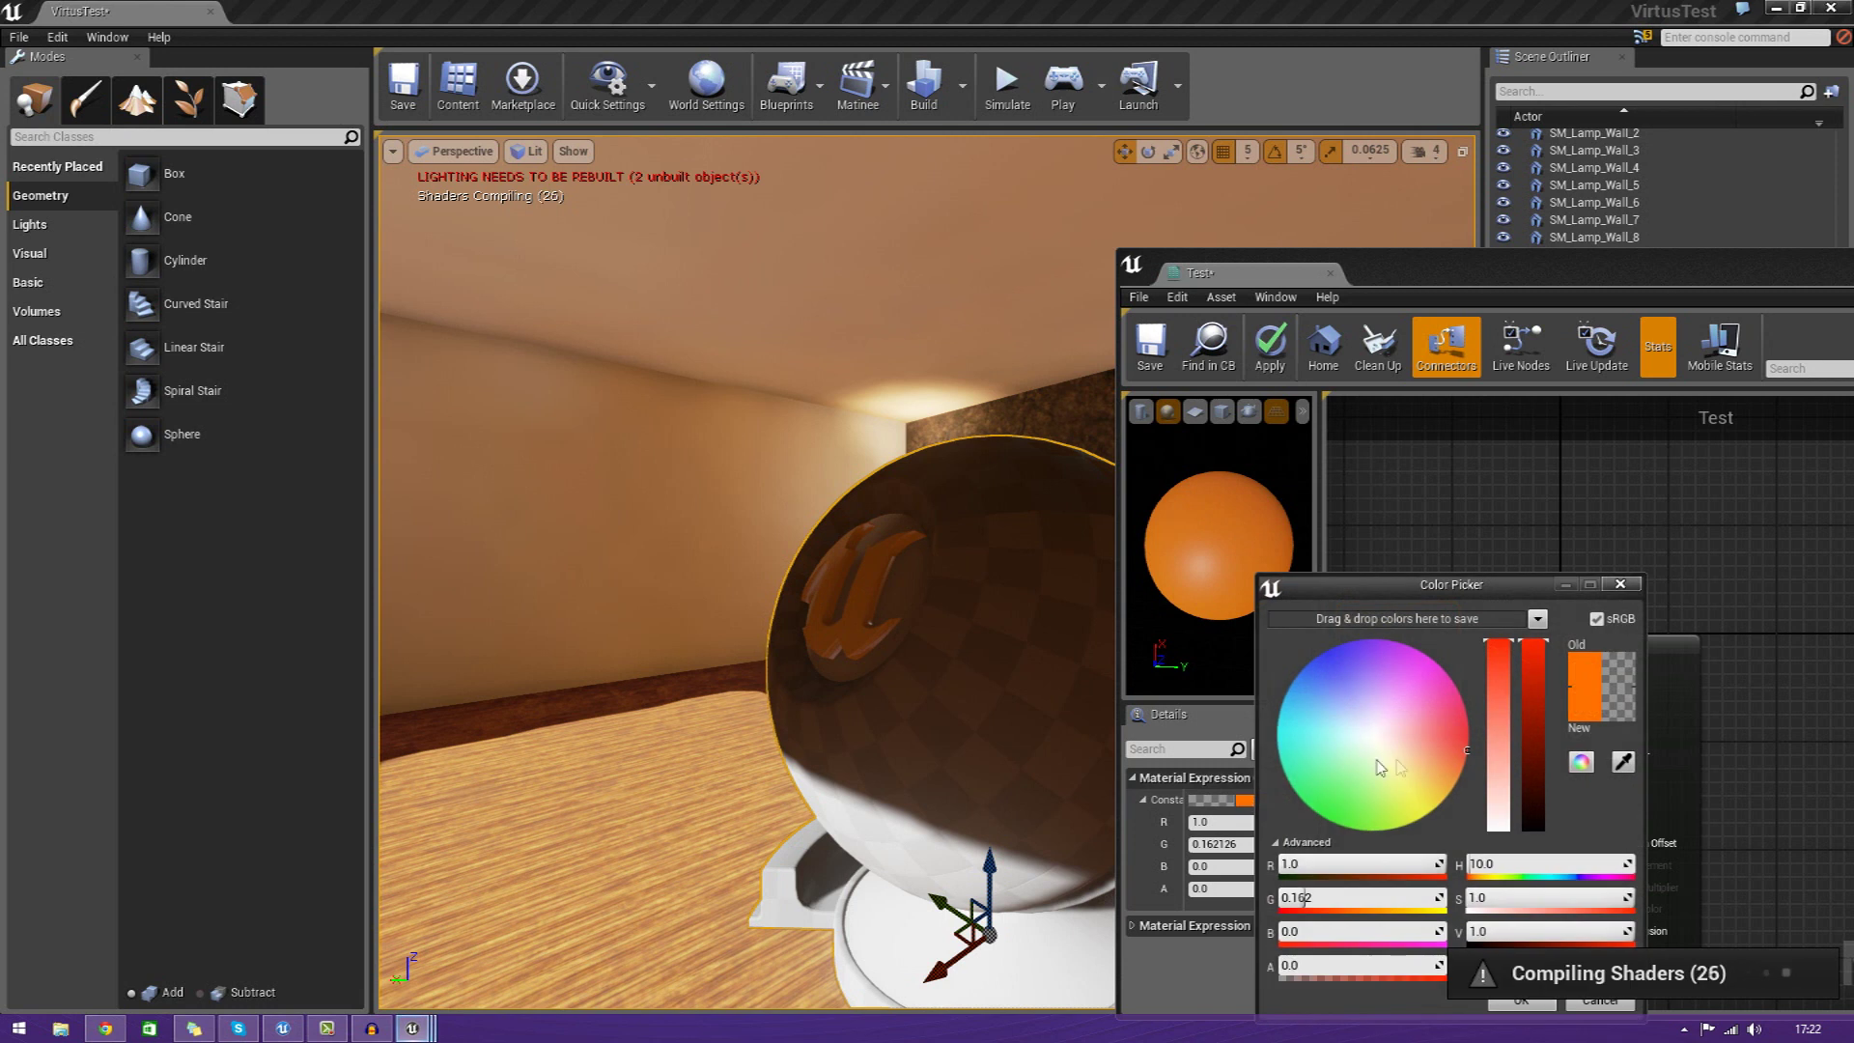
drag(1445, 769, 1513, 750)
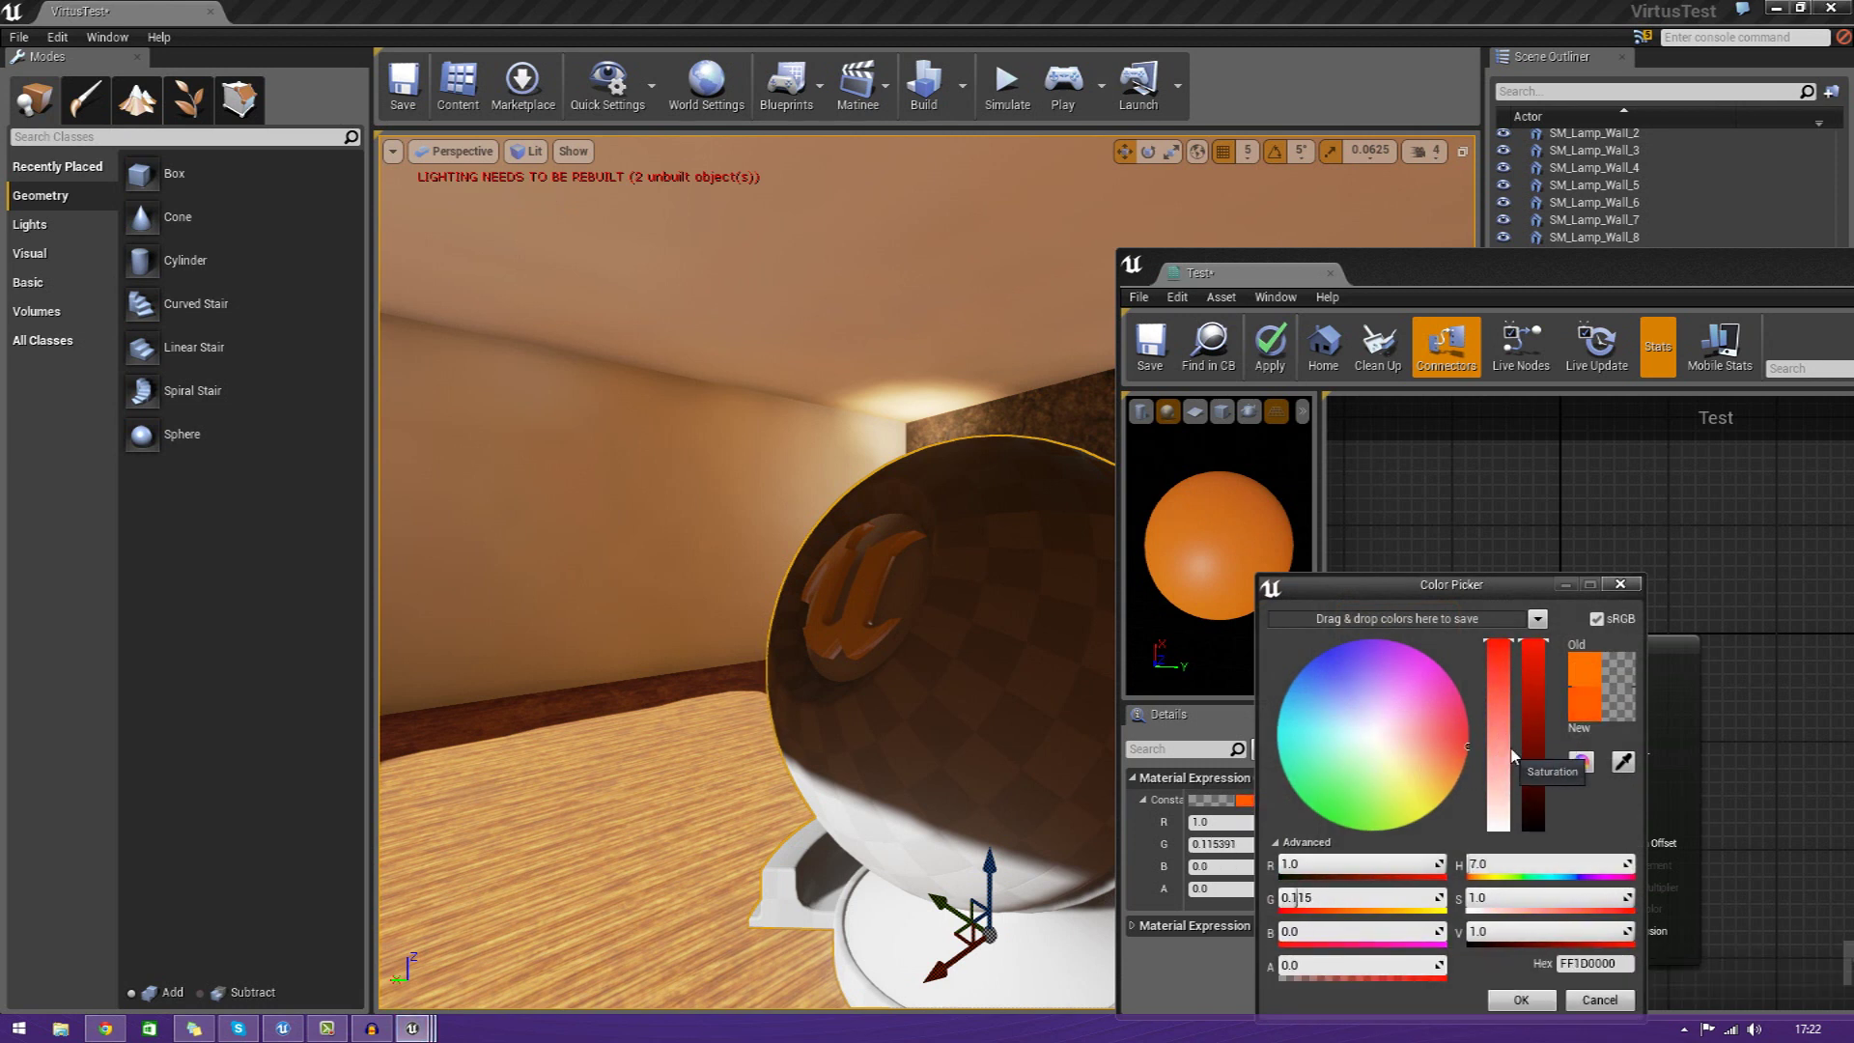
click(1526, 1002)
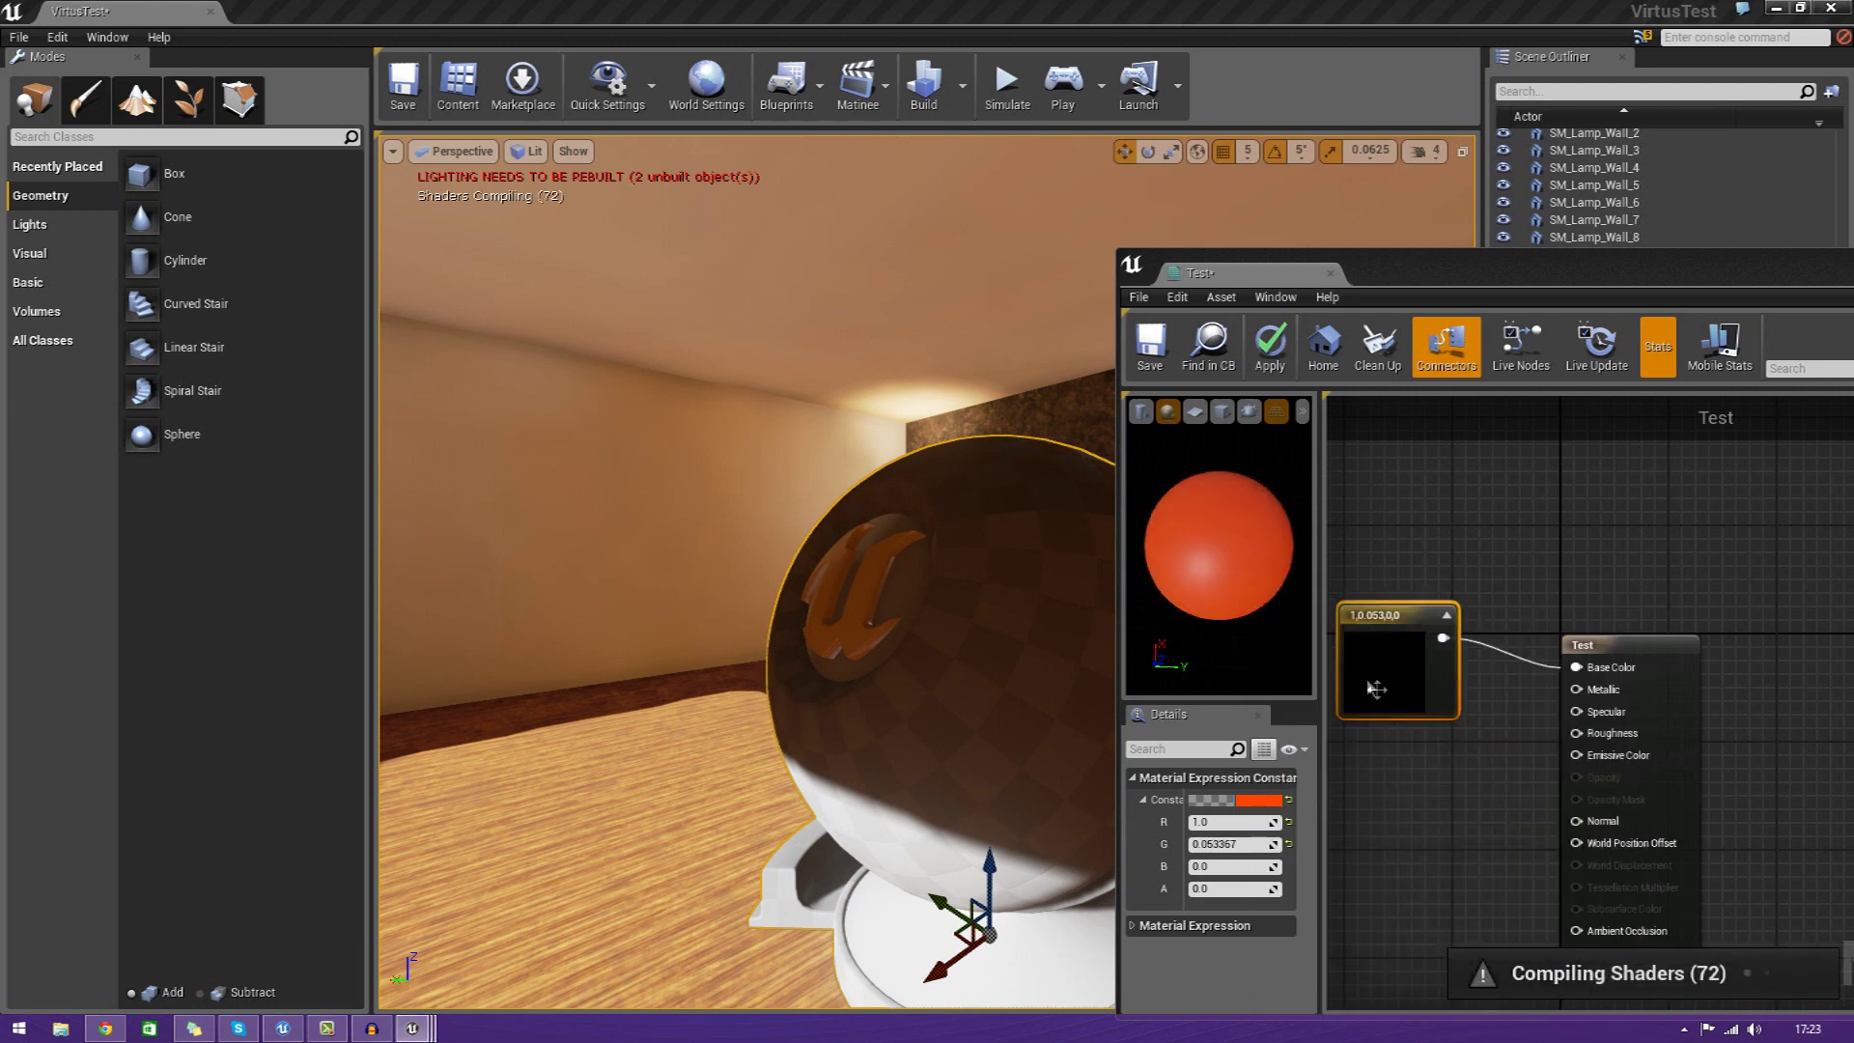
right_drag(1379, 690, 1423, 697)
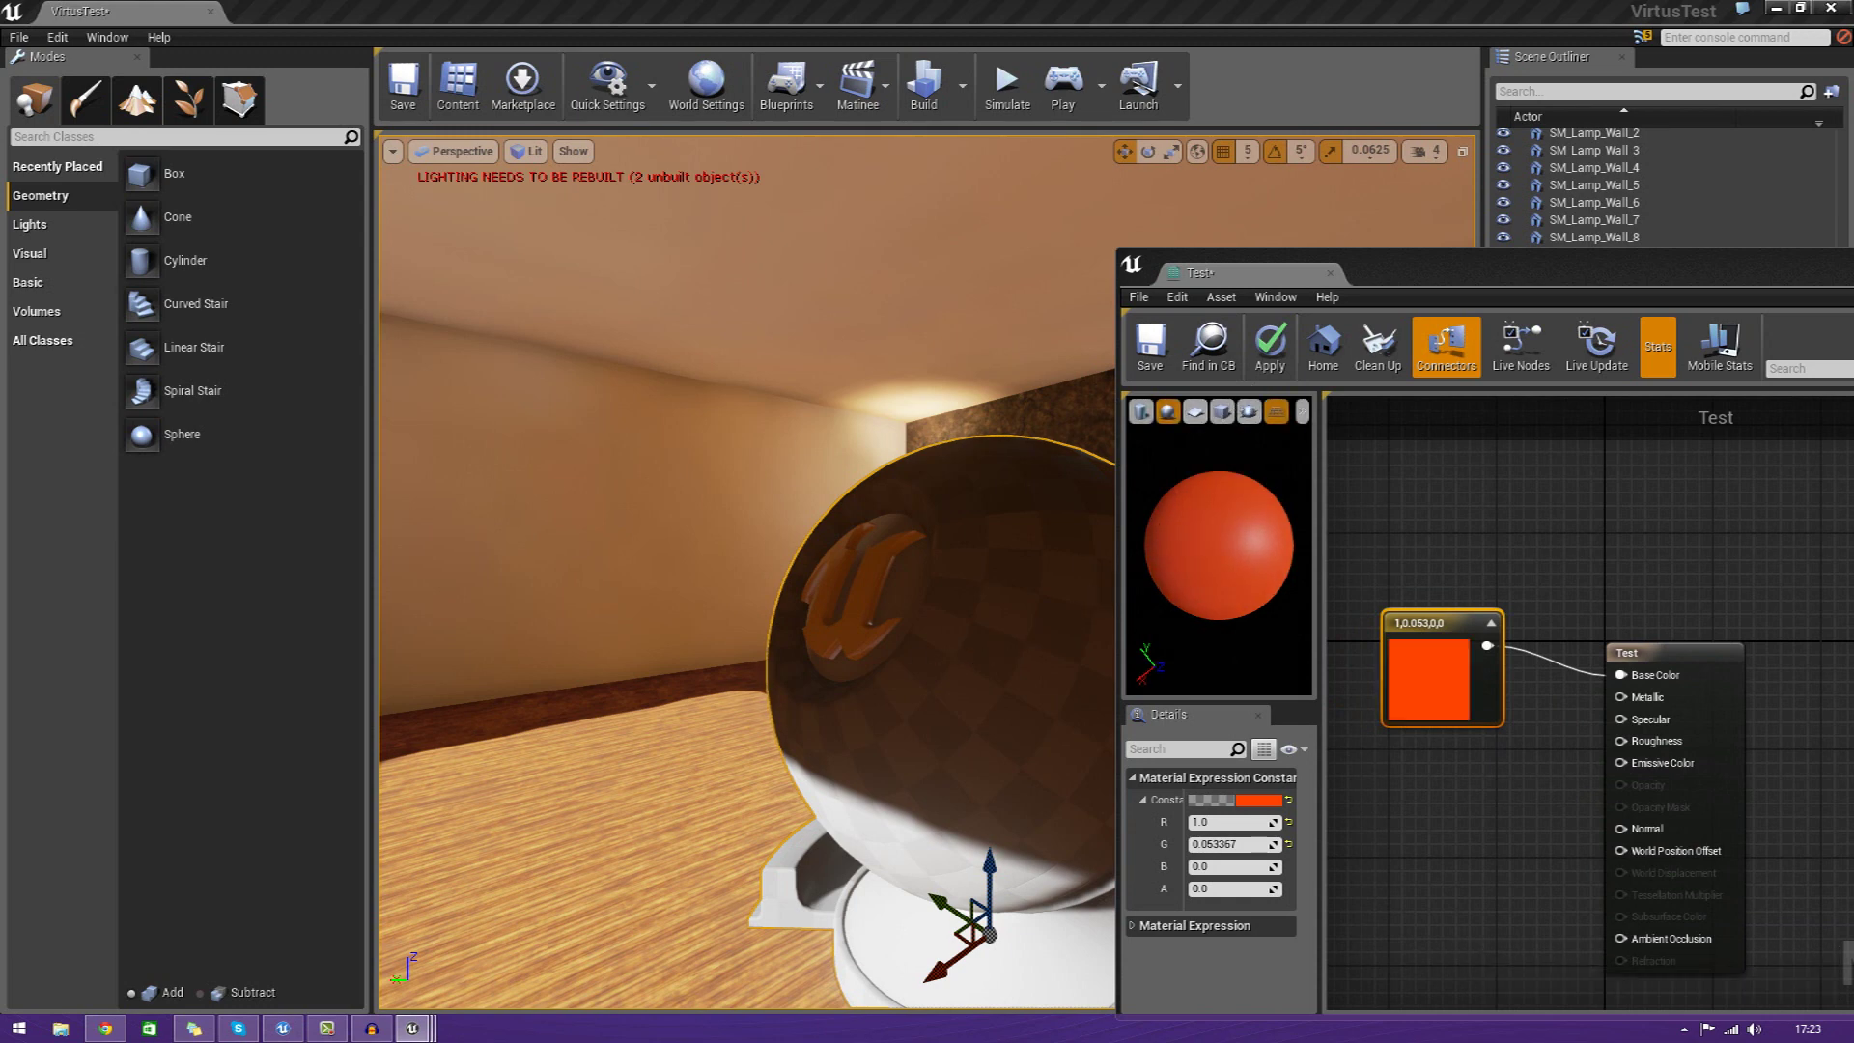
Apply the orange-red material changes and inspect the preview mesh in the level
mouse_move(916, 668)
middle_down()
mouse_move(985, 703)
mouse_move(915, 668)
middle_up()
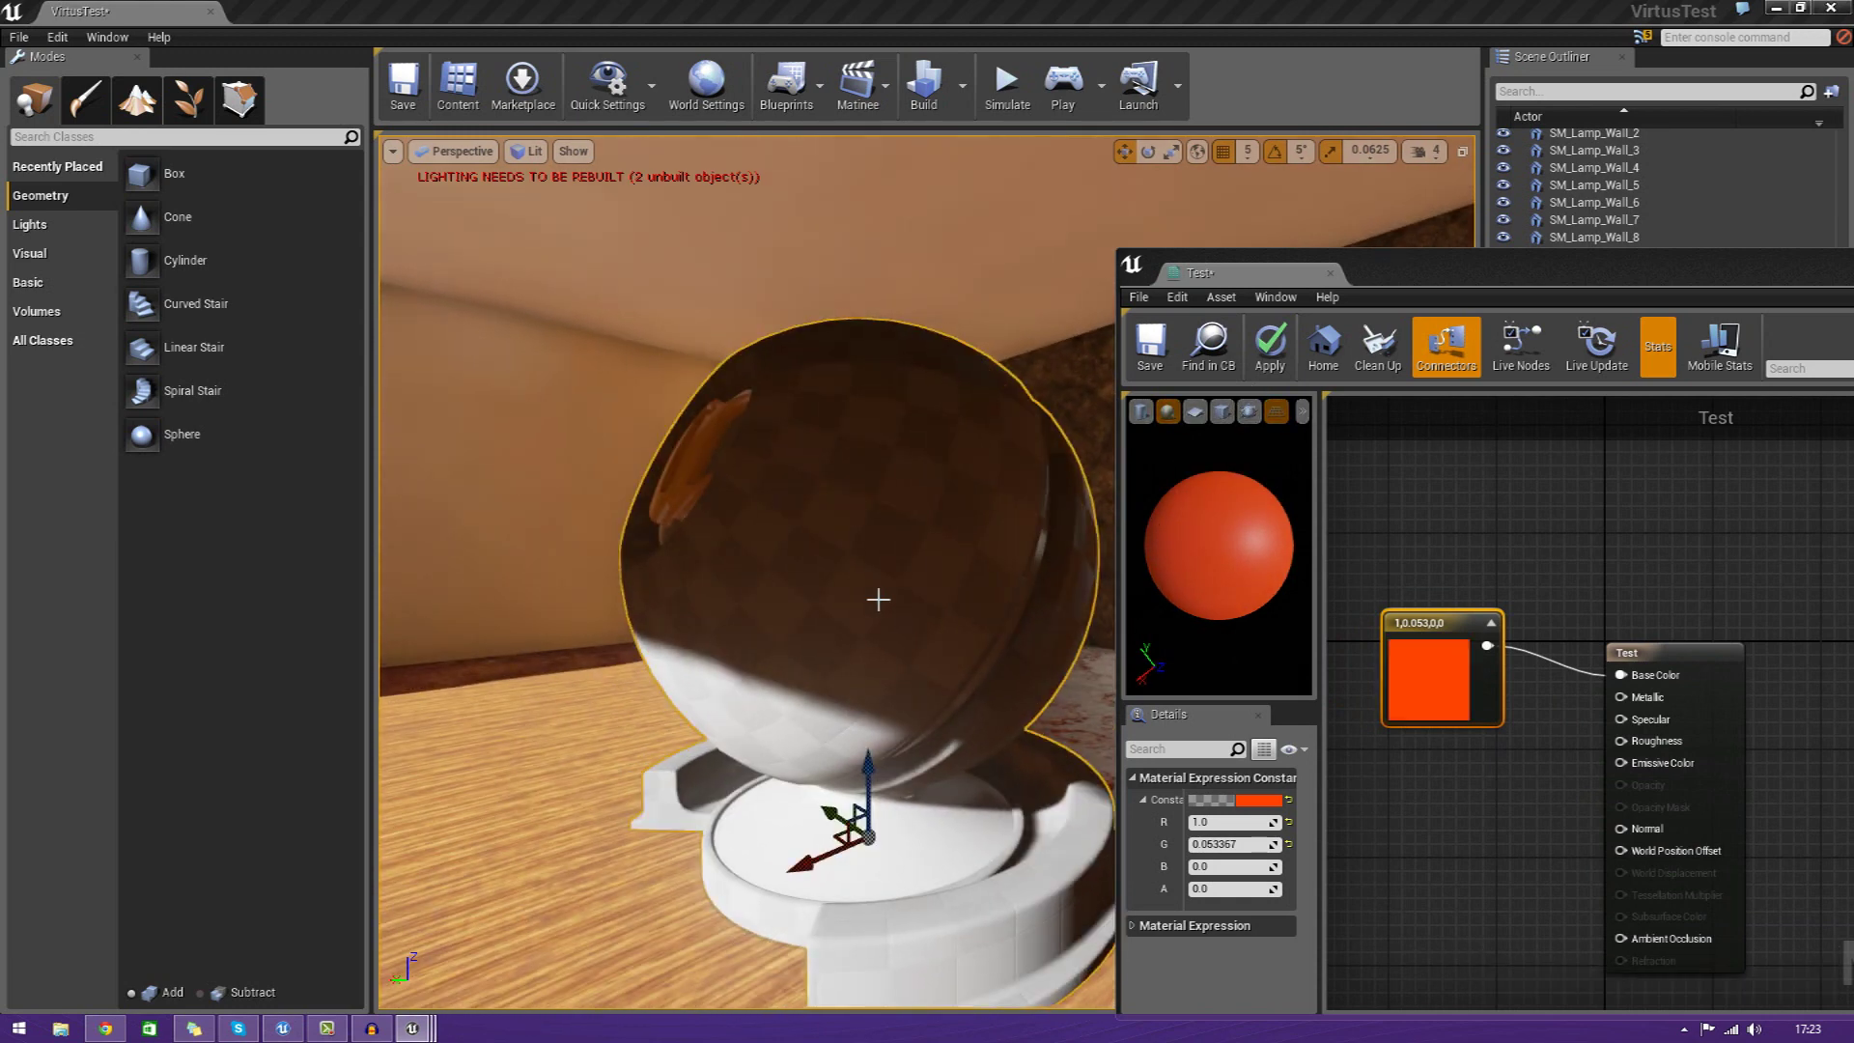
click(1271, 349)
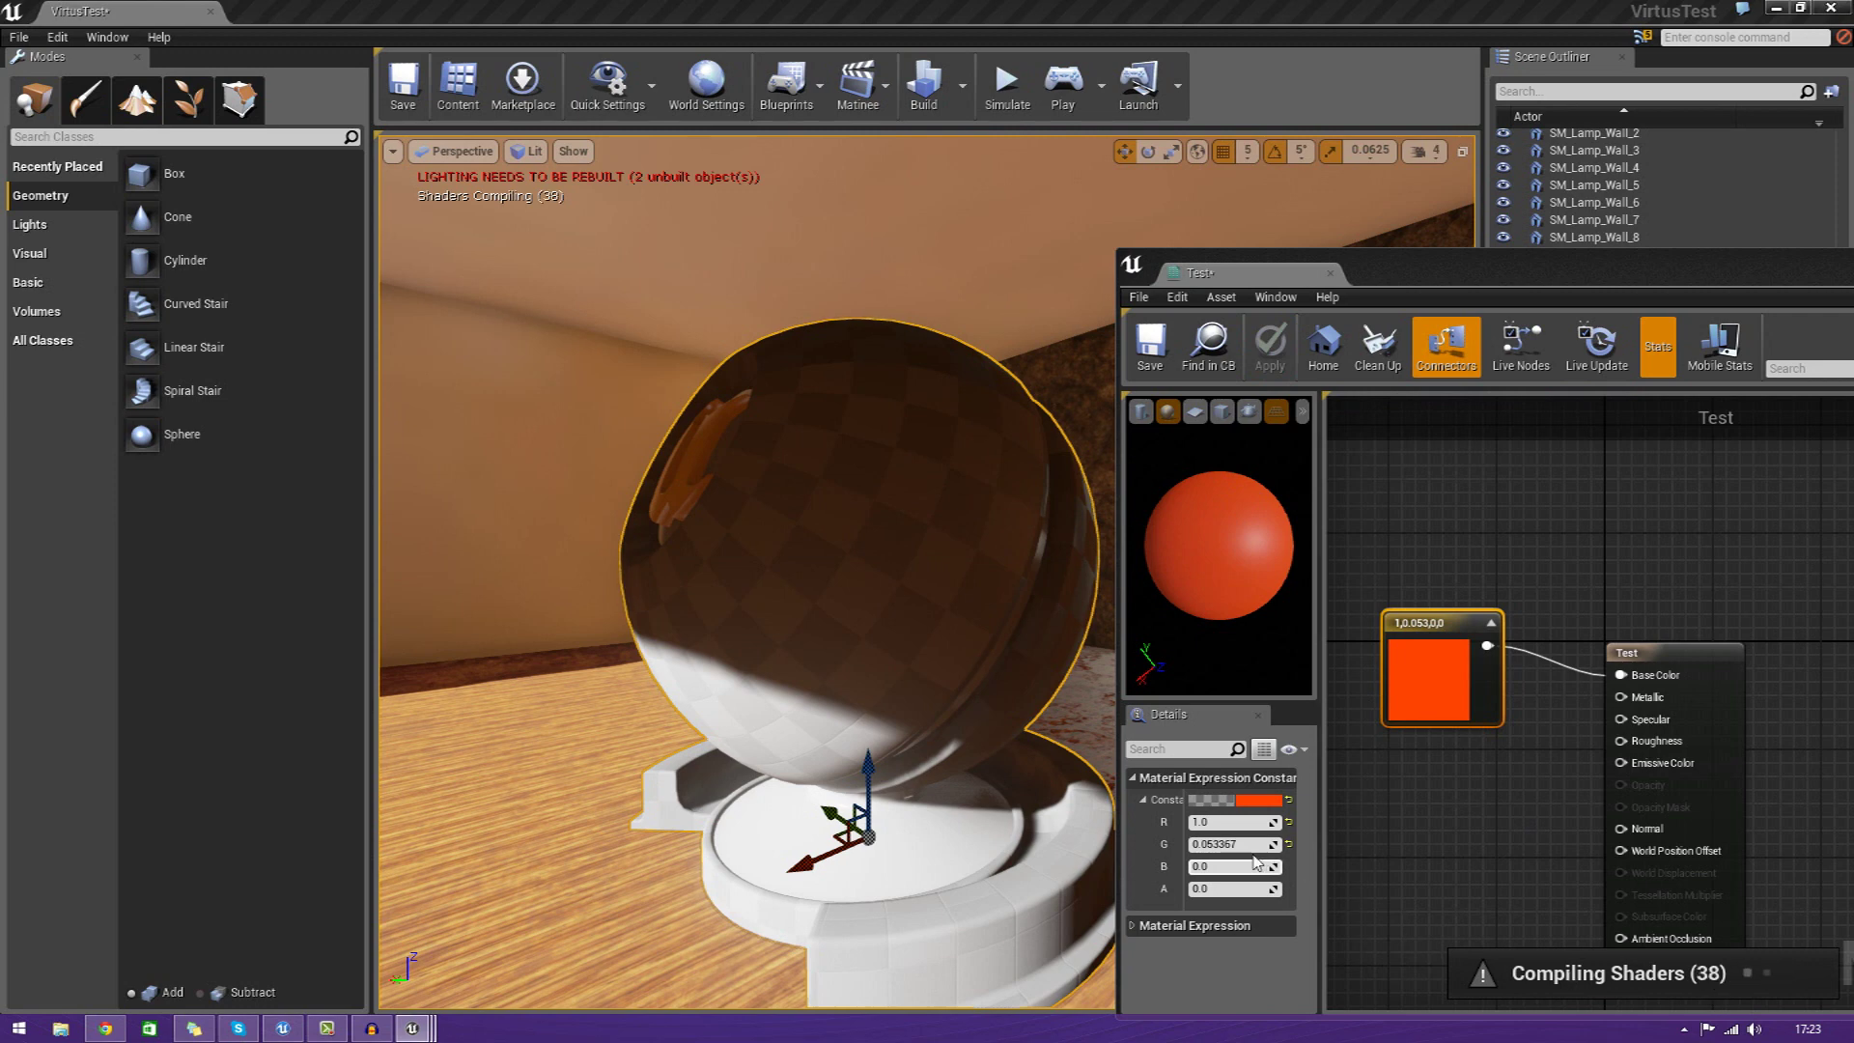
mouse_move(891, 625)
right_down()
mouse_move(889, 565)
mouse_move(941, 560)
mouse_move(869, 613)
mouse_move(864, 647)
mouse_move(874, 575)
mouse_move(922, 556)
mouse_move(888, 628)
mouse_move(893, 609)
right_up()
right_drag(854, 531, 850, 536)
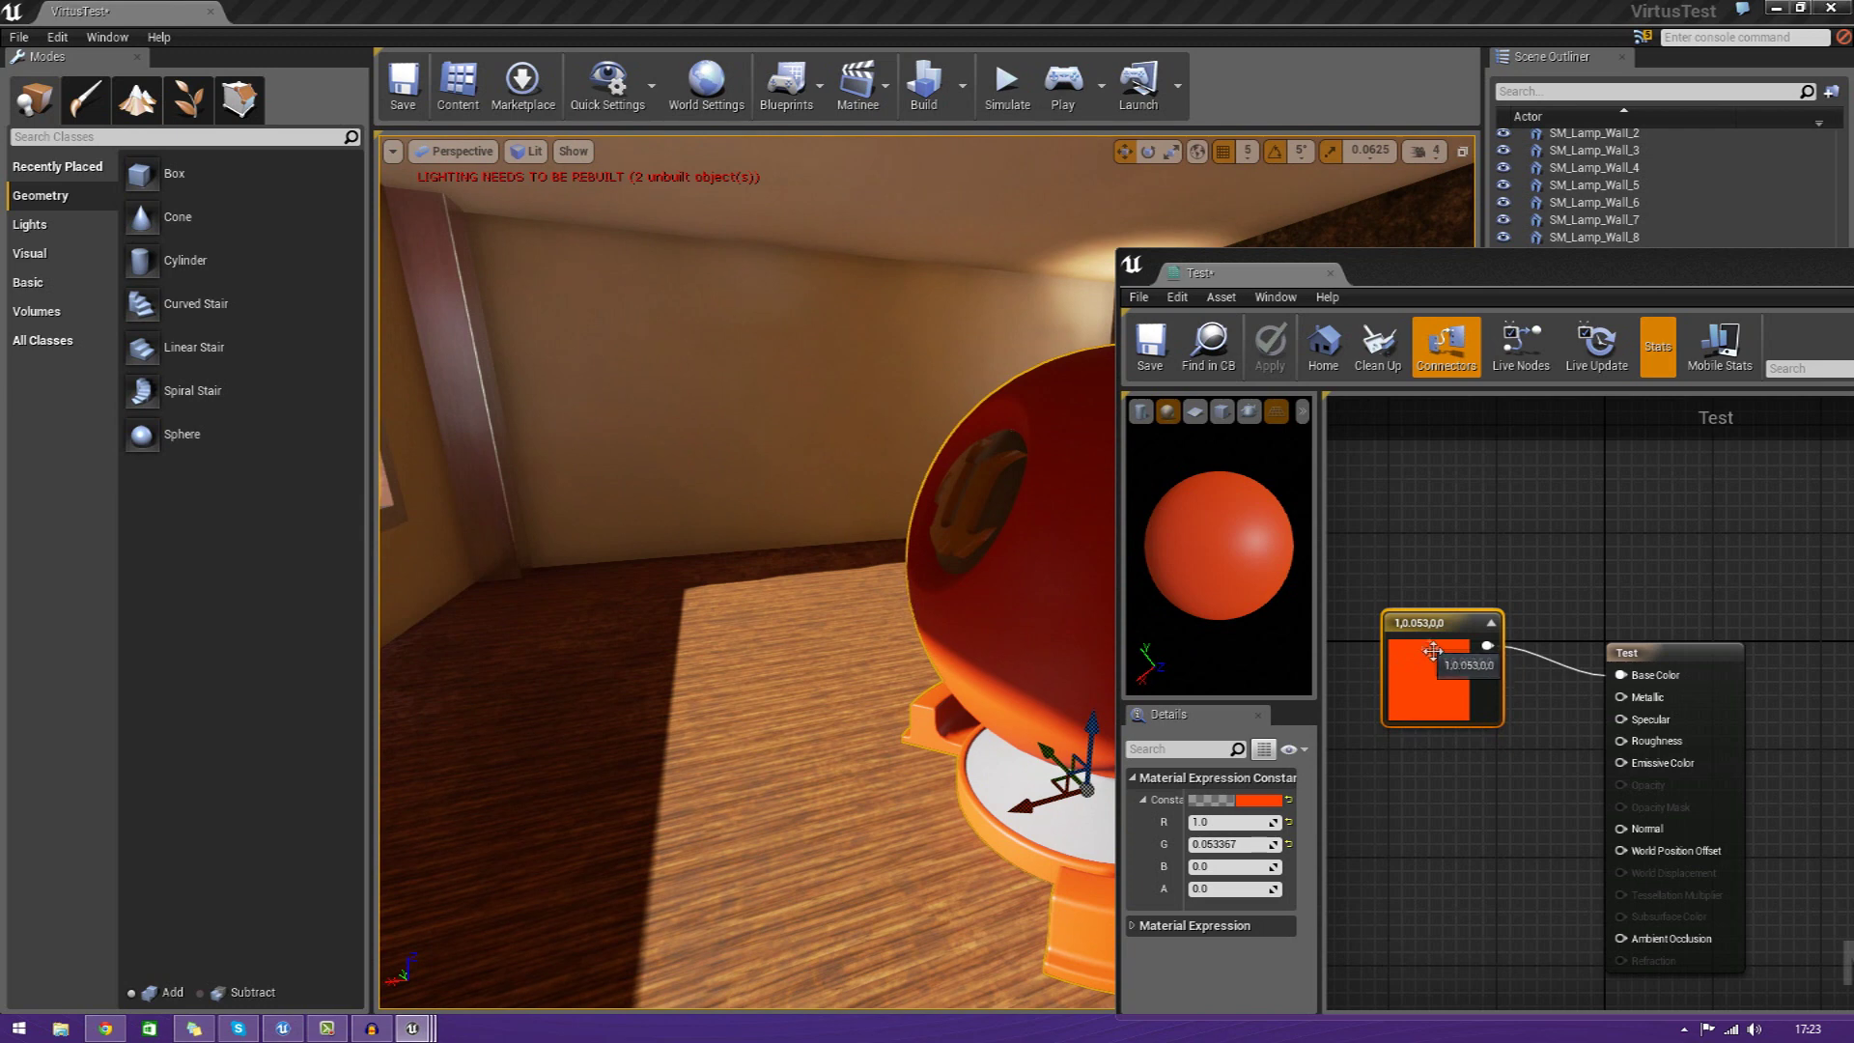
Replace the Constant4Vector node with a Constant3Vector node and connect its output to the Test node's Base Color
key(Delete)
right_click(1373, 589)
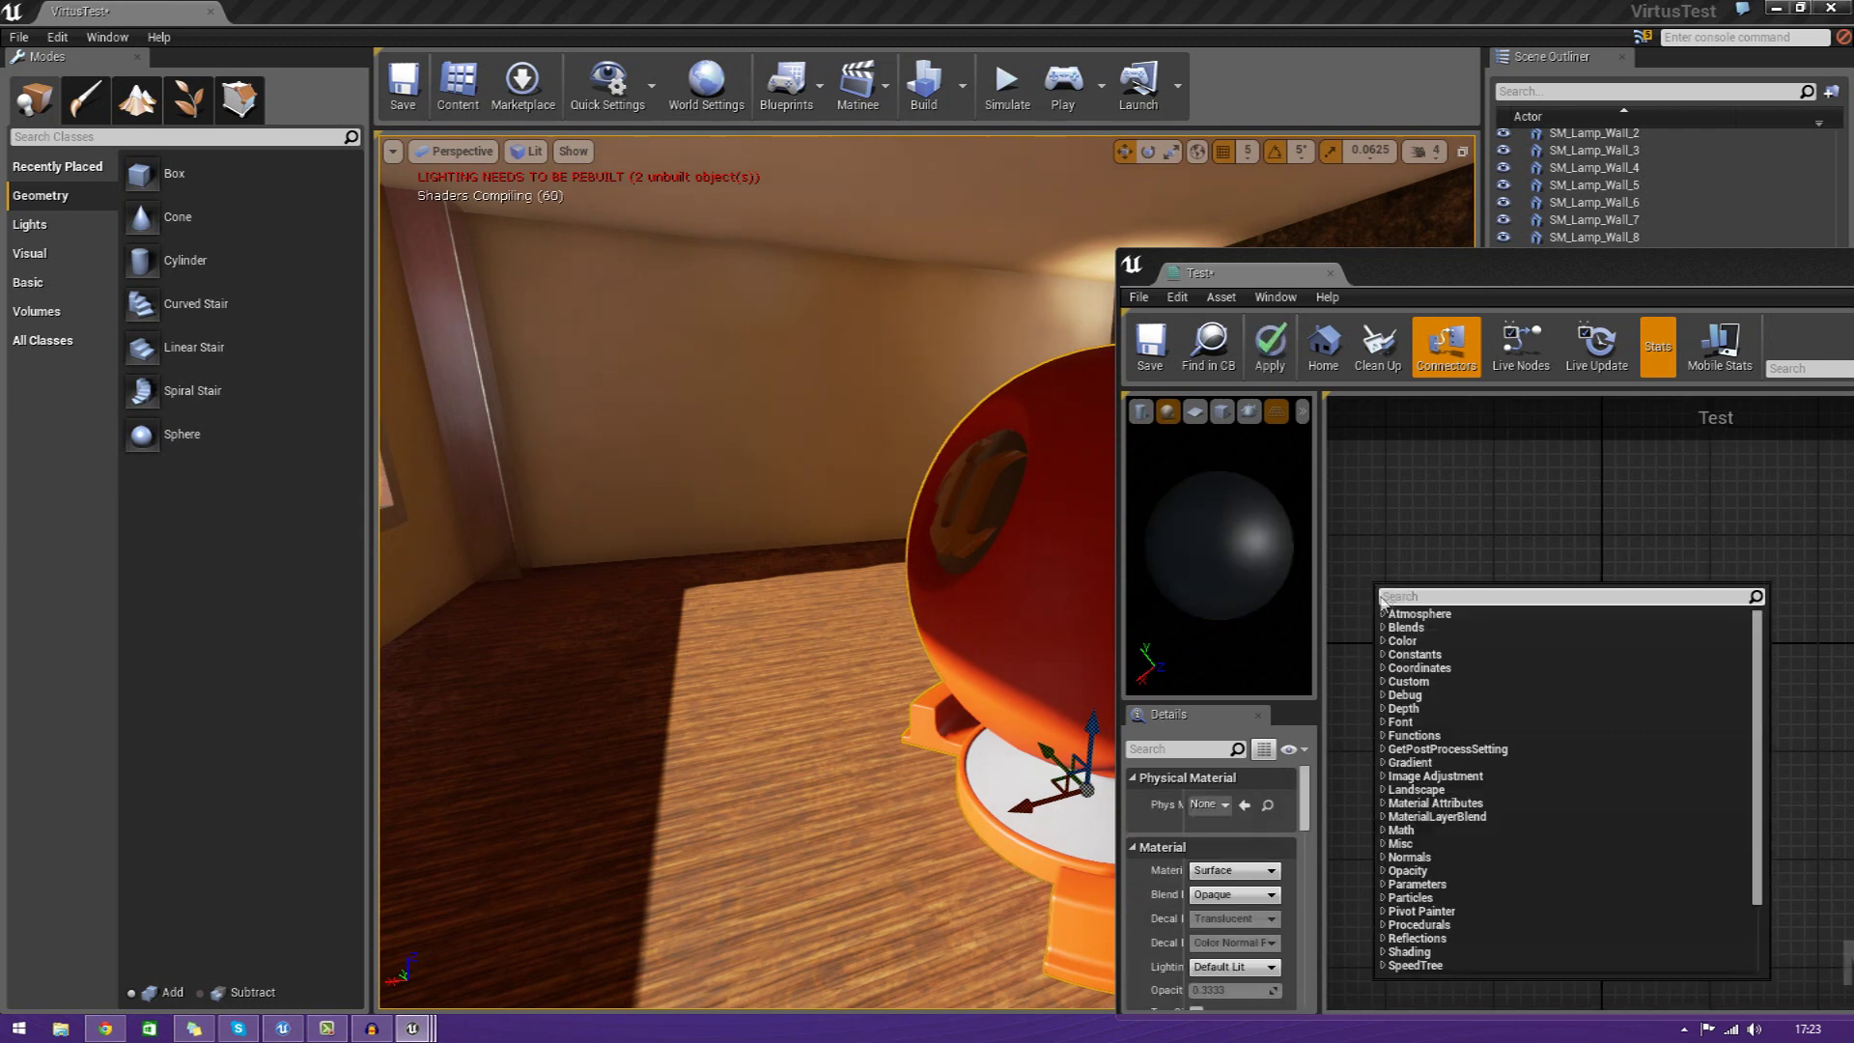
click(1383, 655)
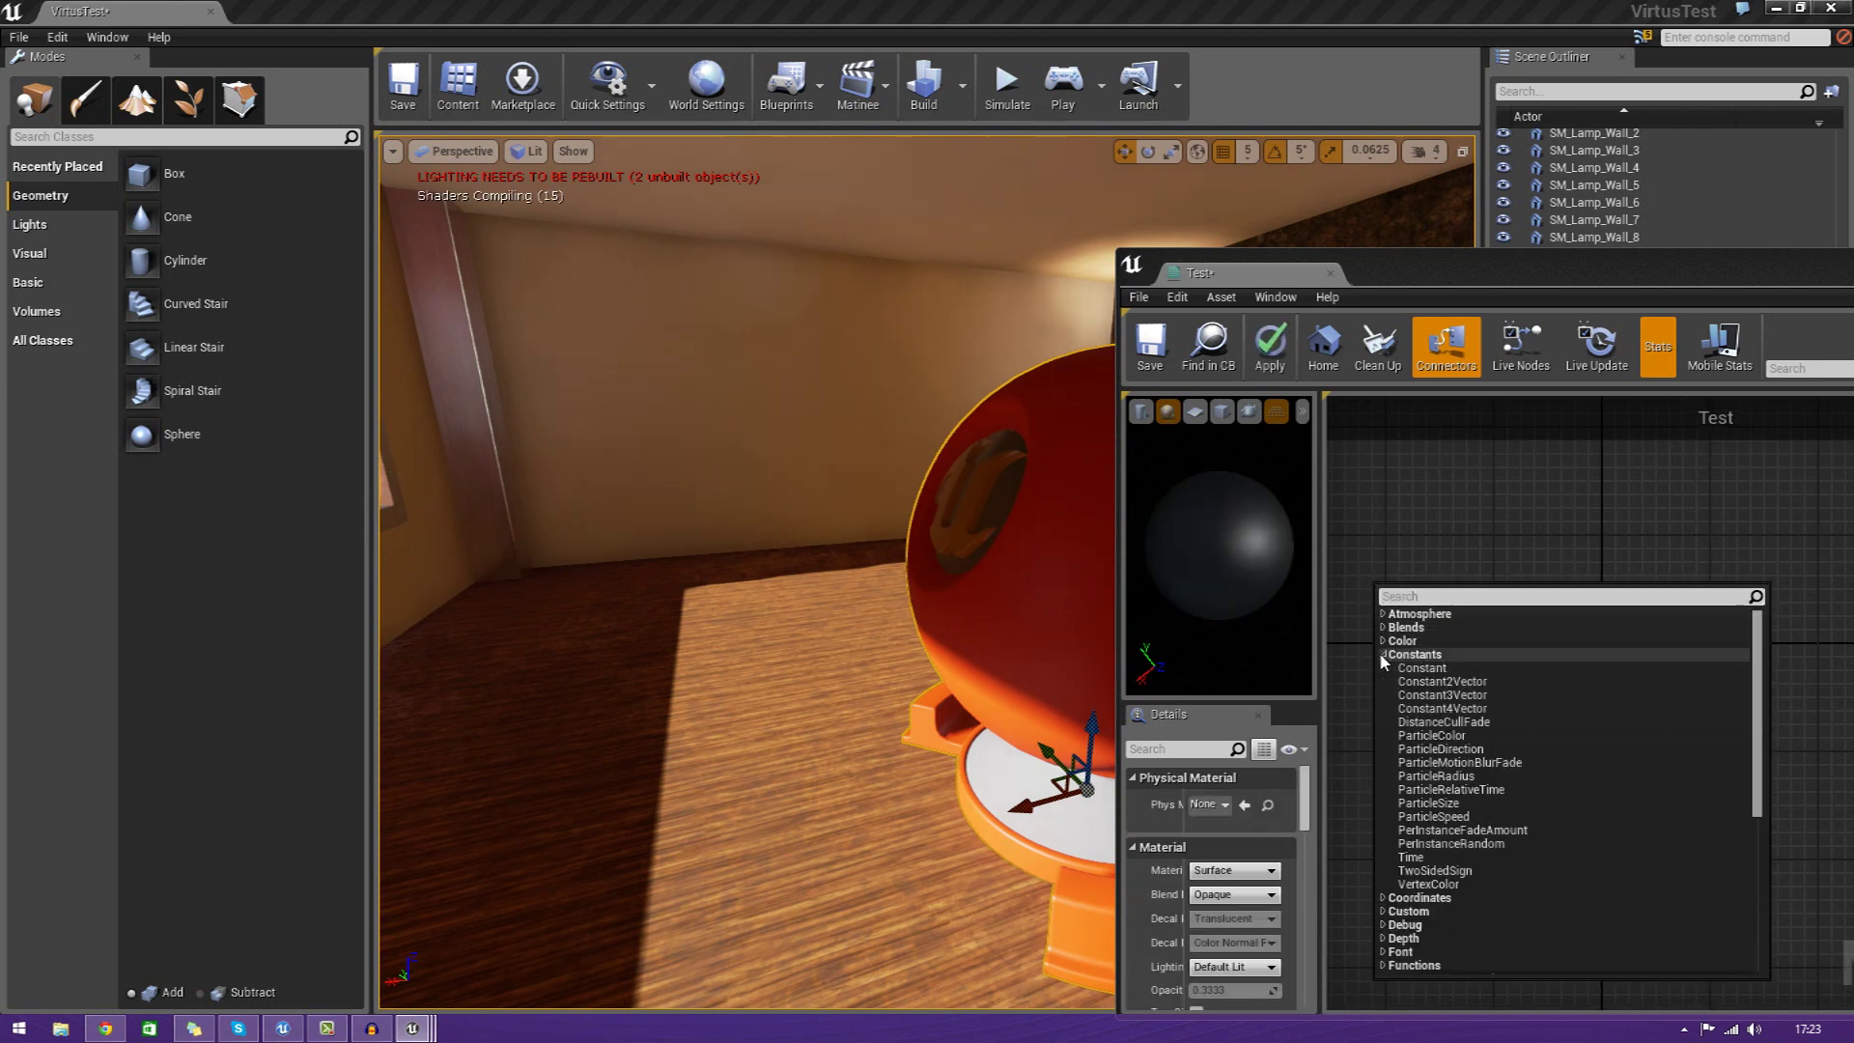
click(1444, 695)
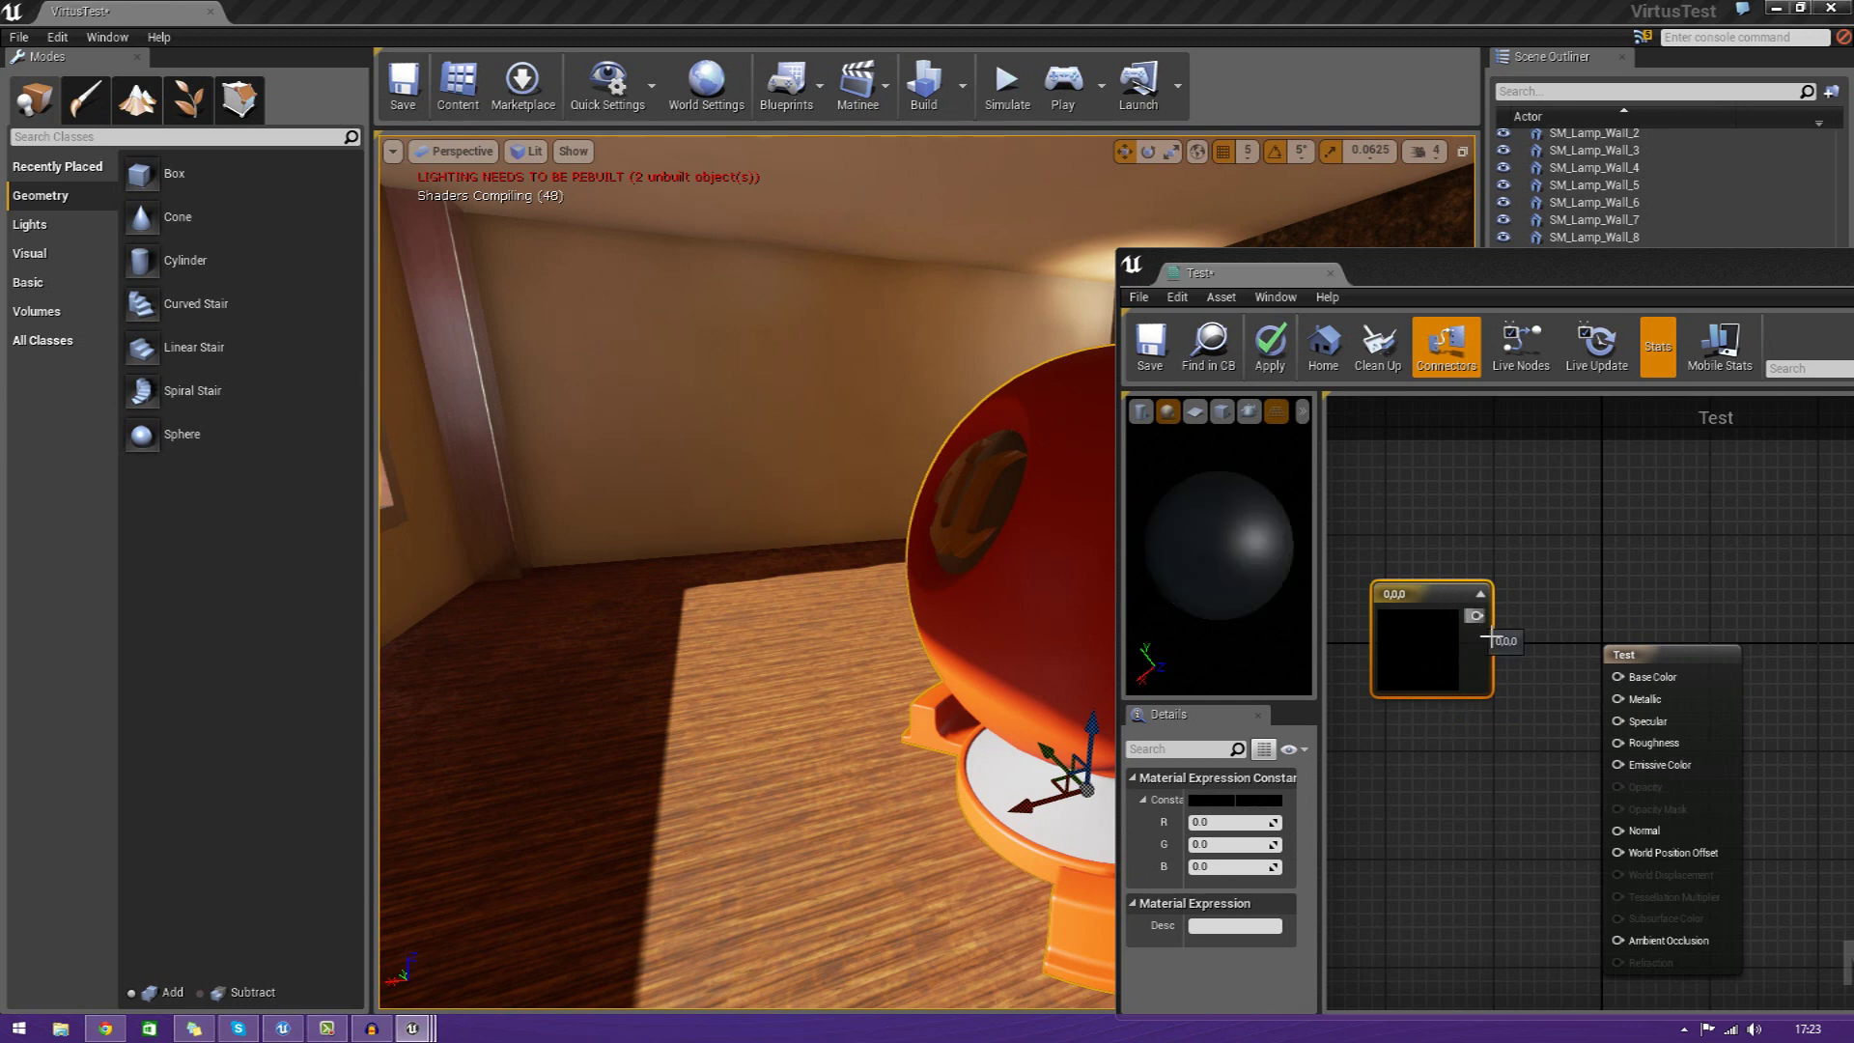
drag(1477, 618, 1618, 676)
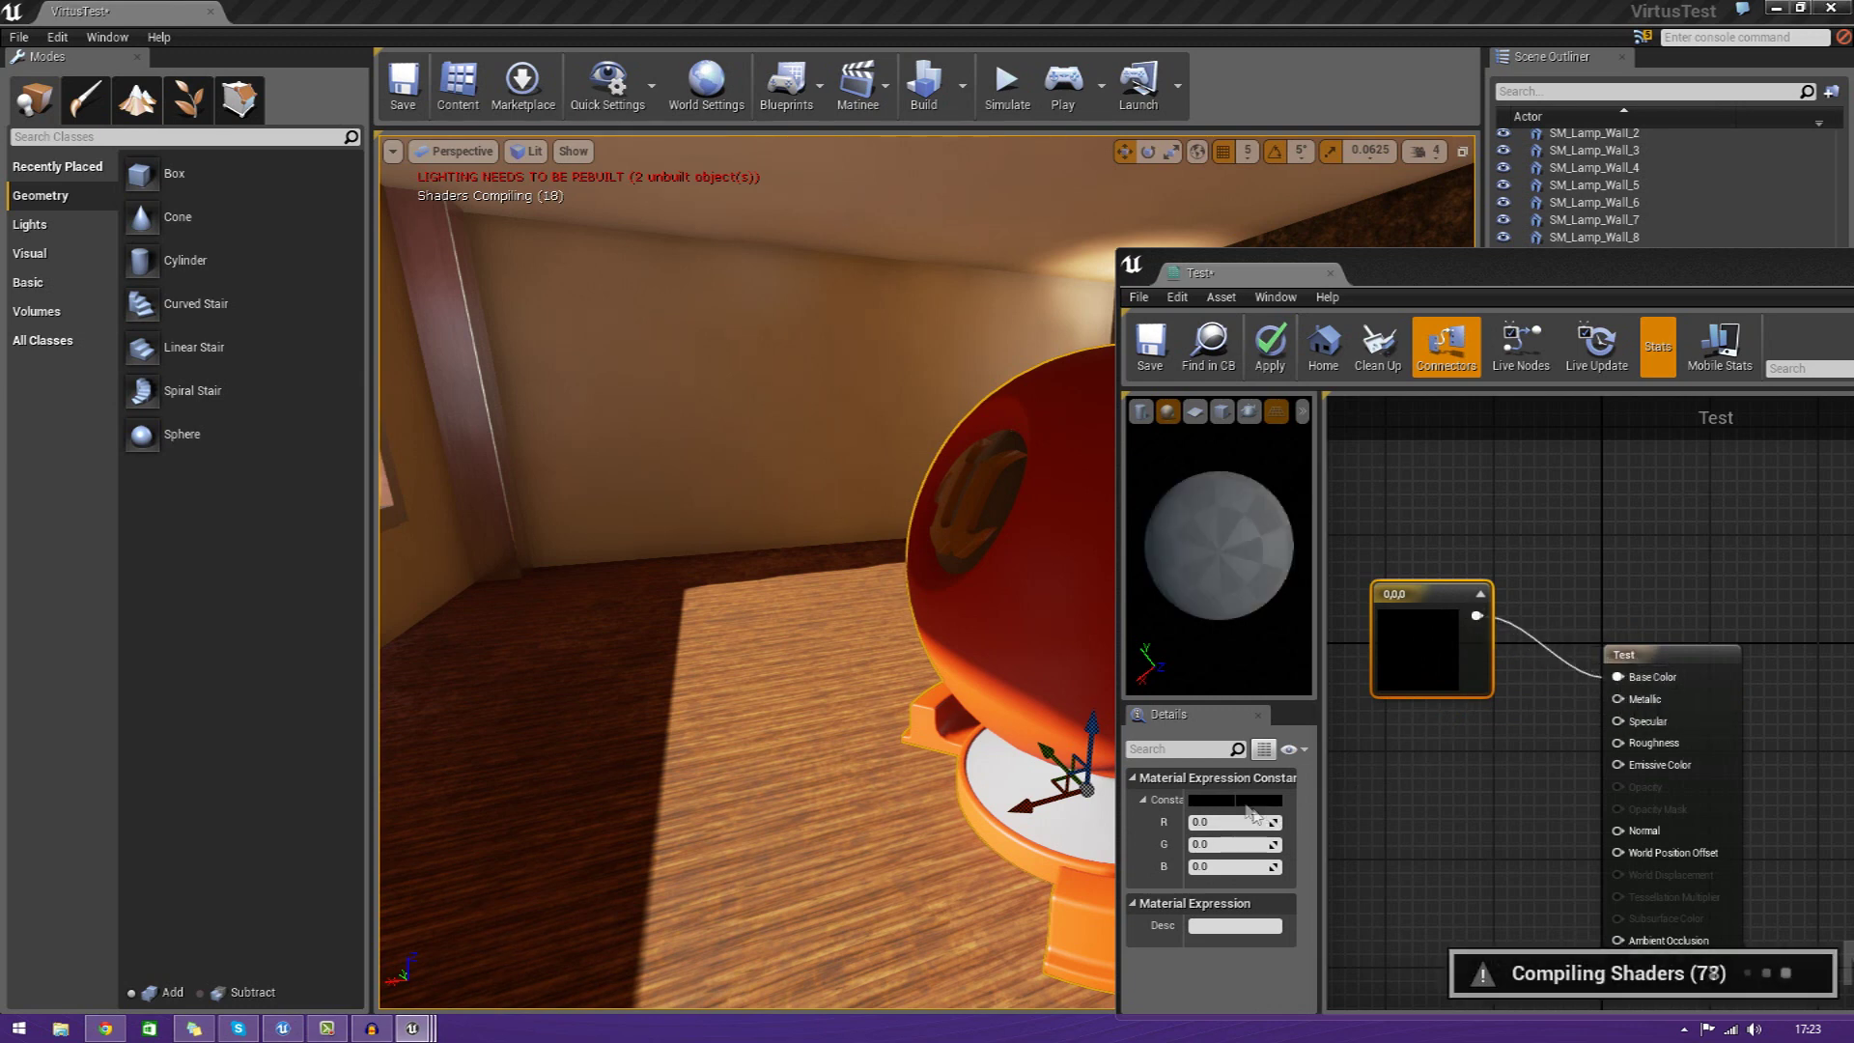
Set the Constant3Vector's color to yellow-green with R 0.714, G 1.0 and B 0.0, and apply the change to the material
click(1246, 800)
click(1356, 785)
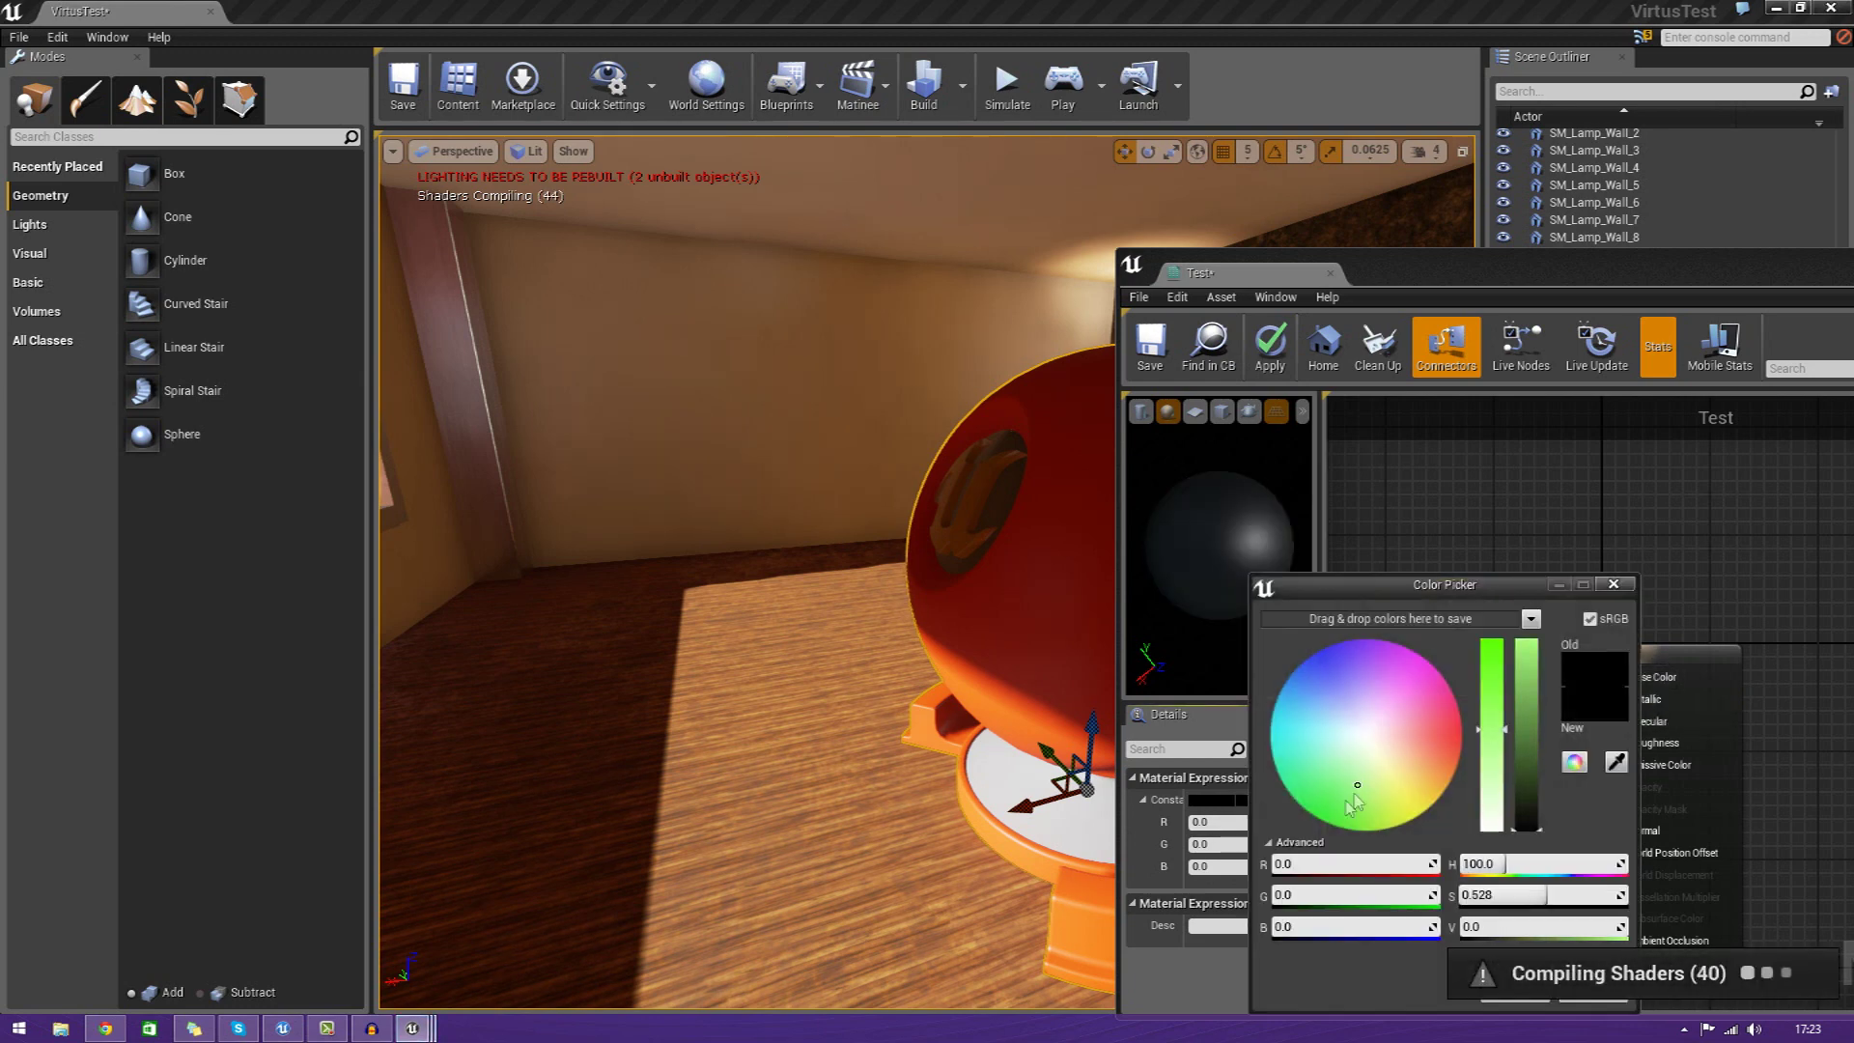
drag(1352, 806, 1397, 852)
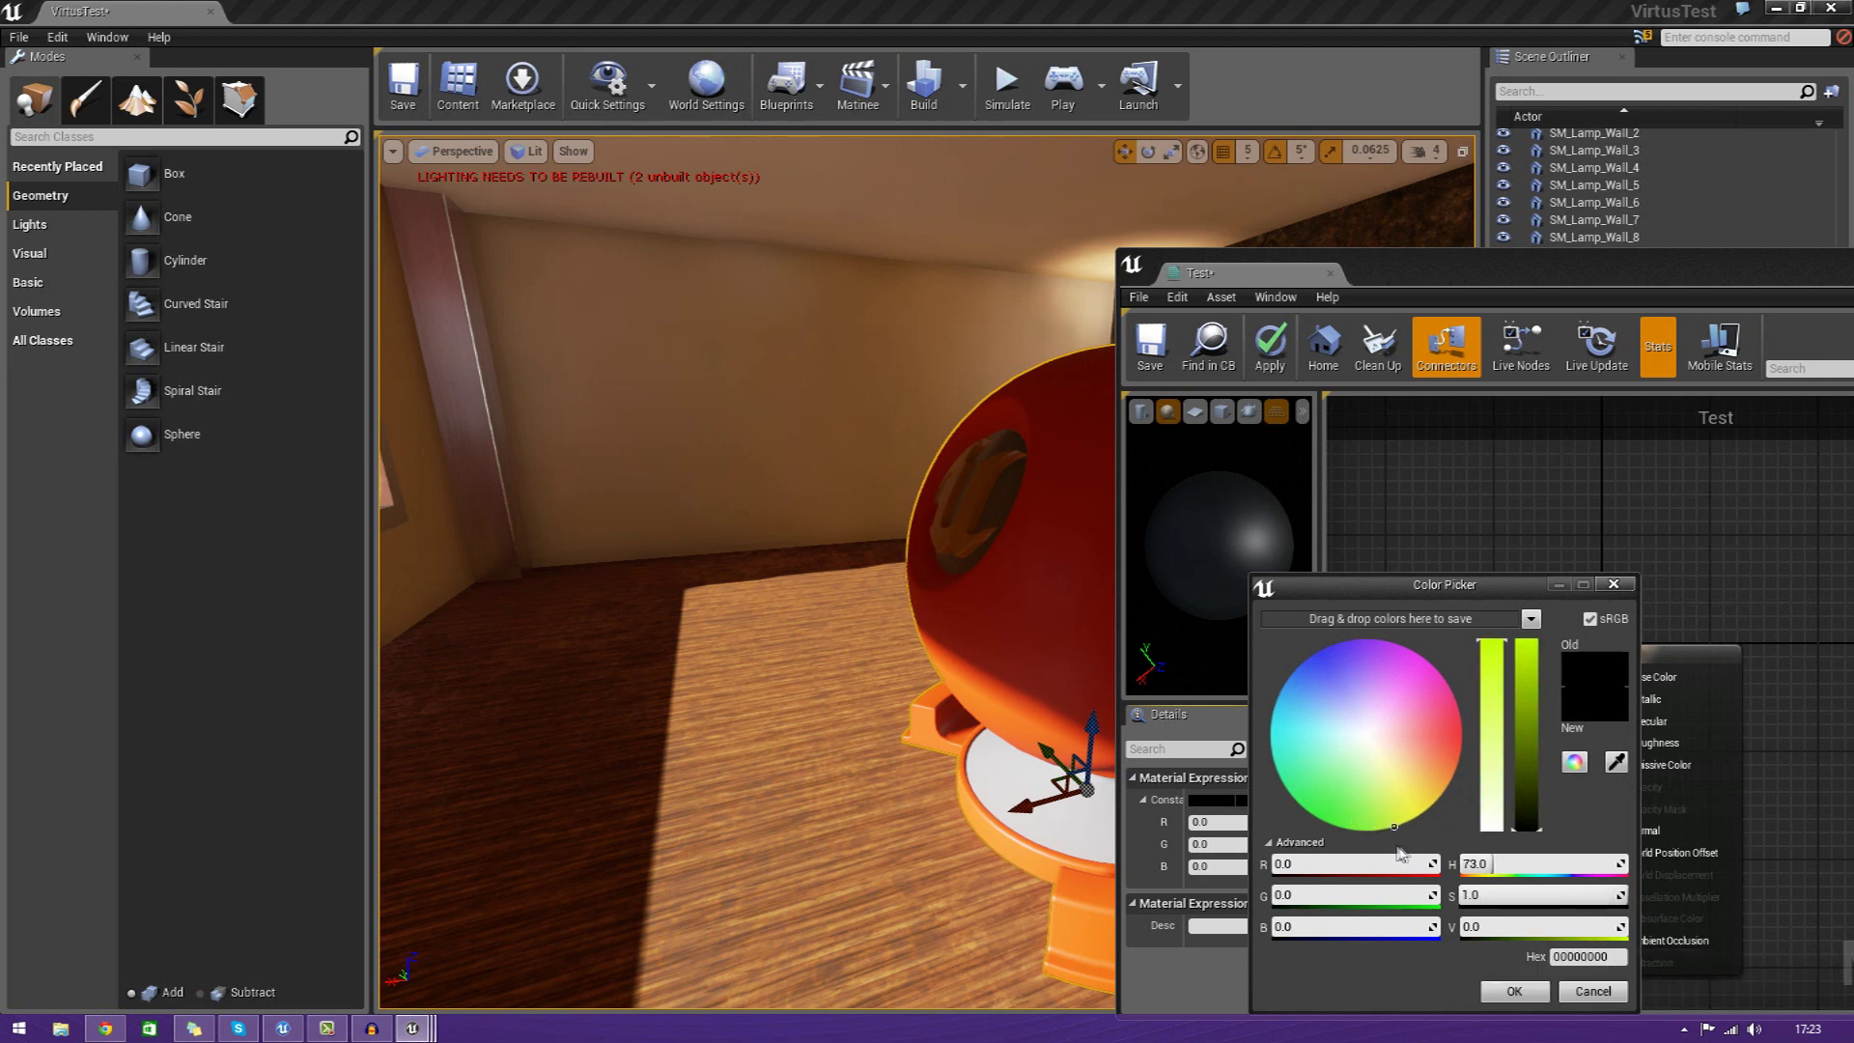
drag(1526, 748, 1528, 620)
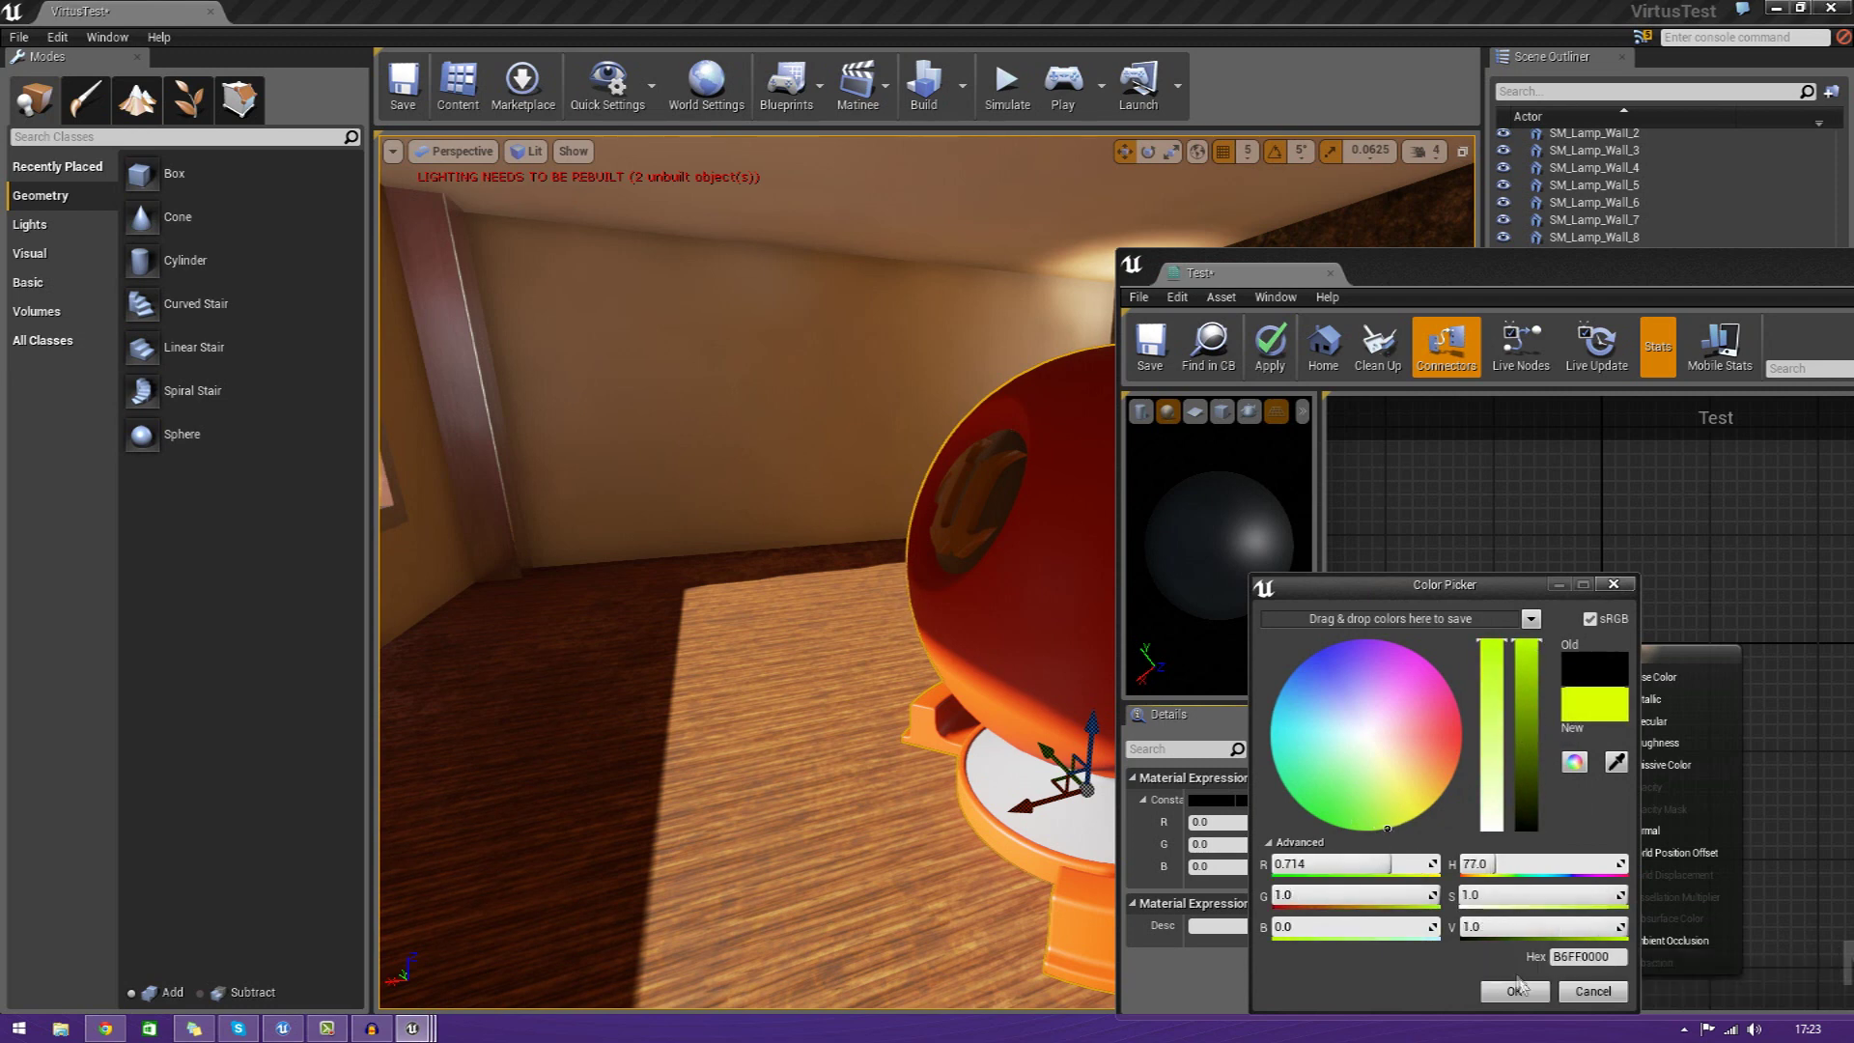
click(1516, 990)
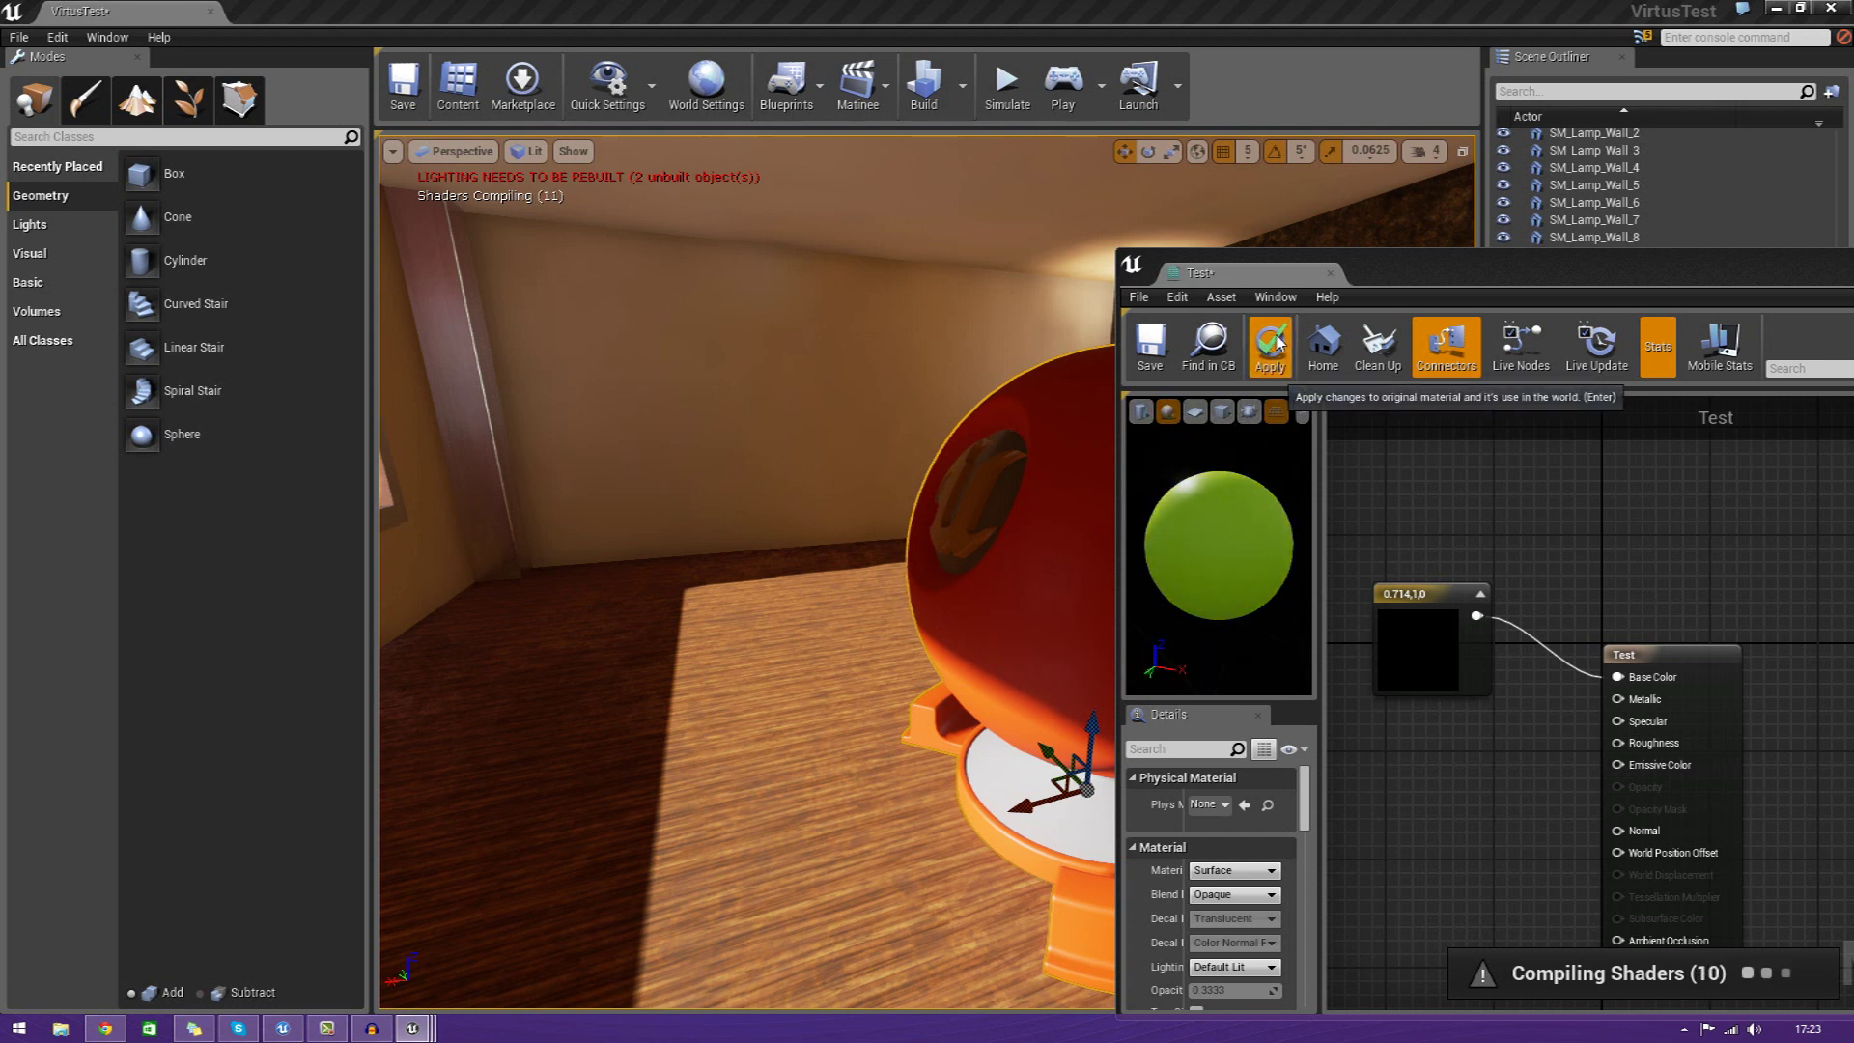
click(1256, 354)
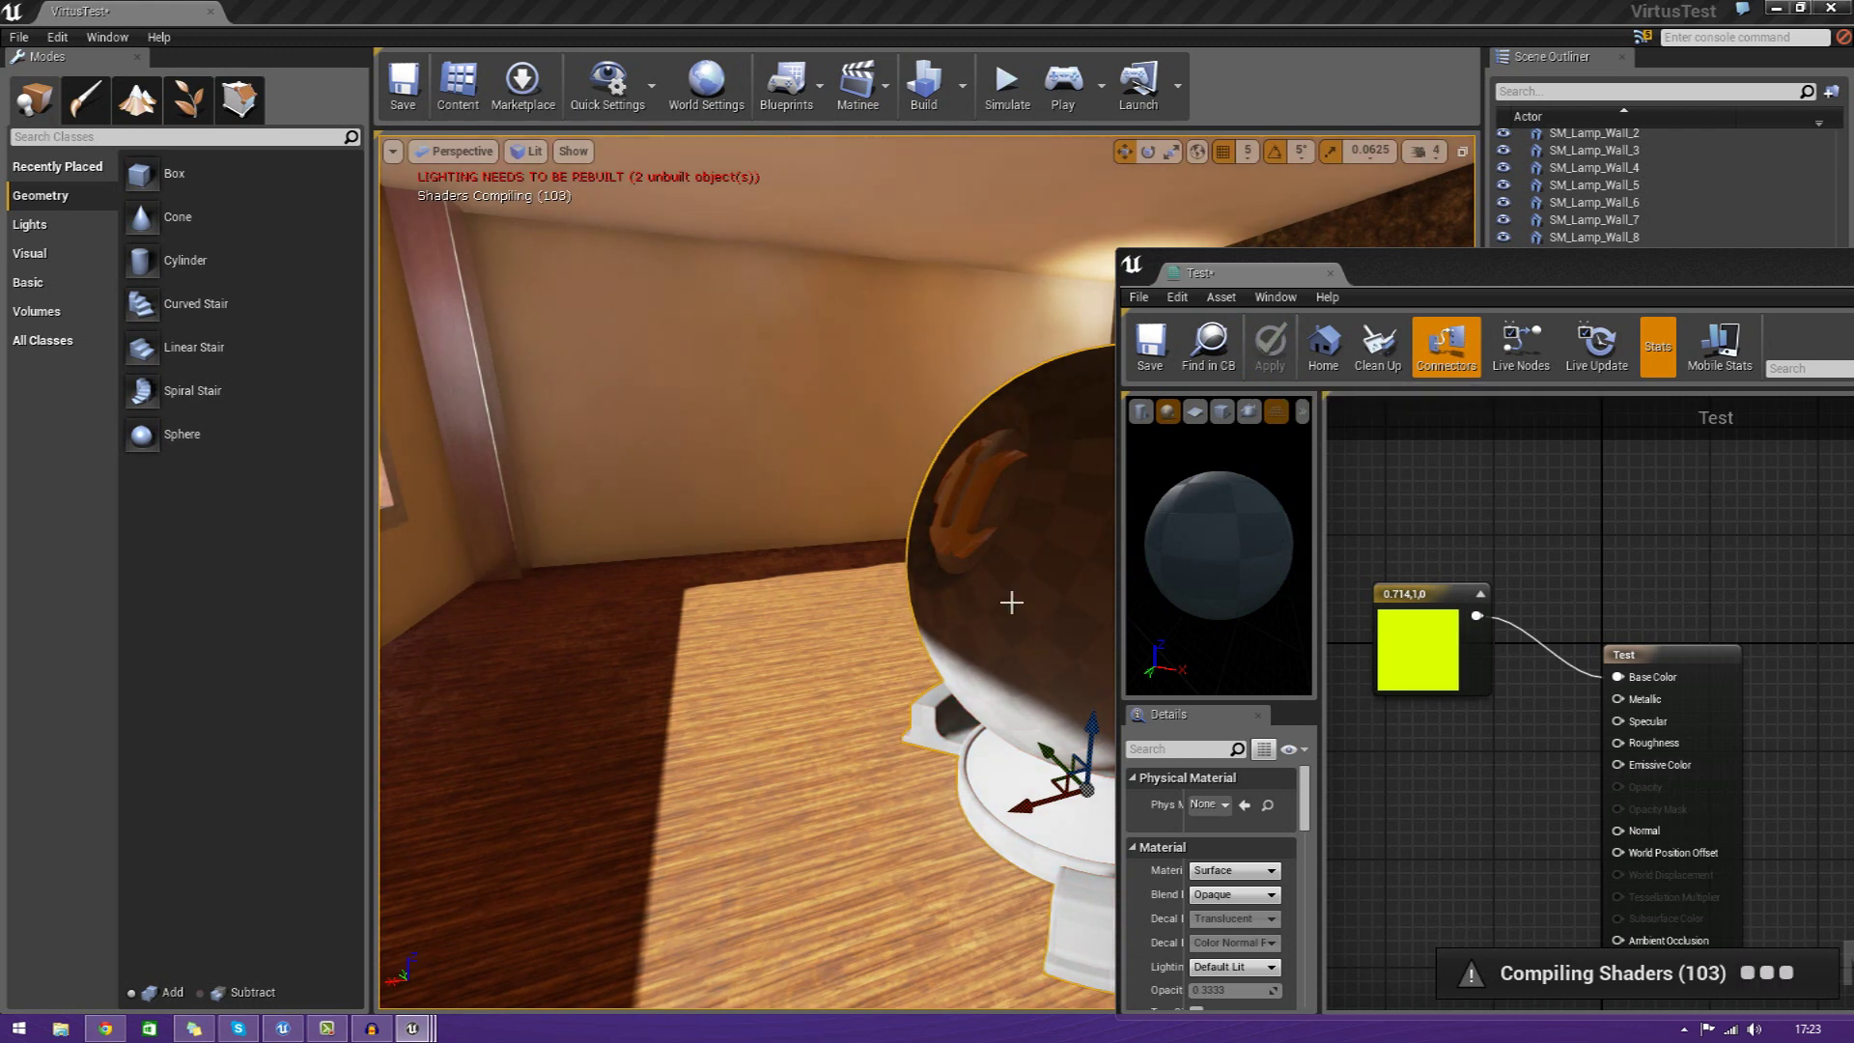
Uncover the preview mesh in the level, then add a Constant node and connect it to the Test node's Roughness
right_drag(1041, 589, 1002, 600)
drag(1445, 275, 1259, 145)
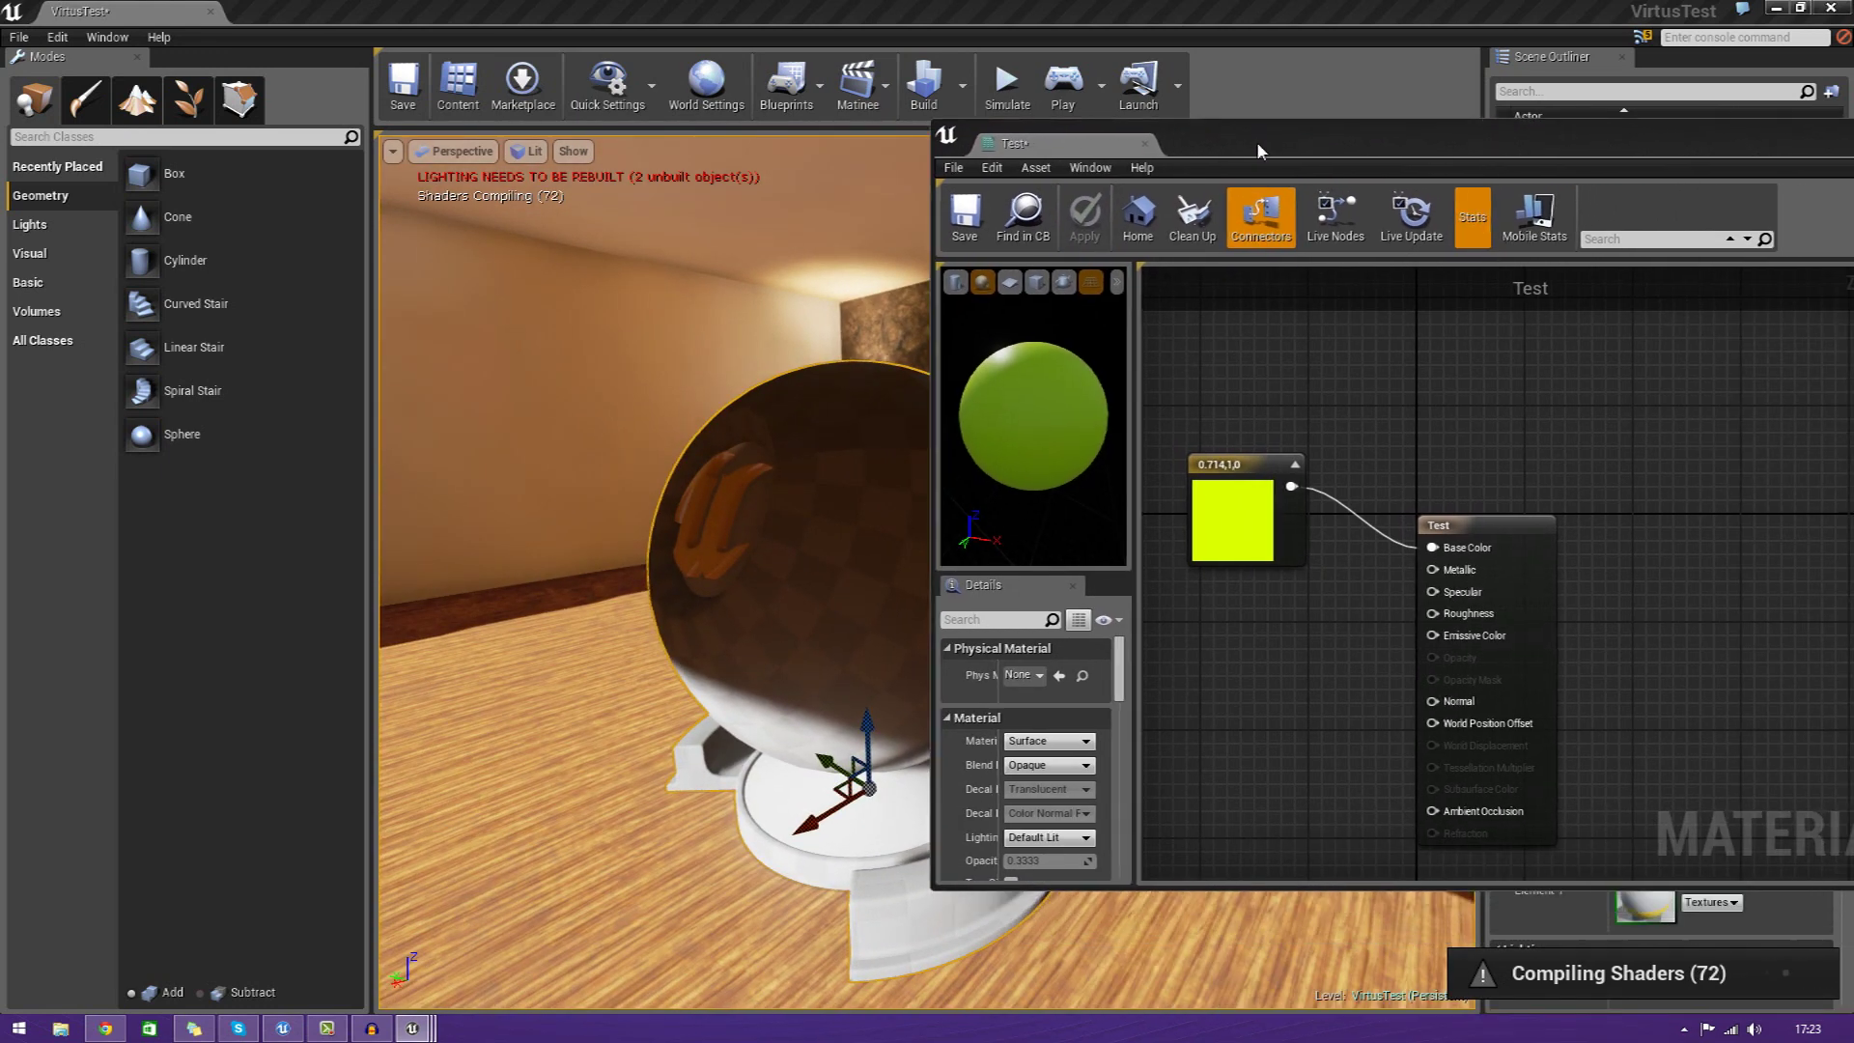
right_drag(1074, 649, 1183, 651)
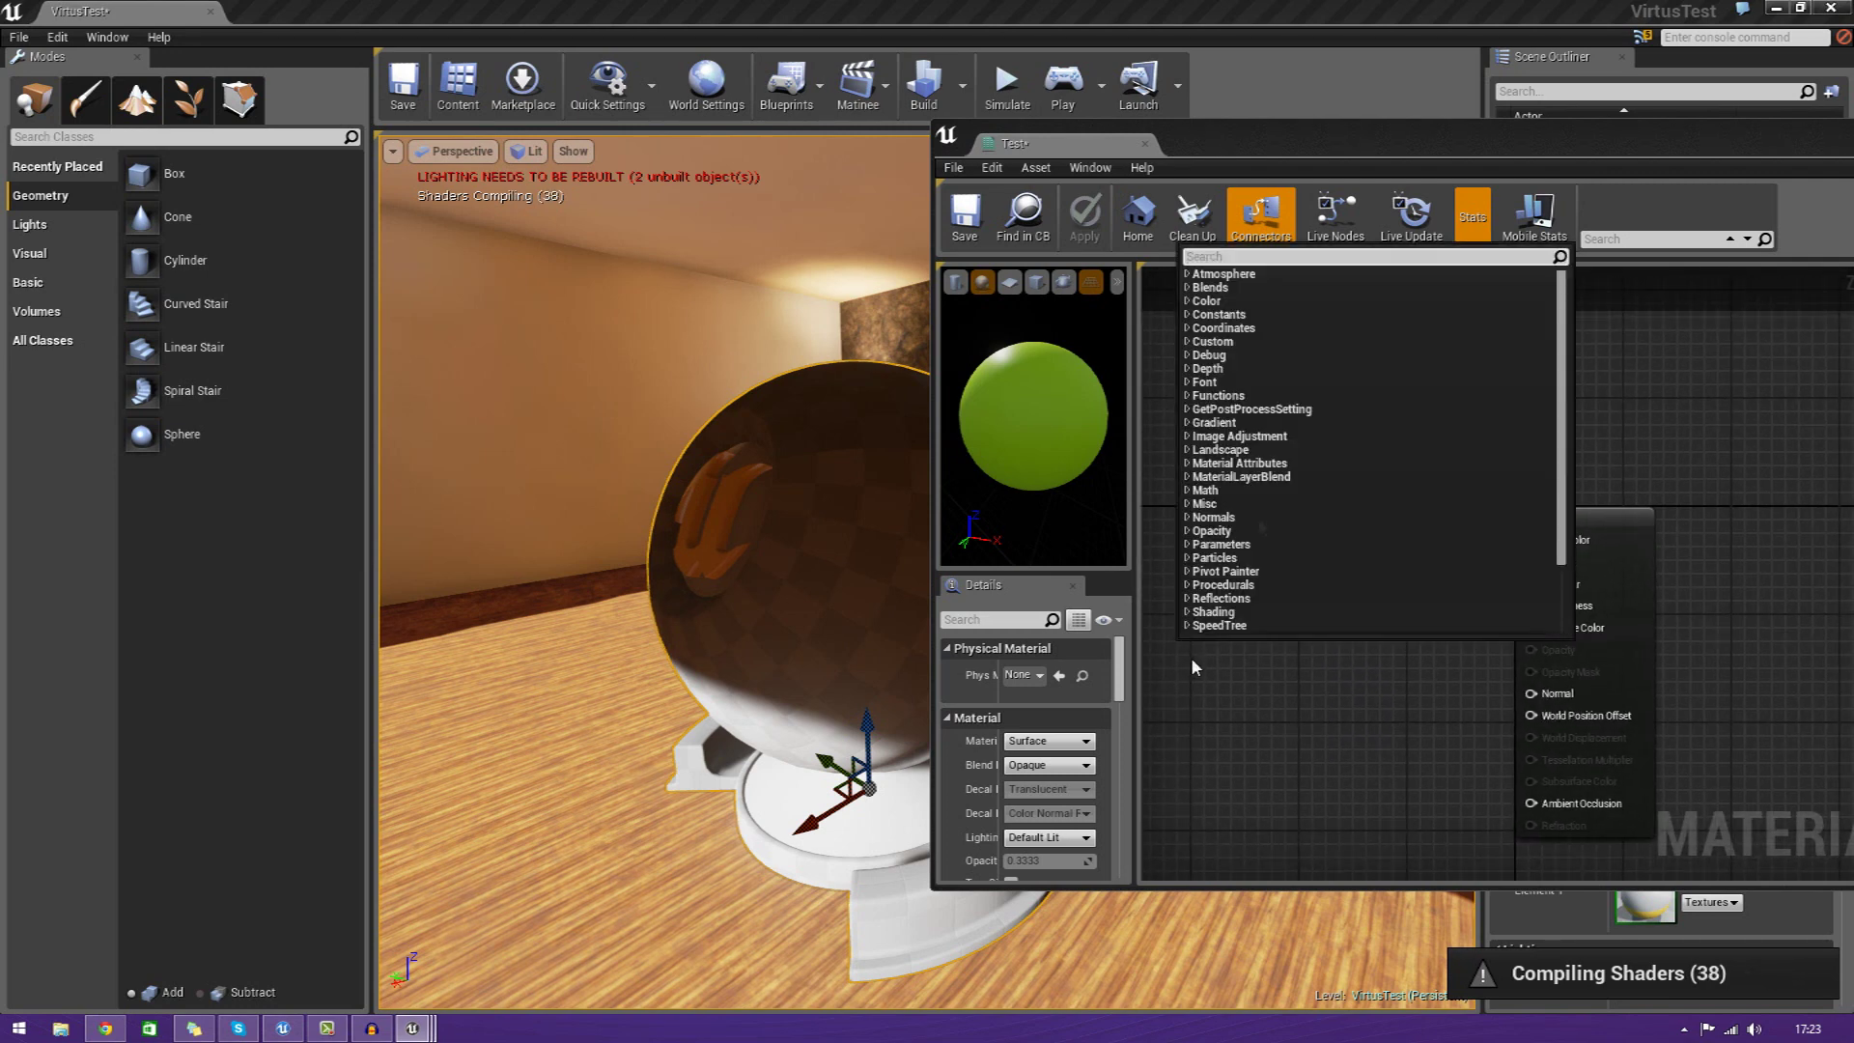
click(1203, 329)
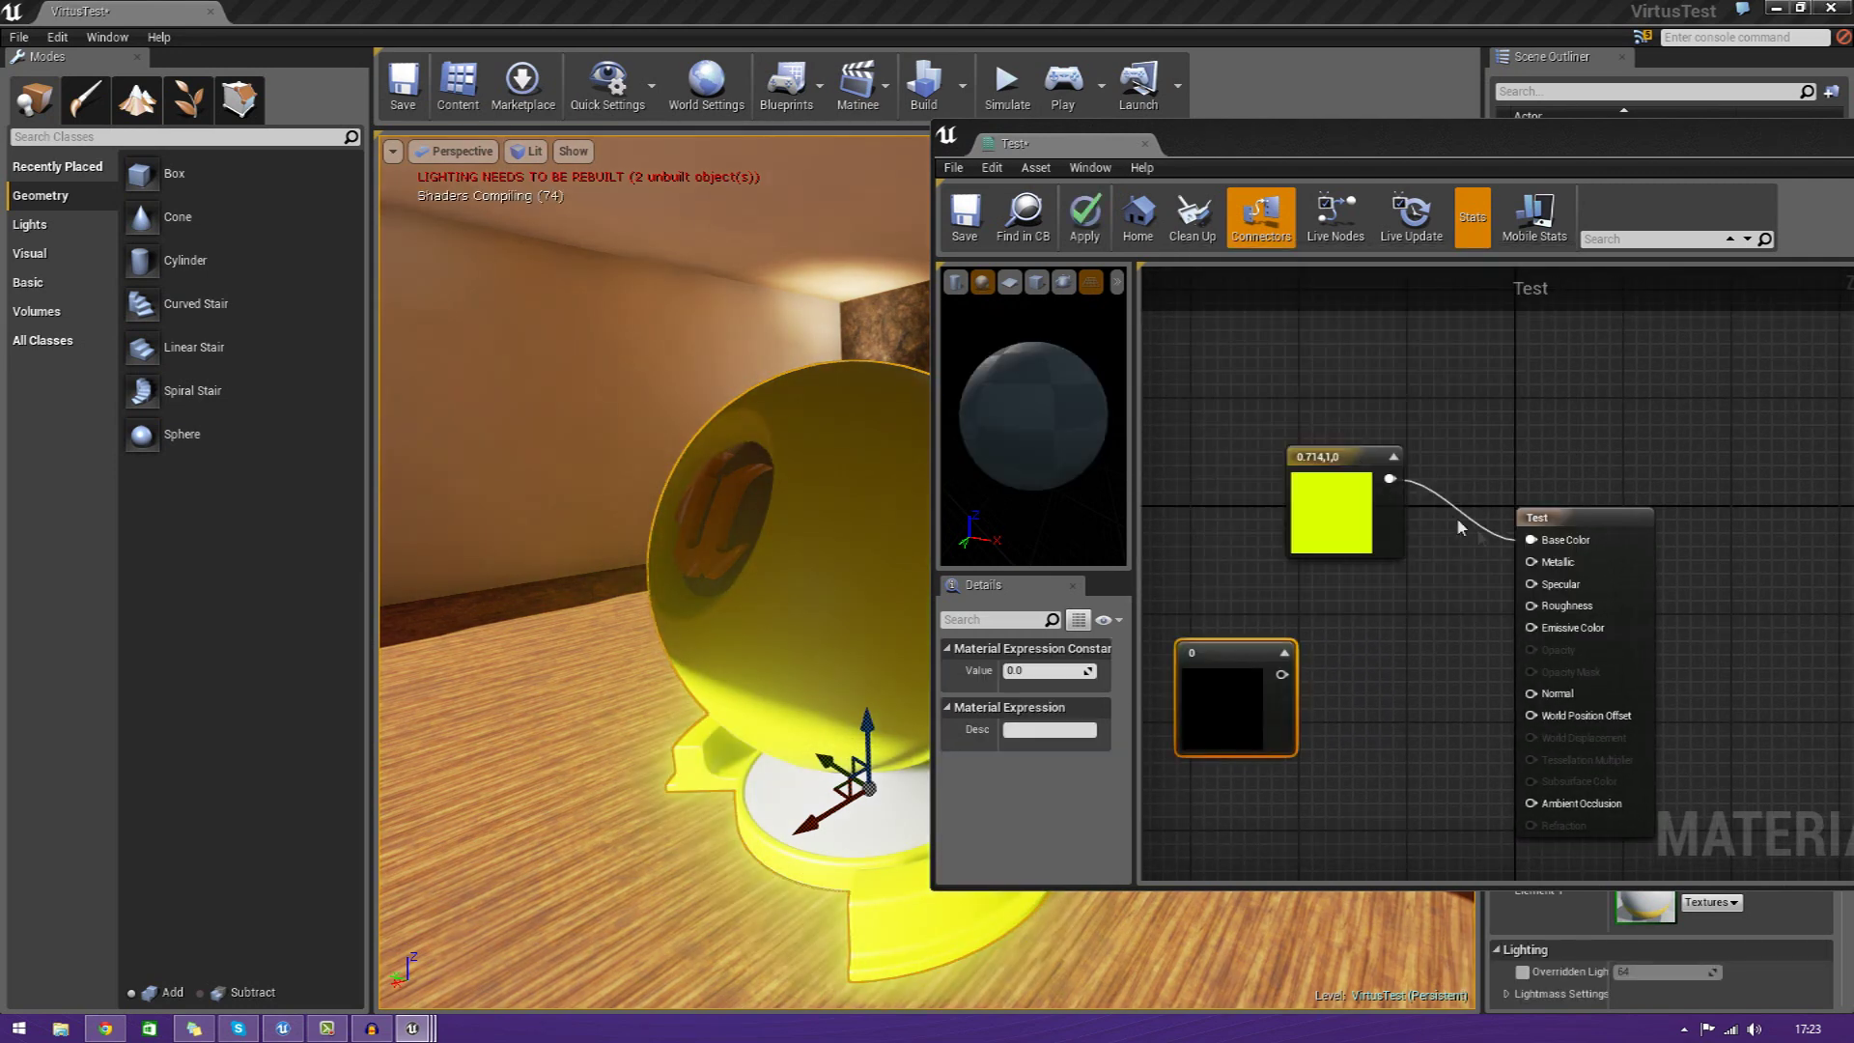
drag(1542, 609, 1282, 674)
Move the yellow-green node higher and replace the Constant wired to Roughness with a new unconnected Constant node
drag(1321, 496, 1415, 667)
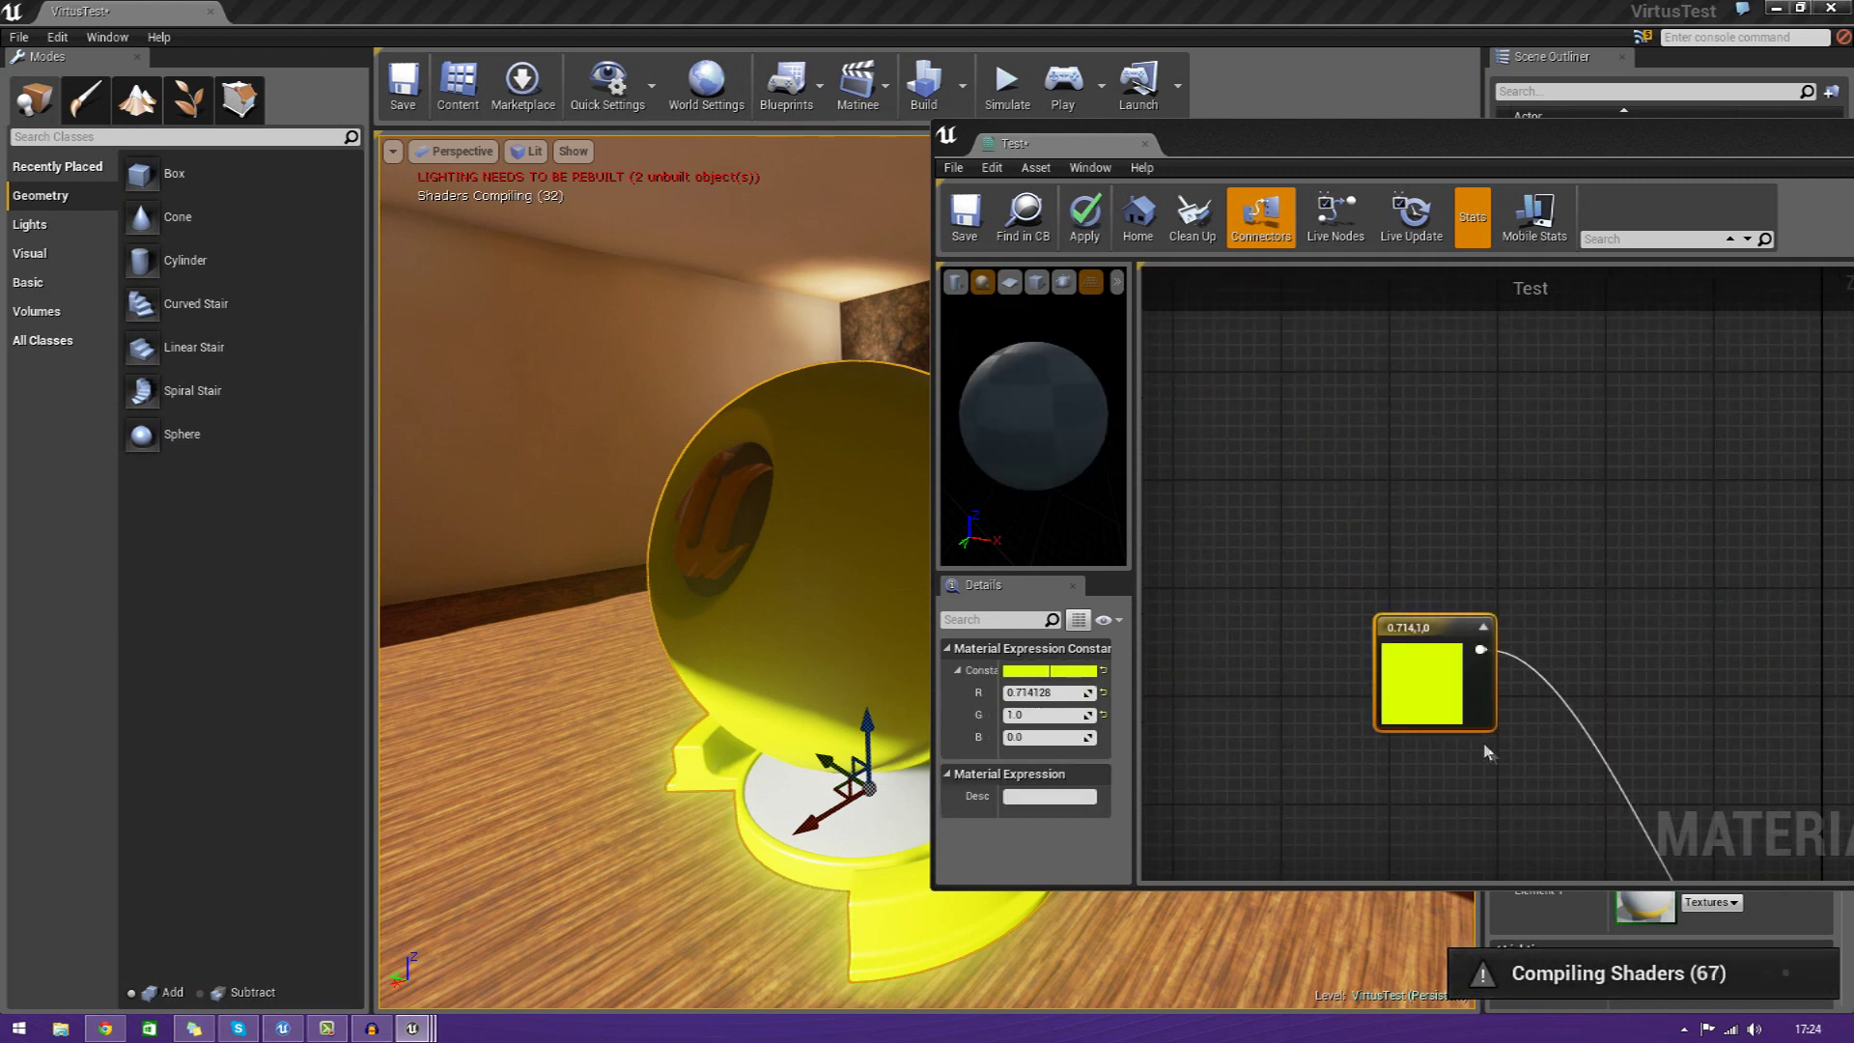
right_drag(1545, 728, 1383, 348)
right_click(1230, 514)
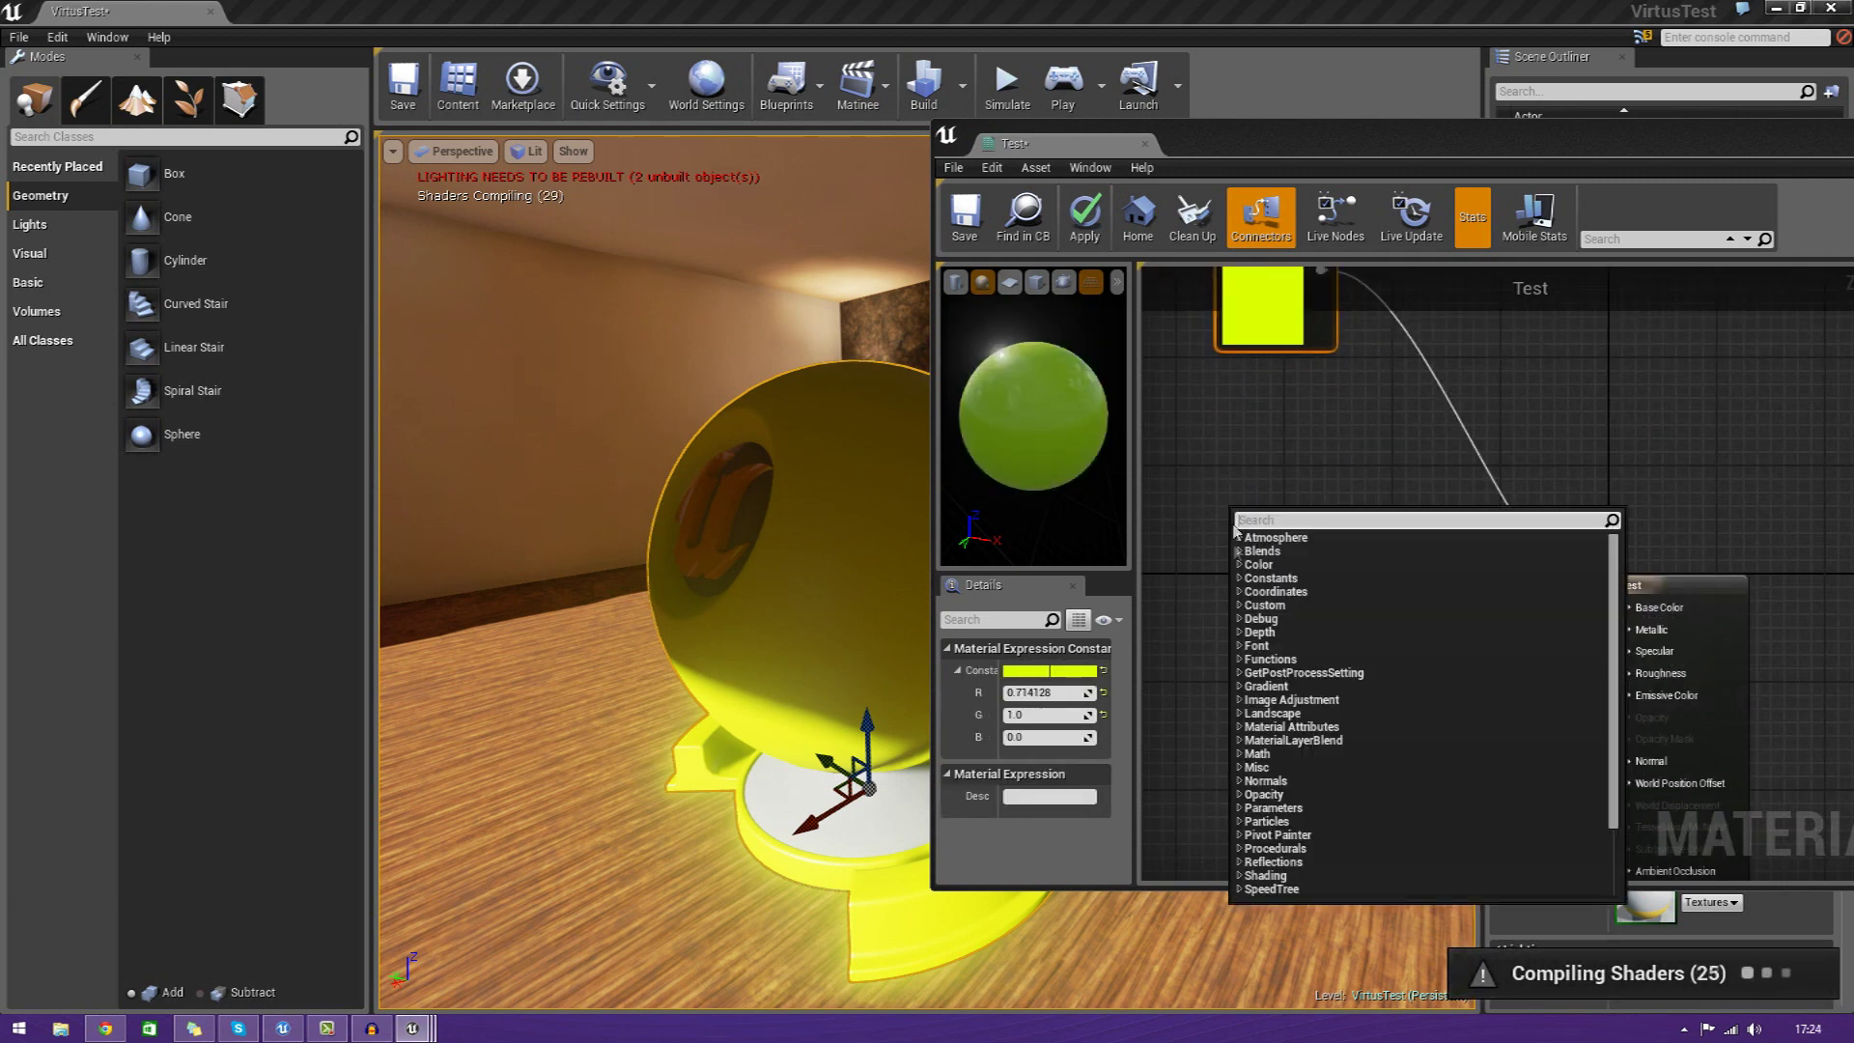
click(1260, 583)
click(1275, 601)
click(1319, 744)
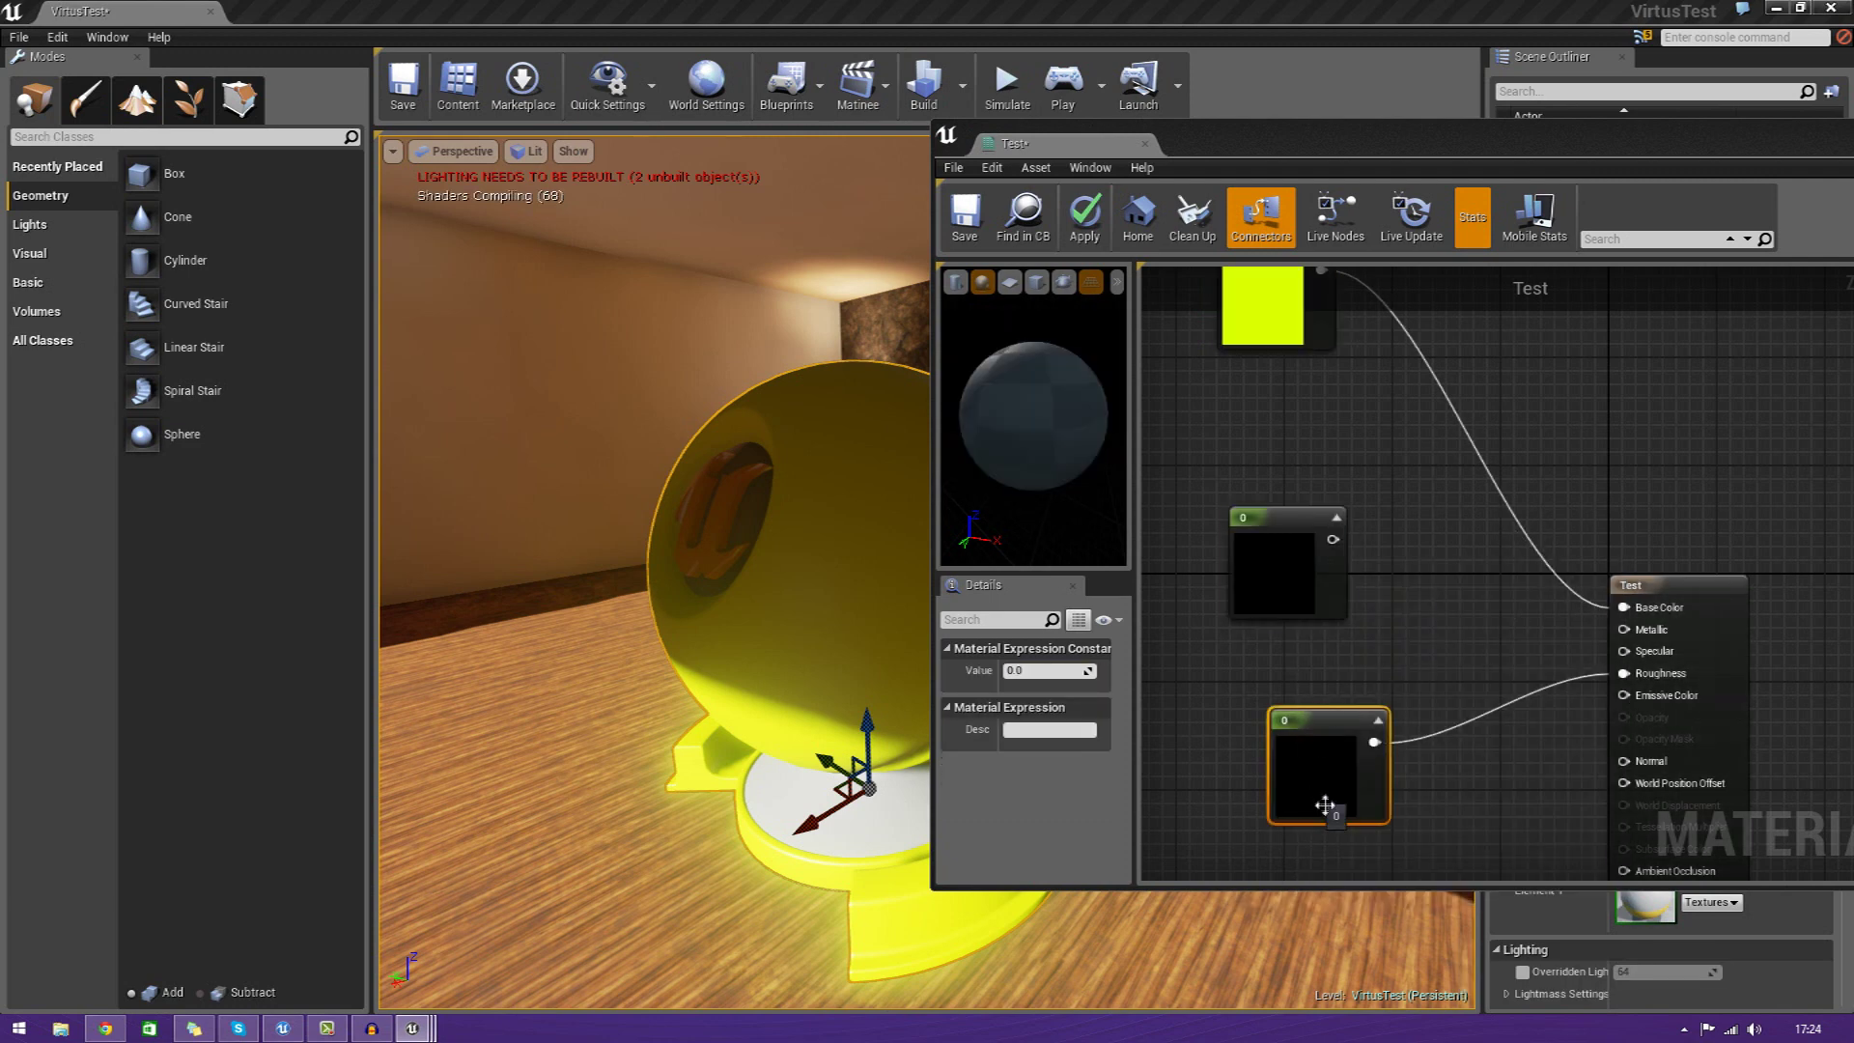
key(Delete)
Connect the Constant node to the Test node's Metallic input and set its value to 1, trying 15 in between
click(1292, 608)
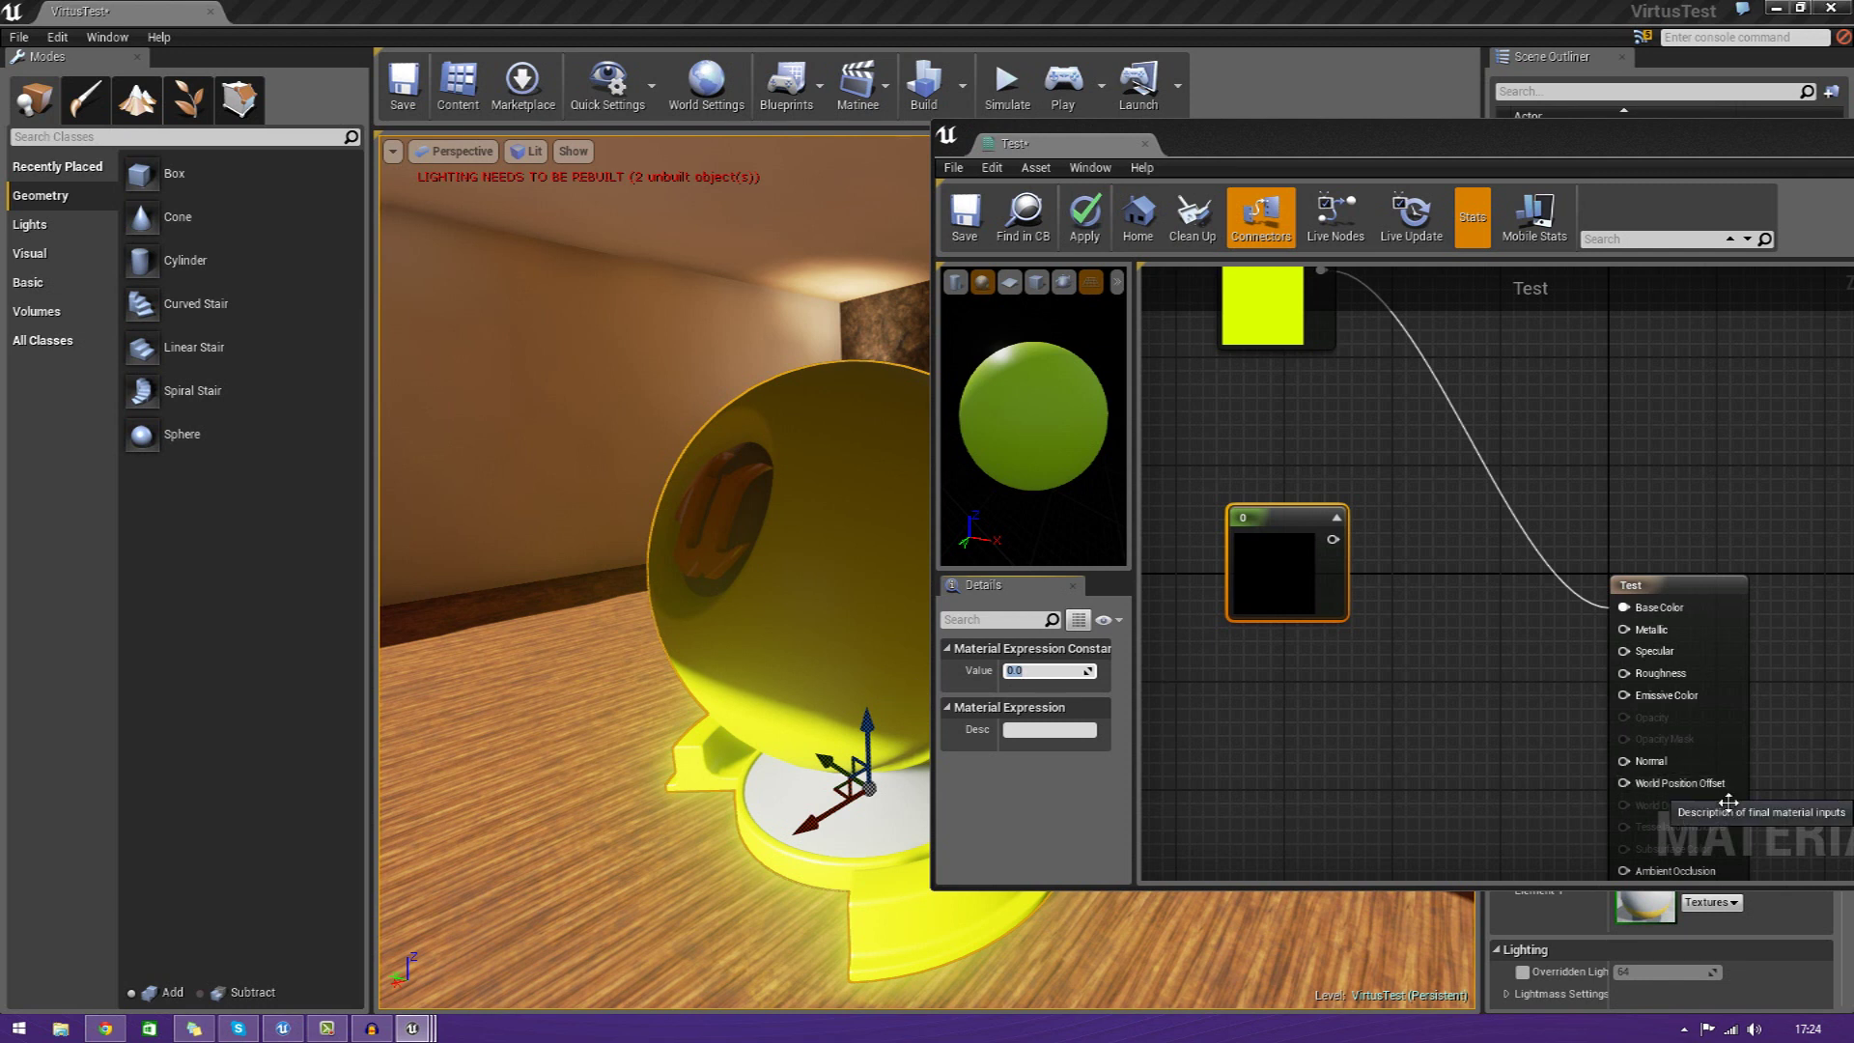
text(1)
key(Return)
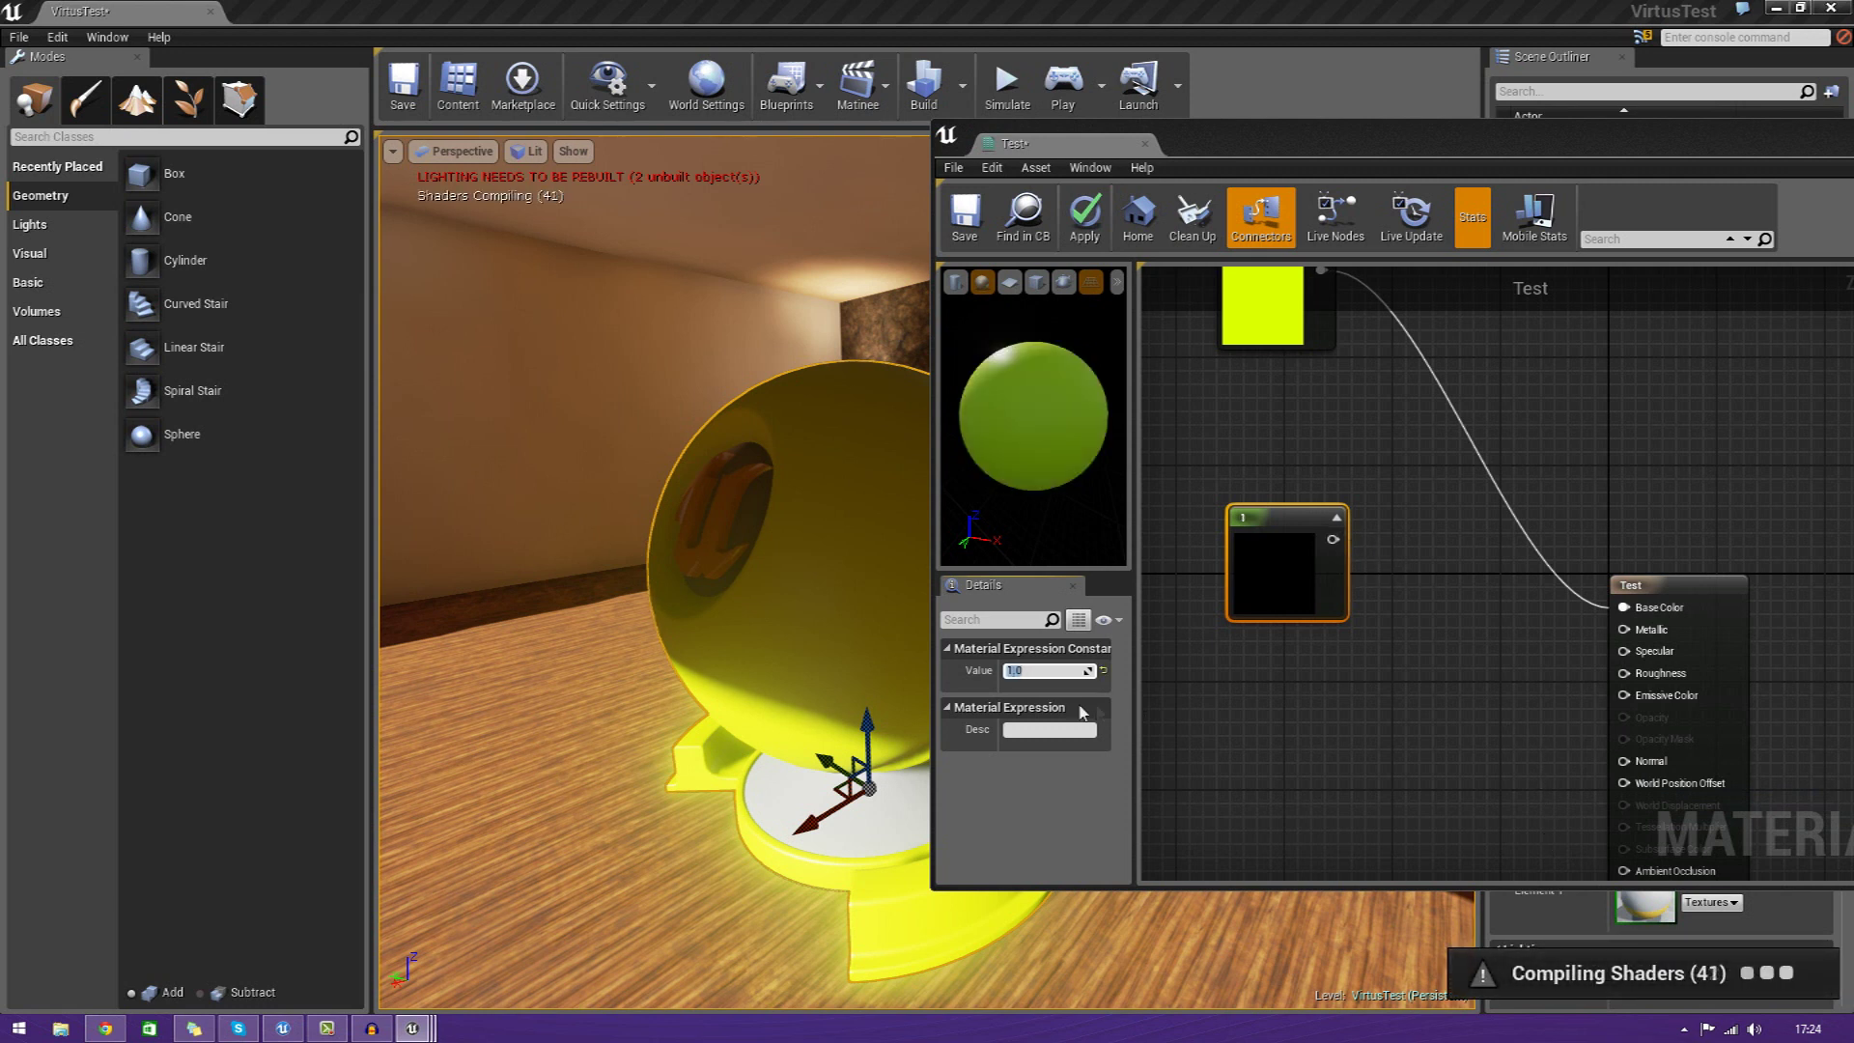
key(Return)
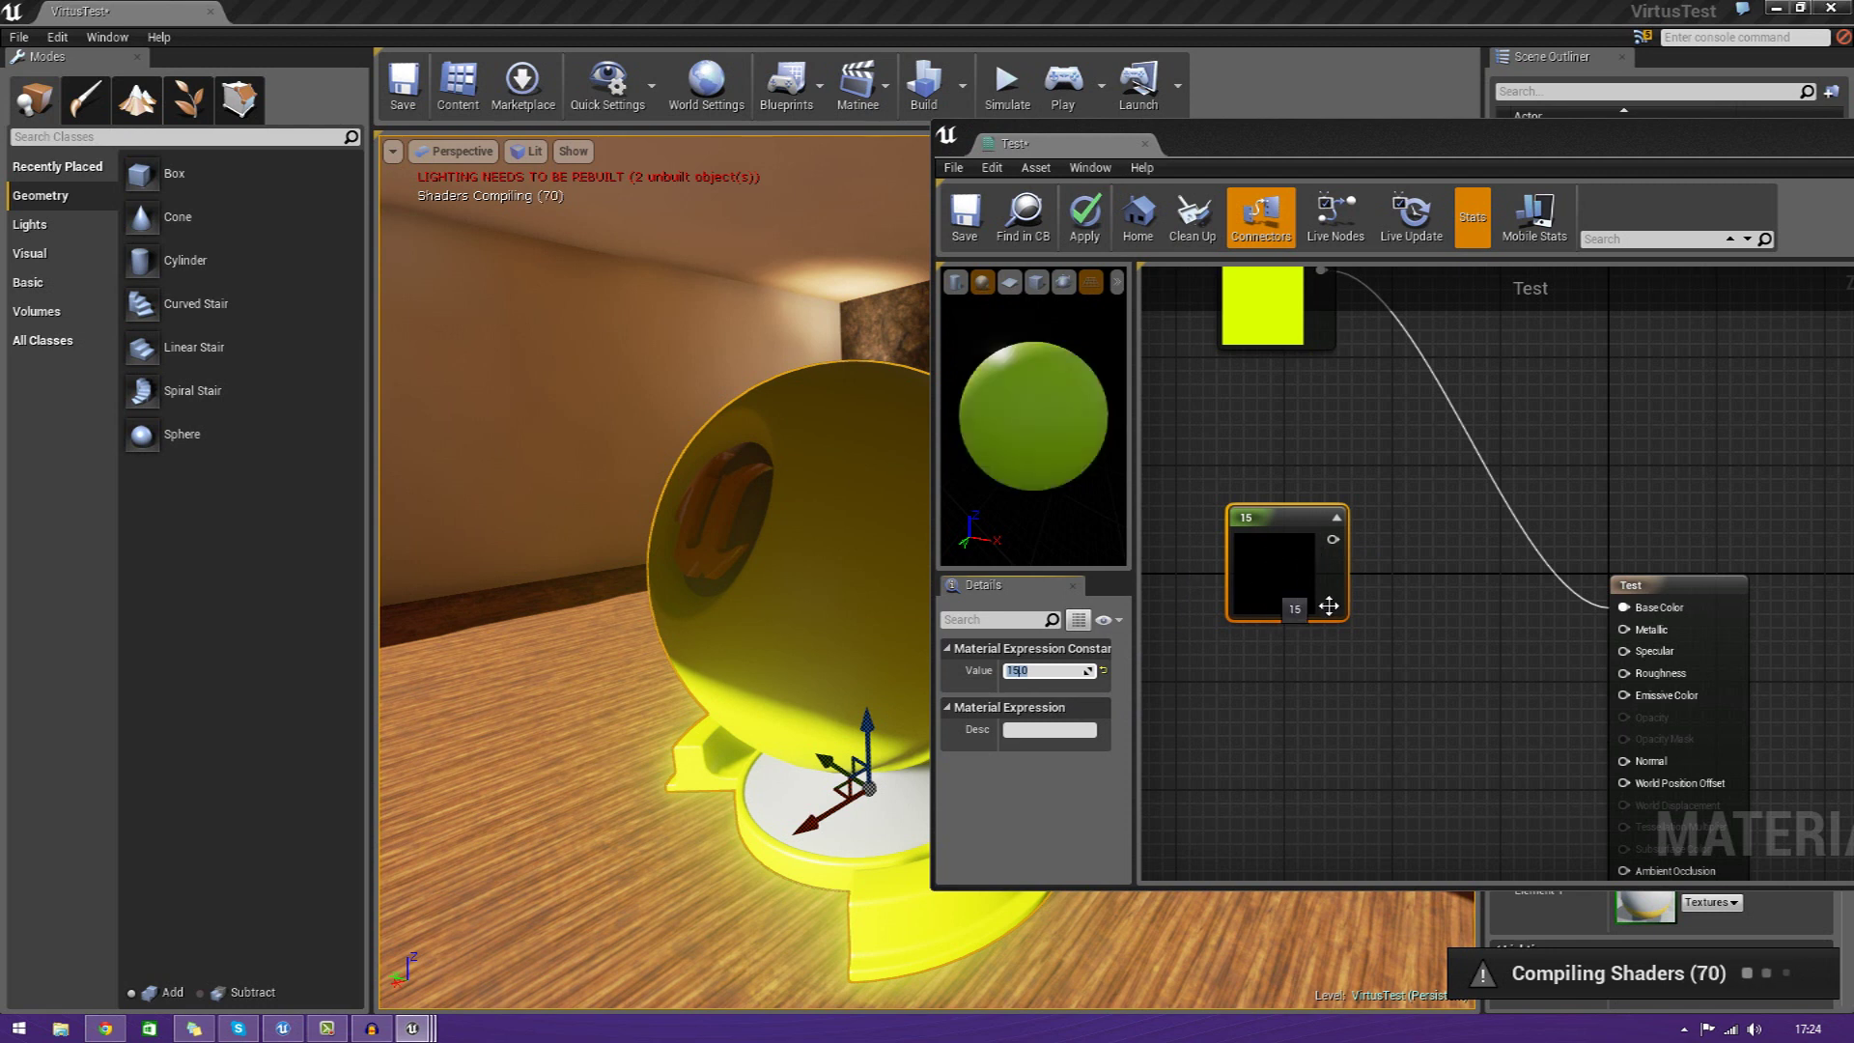
drag(1344, 557, 1625, 628)
drag(1036, 459, 1065, 496)
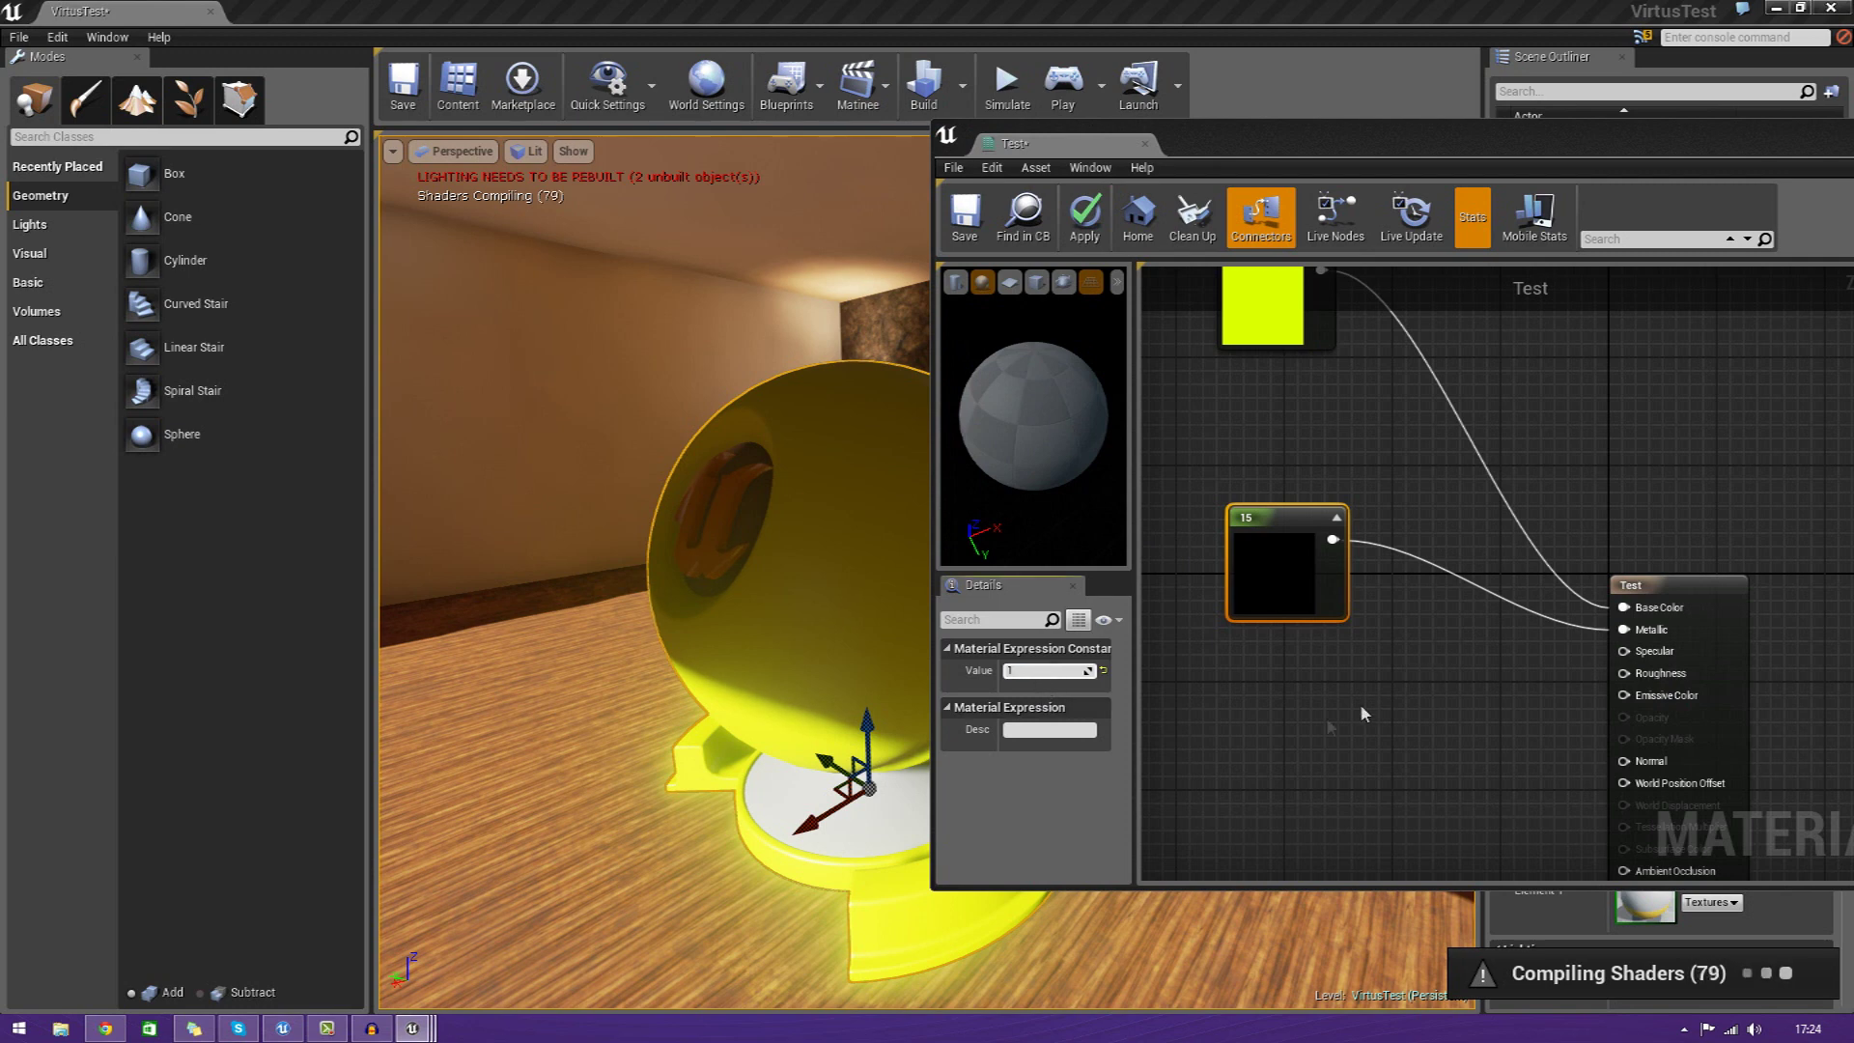
Add a second Constant node below the one wired to Metallic
right_click(1259, 665)
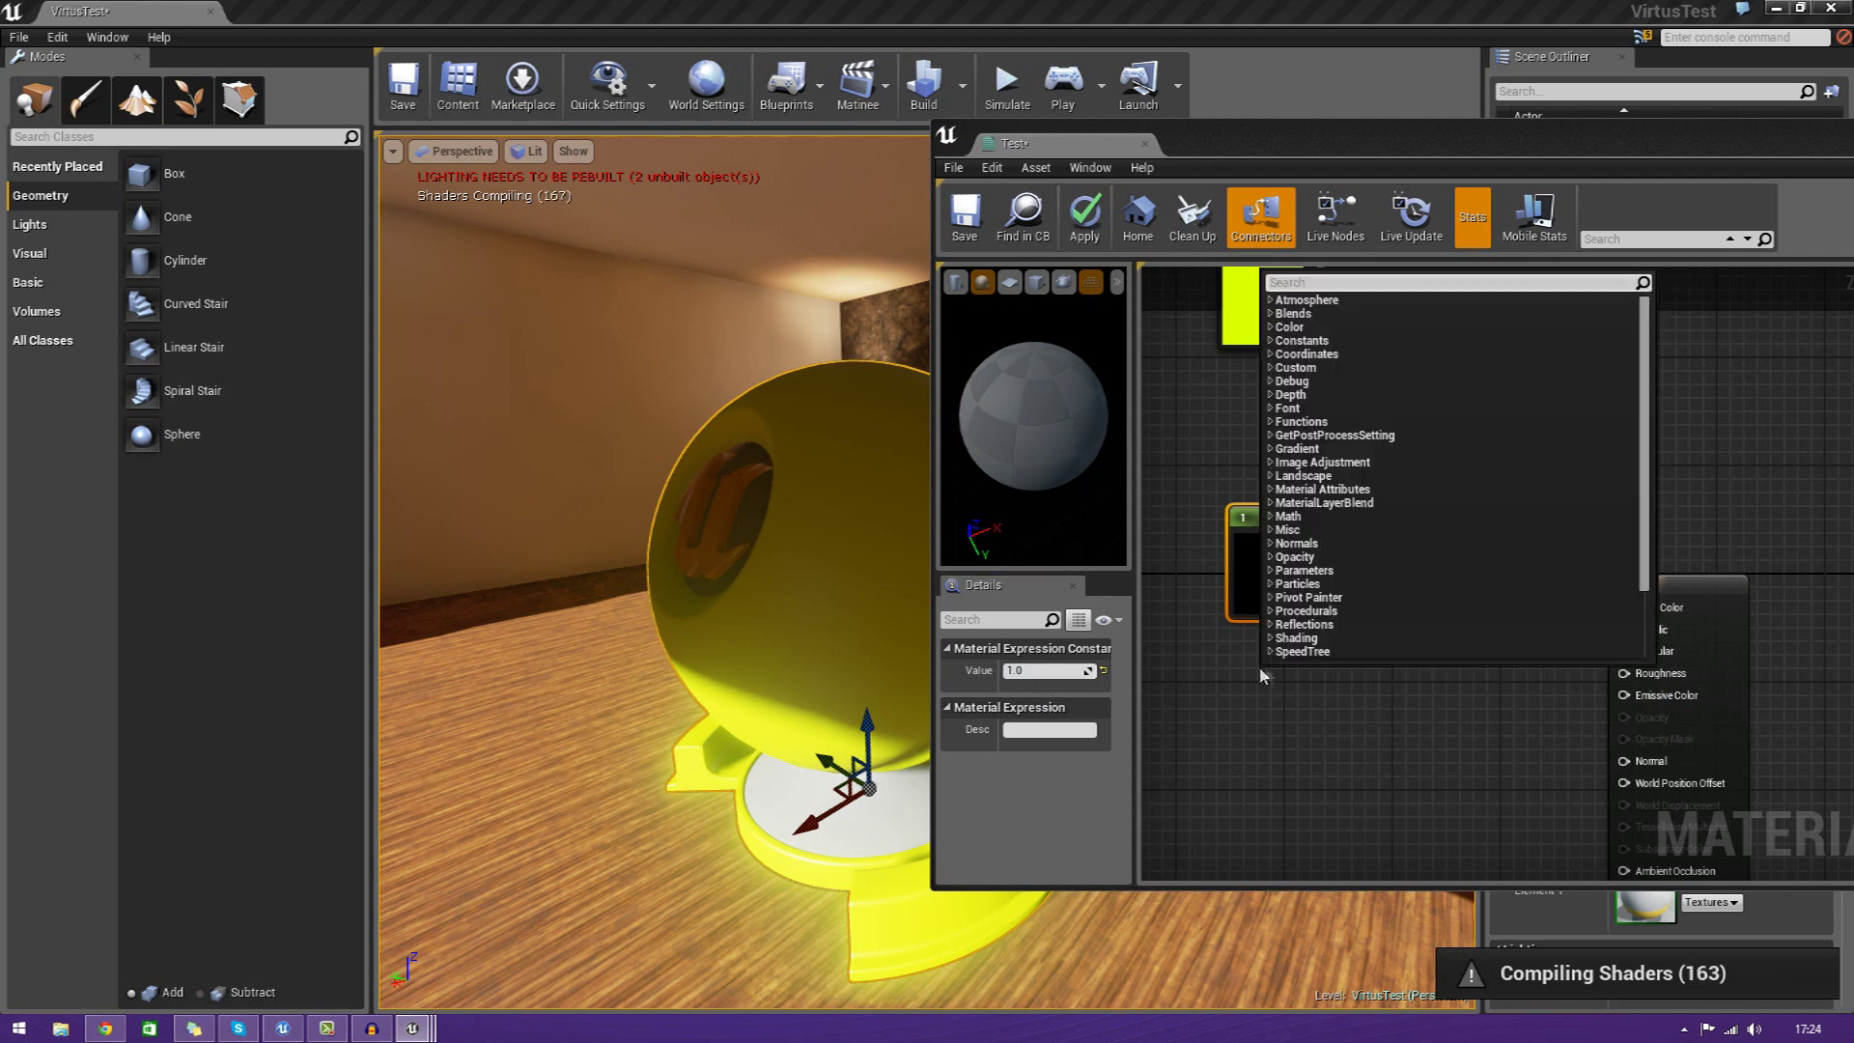
click(1270, 343)
click(1294, 367)
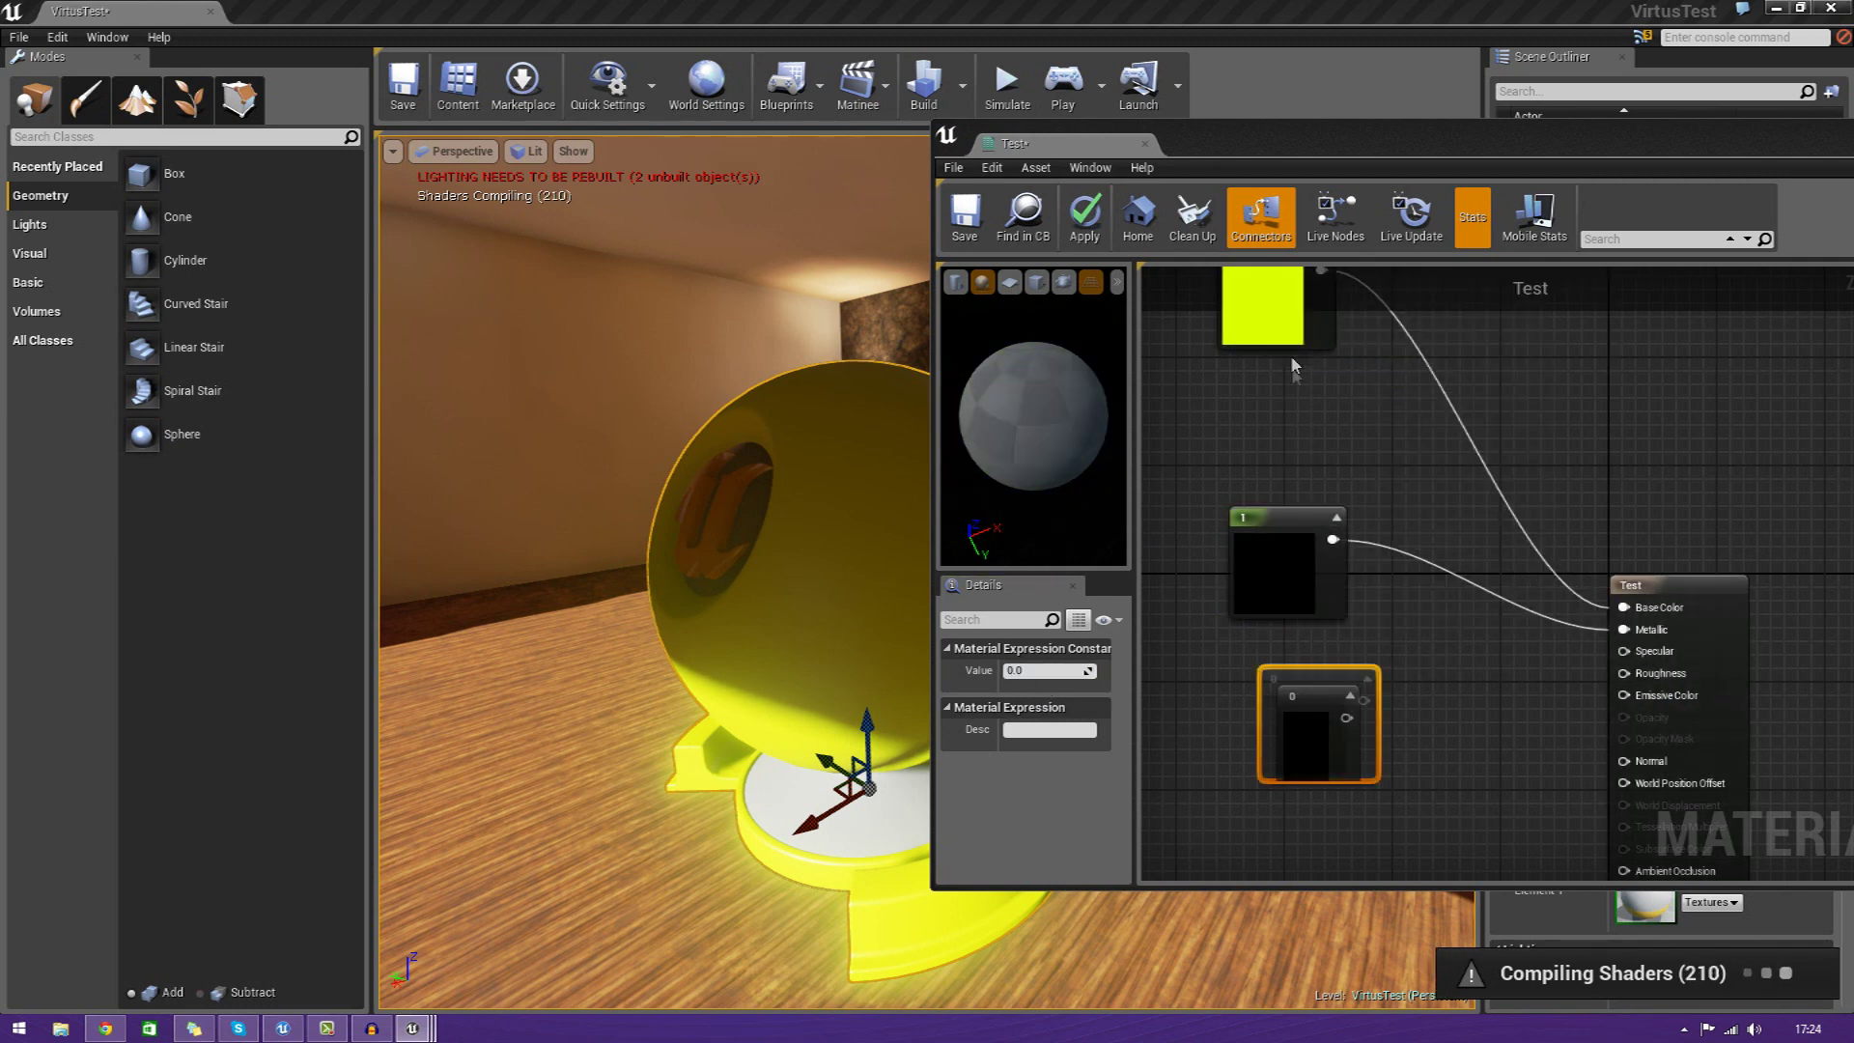
mouse_move(1475, 720)
right_down()
mouse_move(1317, 711)
mouse_move(1450, 732)
right_up()
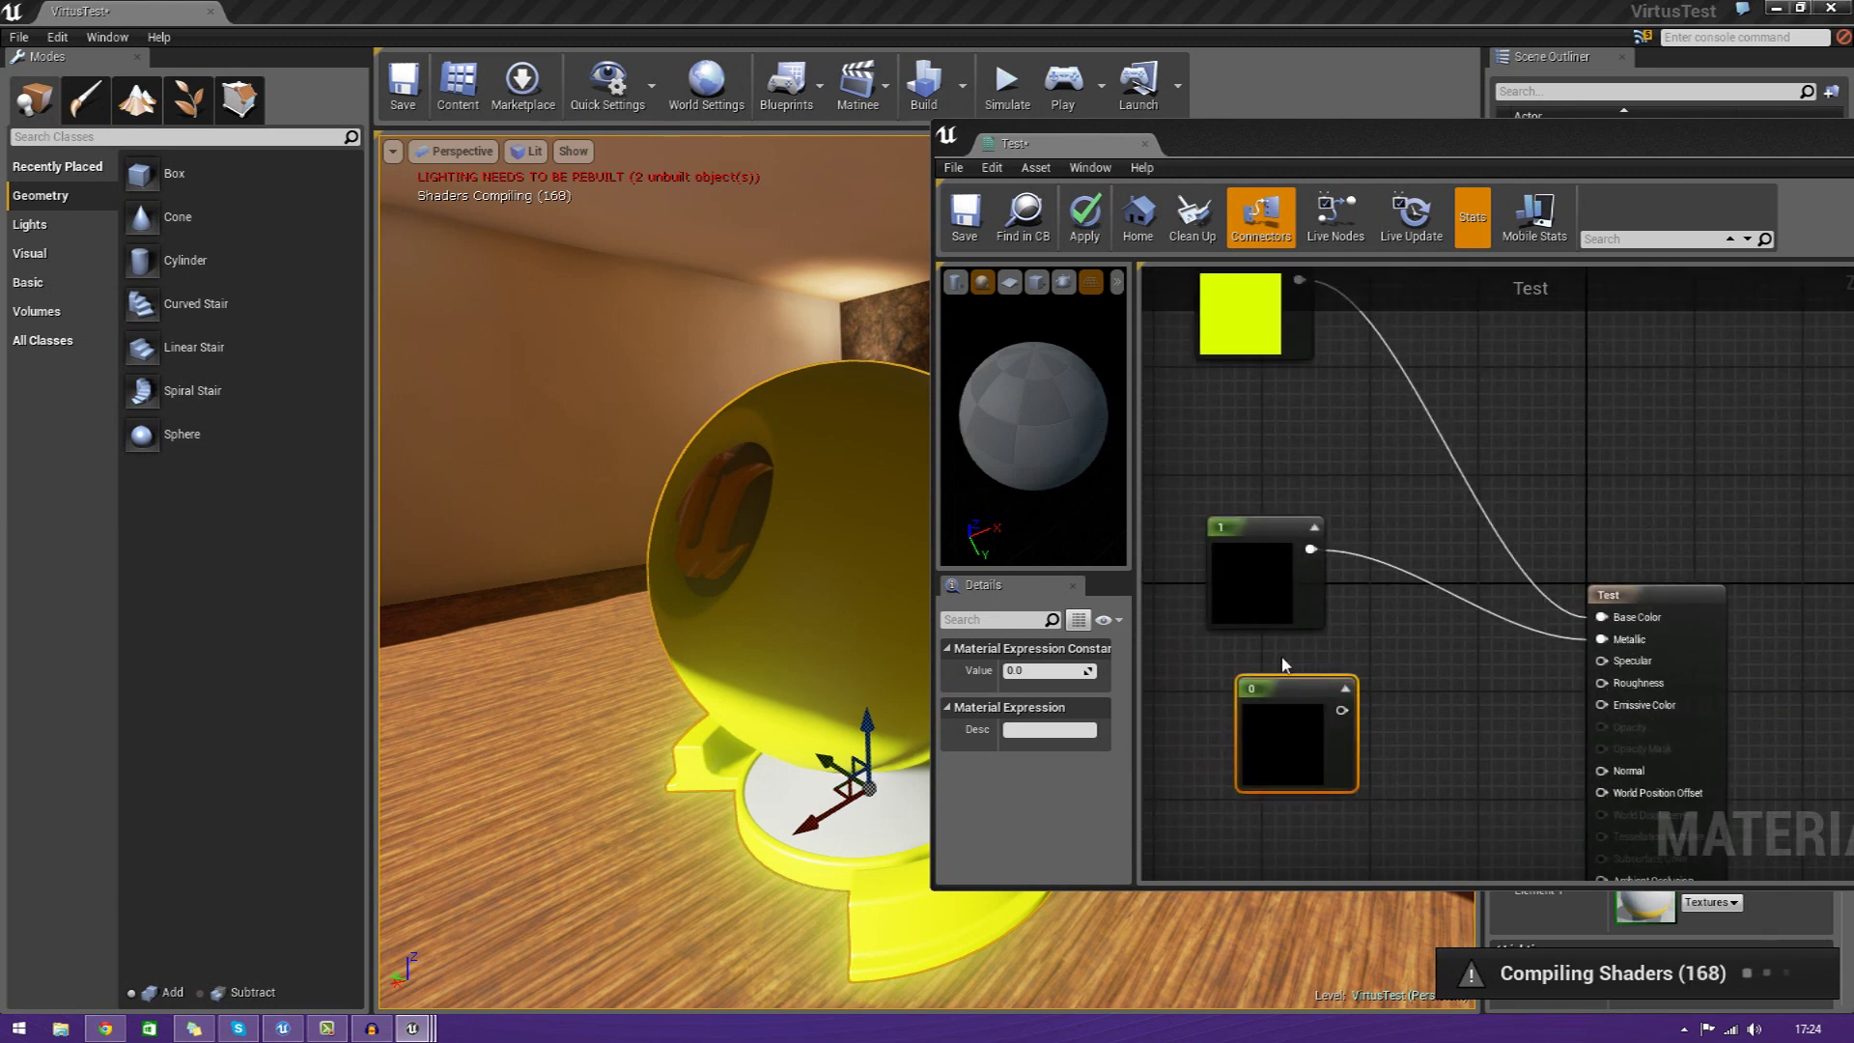
Inspect the metallic effect on the preview sphere and apply the change to the material
click(1265, 599)
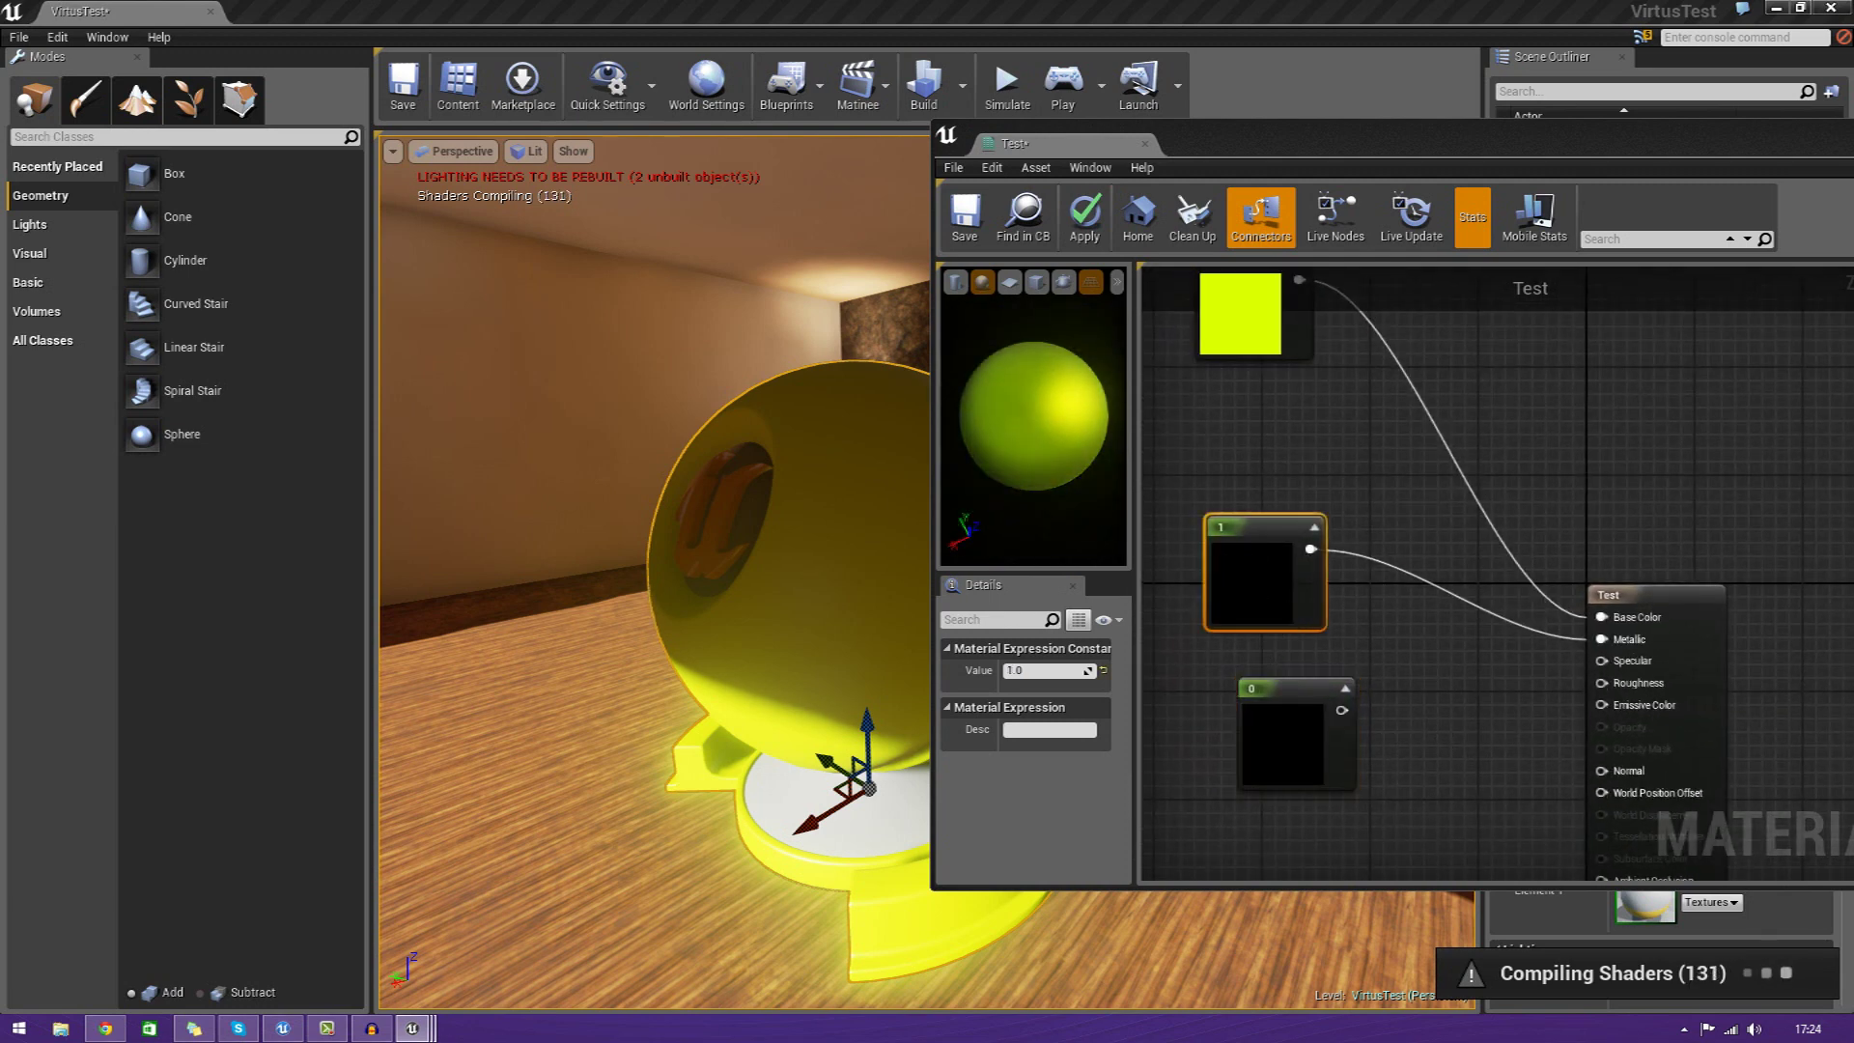
drag(1043, 430, 1047, 449)
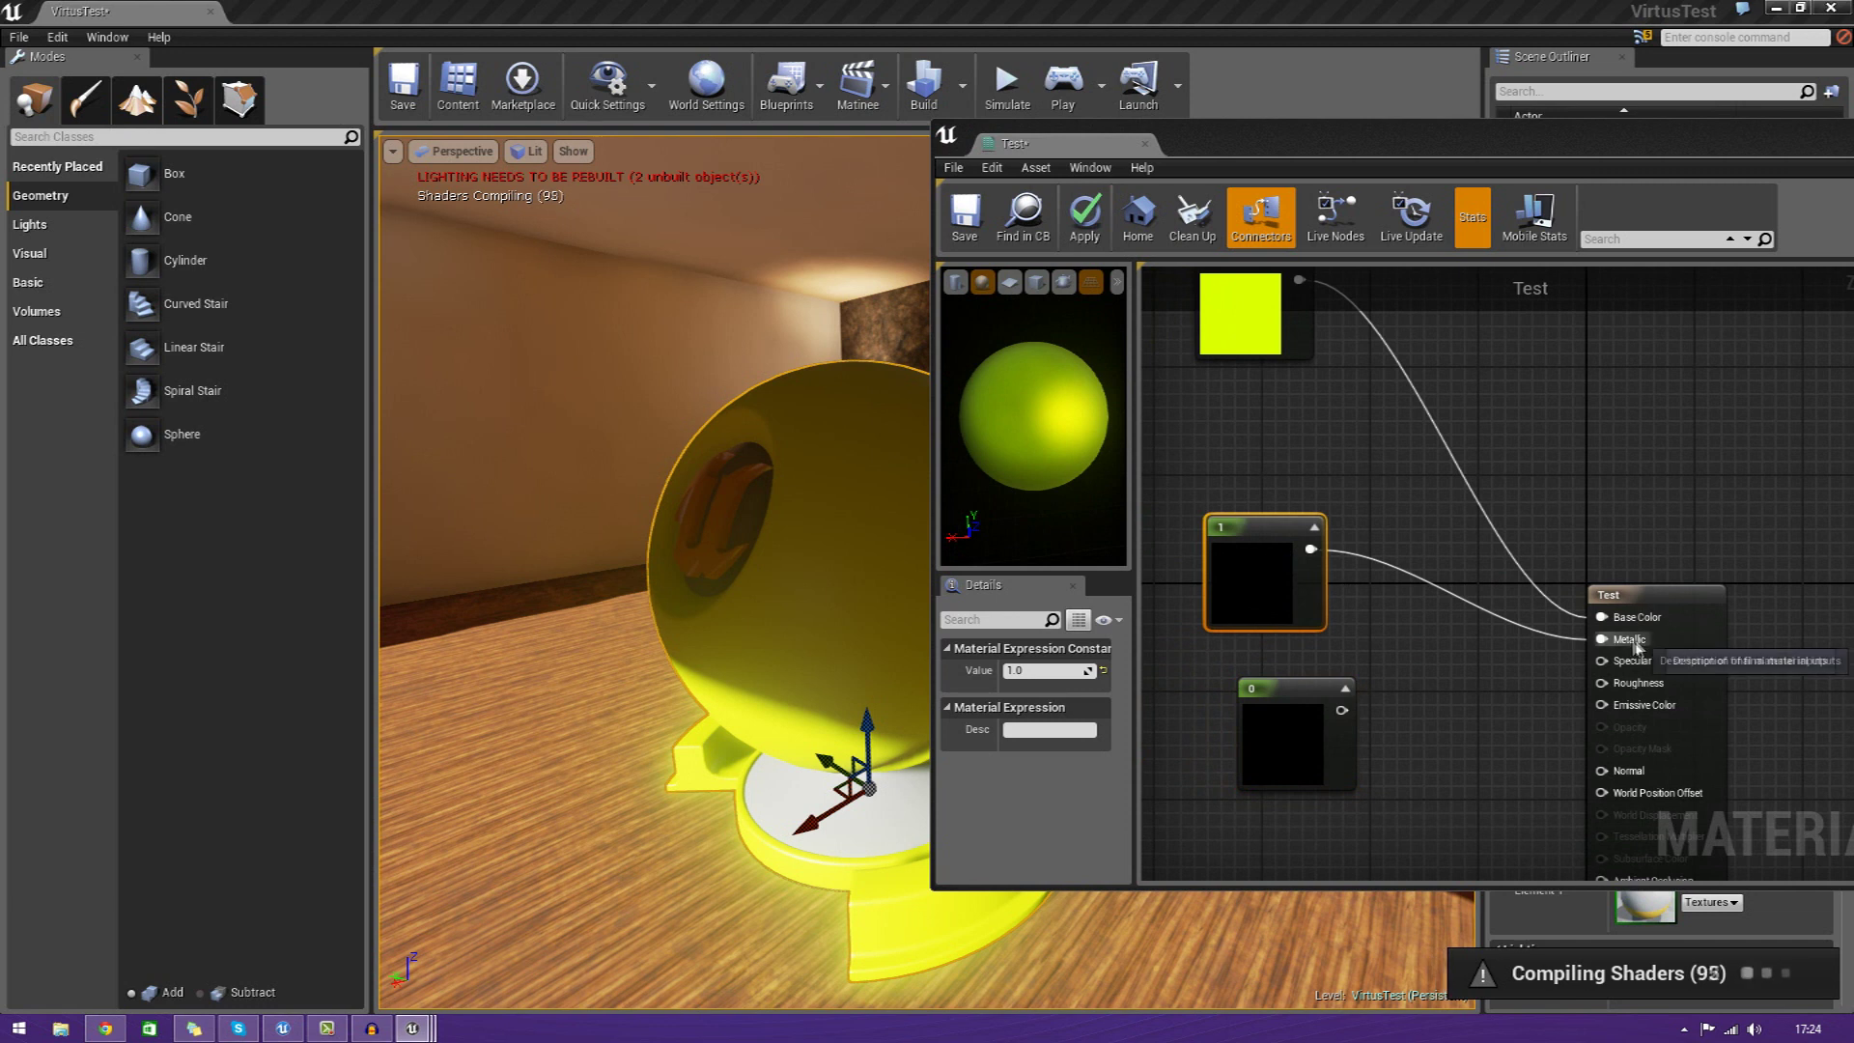
drag(1039, 403, 993, 367)
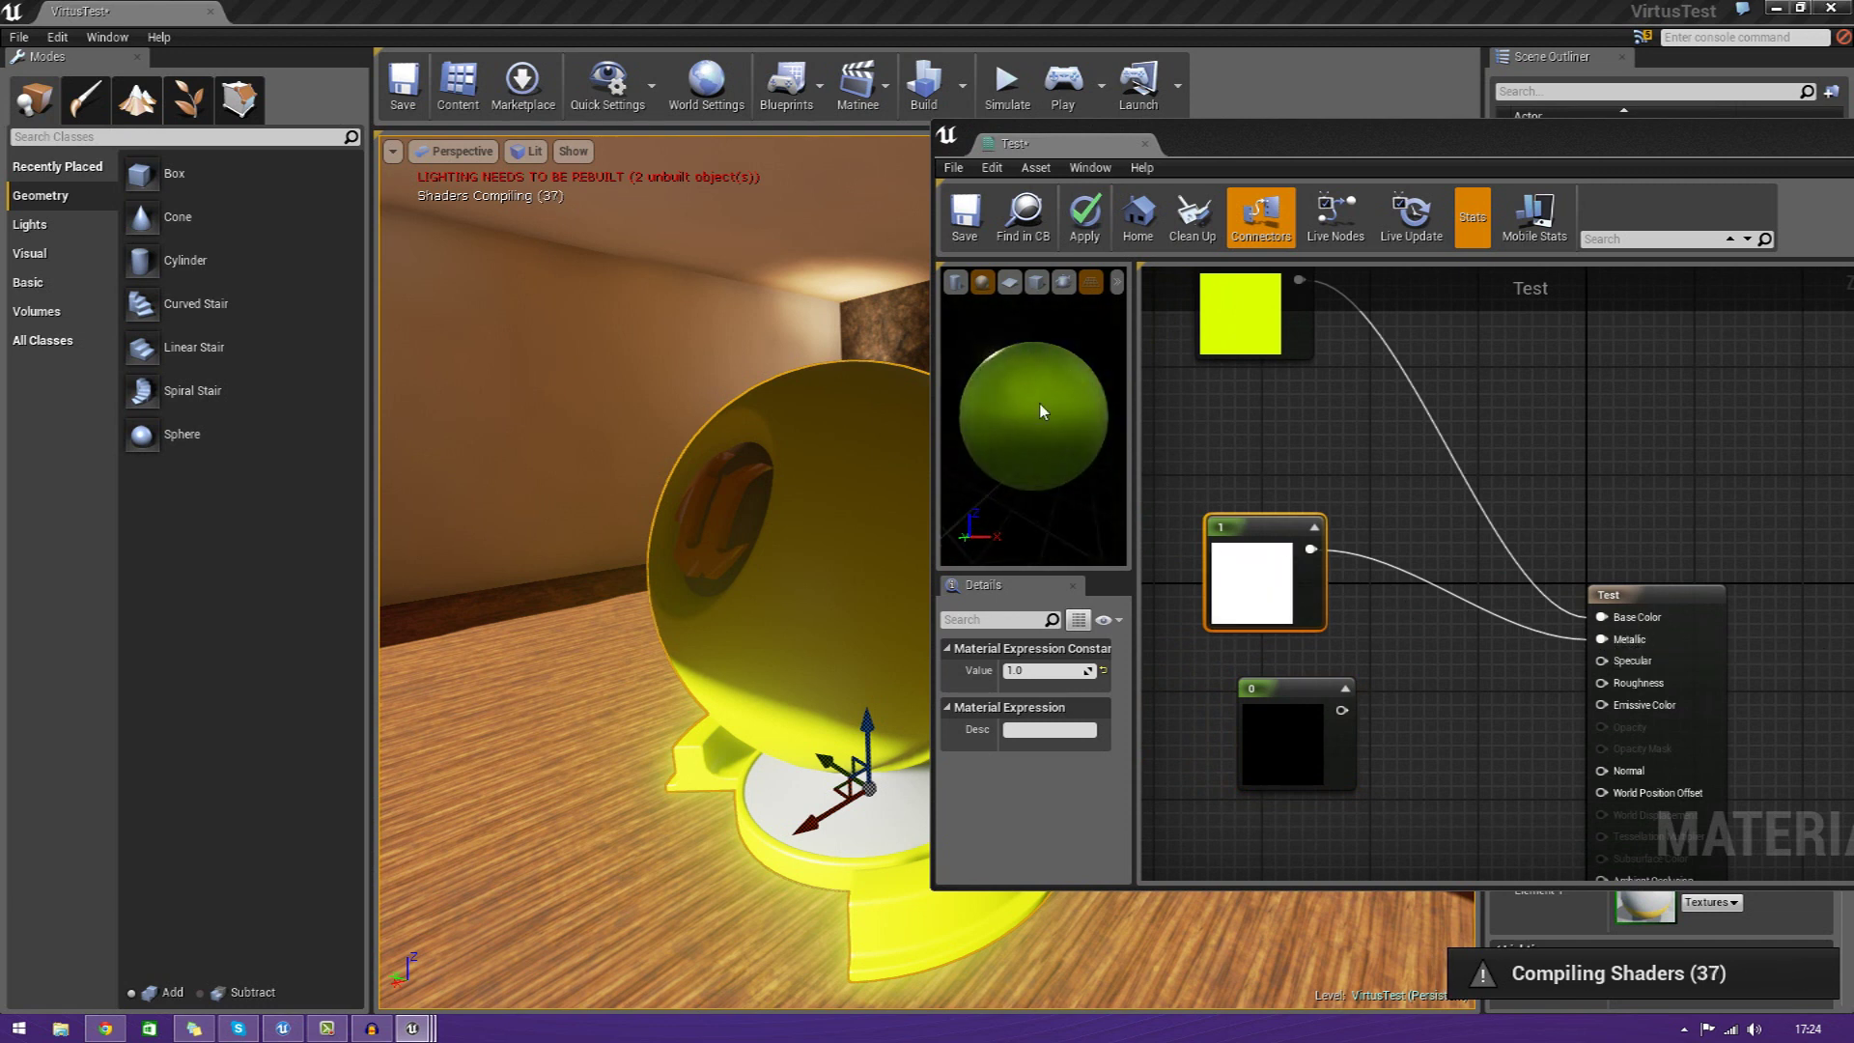
click(1084, 217)
right_drag(1222, 623, 1203, 539)
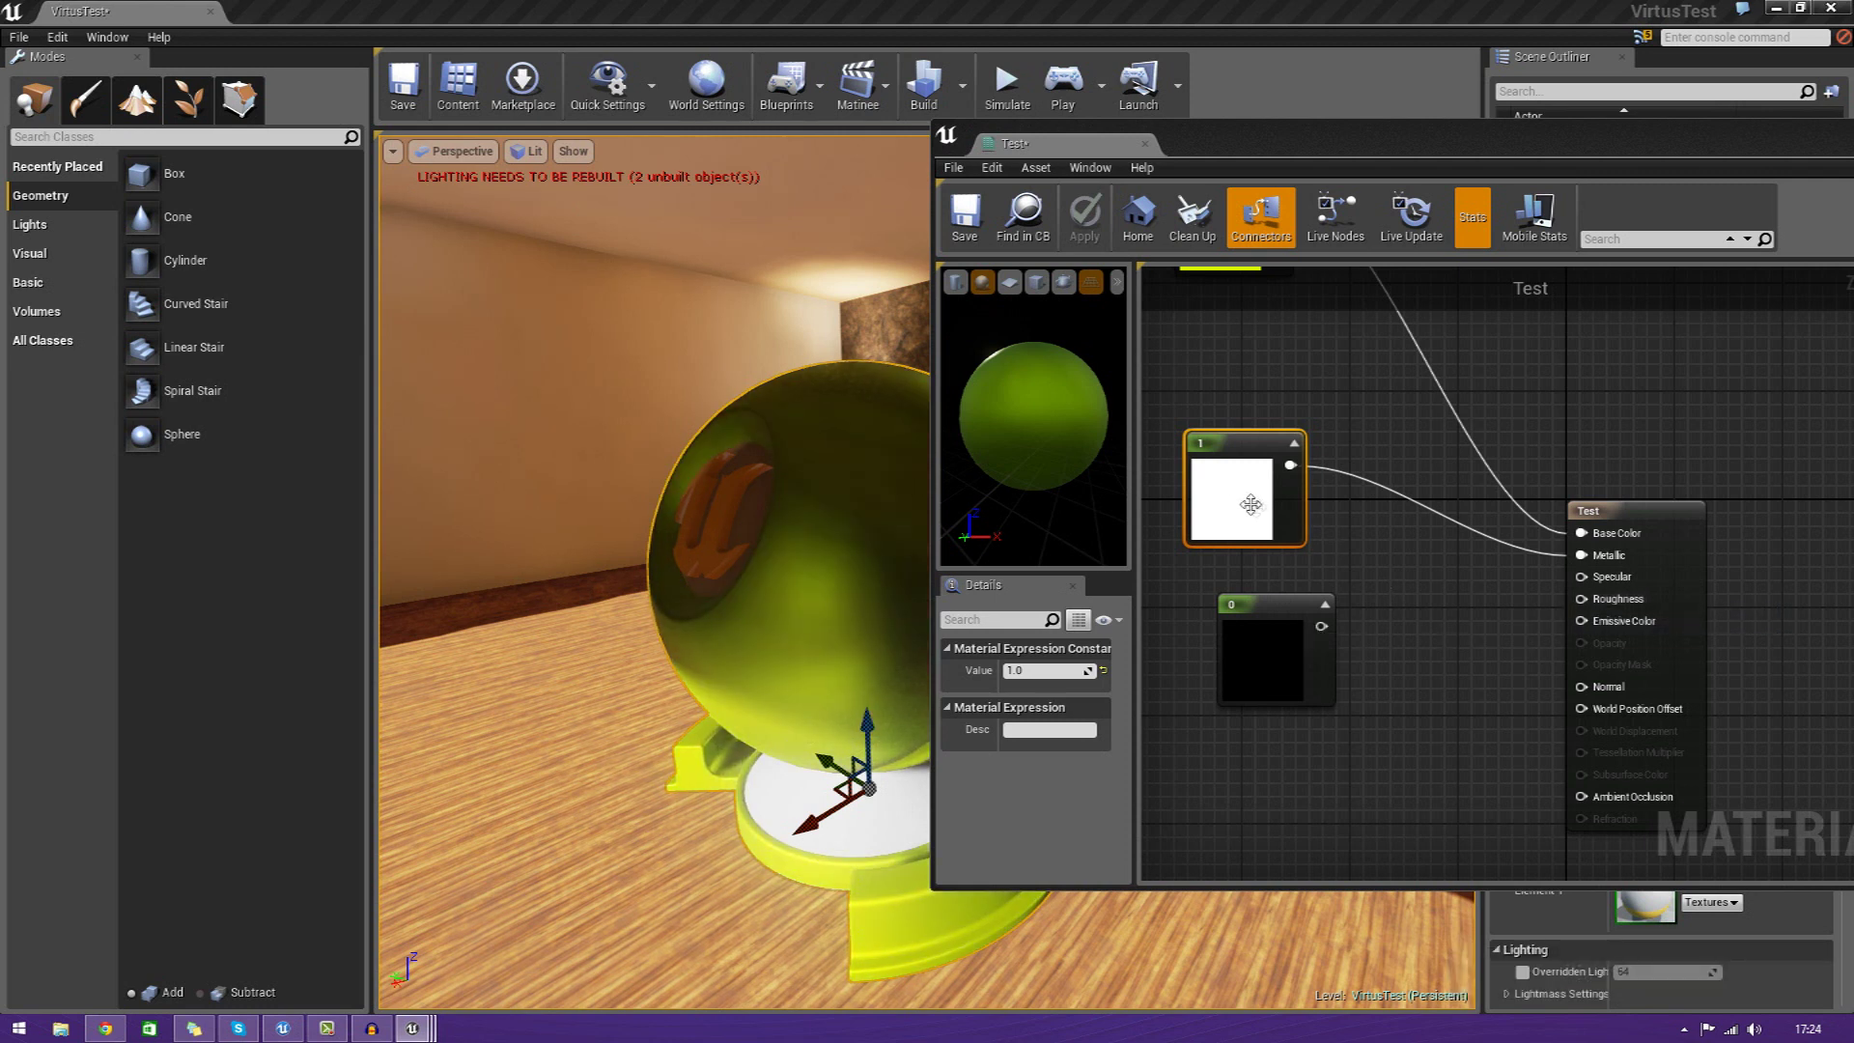
right_click(1360, 539)
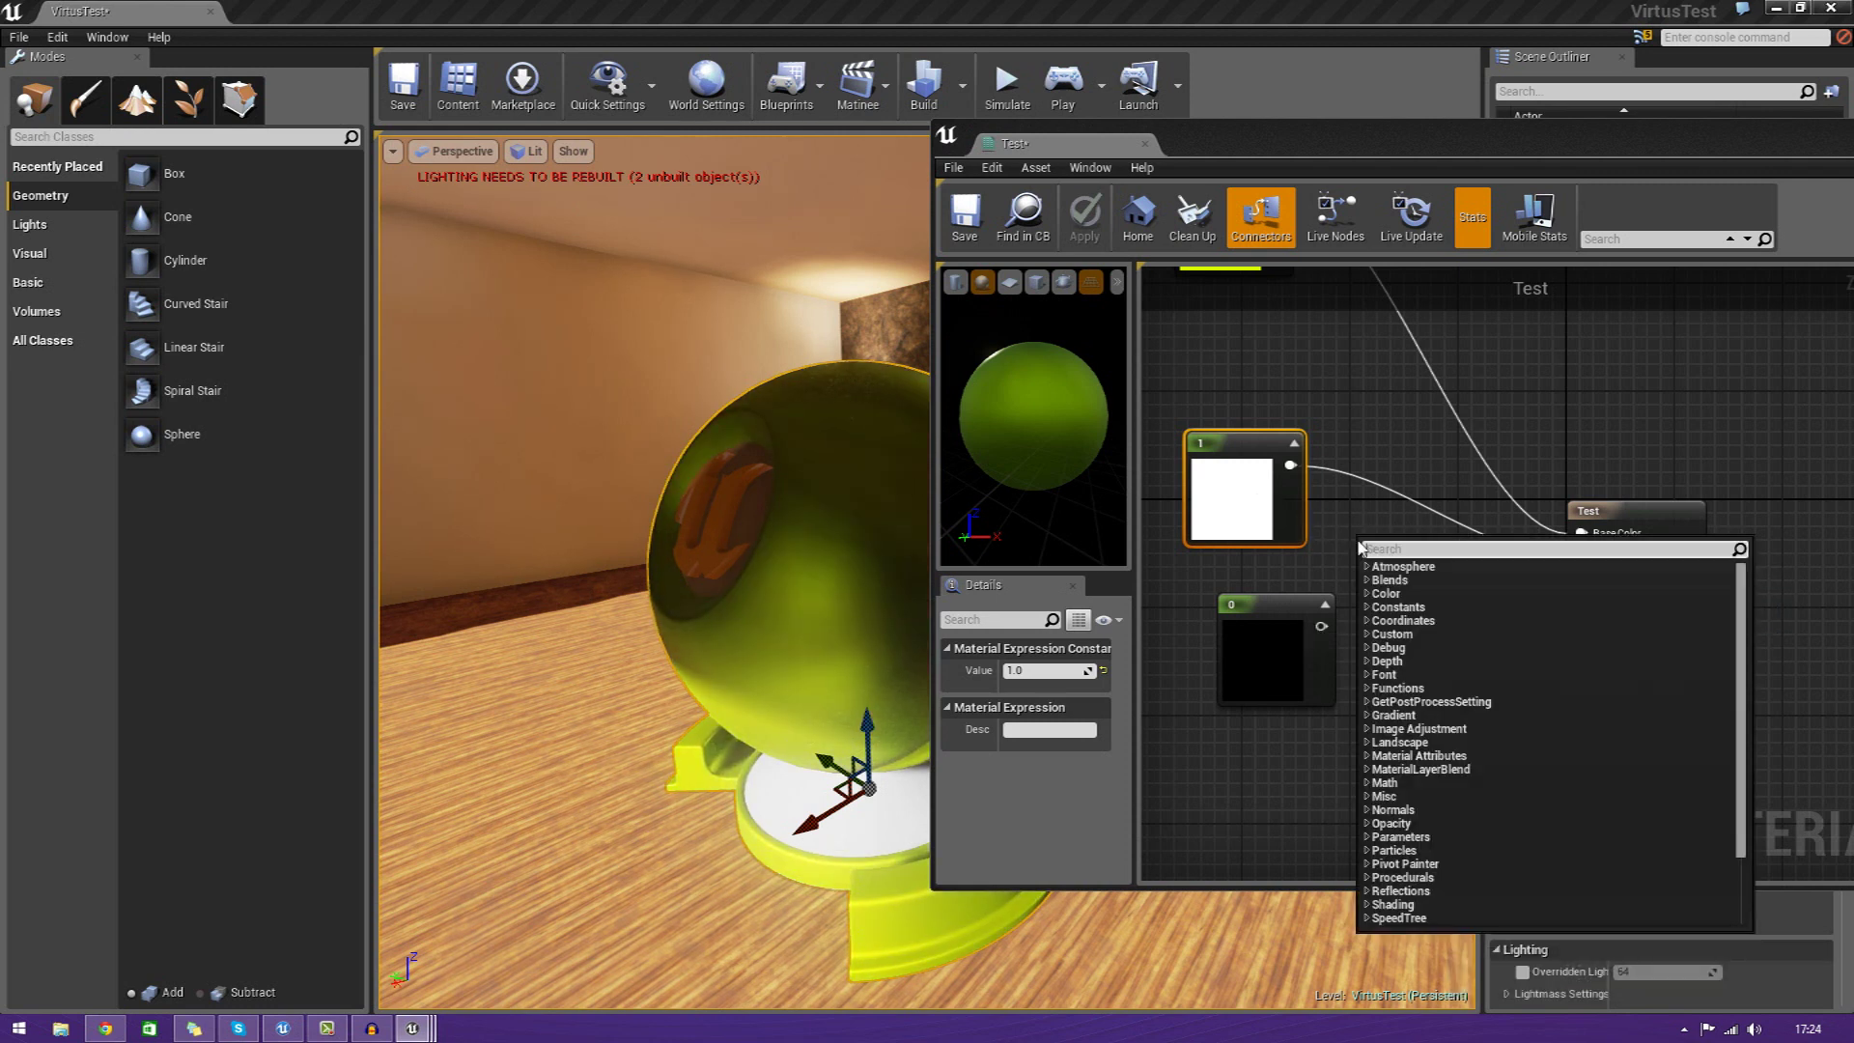
click(1367, 607)
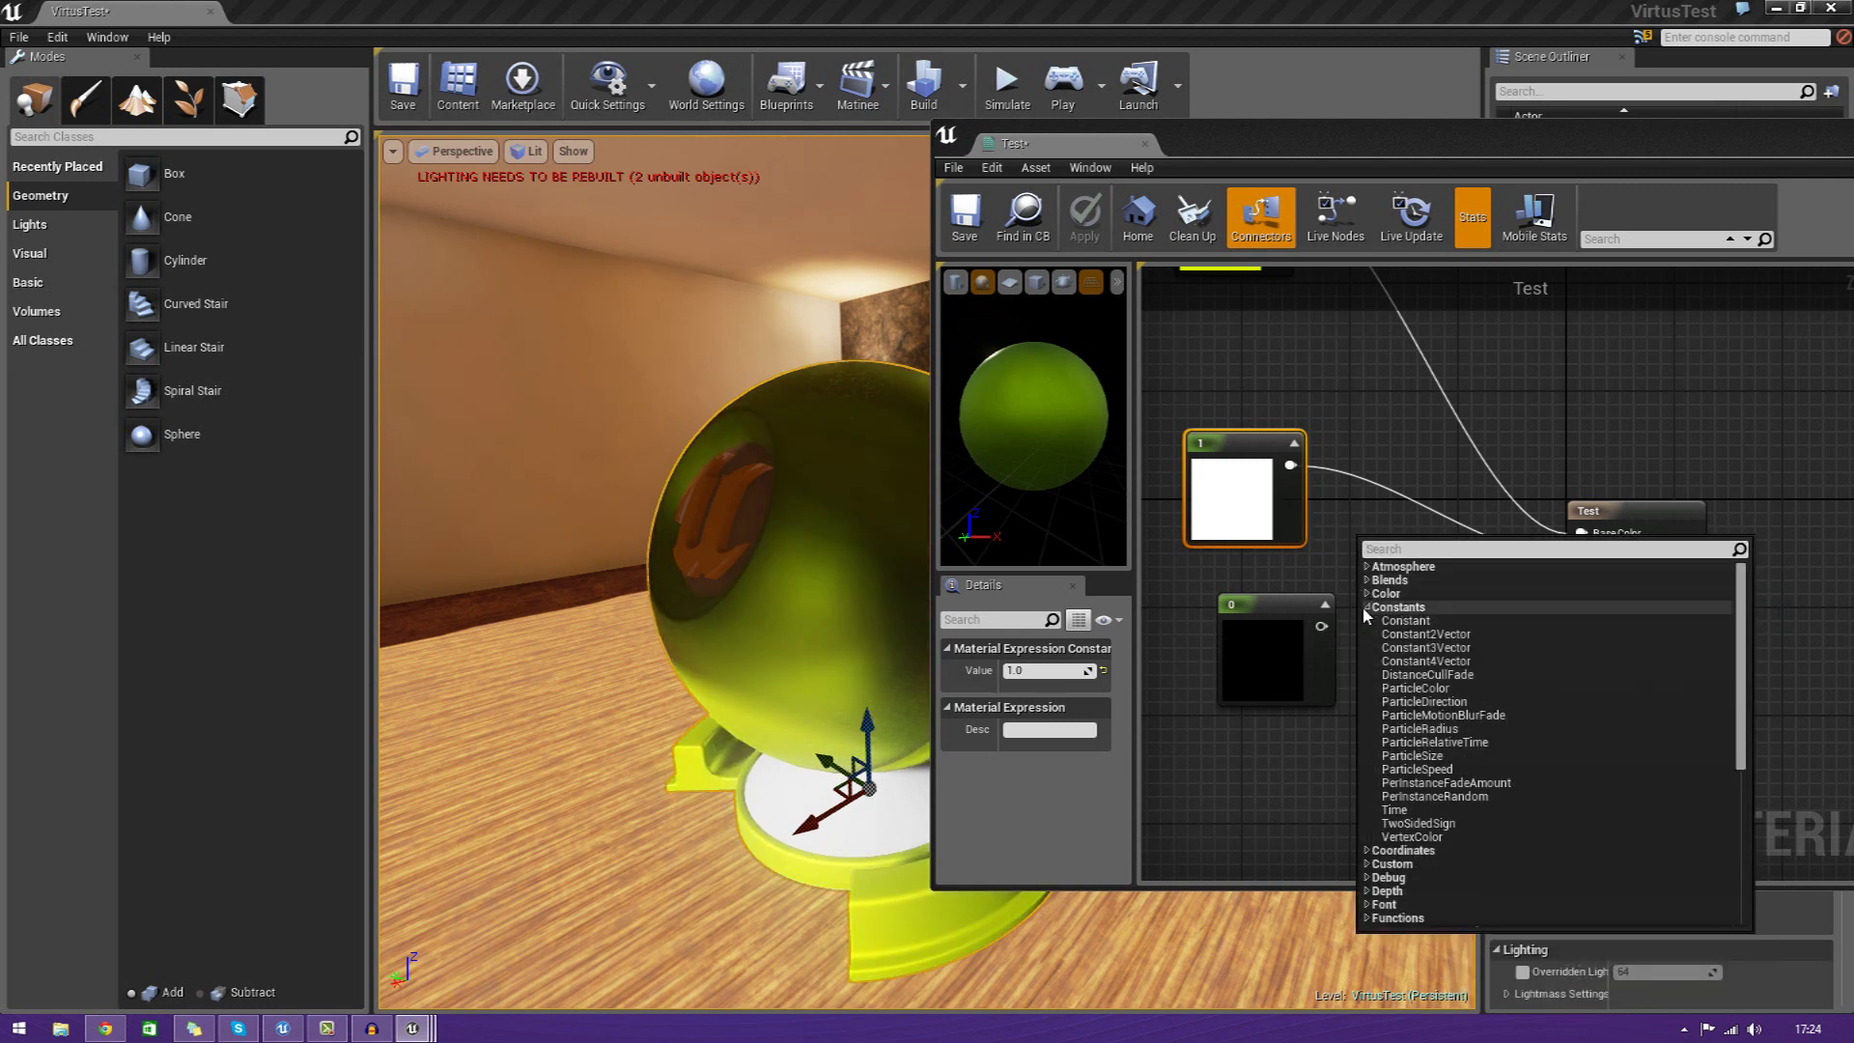
click(1421, 471)
Connect the second Constant node, valued 0, to the Test node's Roughness and apply the change
drag(1024, 488, 1111, 464)
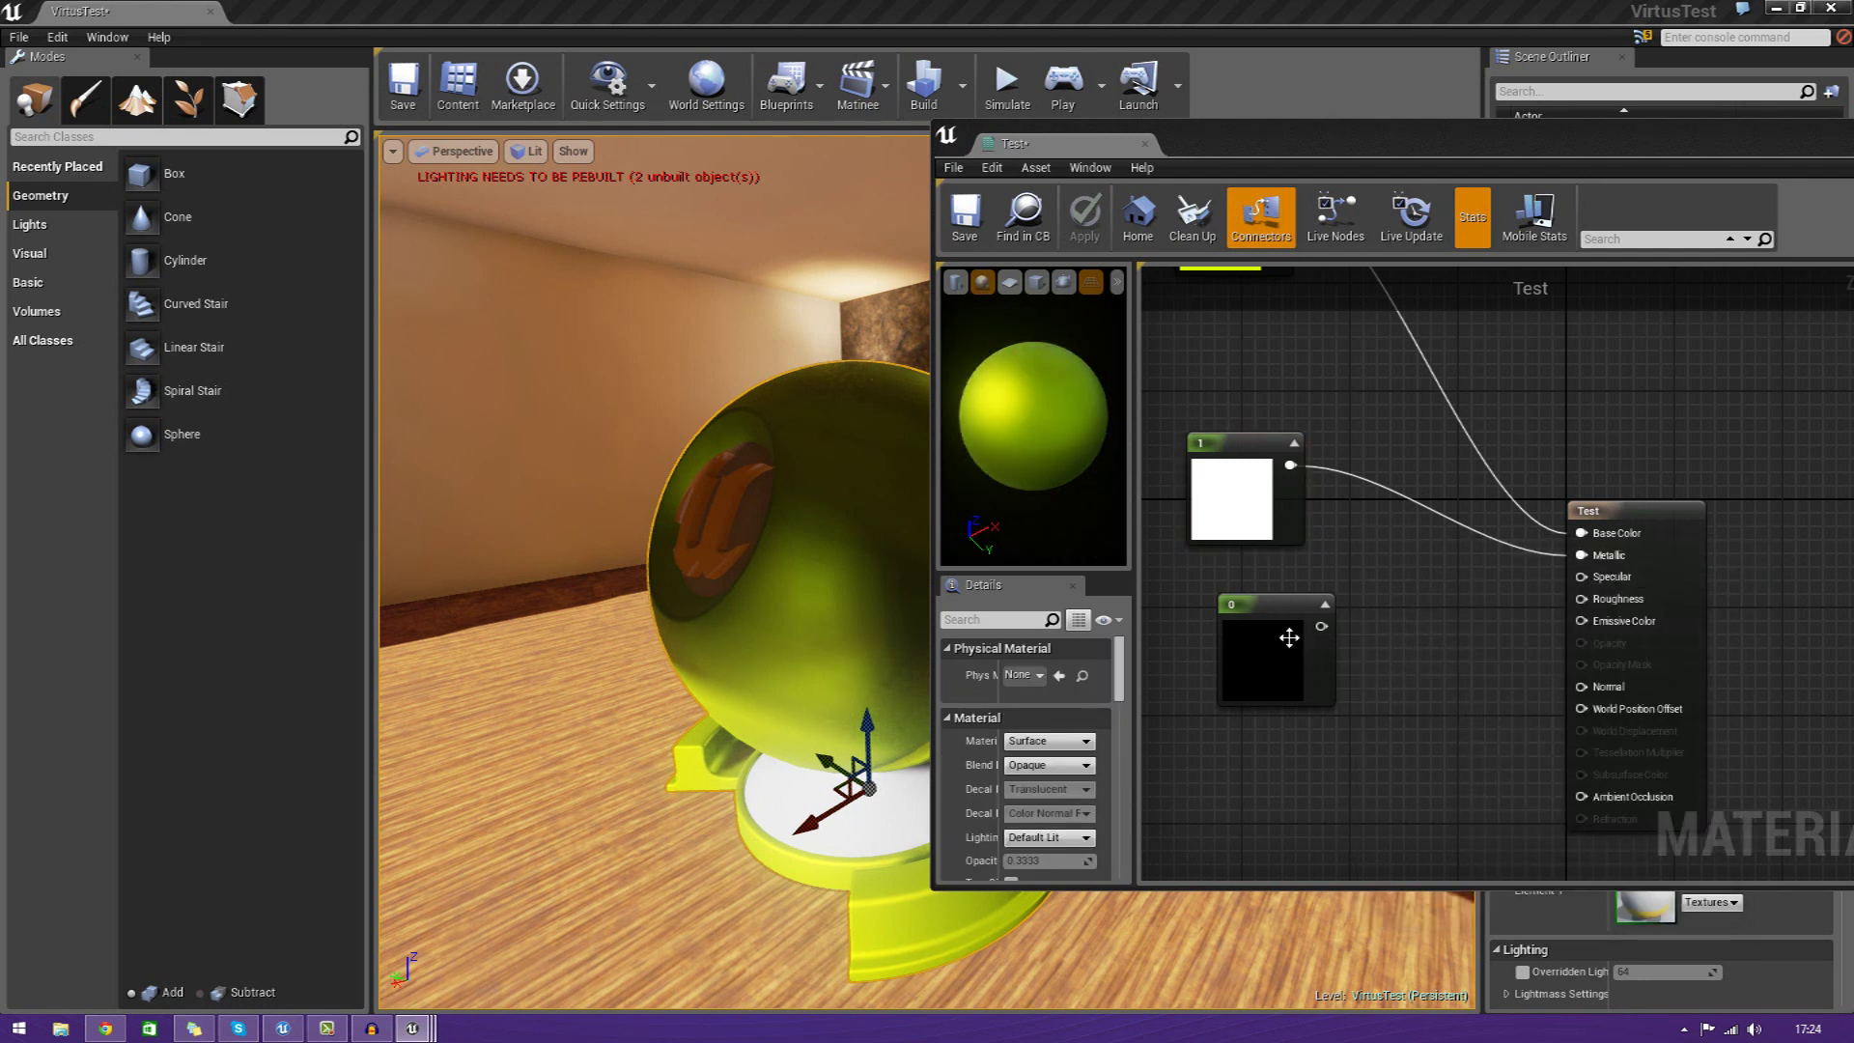
drag(1321, 629, 1601, 607)
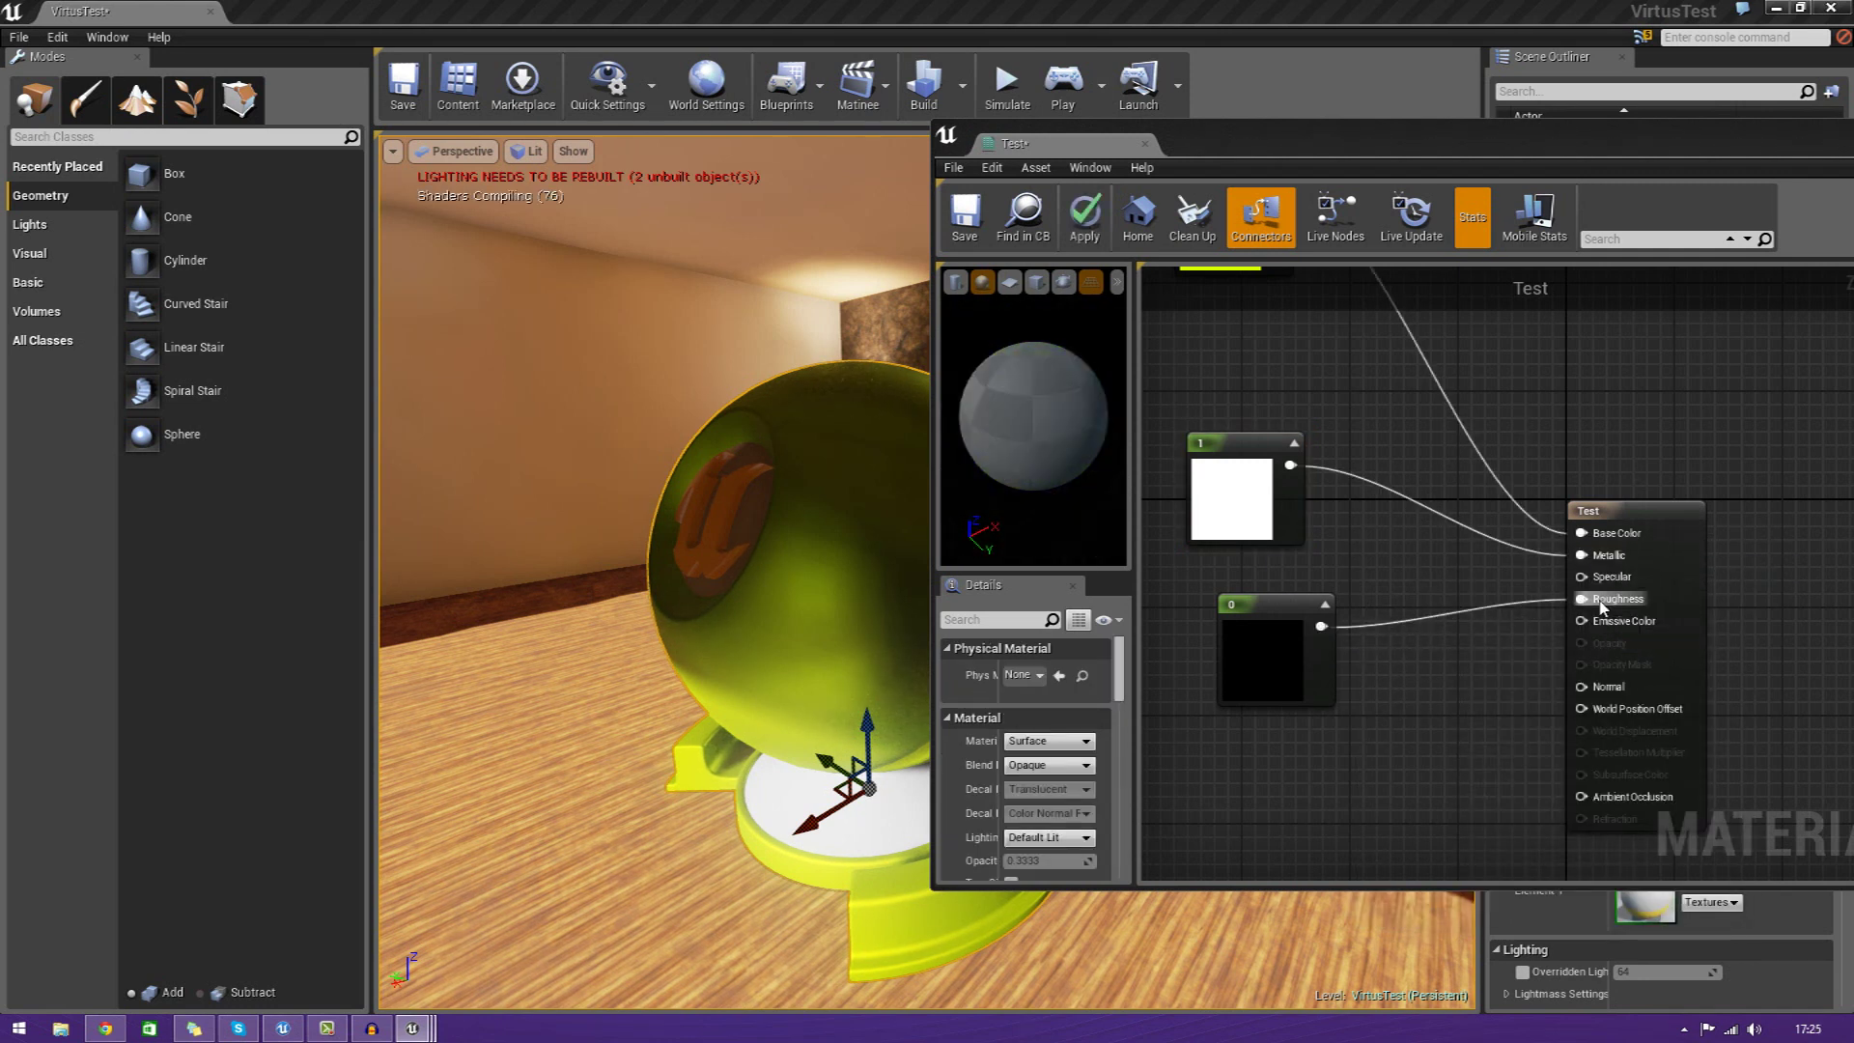
click(1255, 665)
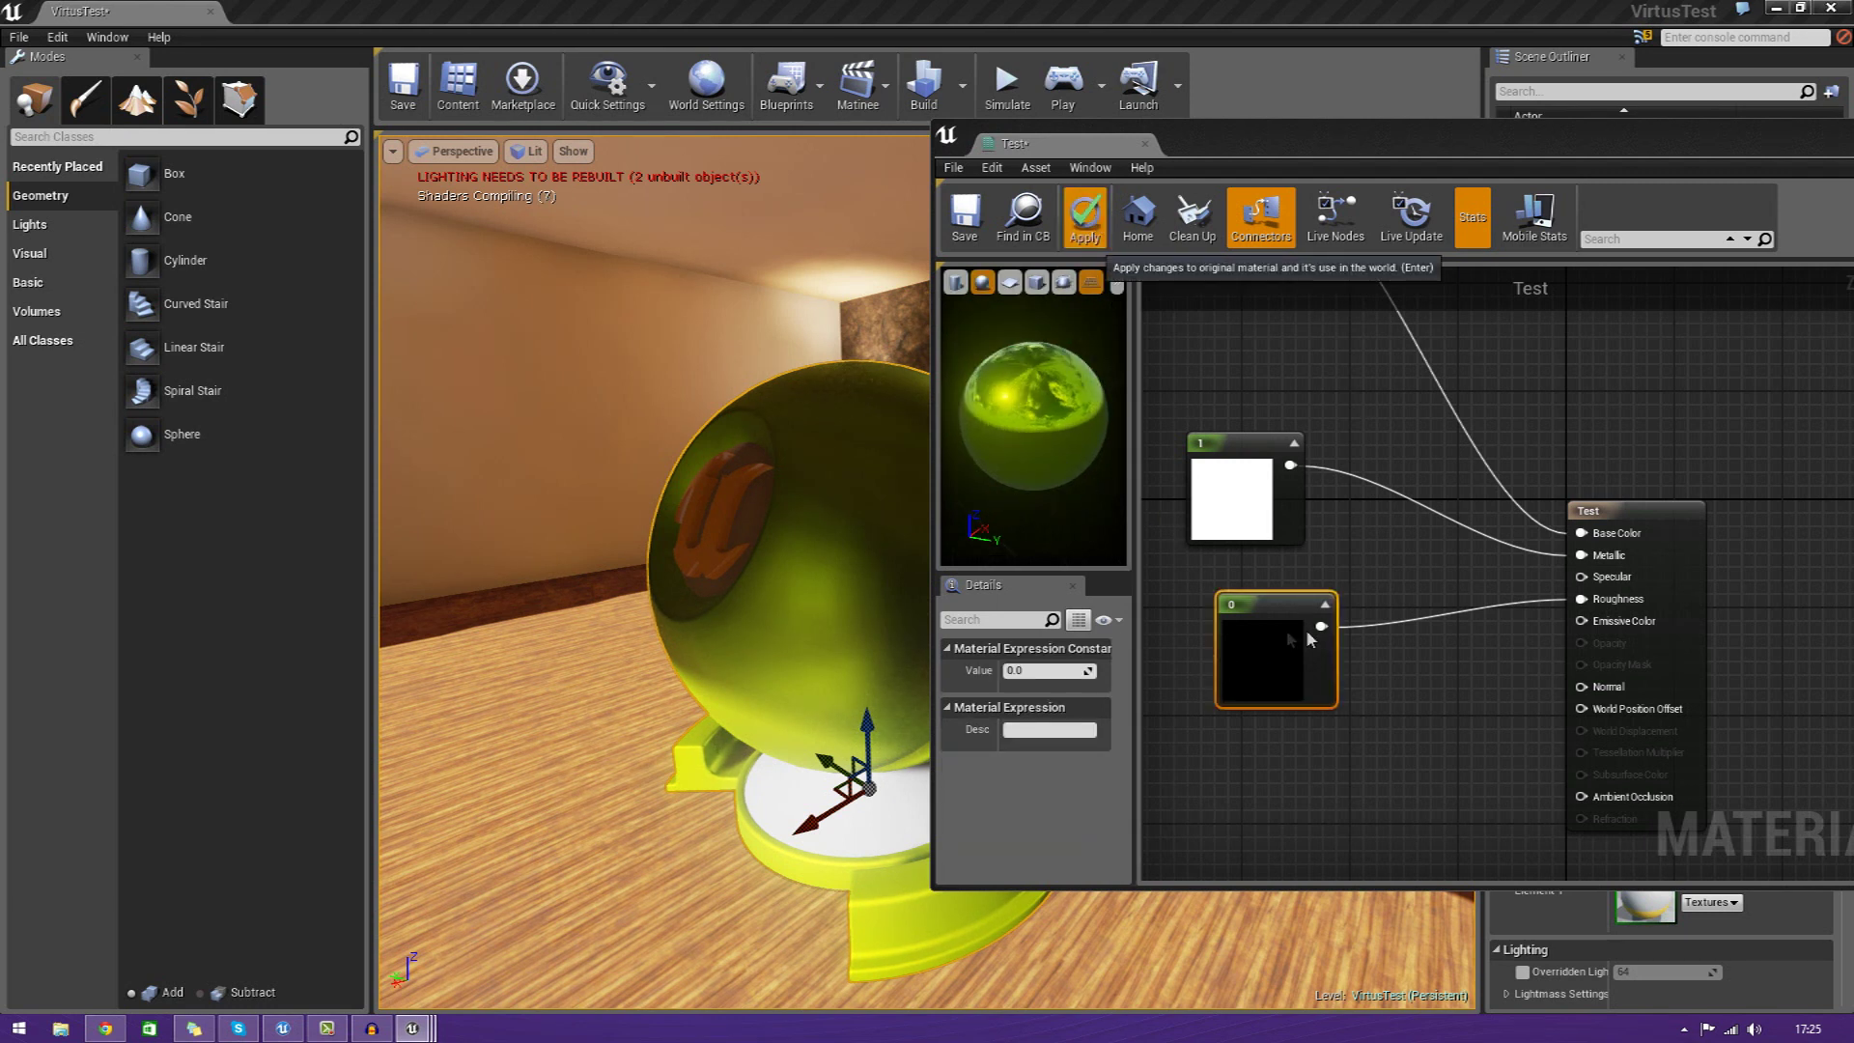
key(Return)
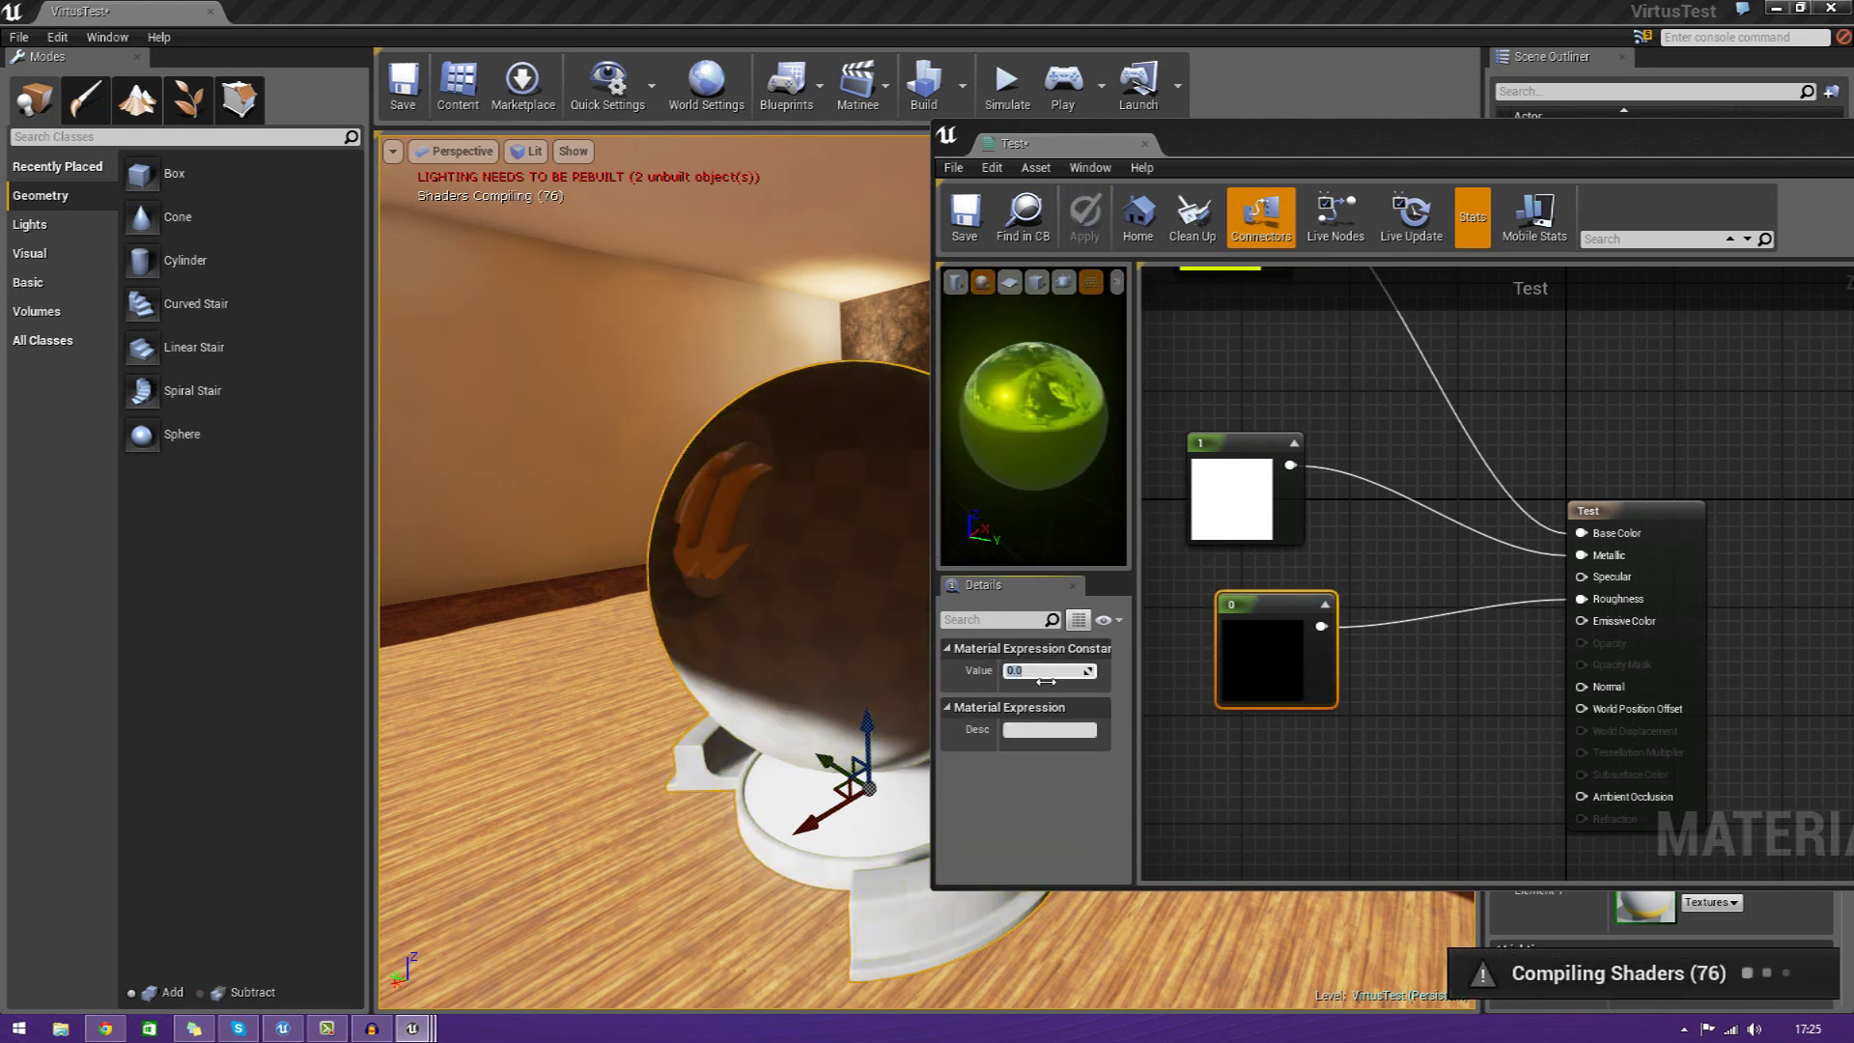
Set the Roughness constant to 1, apply the change and inspect the preview sphere
text(1)
key(Return)
click(1086, 227)
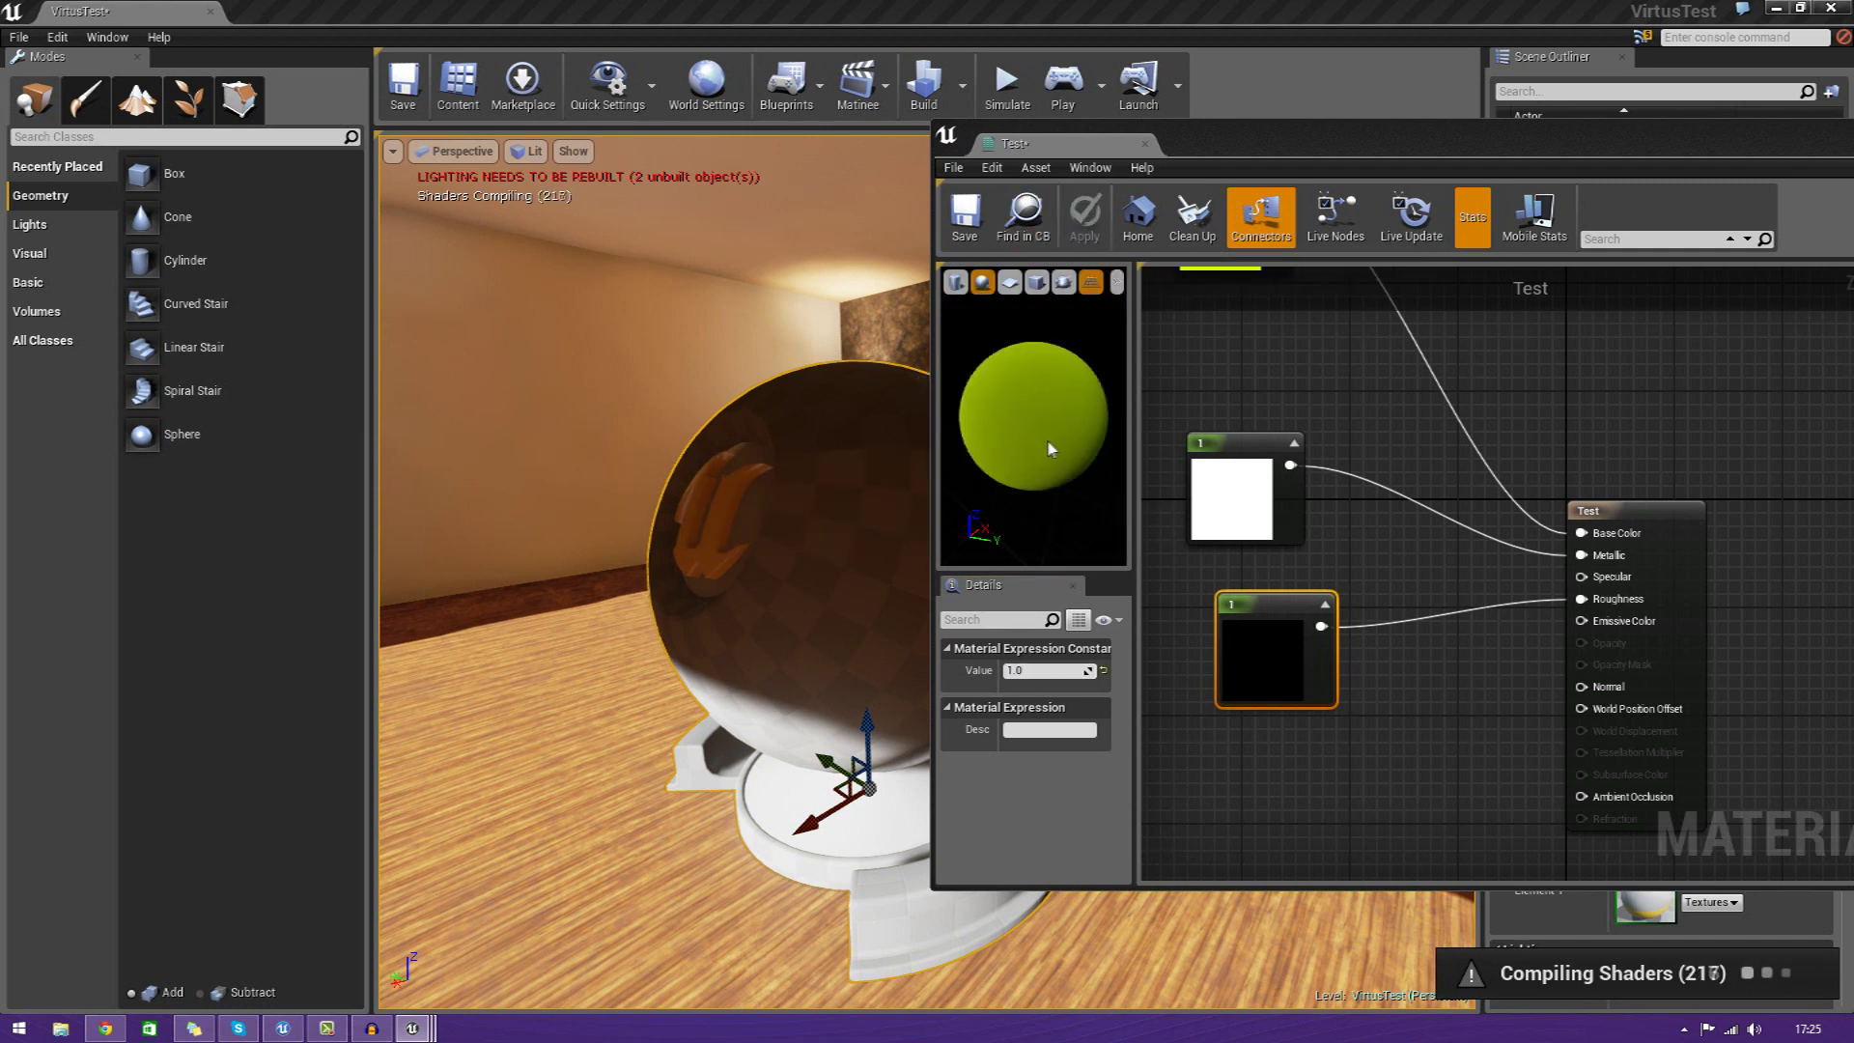
mouse_move(1033, 415)
mouse_down()
mouse_move(1072, 411)
mouse_move(1029, 464)
mouse_up()
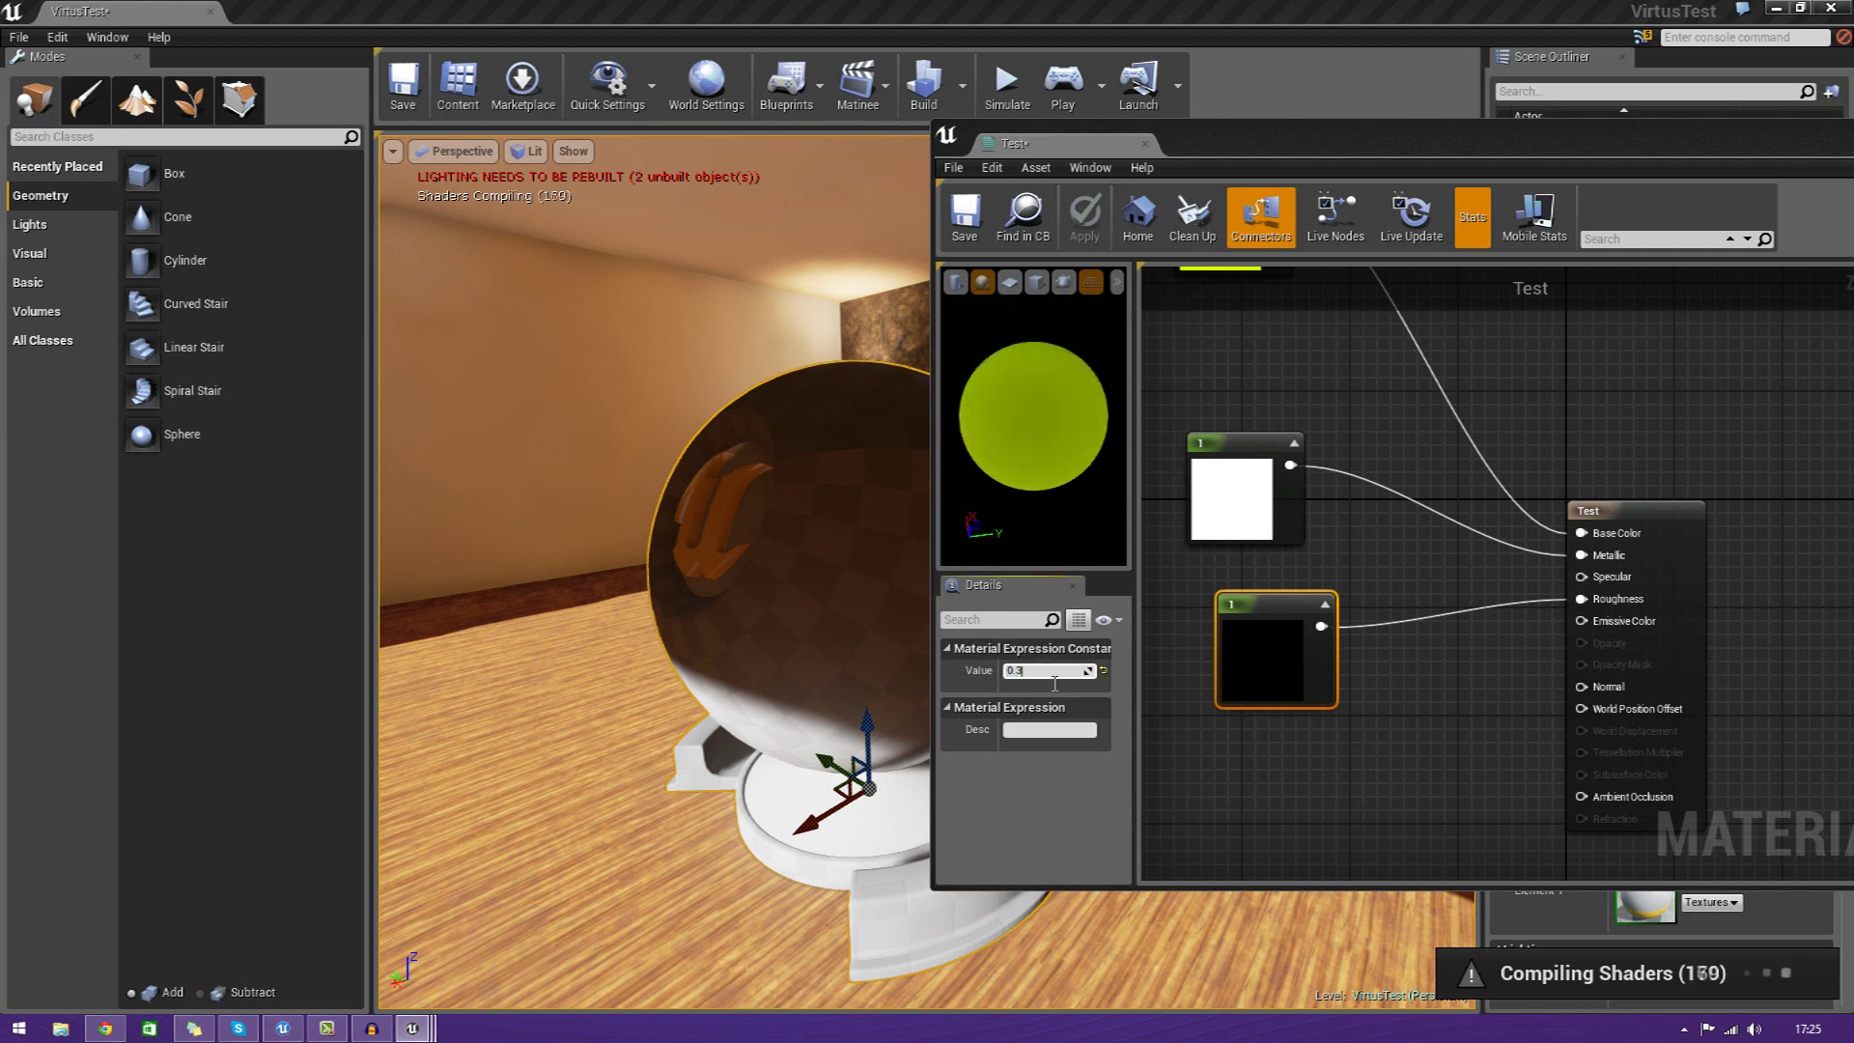
Try Roughness constant values of 0.3 and 0.2, settle on 0.25 and apply the change to the material
key(Return)
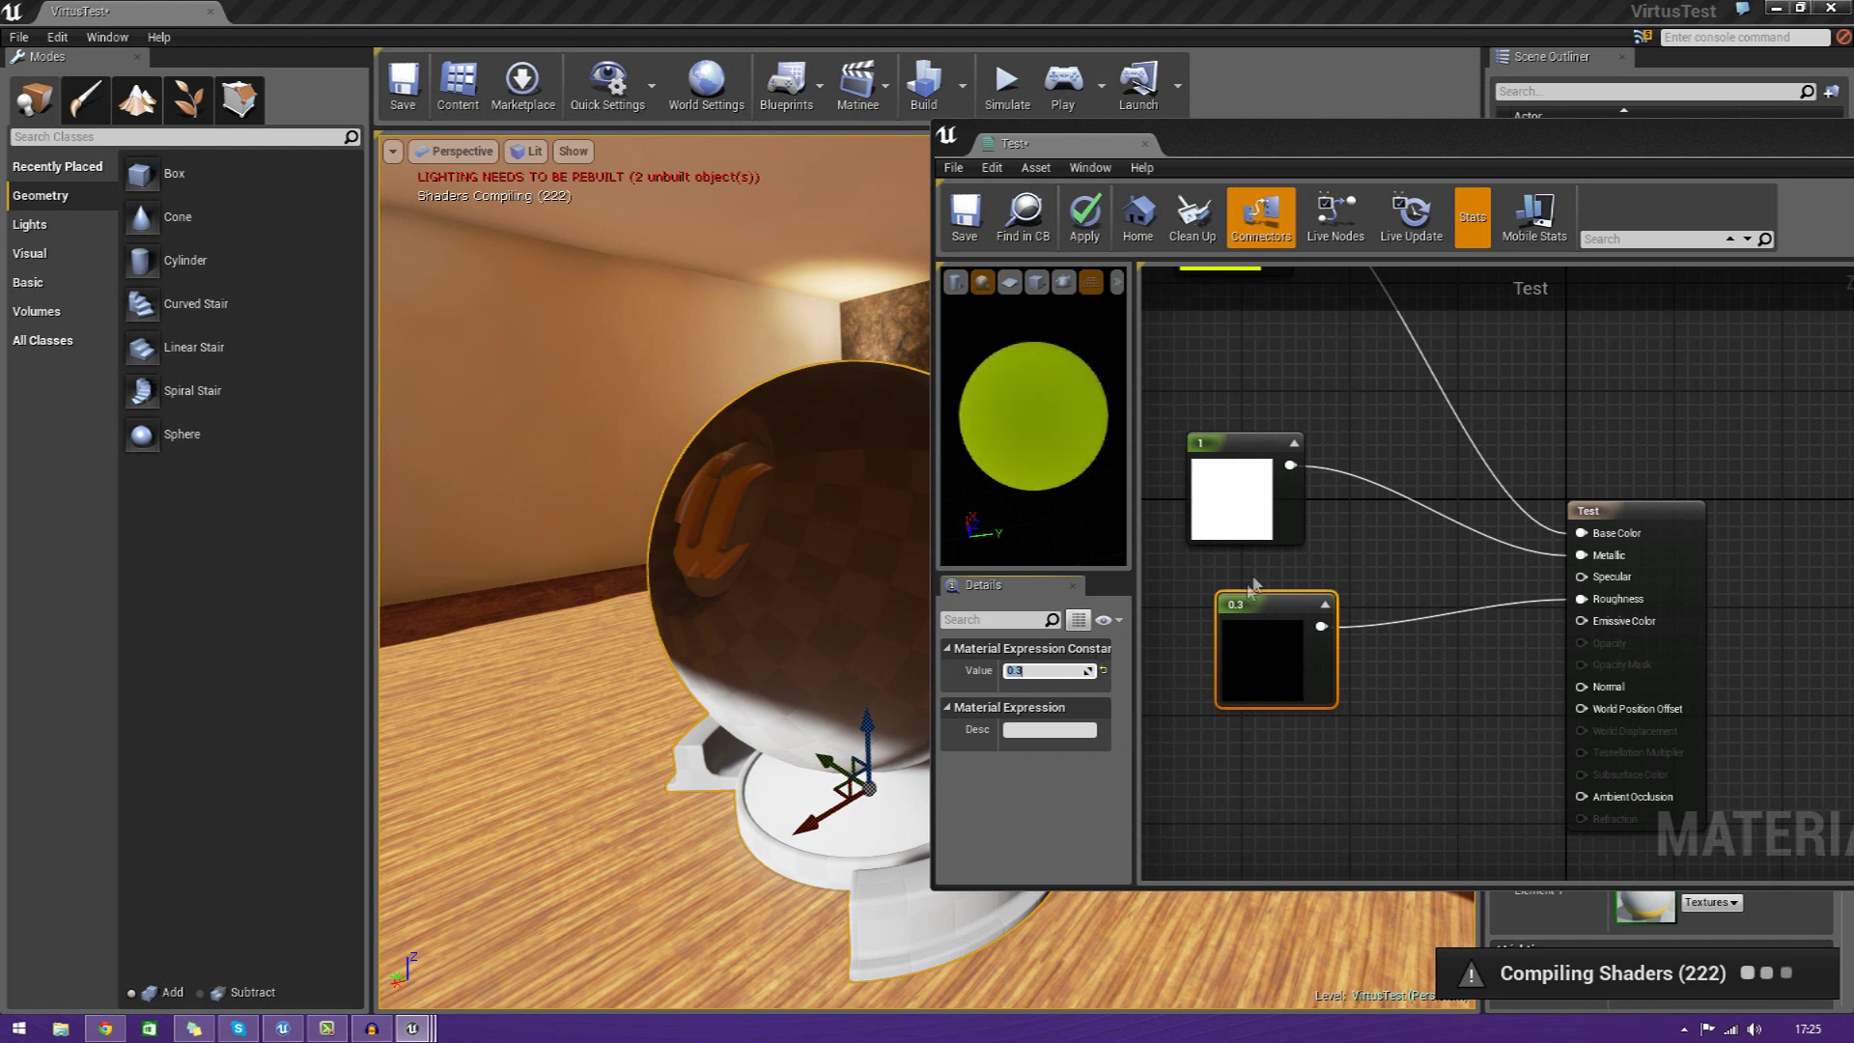
mouse_move(1078, 511)
mouse_down()
mouse_move(1048, 507)
mouse_move(1079, 510)
mouse_up()
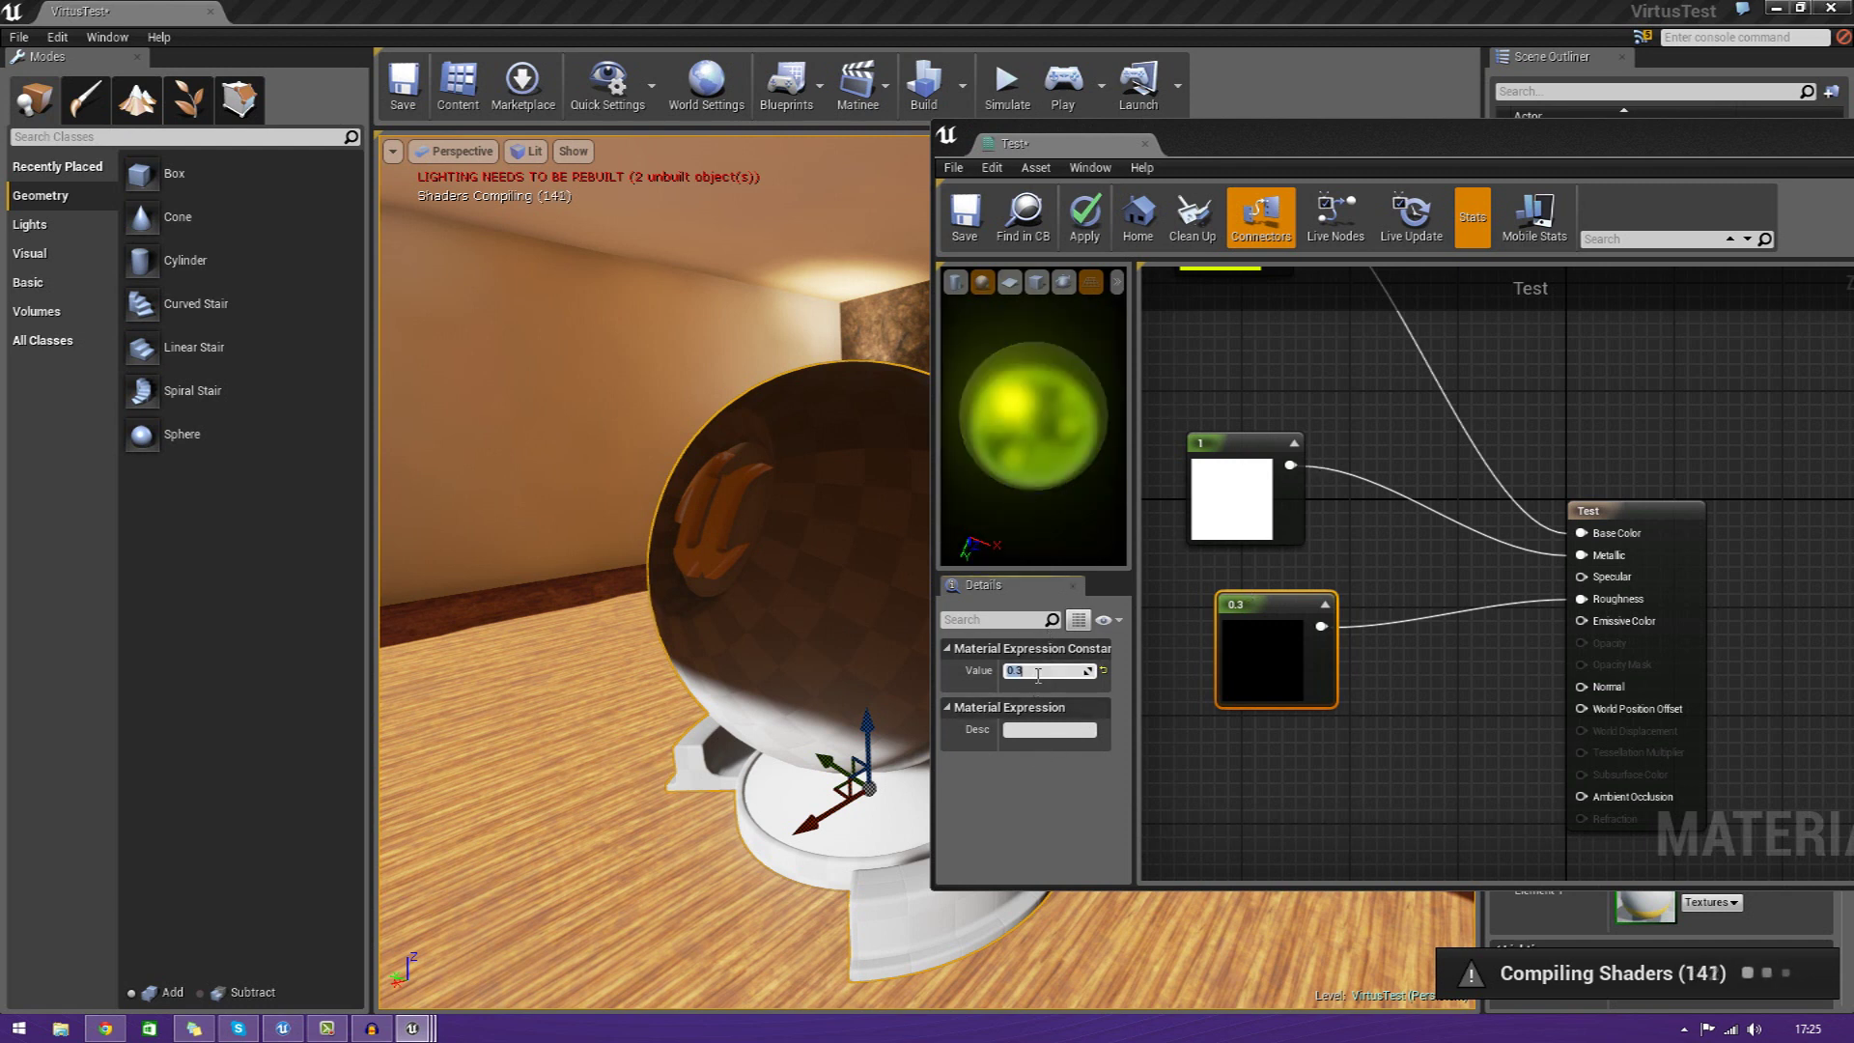
key(Return)
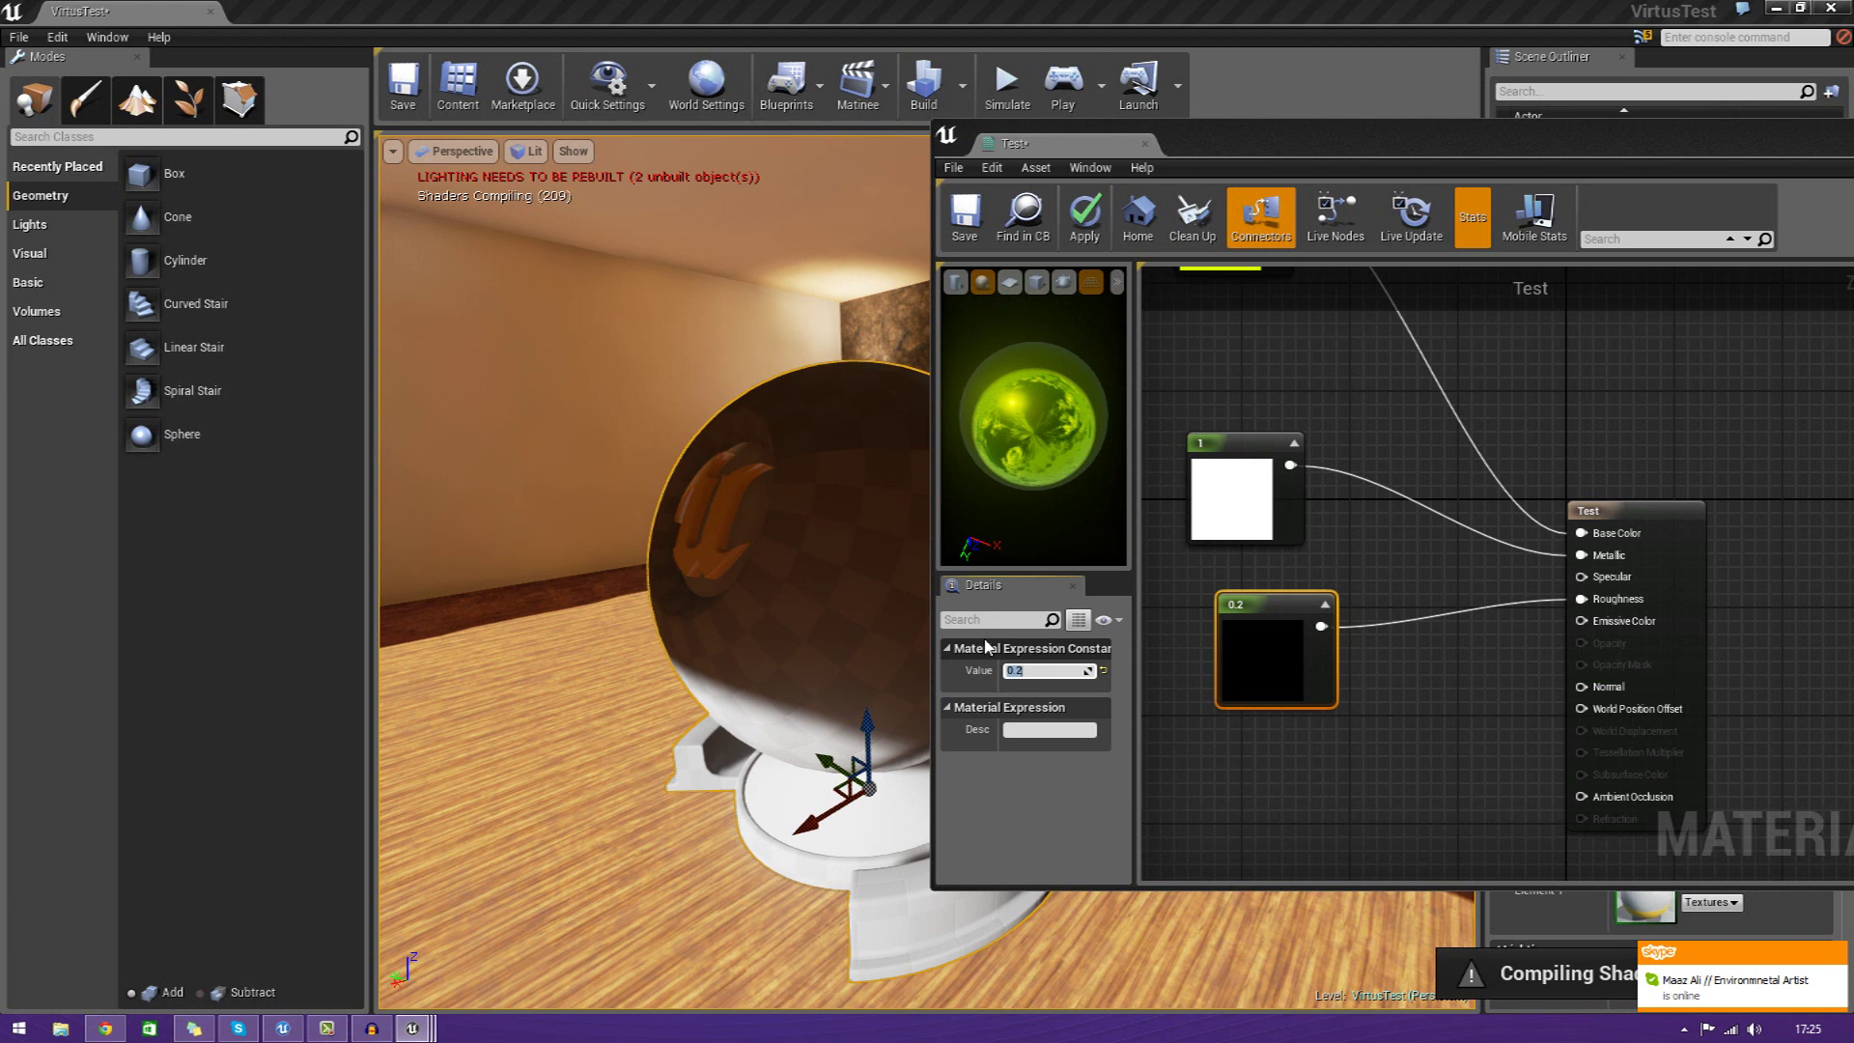
text(5)
key(Return)
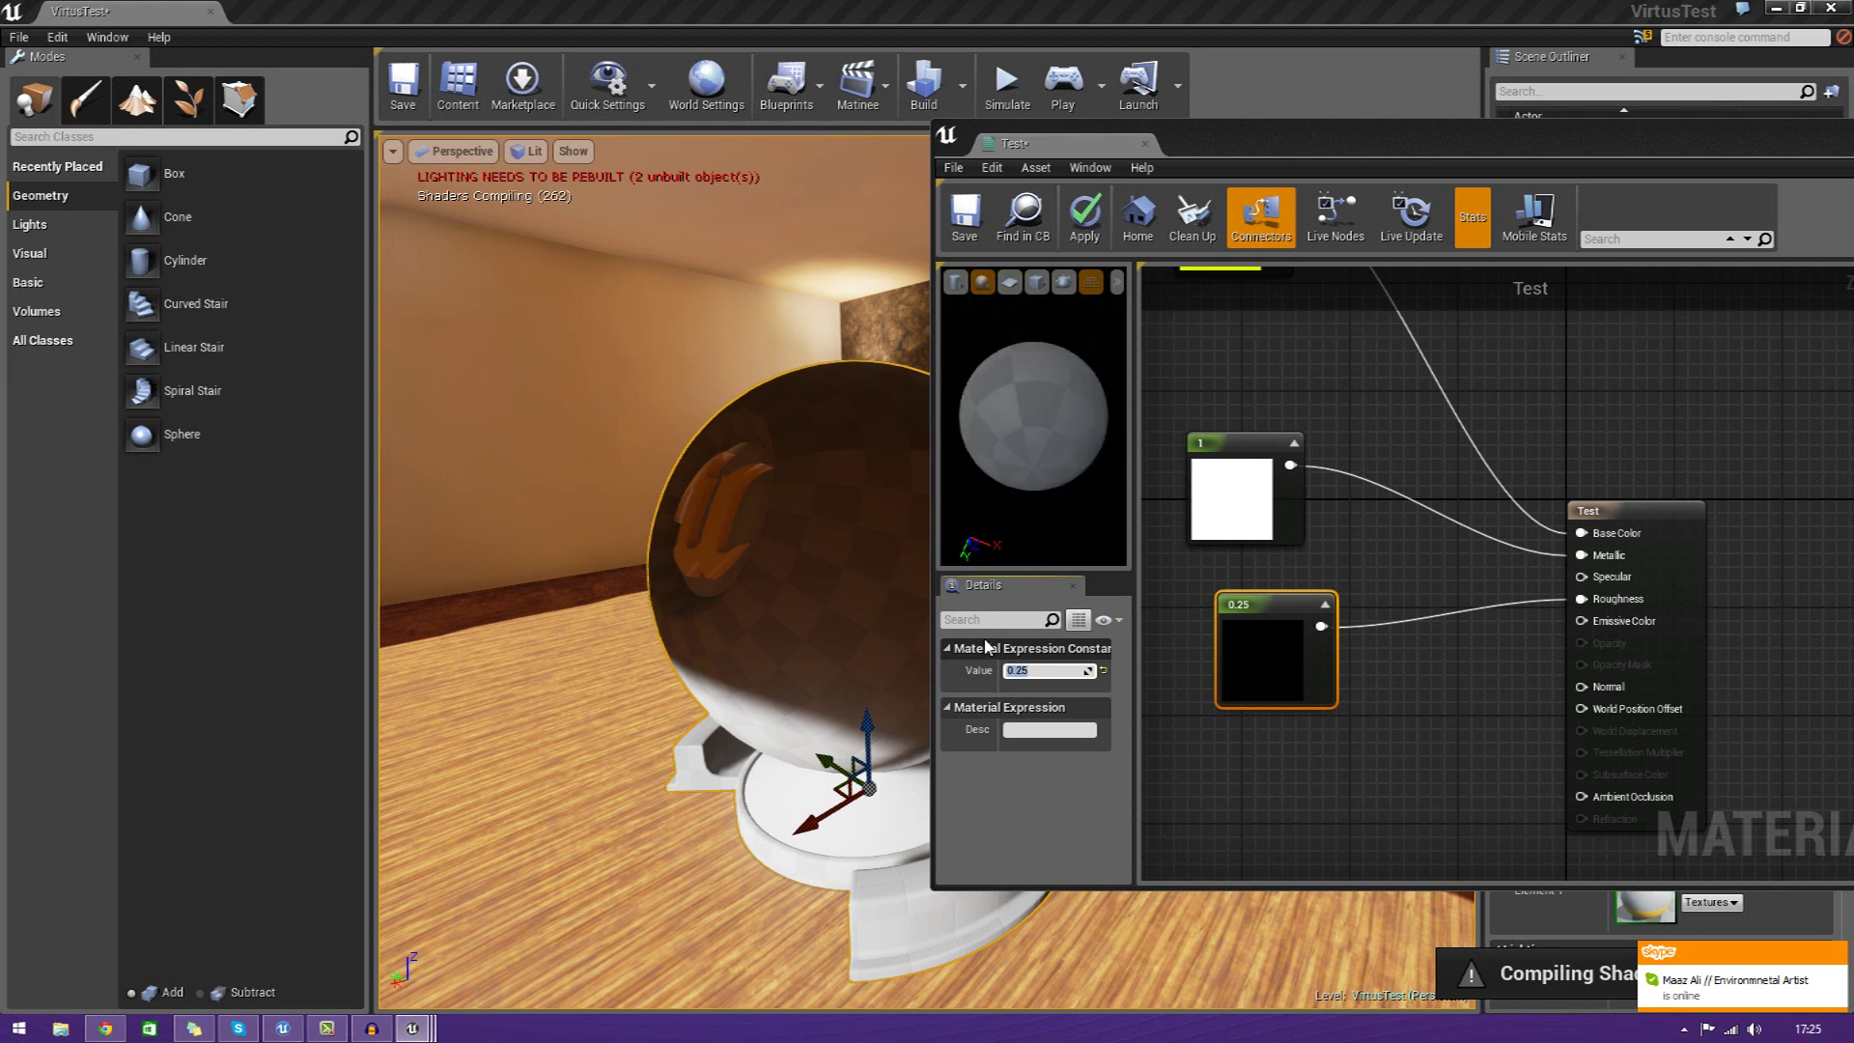
click(1091, 232)
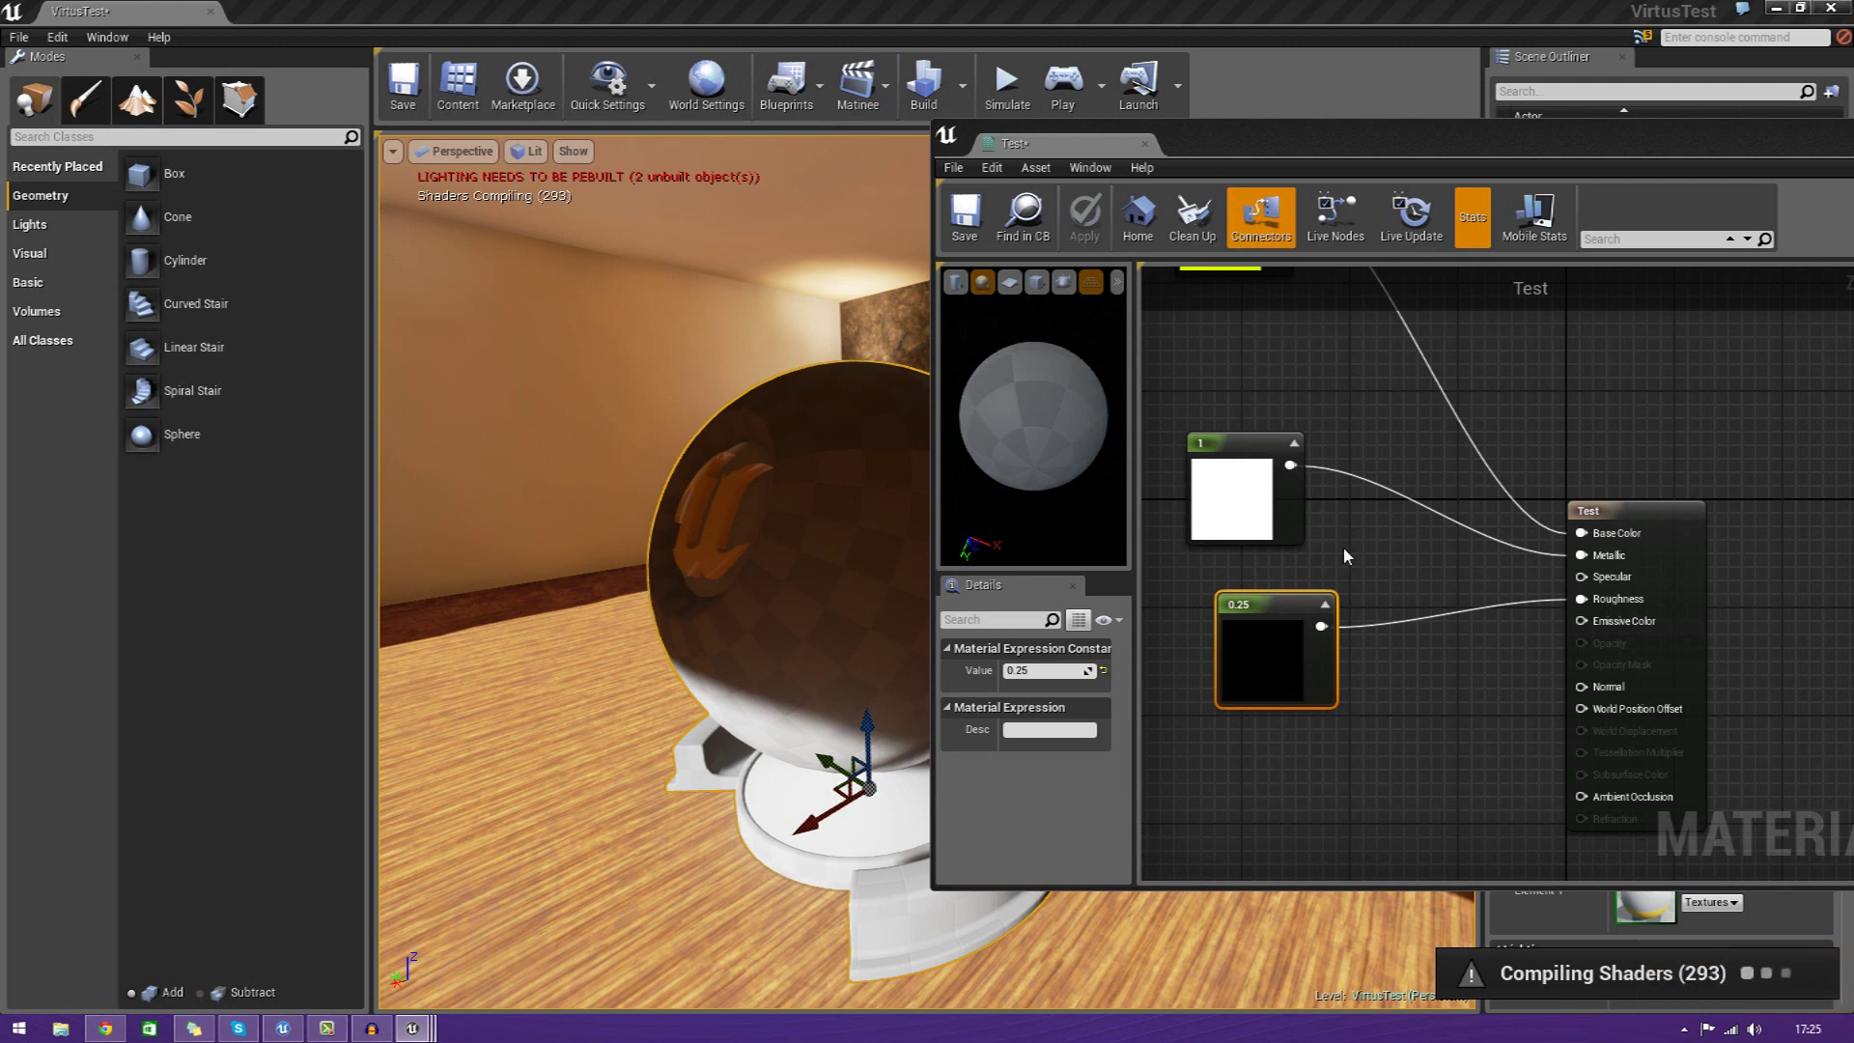
Examine the Metallic and Roughness constants and their combined effect on the preview sphere from several angles
right_drag(1344, 550, 1341, 642)
mouse_move(1500, 636)
right_down()
mouse_move(1540, 628)
mouse_move(1499, 429)
mouse_move(1494, 610)
mouse_move(1468, 620)
mouse_move(1495, 647)
right_up()
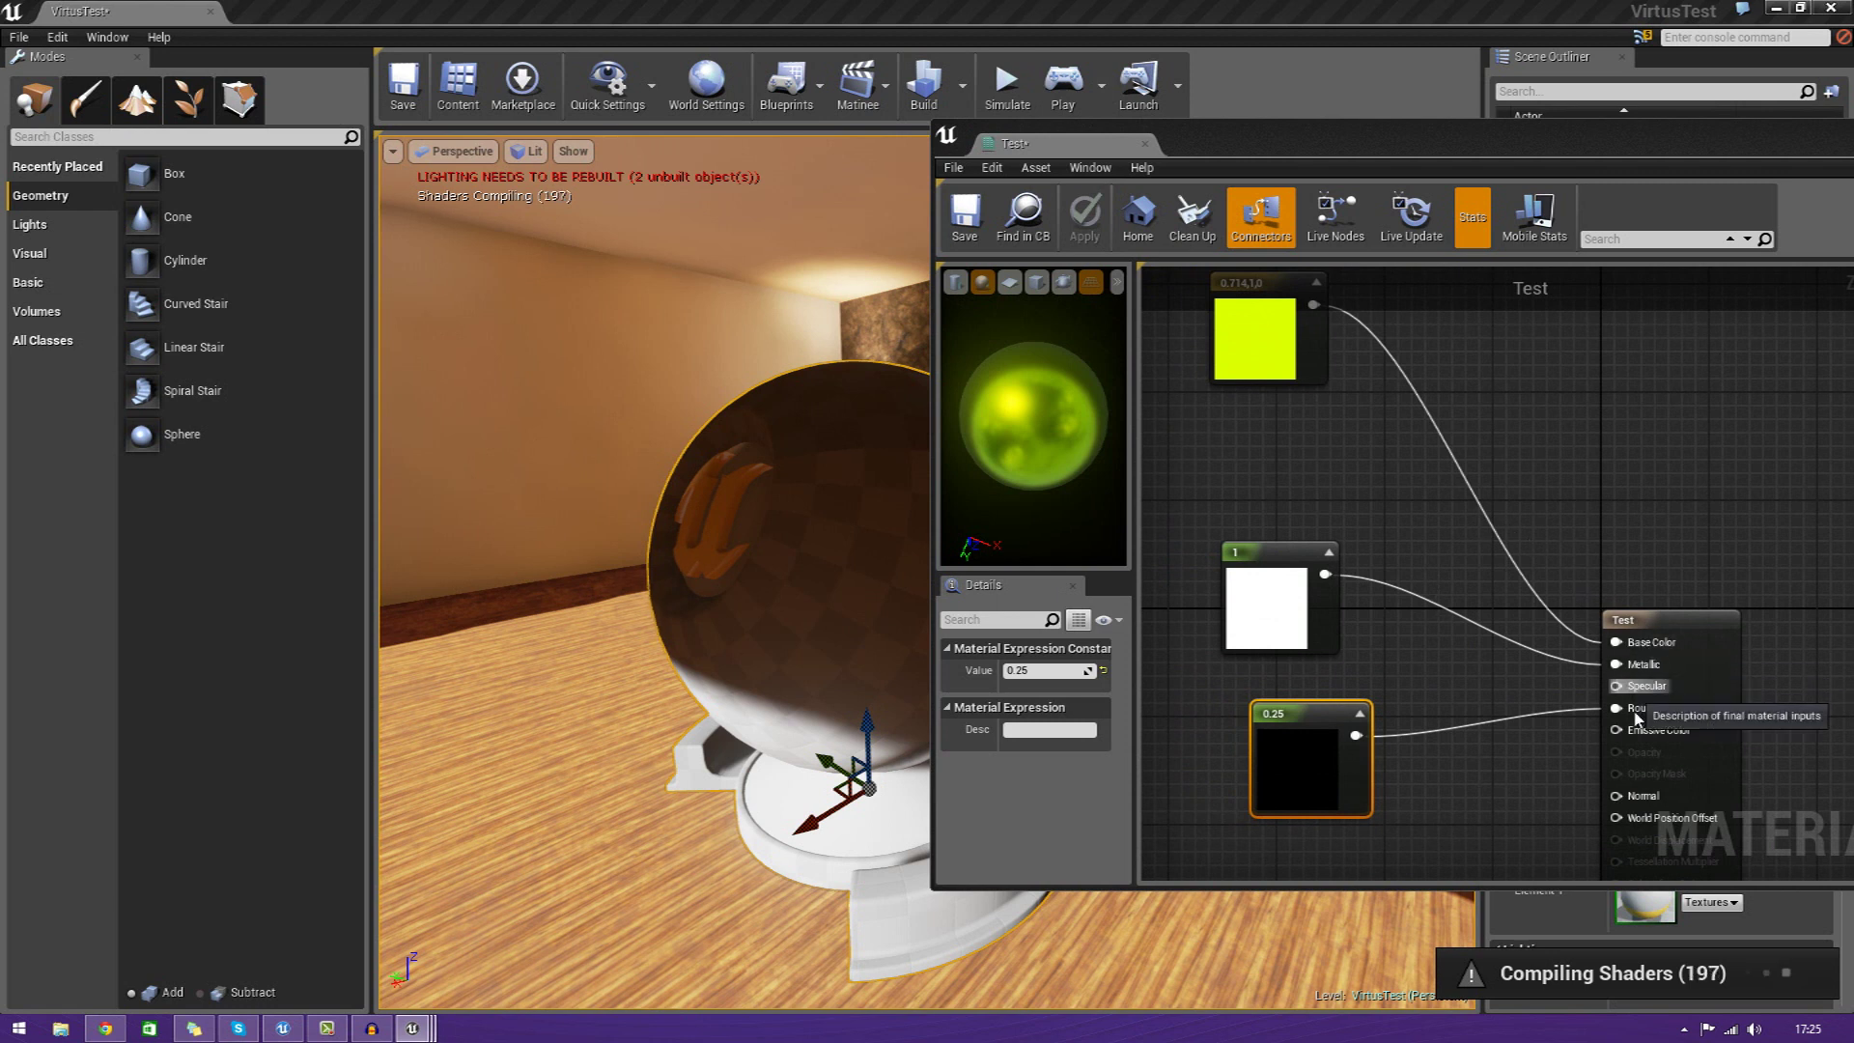
click(1305, 633)
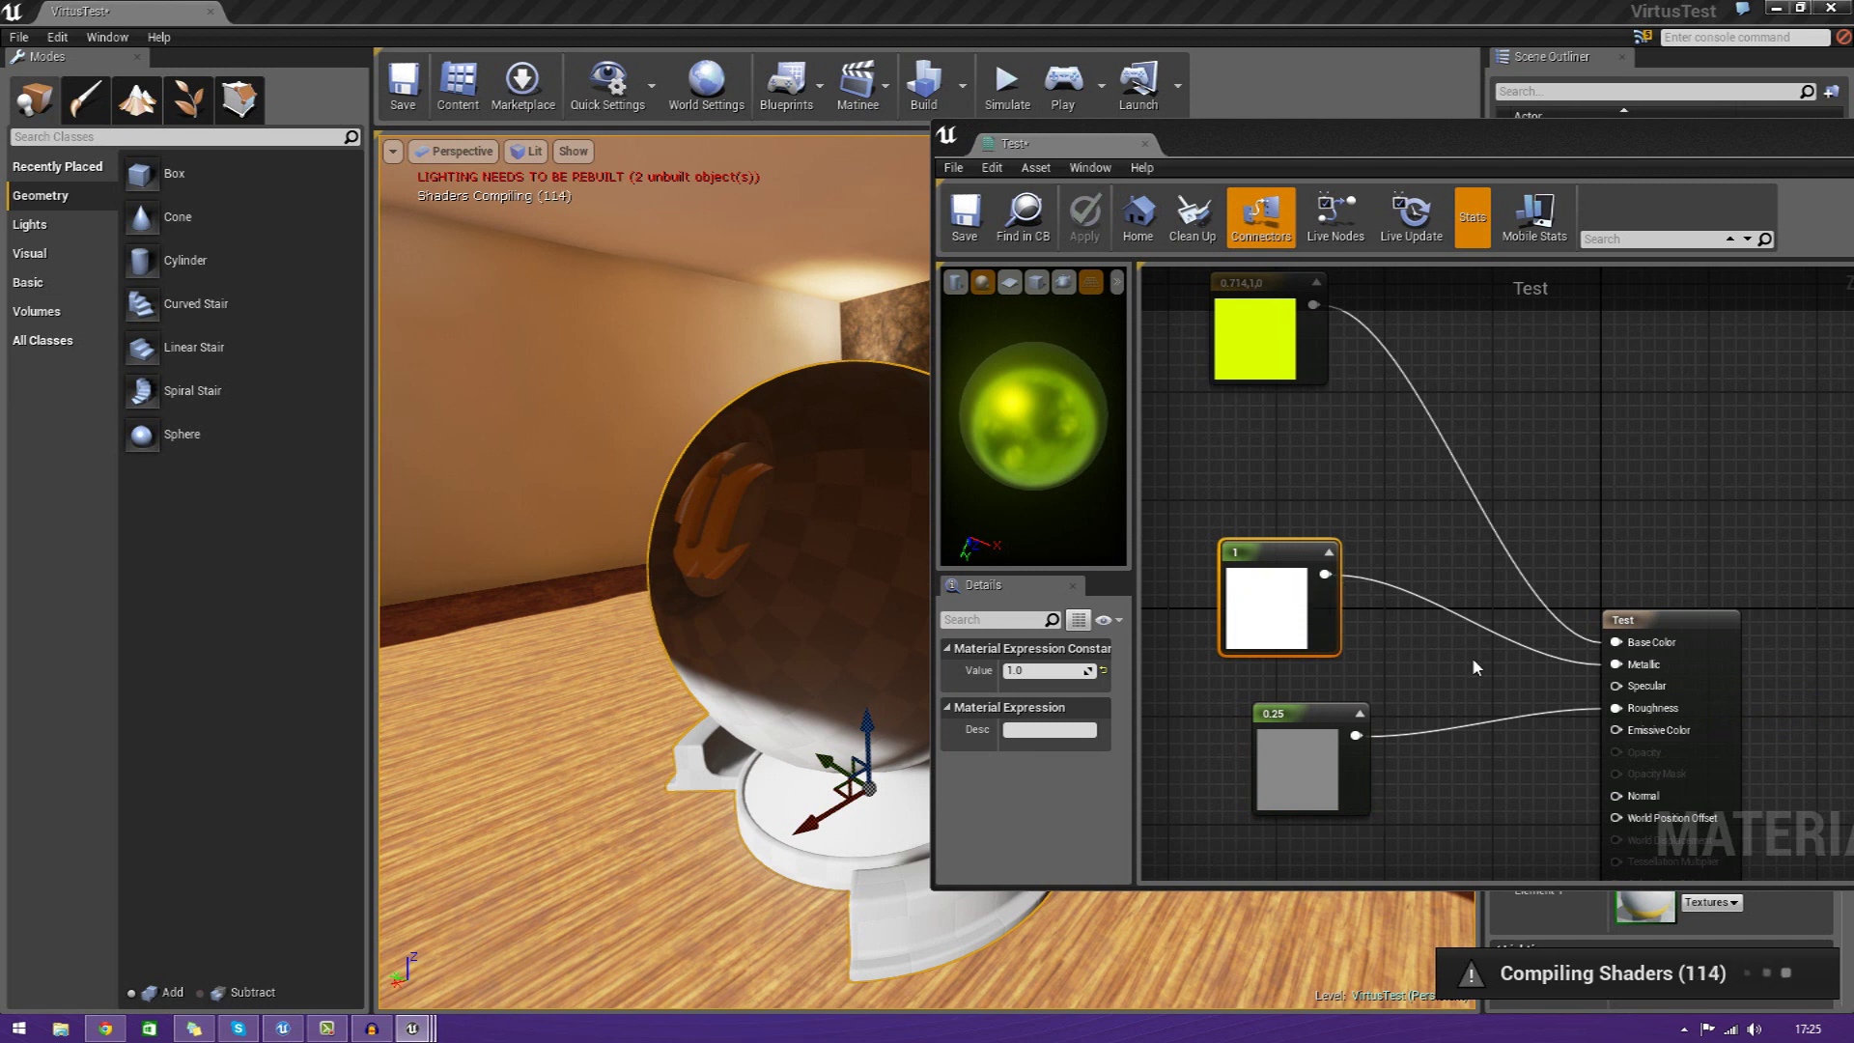
drag(1063, 442, 1063, 343)
click(1306, 773)
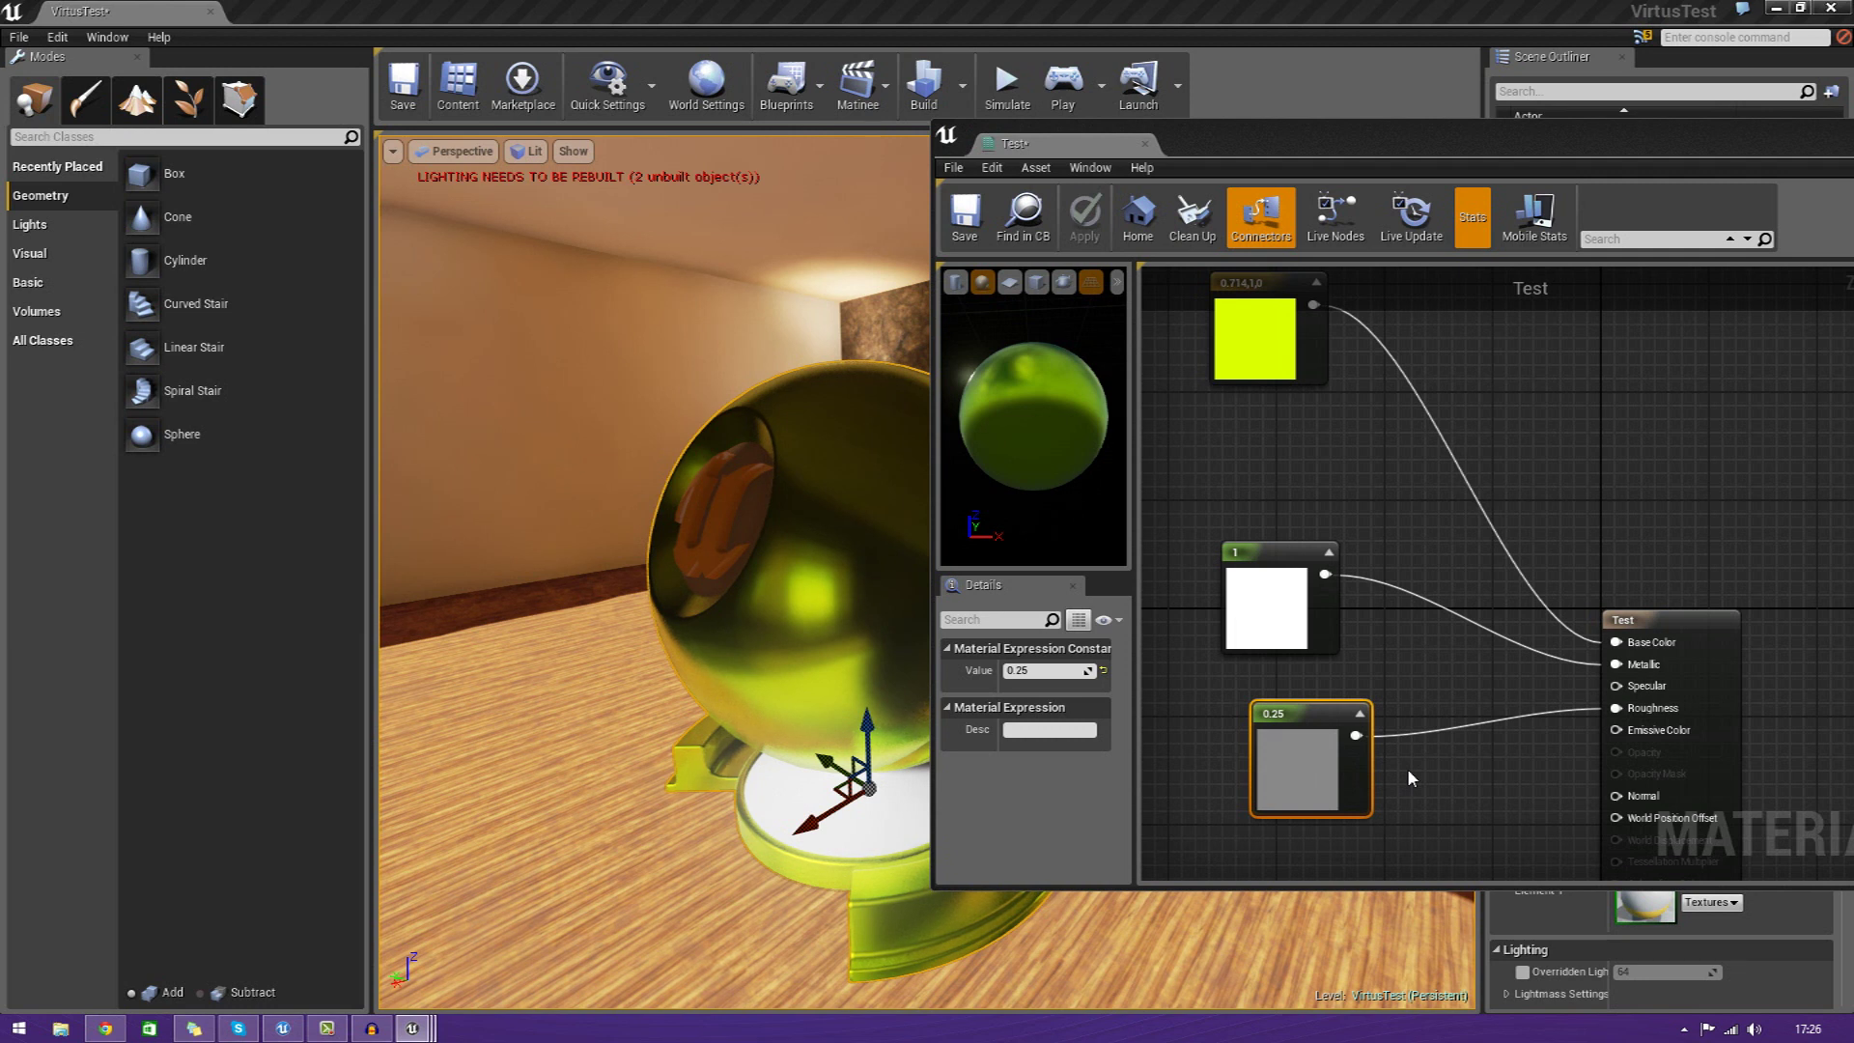
drag(1035, 468, 1106, 453)
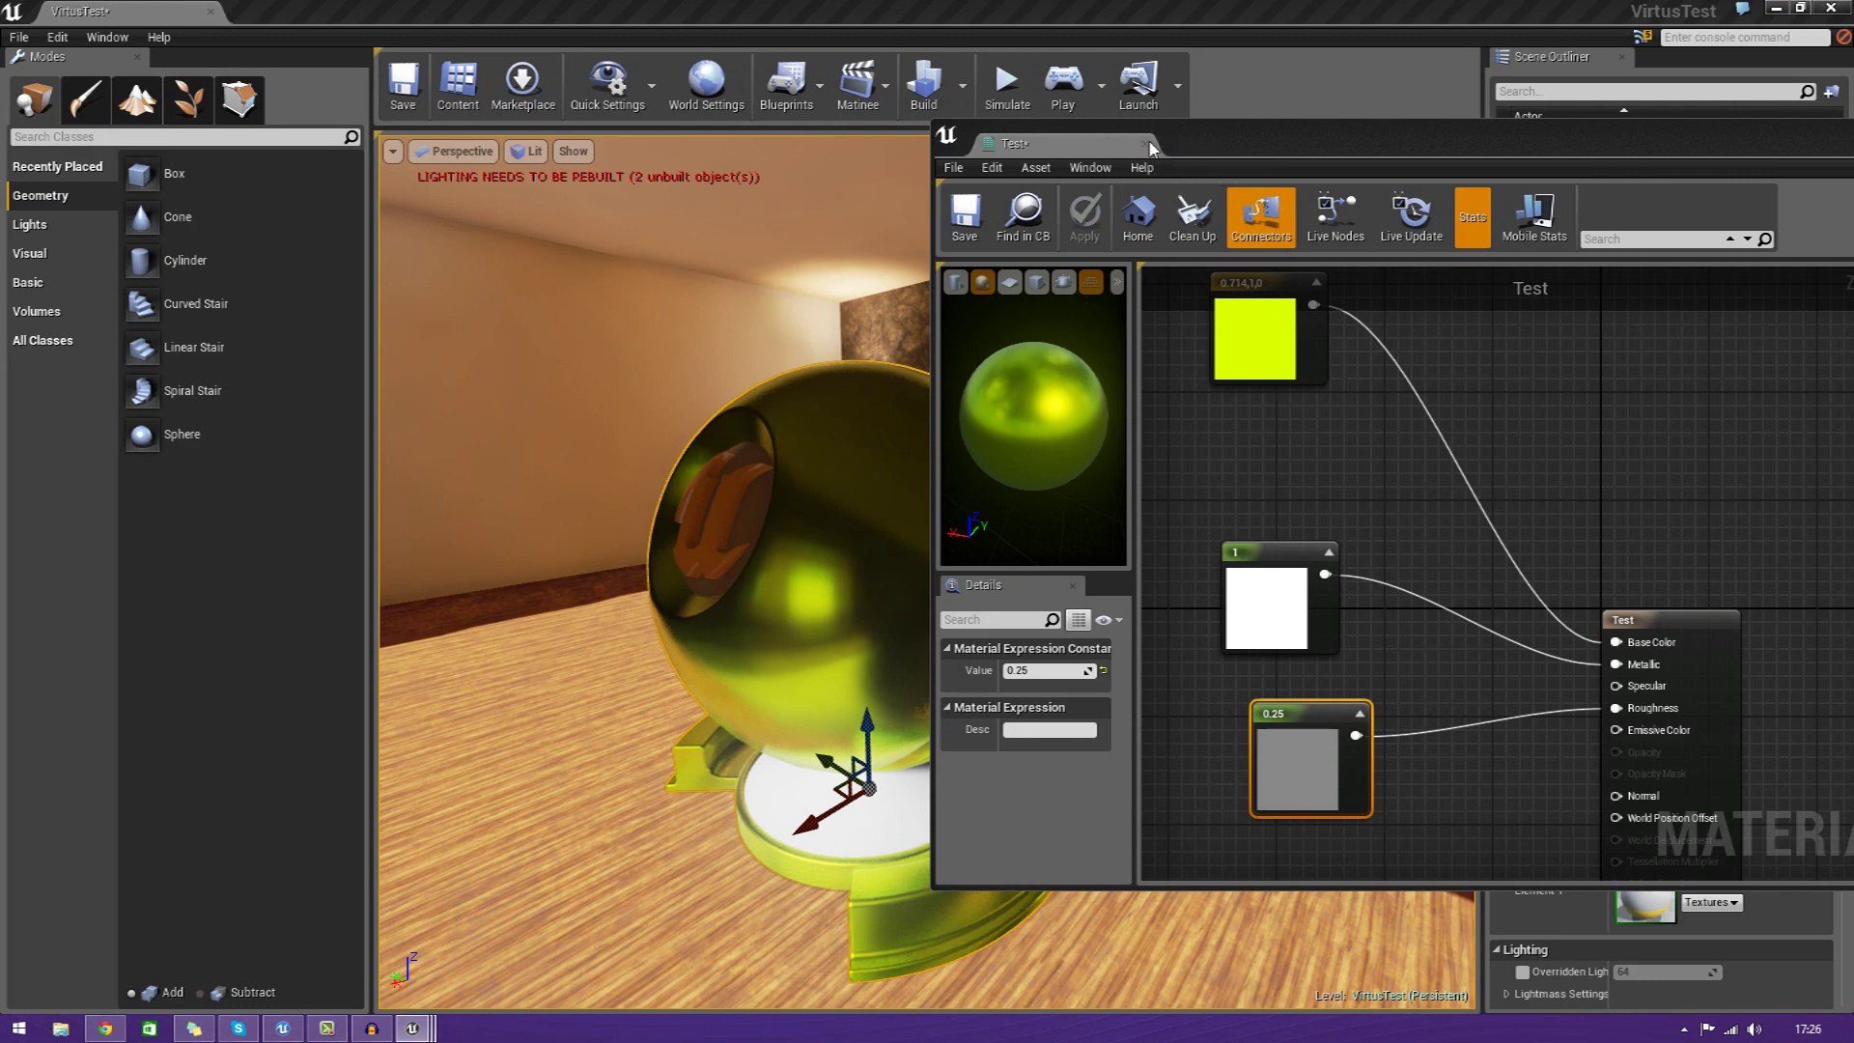
Clear the material editor from view and inspect the metallic yellow-green preview mesh from the front in the level
drag(1256, 126, 1577, 118)
key(a)
right_drag(1156, 509, 1352, 509)
key(d)
key(w)
key(s)
right_drag(985, 511, 613, 512)
click(1466, 137)
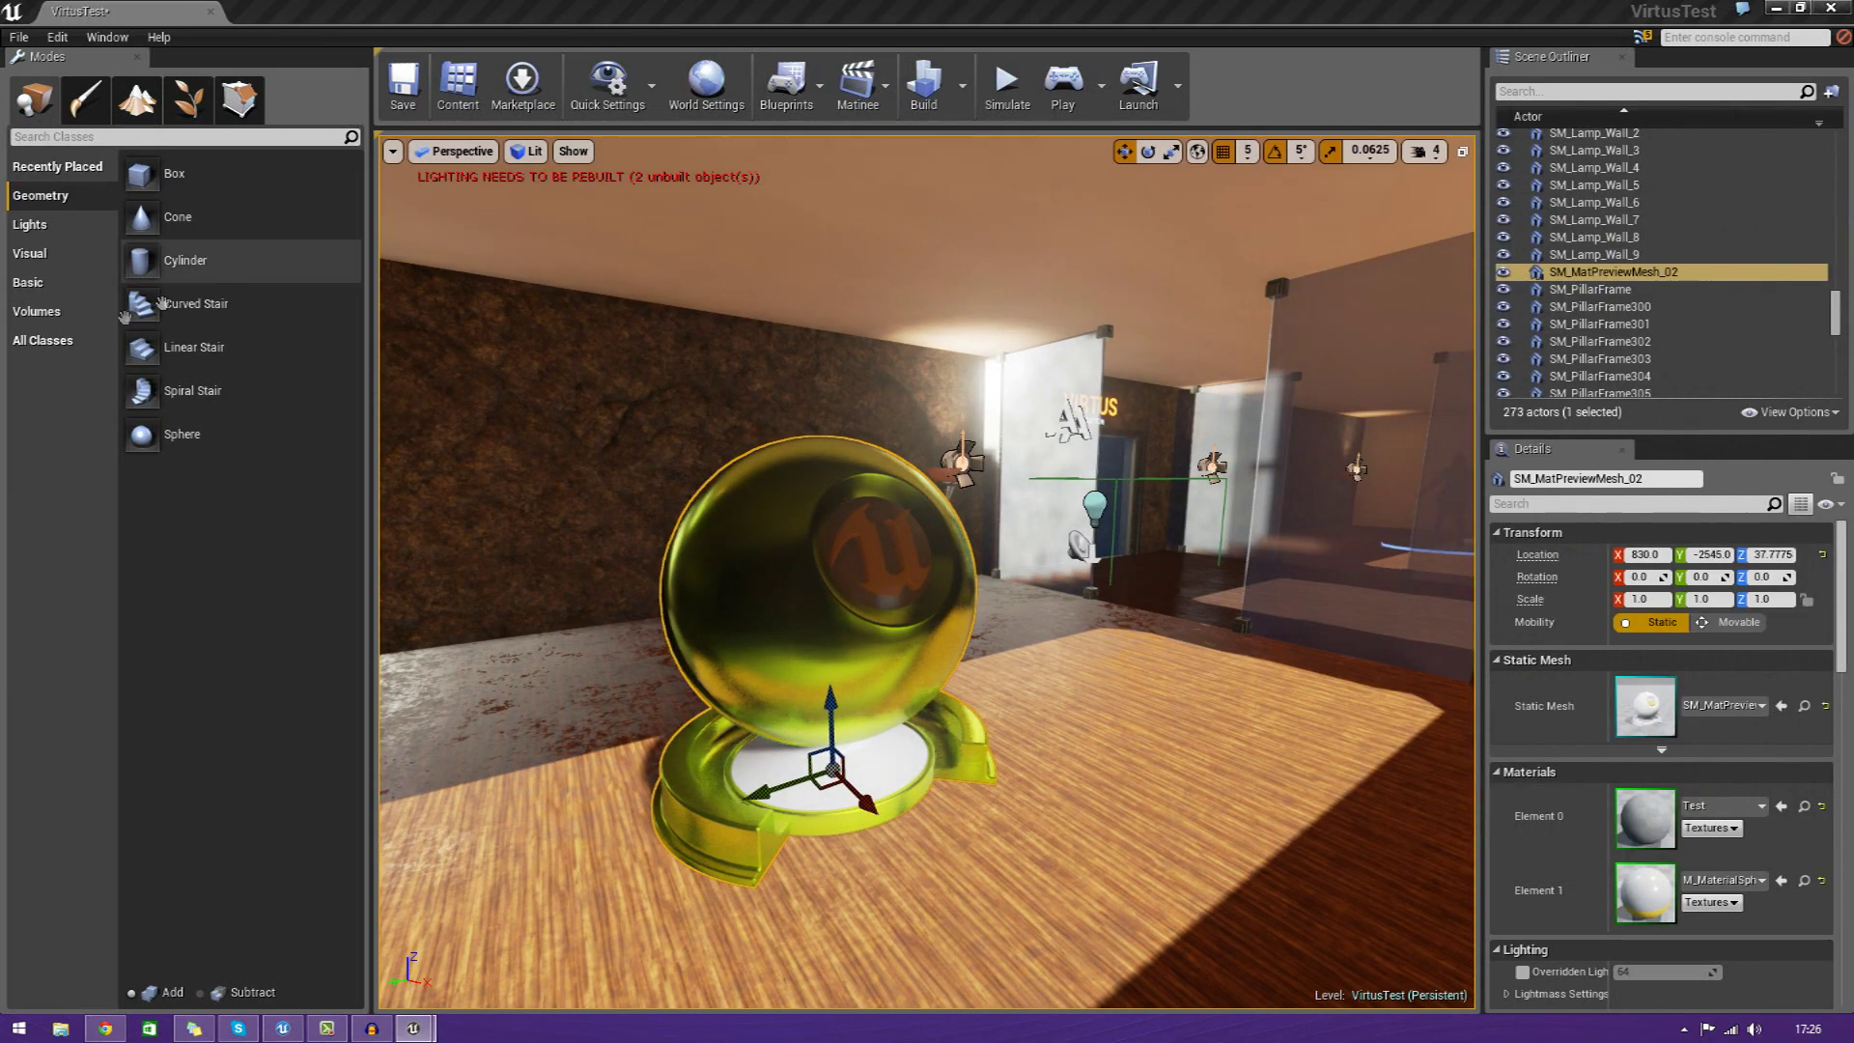
Search the placeable classes for "ca" and place a Sphere Reflection Capture on the floor beside the preview mesh
click(54, 342)
click(91, 137)
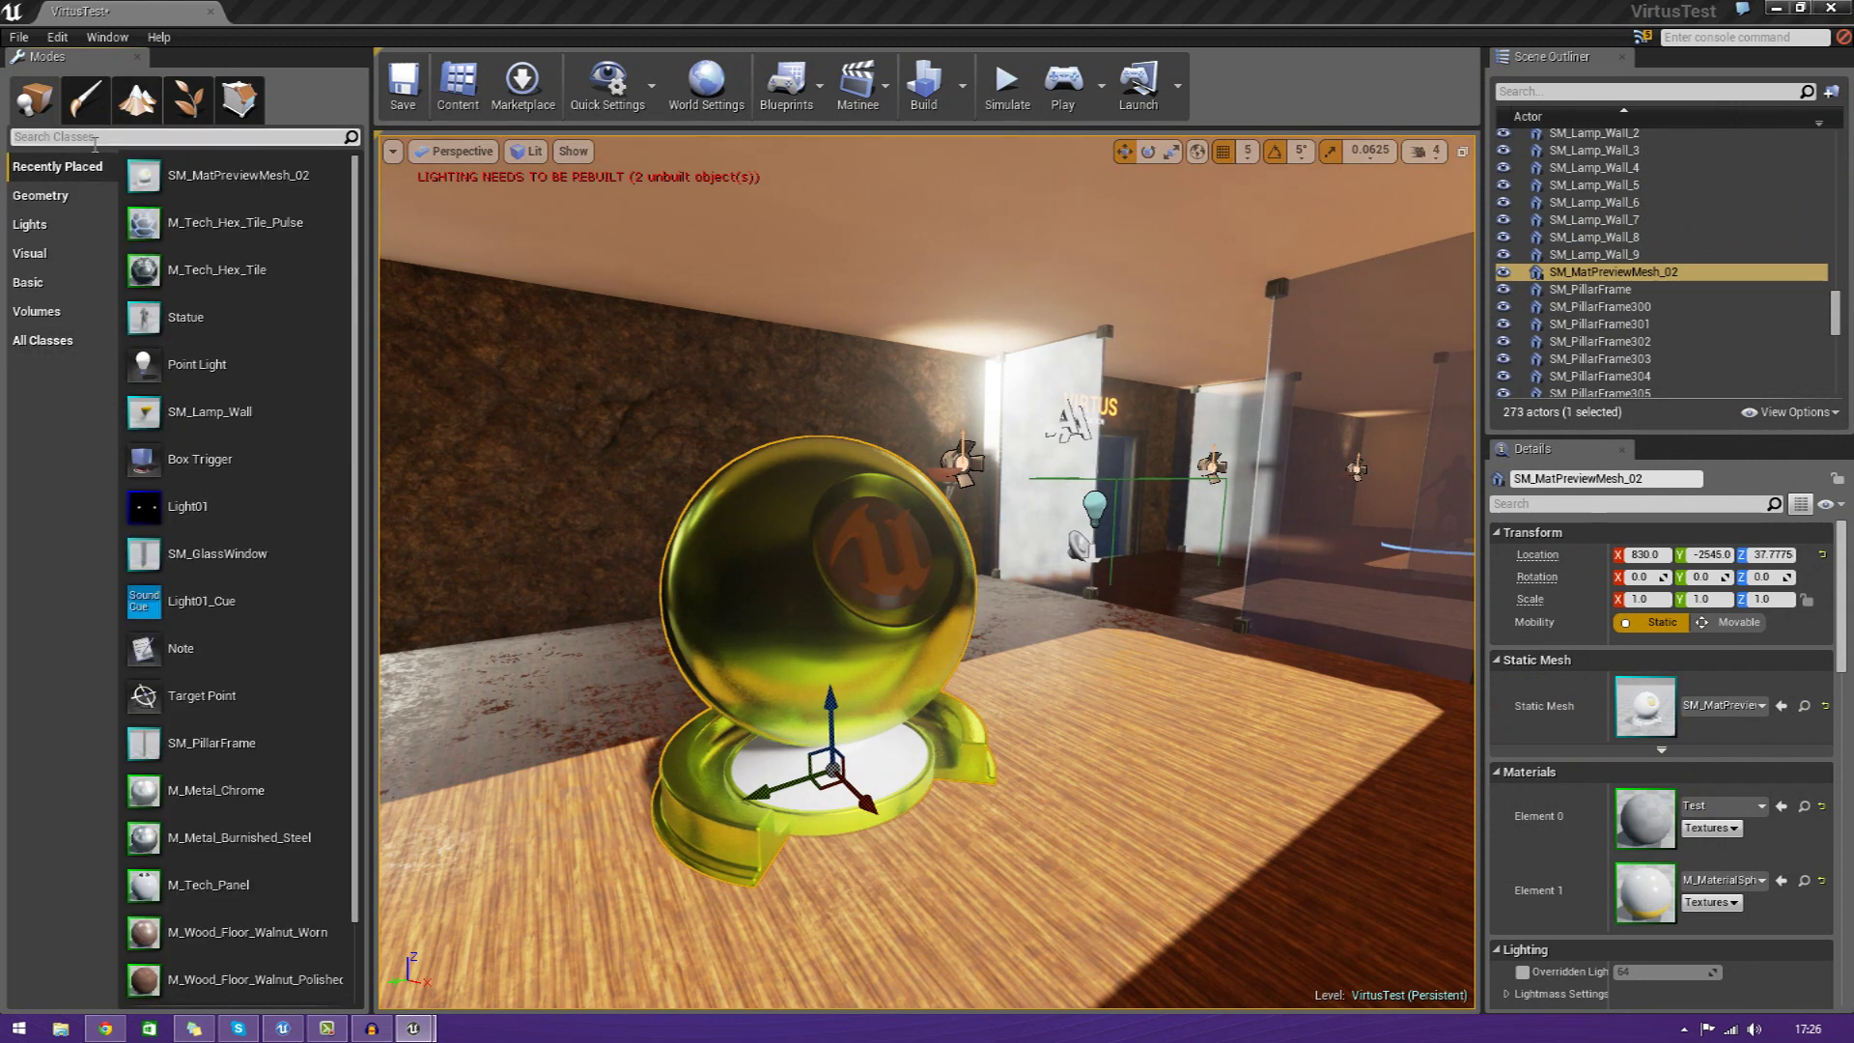
text(ca)
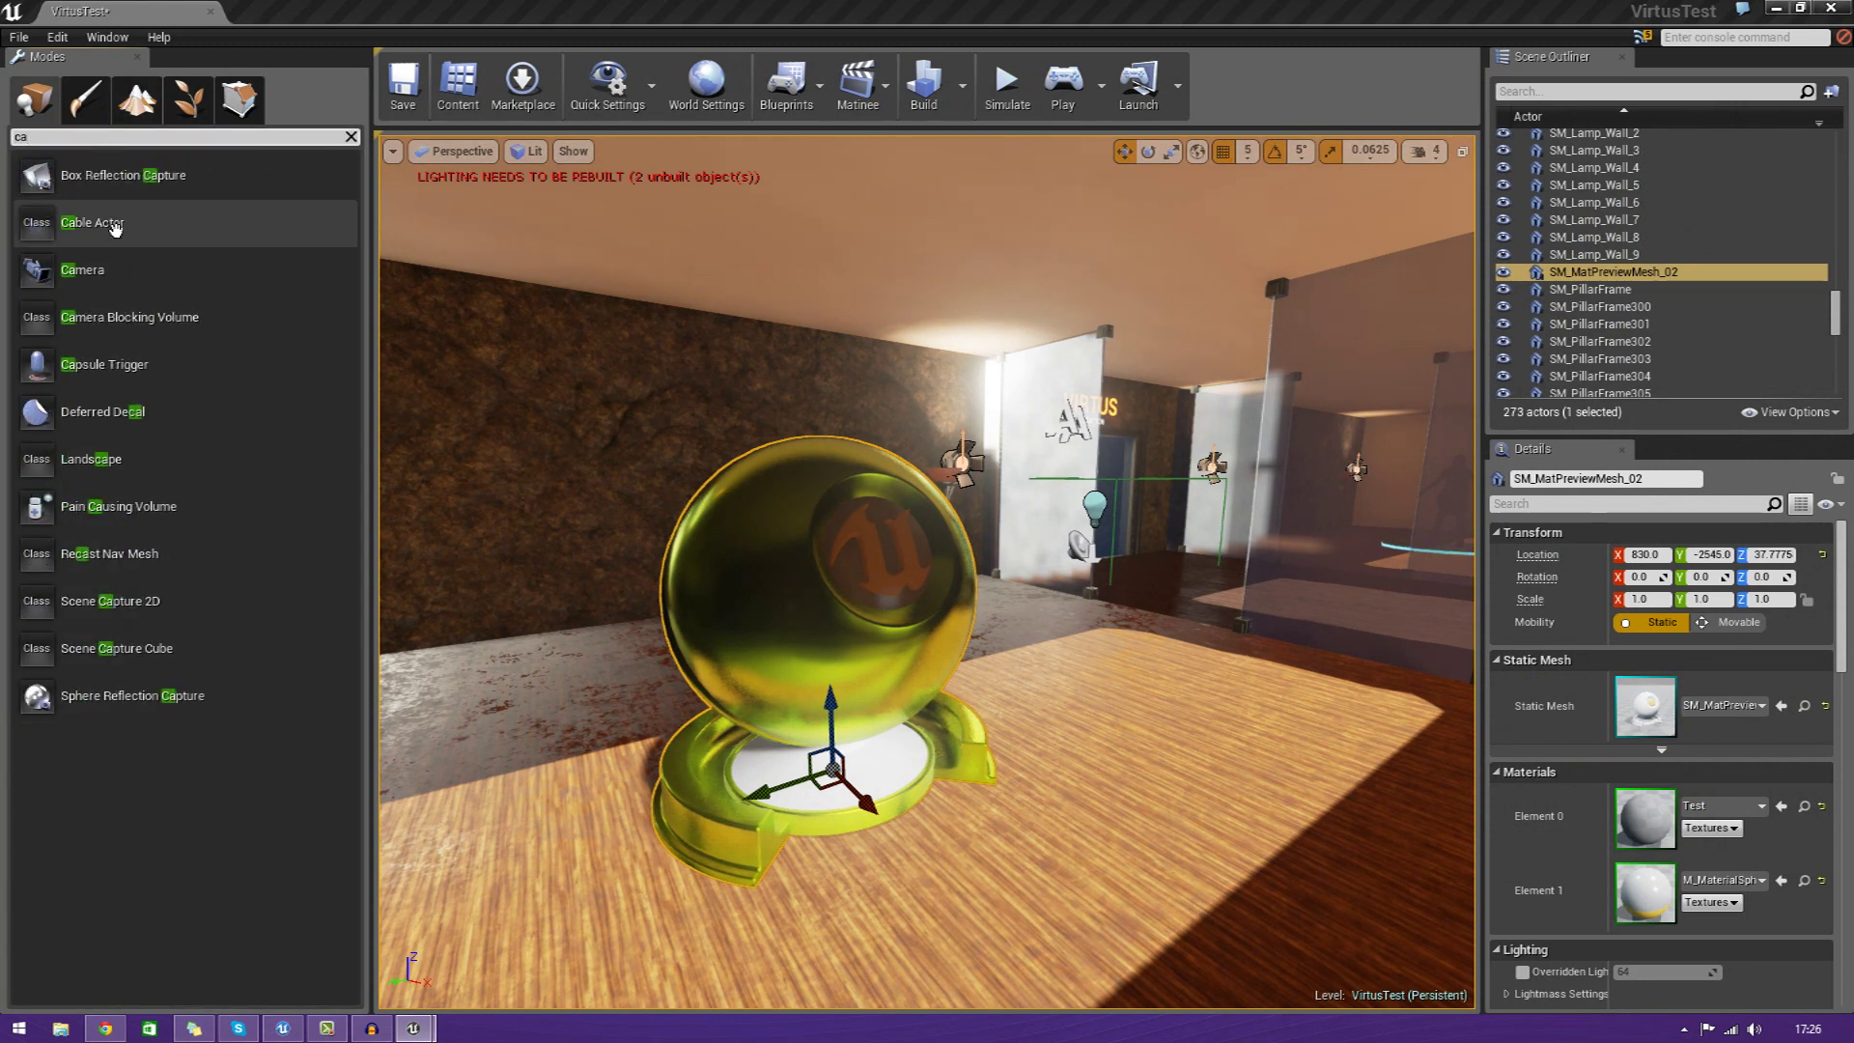
drag(125, 710, 1246, 835)
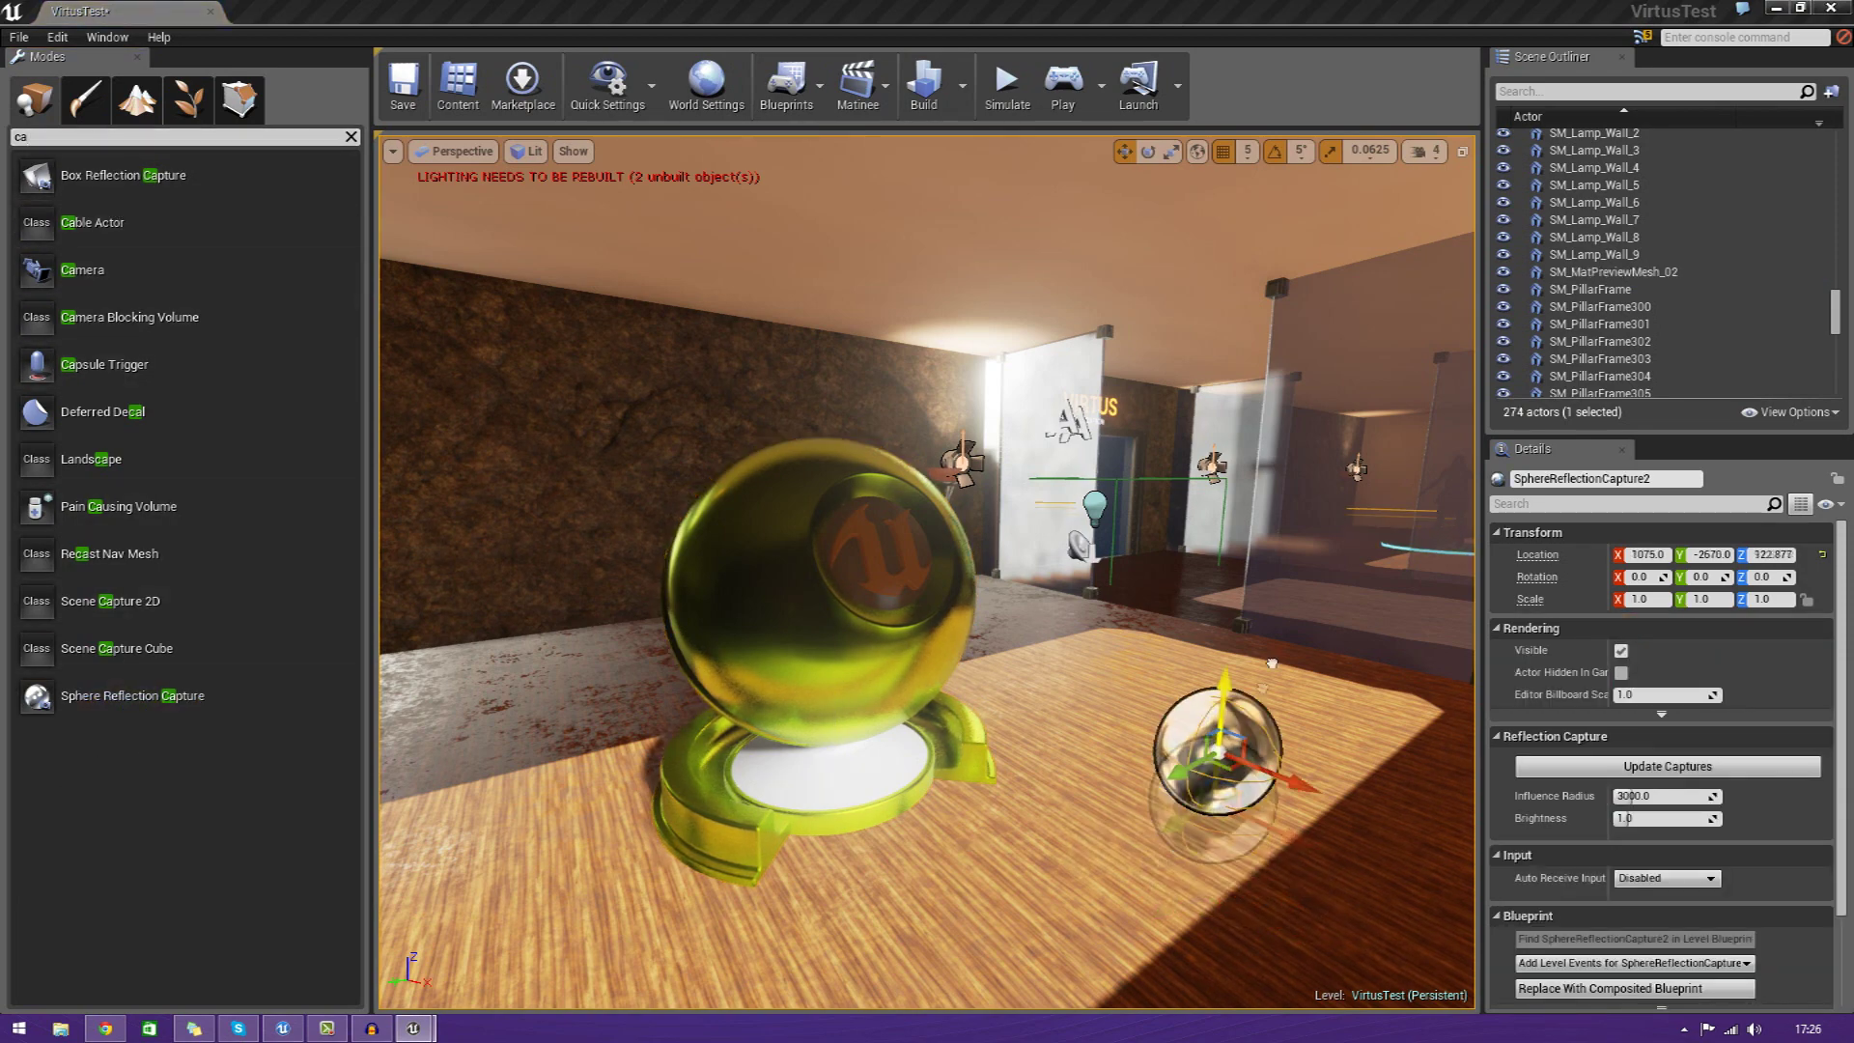
Delete the newly placed reflection capture beside the preview mesh and the existing capture near the glass partitions by the Virtus Education doorway
key(a)
right_drag(927, 580, 1150, 556)
key(d)
right_drag(1110, 811, 927, 724)
key(Delete)
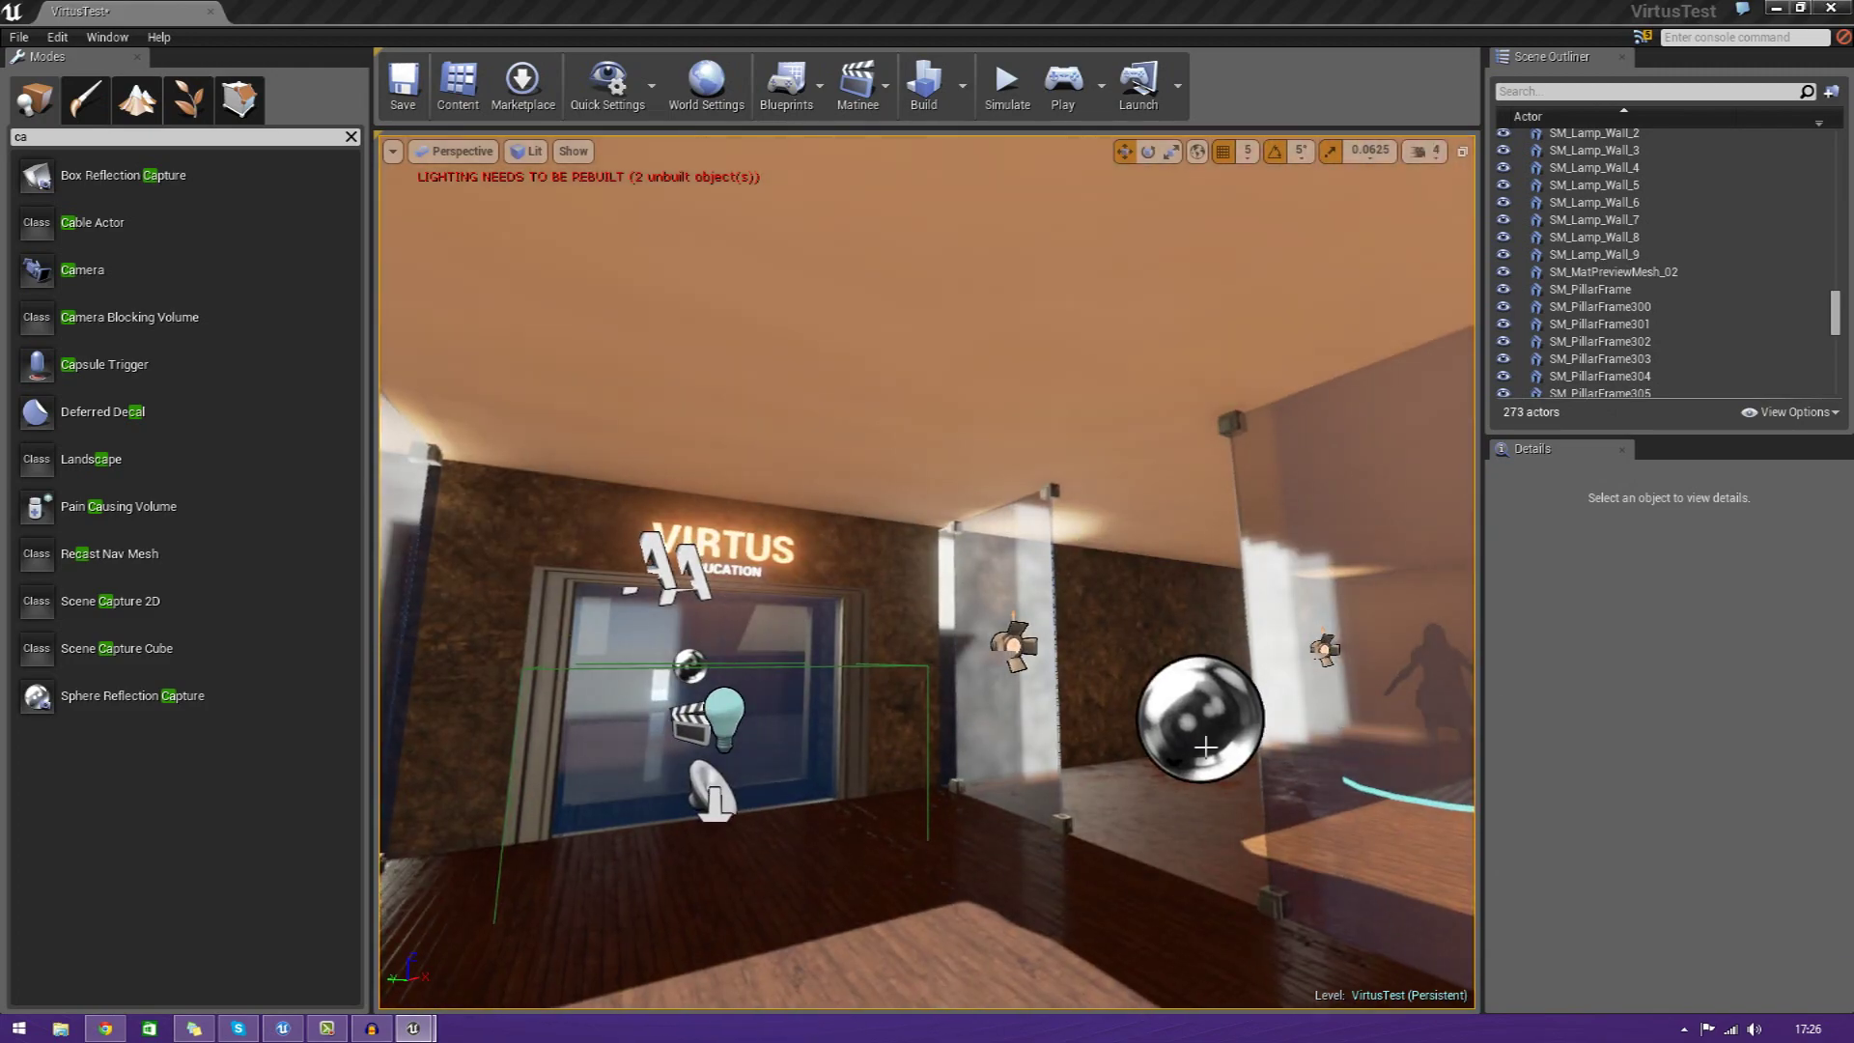
click(1206, 747)
key(Delete)
Delete SphereReflectionCapture3 from the large hall with the staircase
key(w)
right_drag(1229, 740, 1458, 748)
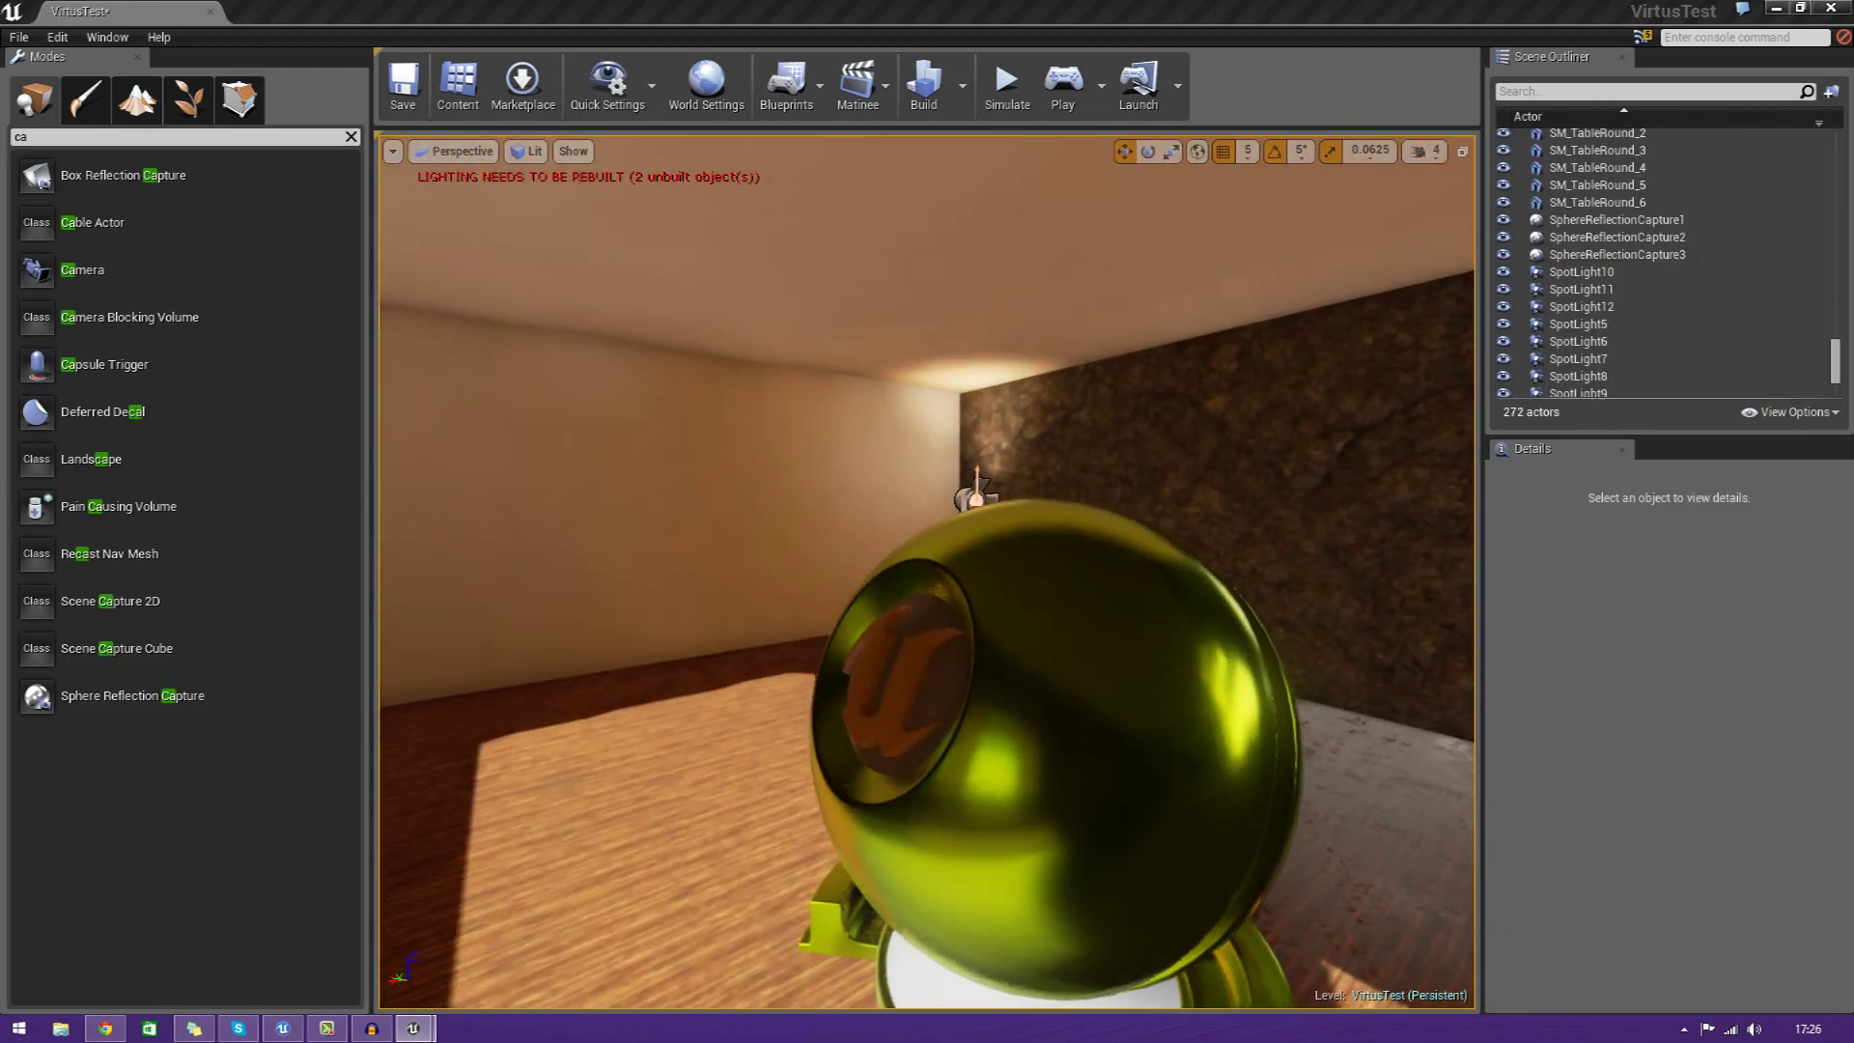
right_drag(927, 571, 1401, 541)
mouse_move(1400, 753)
right_down()
mouse_move(1159, 758)
mouse_move(1345, 773)
right_up()
key(w)
click(1176, 695)
click(1176, 694)
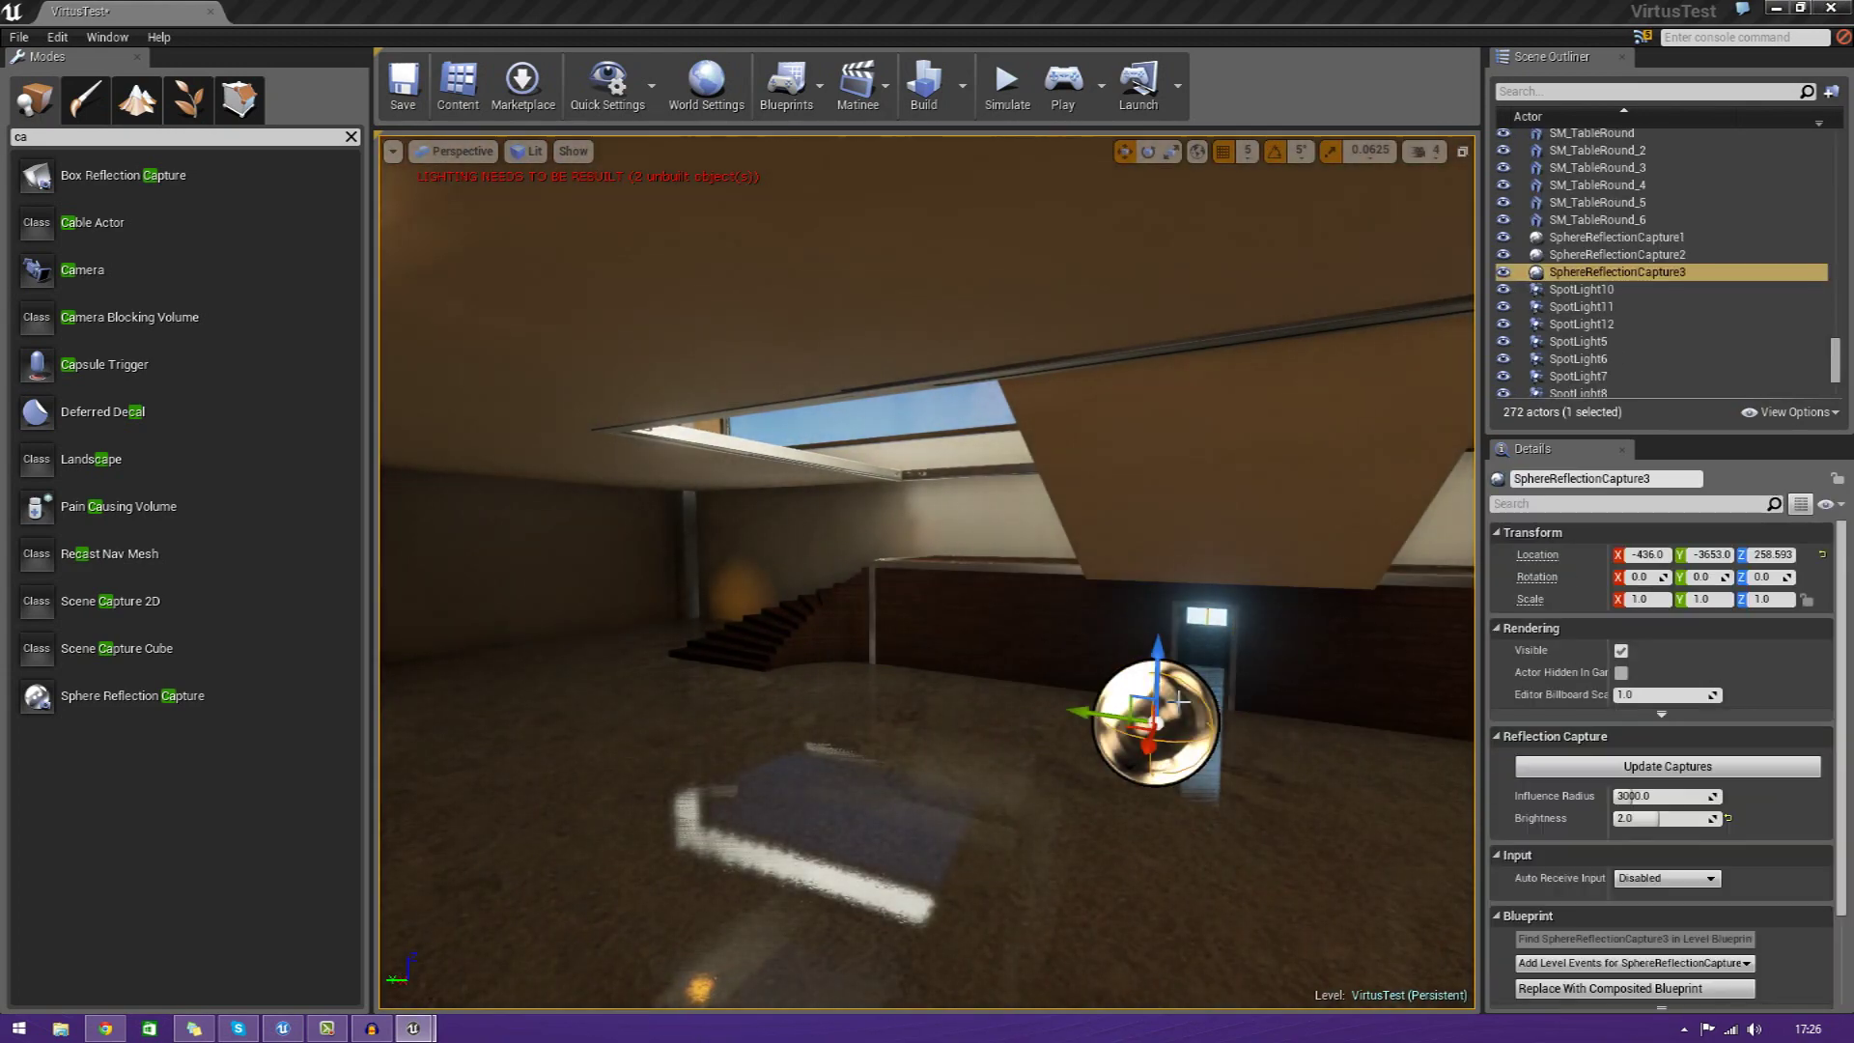
key(Delete)
Place a new Sphere Reflection Capture on the floor beside the preview mesh and raise its Brightness to 4
right_drag(1176, 694, 1401, 801)
key(w)
key(w)
key(a)
key(d)
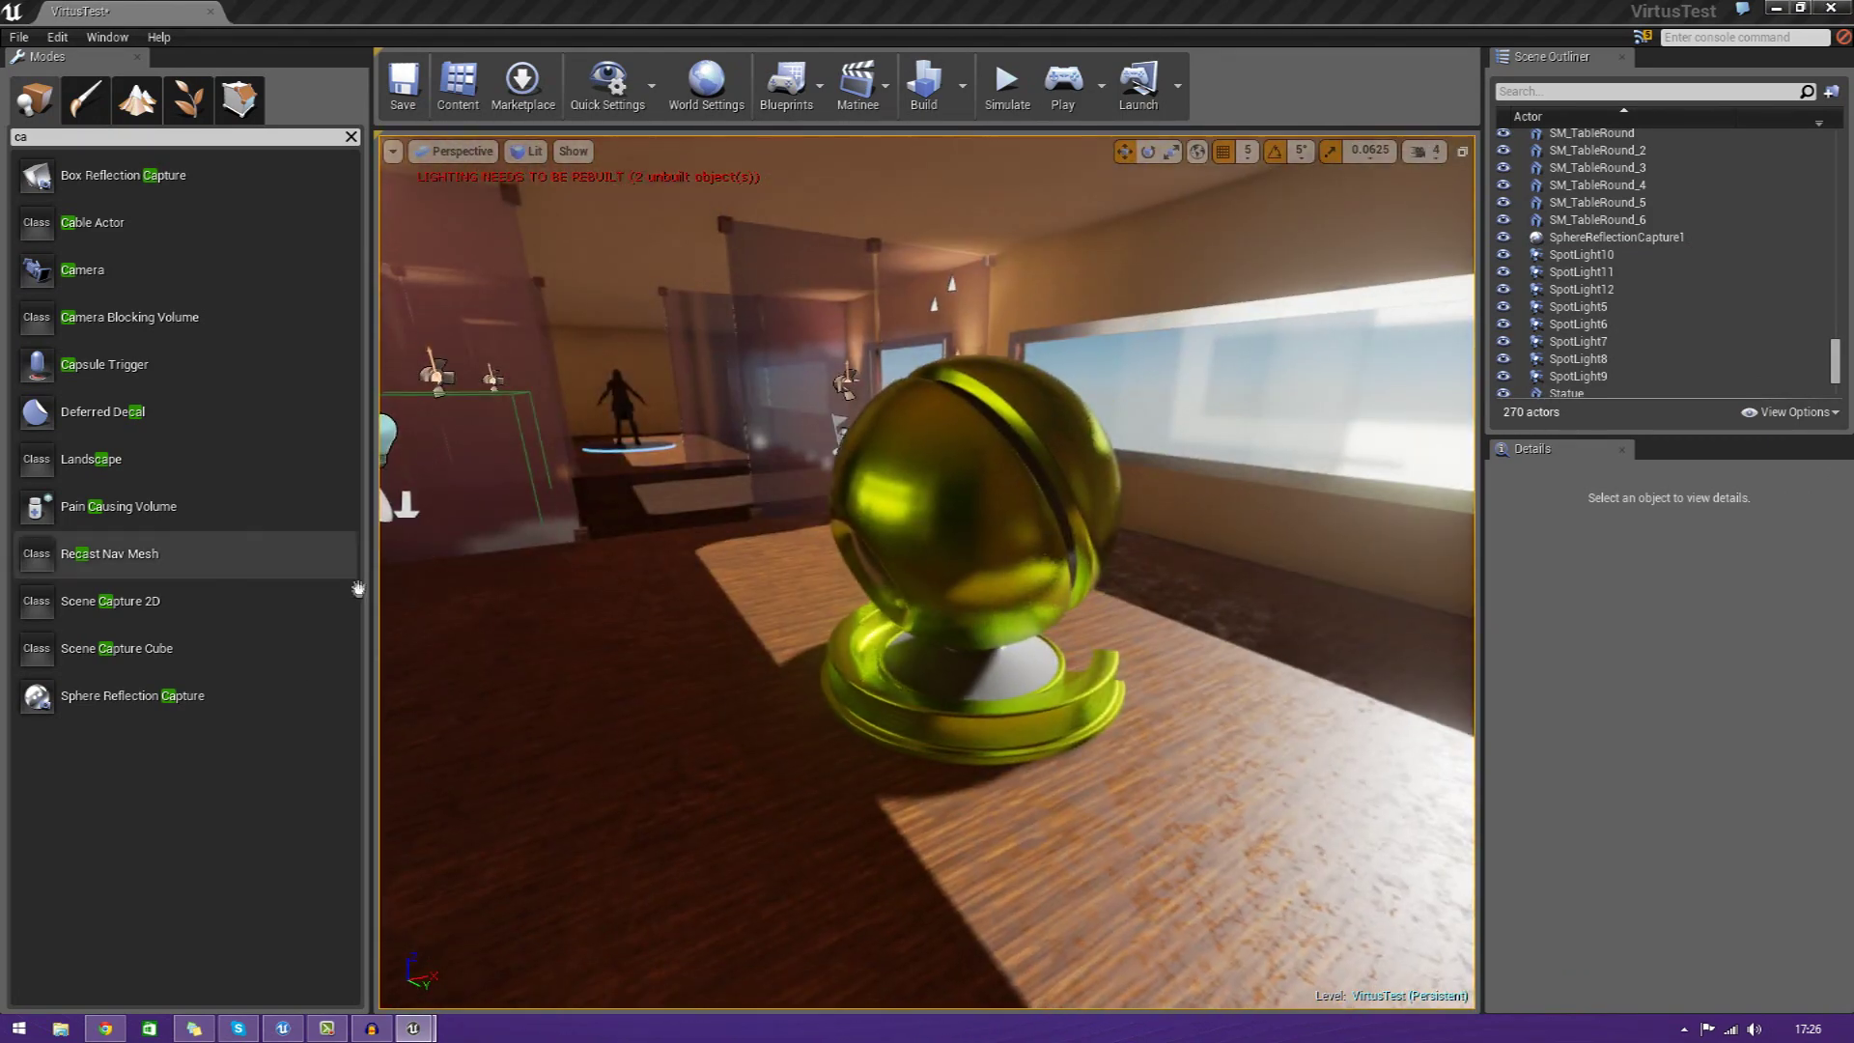
drag(121, 696, 1218, 829)
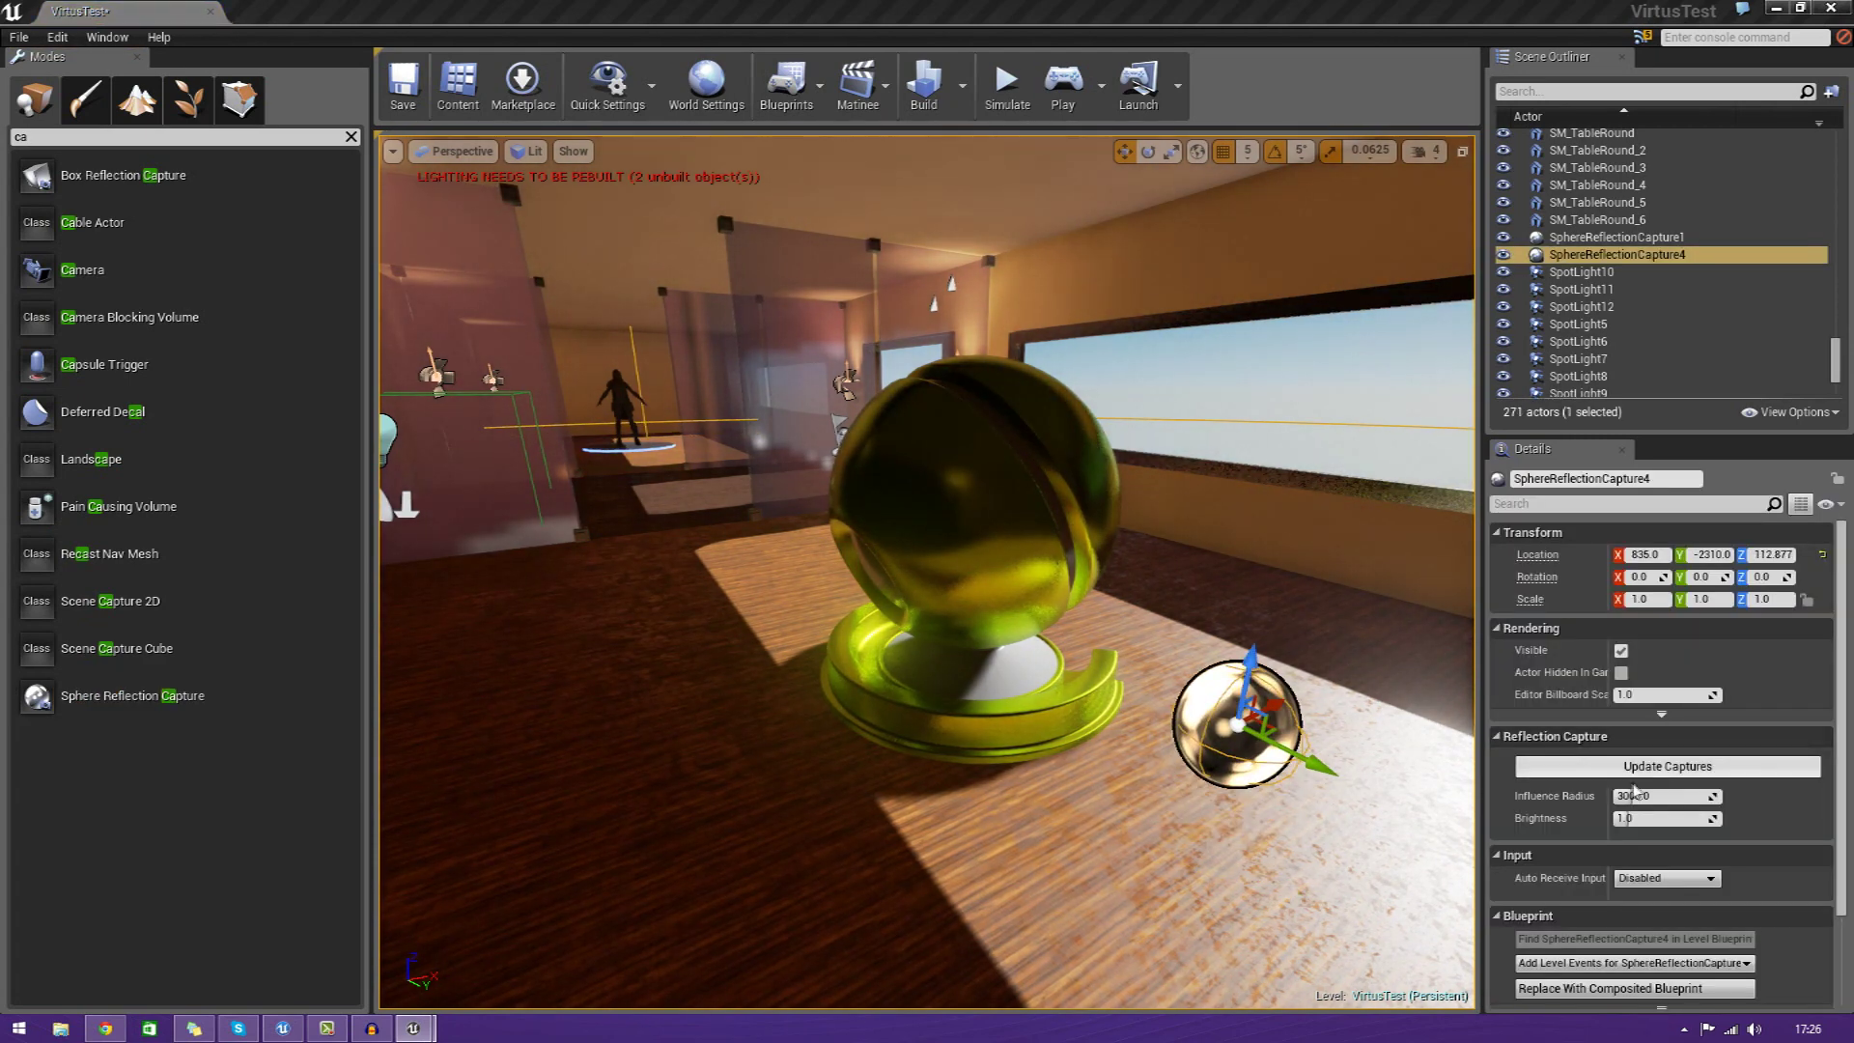
drag(1655, 821, 1699, 822)
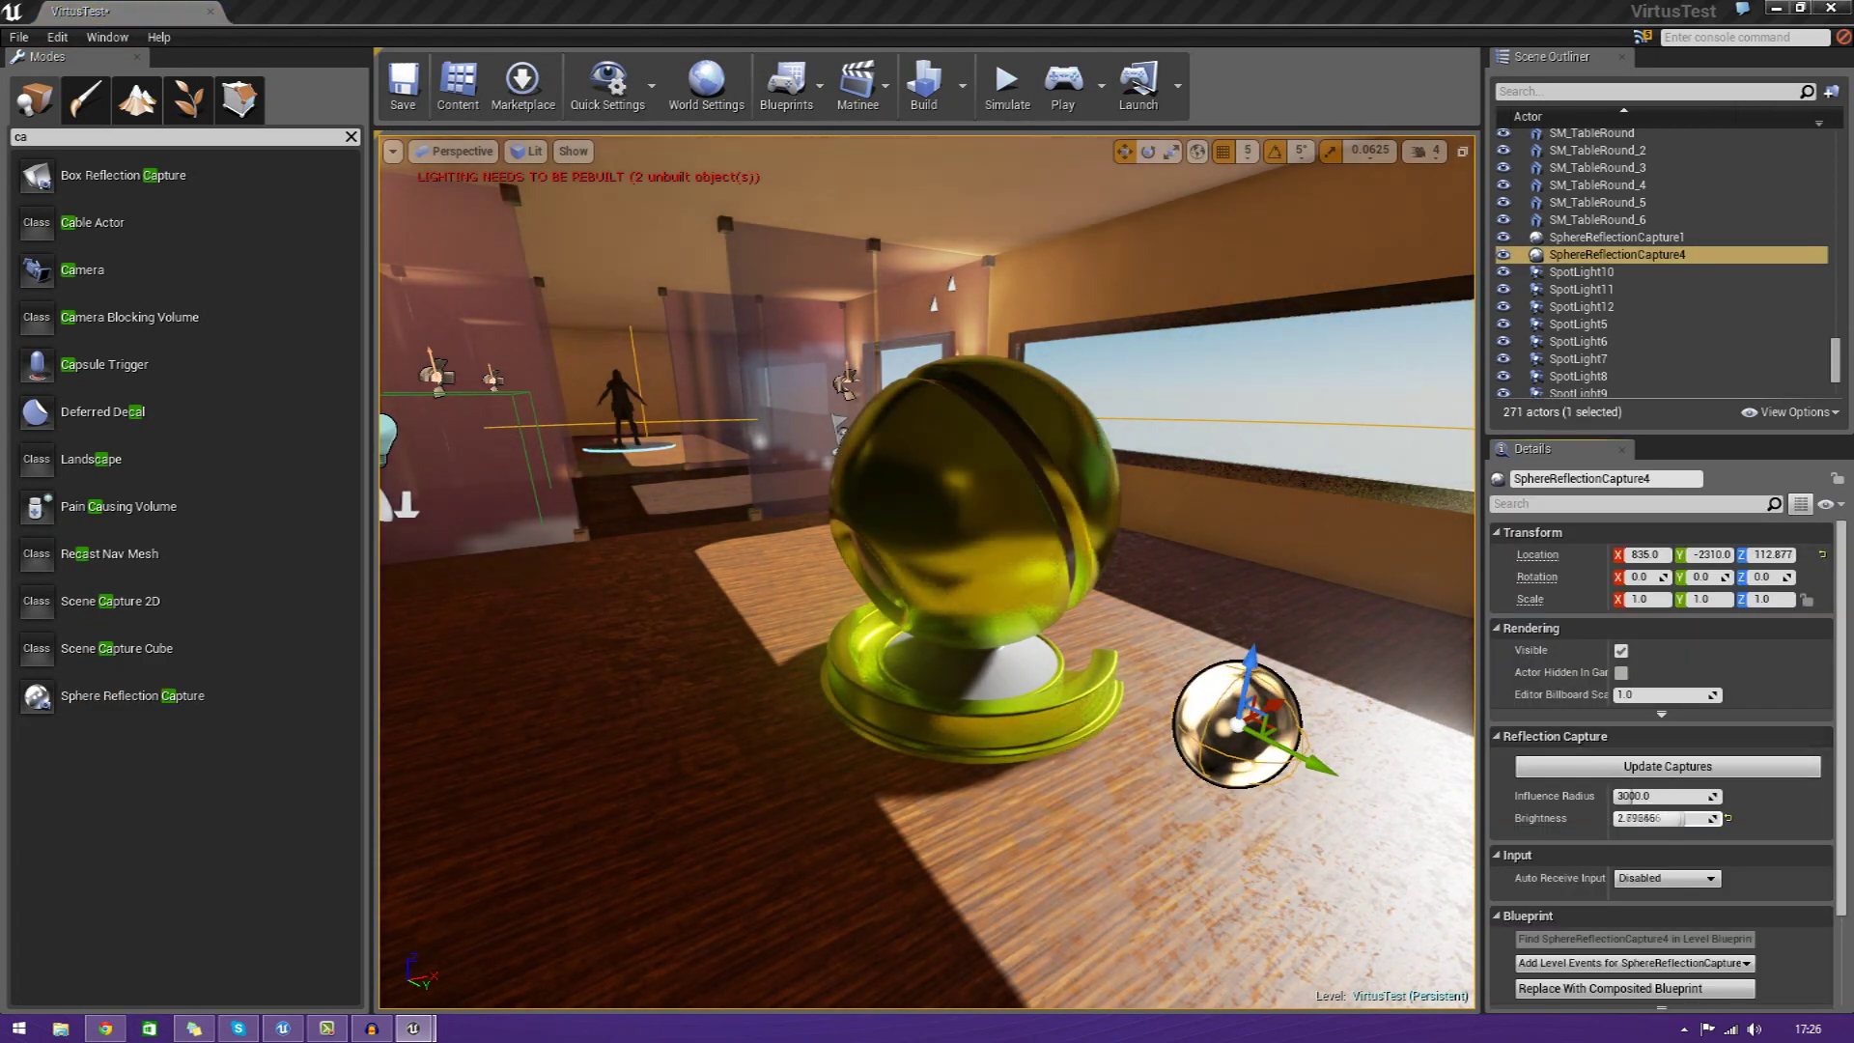
Inspect the reflections on the metallic preview mesh from several angles around it
right_drag(928, 572, 1294, 572)
right_drag(890, 646, 709, 619)
click(889, 646)
click(731, 619)
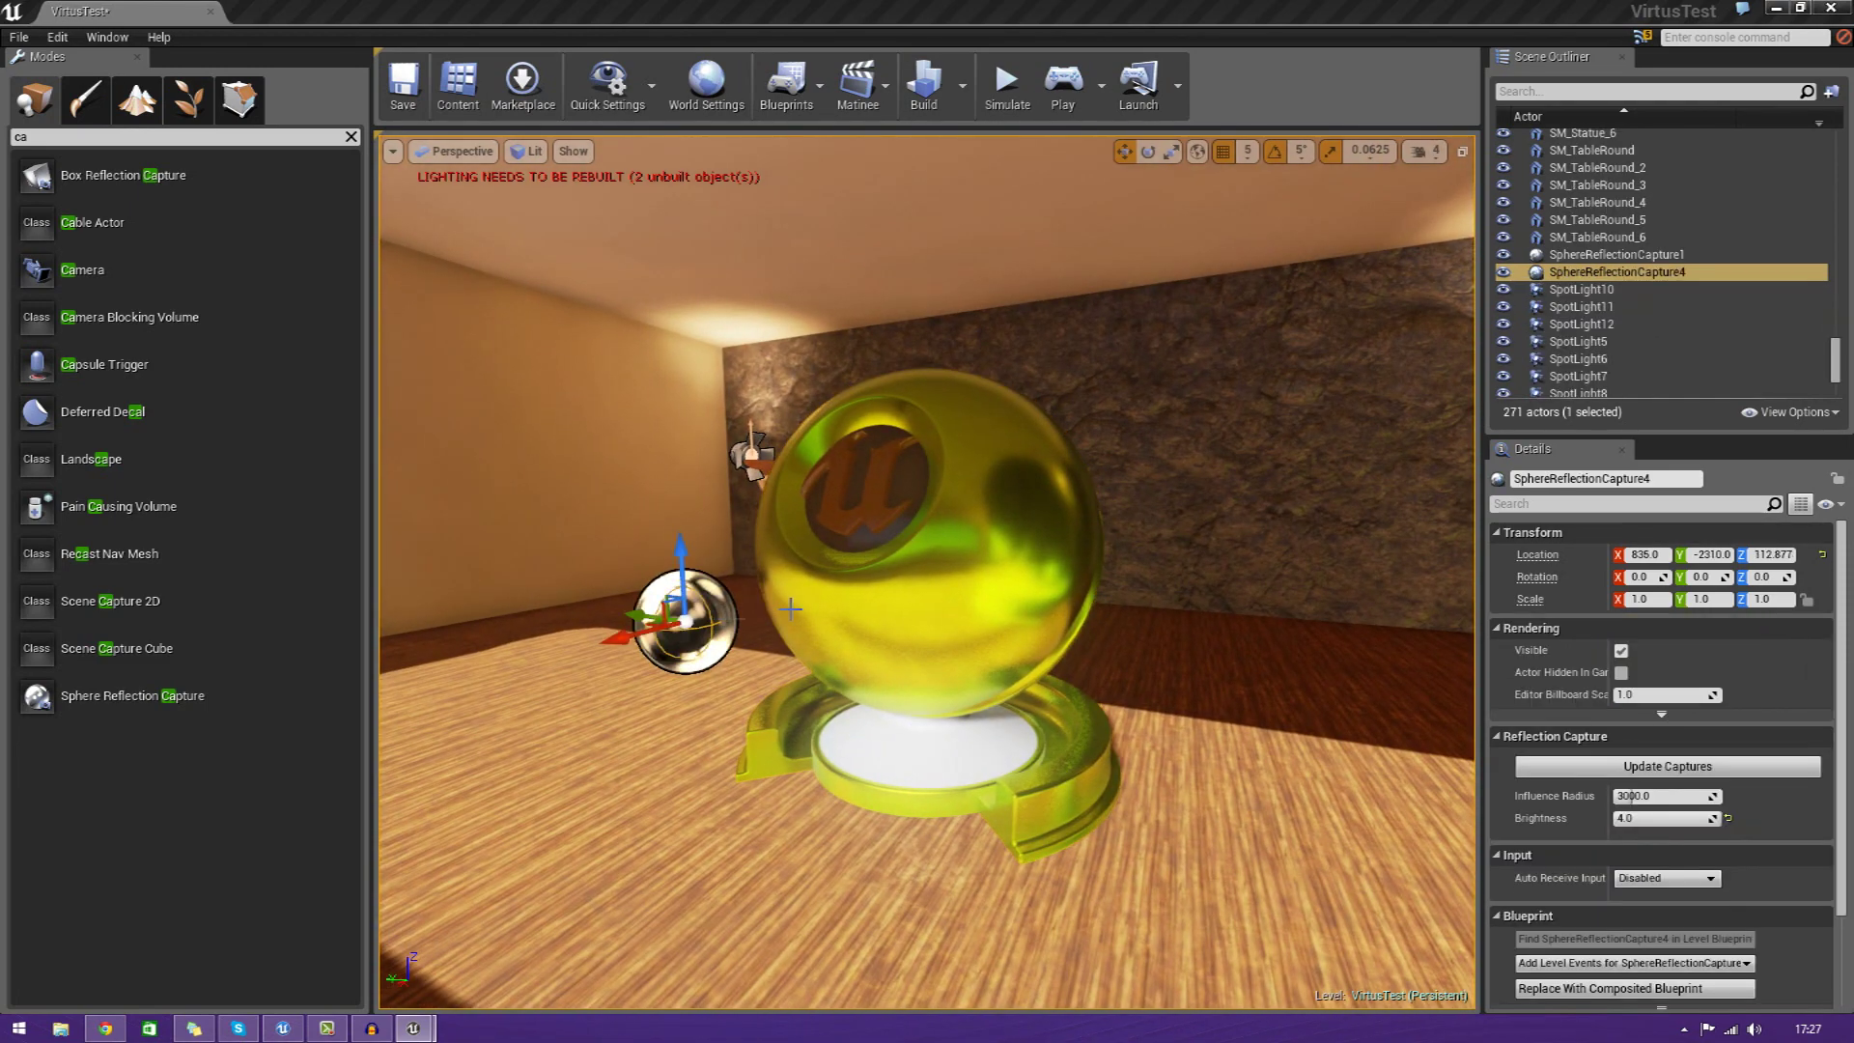
mouse_move(1078, 751)
right_down()
mouse_move(1062, 750)
mouse_move(1078, 751)
right_up()
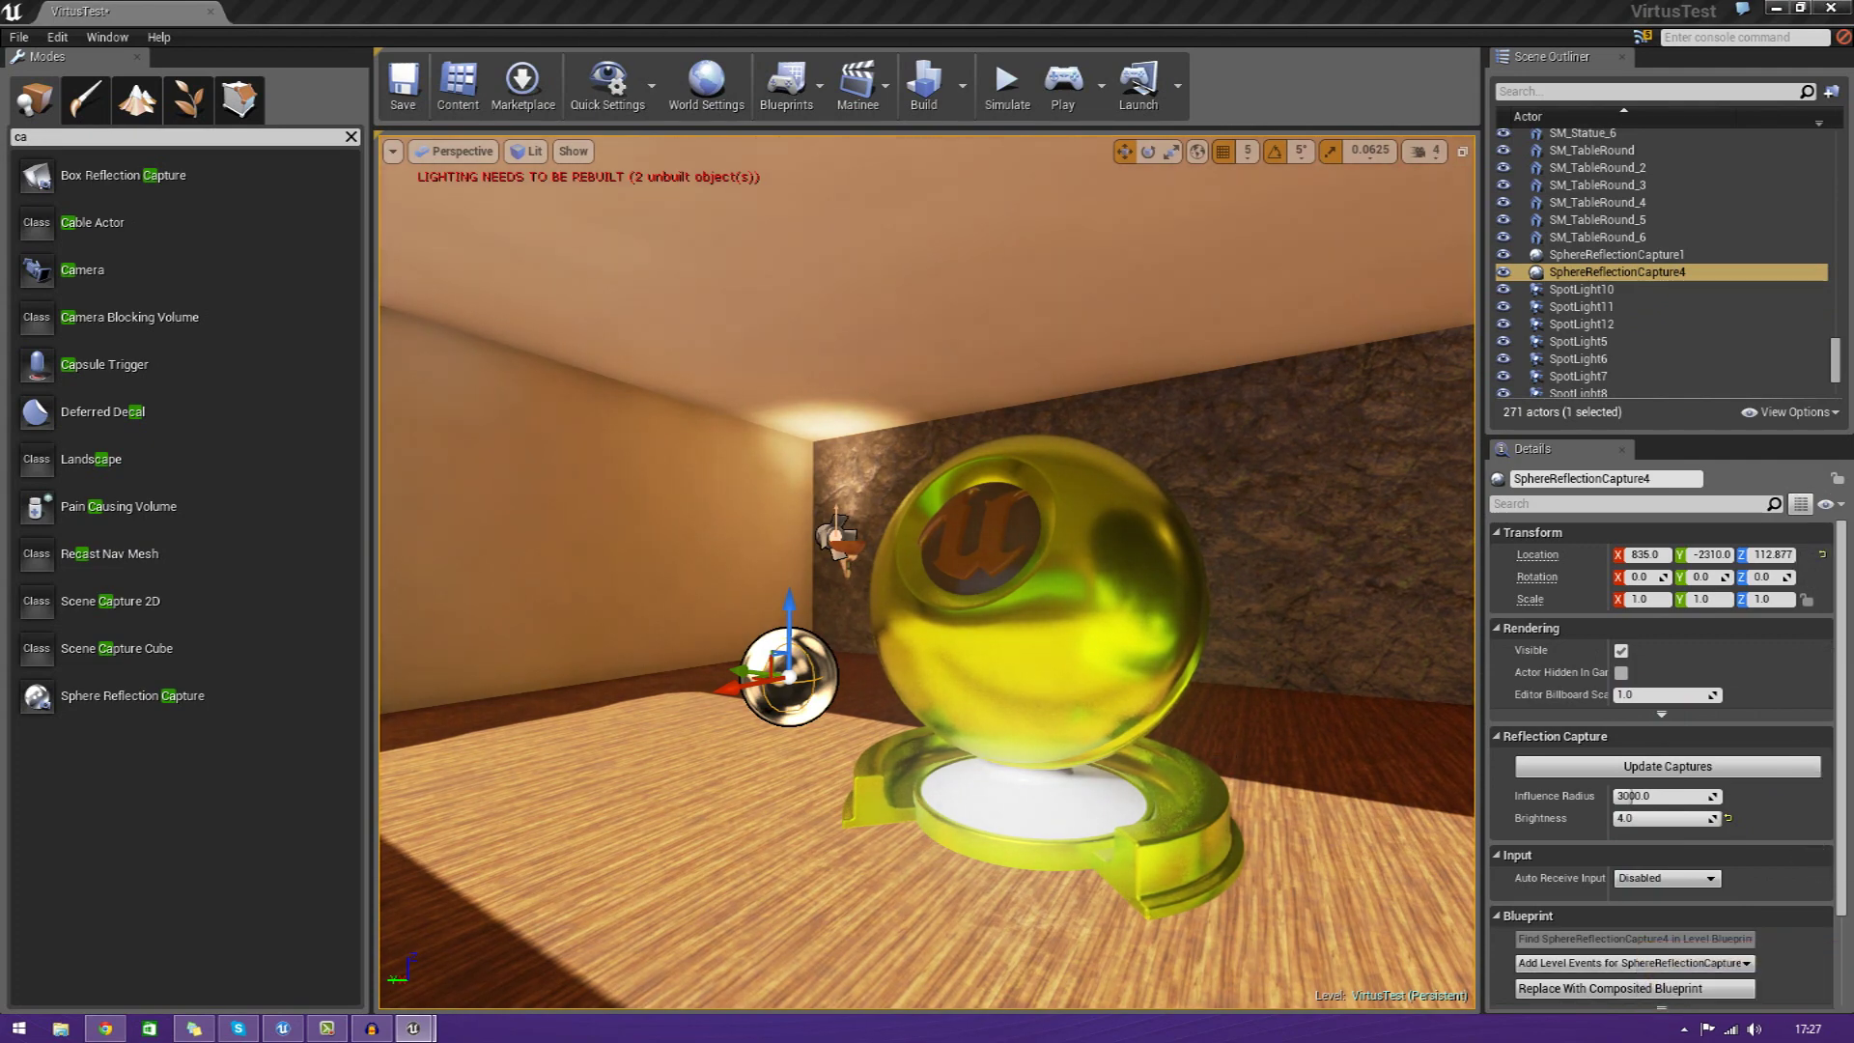
mouse_move(1146, 684)
right_down()
mouse_move(1223, 687)
mouse_move(1145, 685)
right_up()
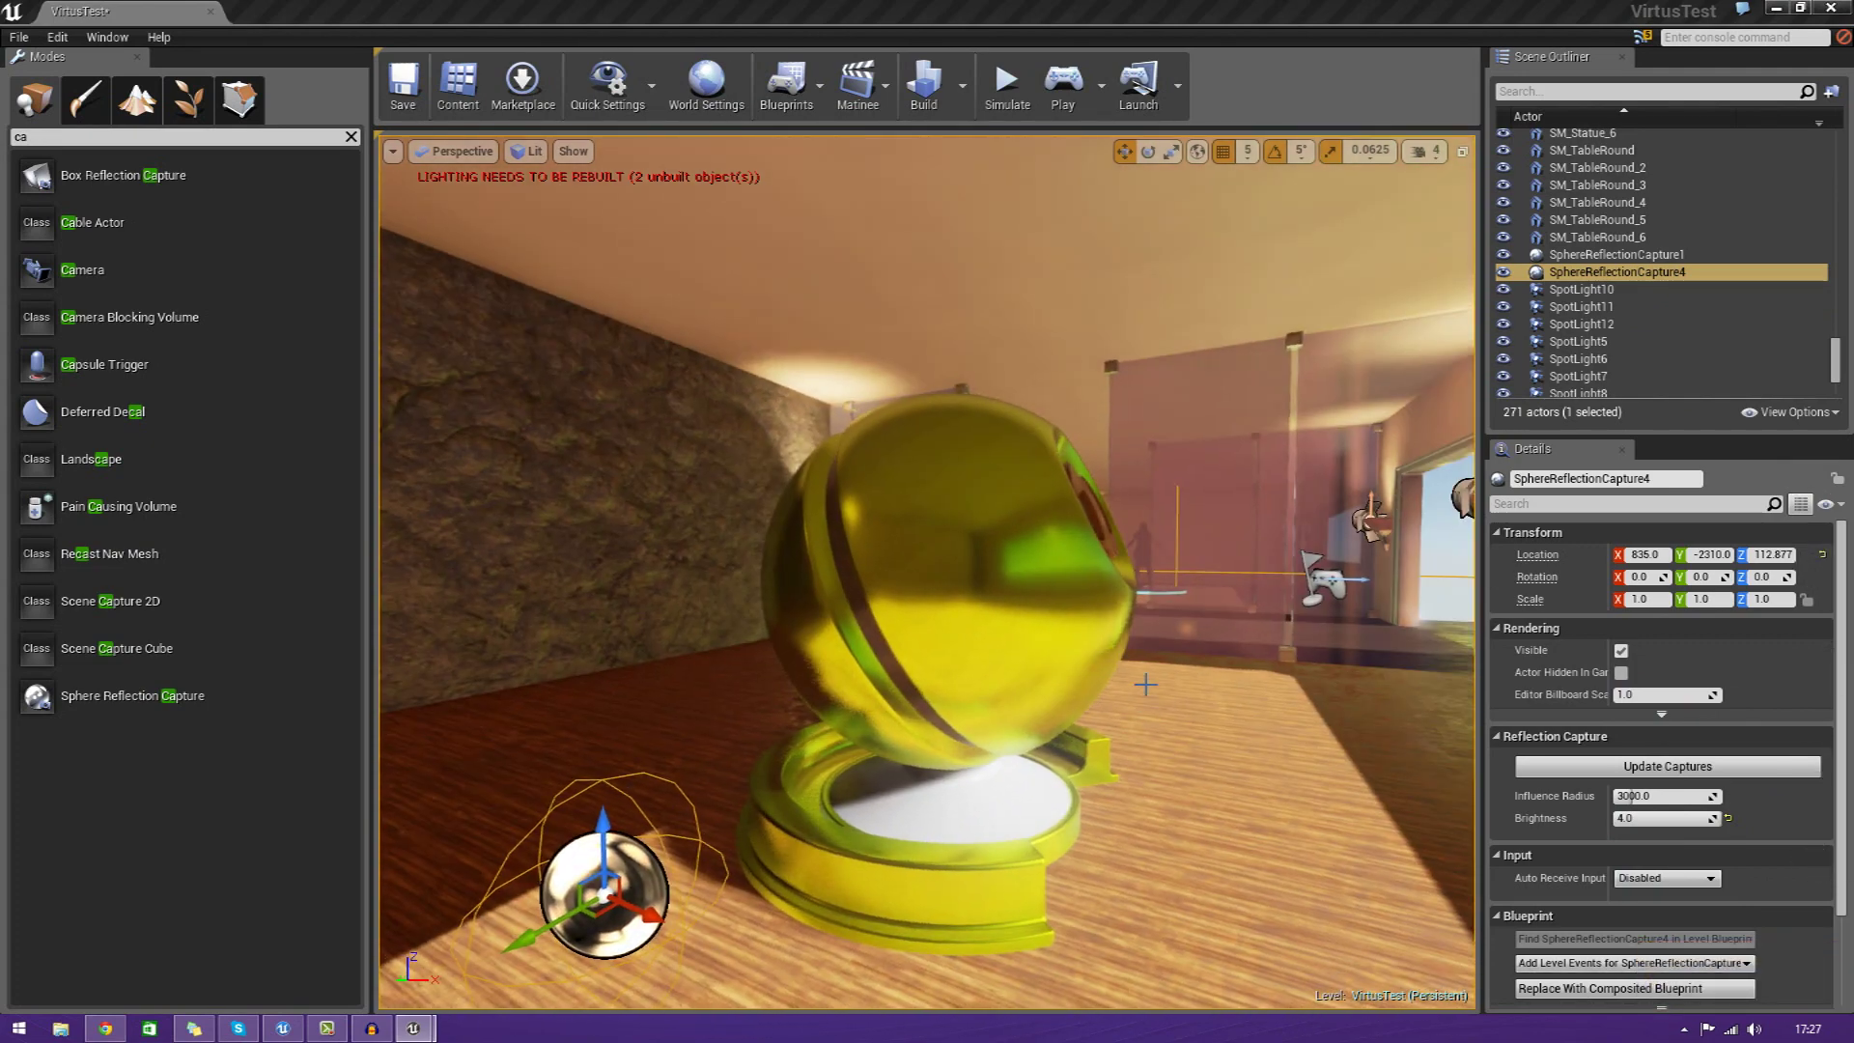
mouse_move(1153, 584)
right_down()
mouse_move(976, 580)
mouse_move(1153, 583)
right_up()
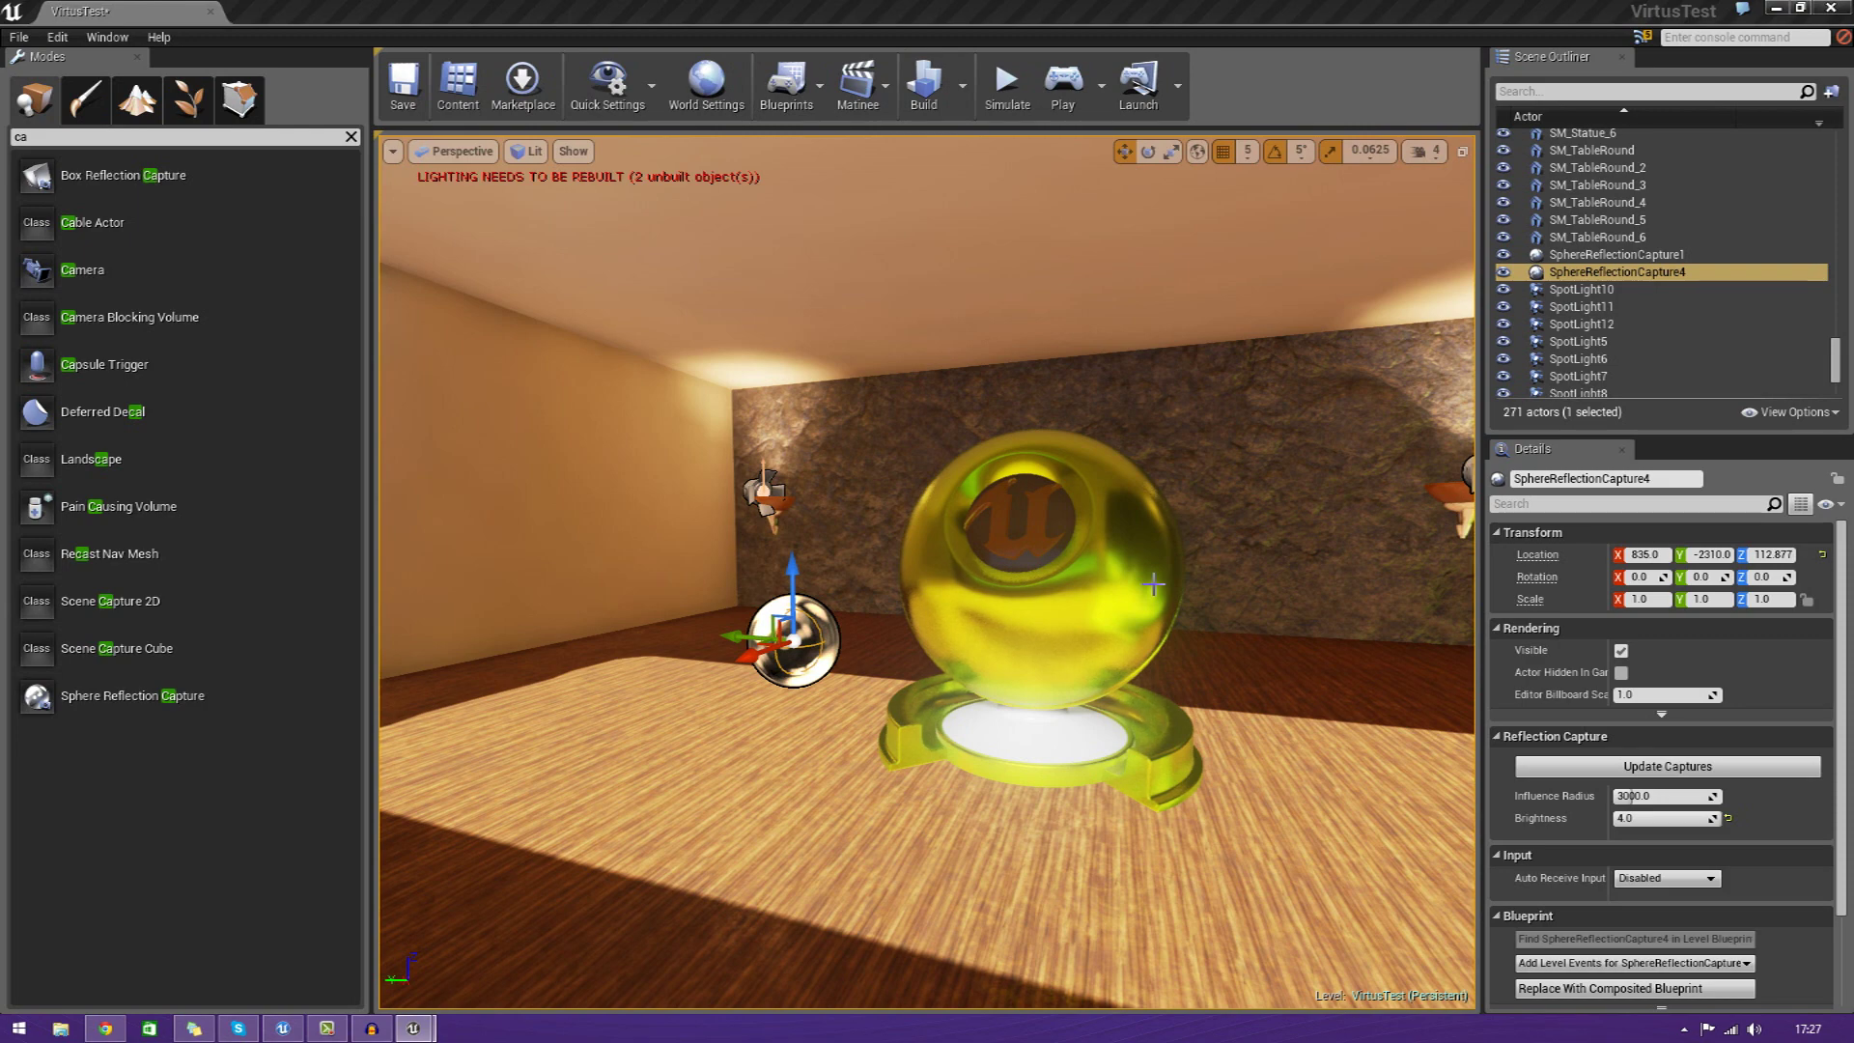
click(1153, 584)
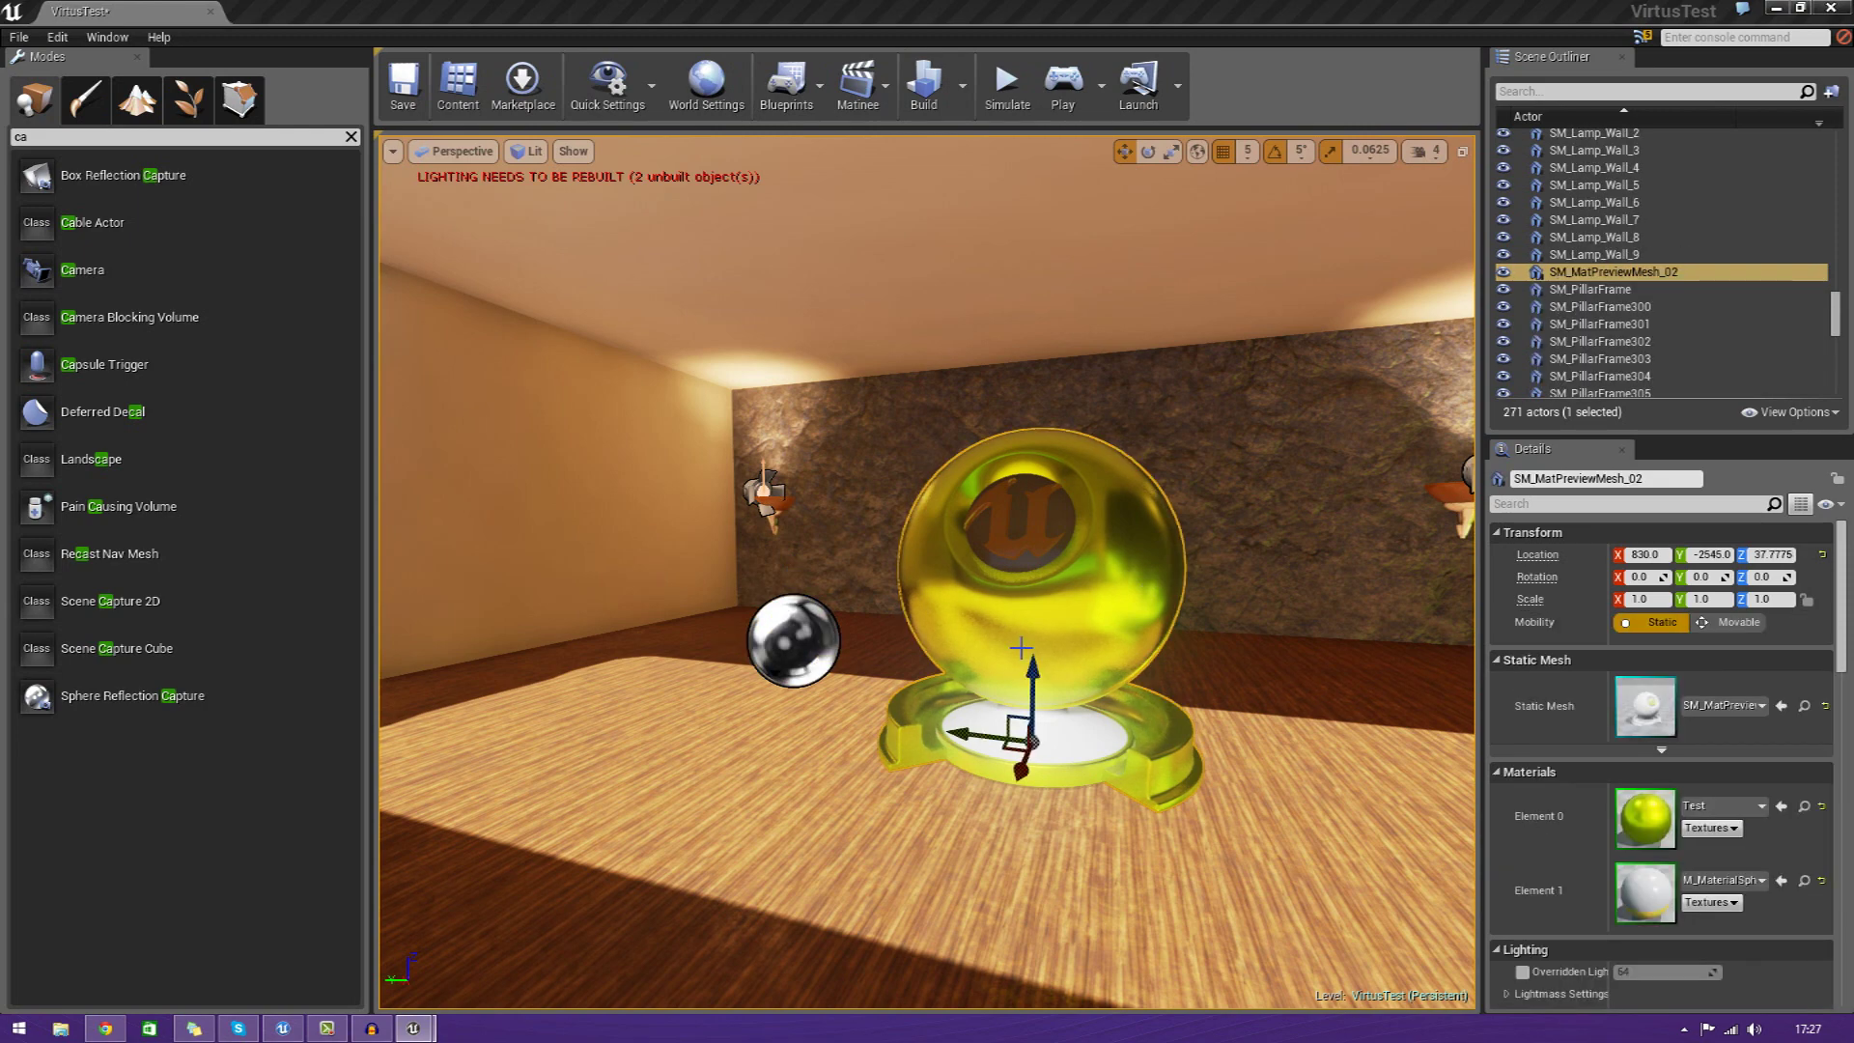
right_drag(713, 586, 898, 589)
click(892, 673)
click(982, 568)
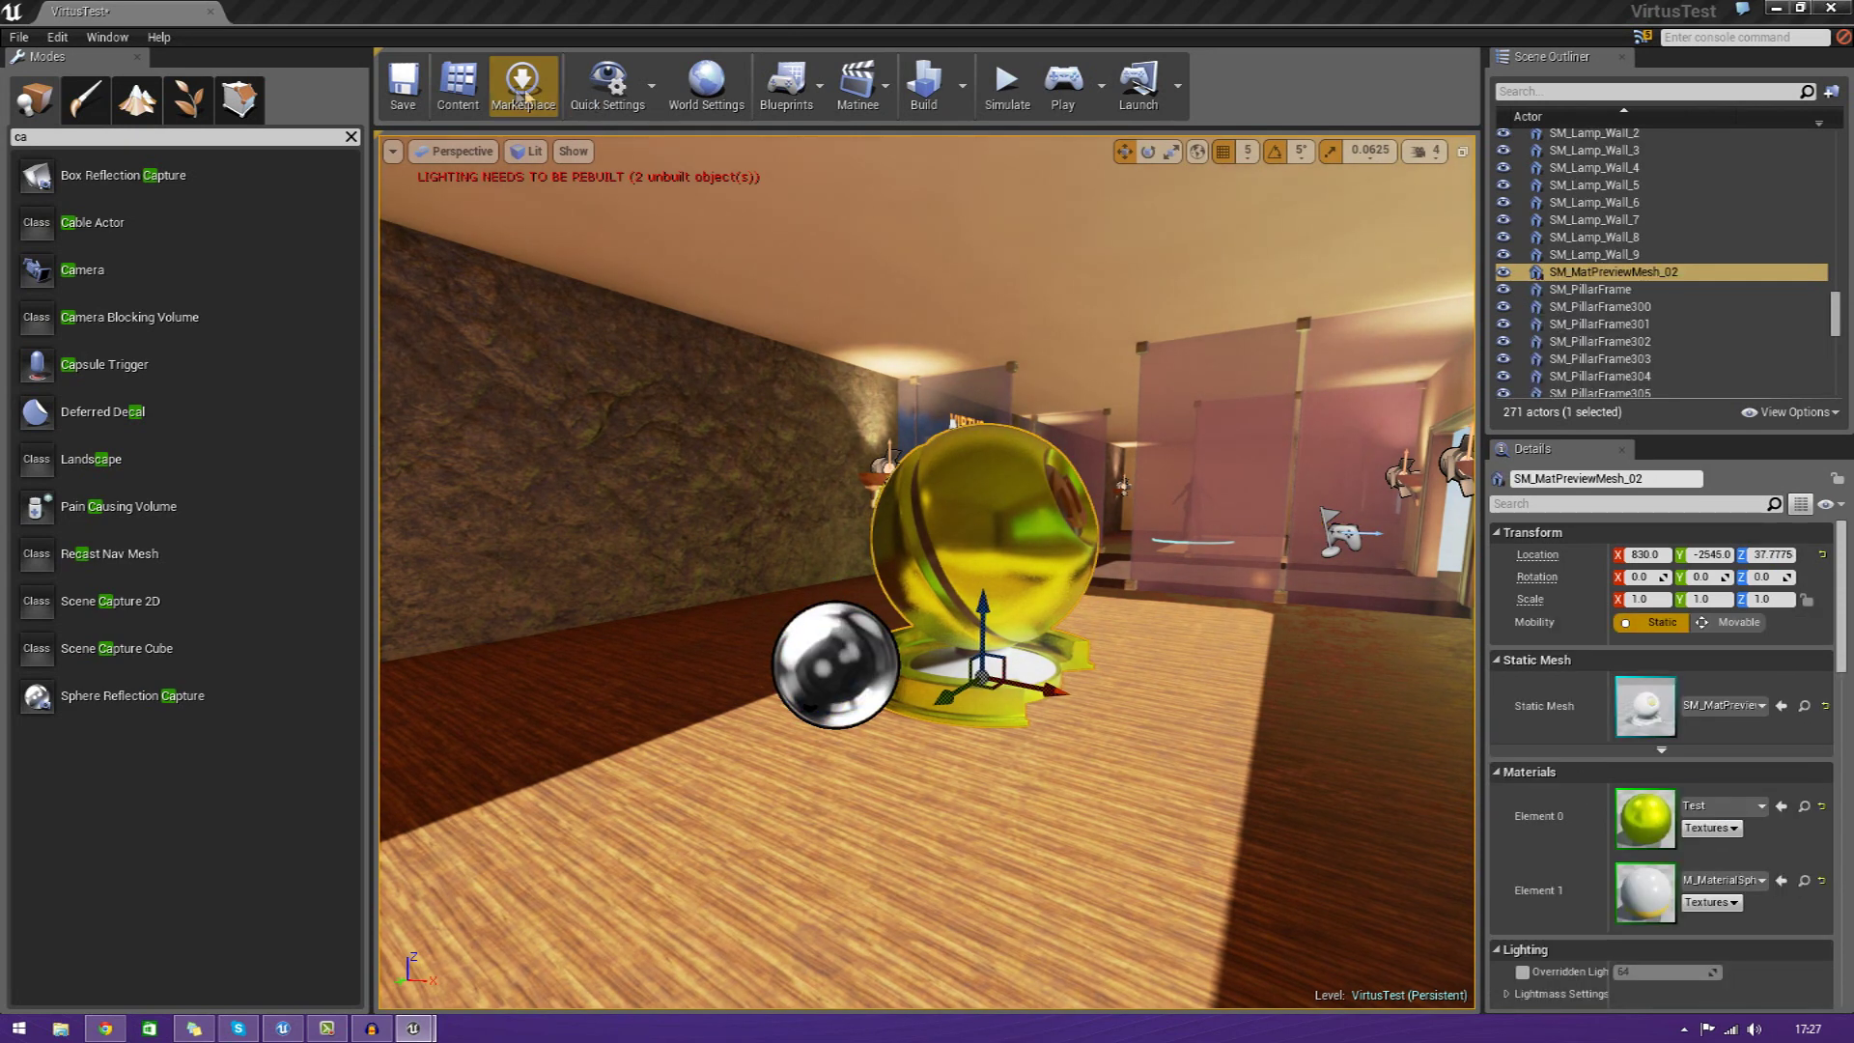
Reopen the Test material from the Materials folder of the Content Browser and bring its editor window into view
mouse_move(412, 1032)
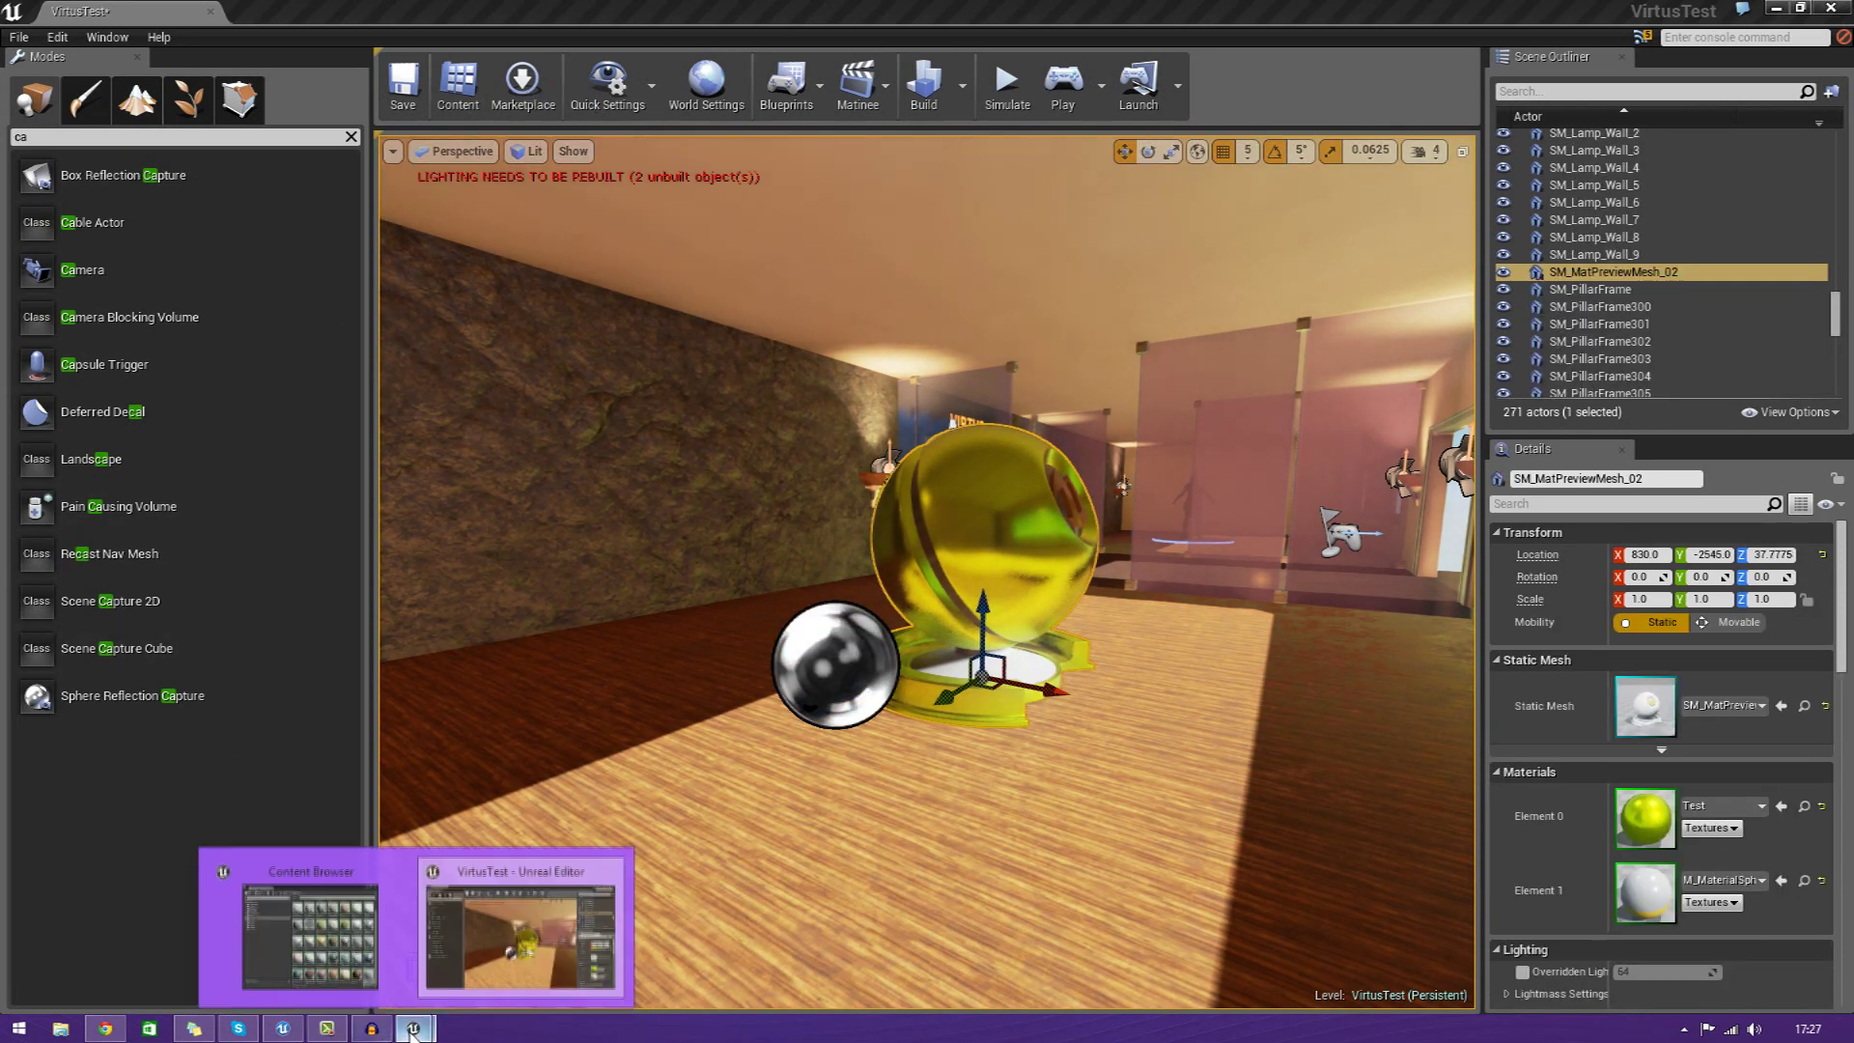
click(310, 929)
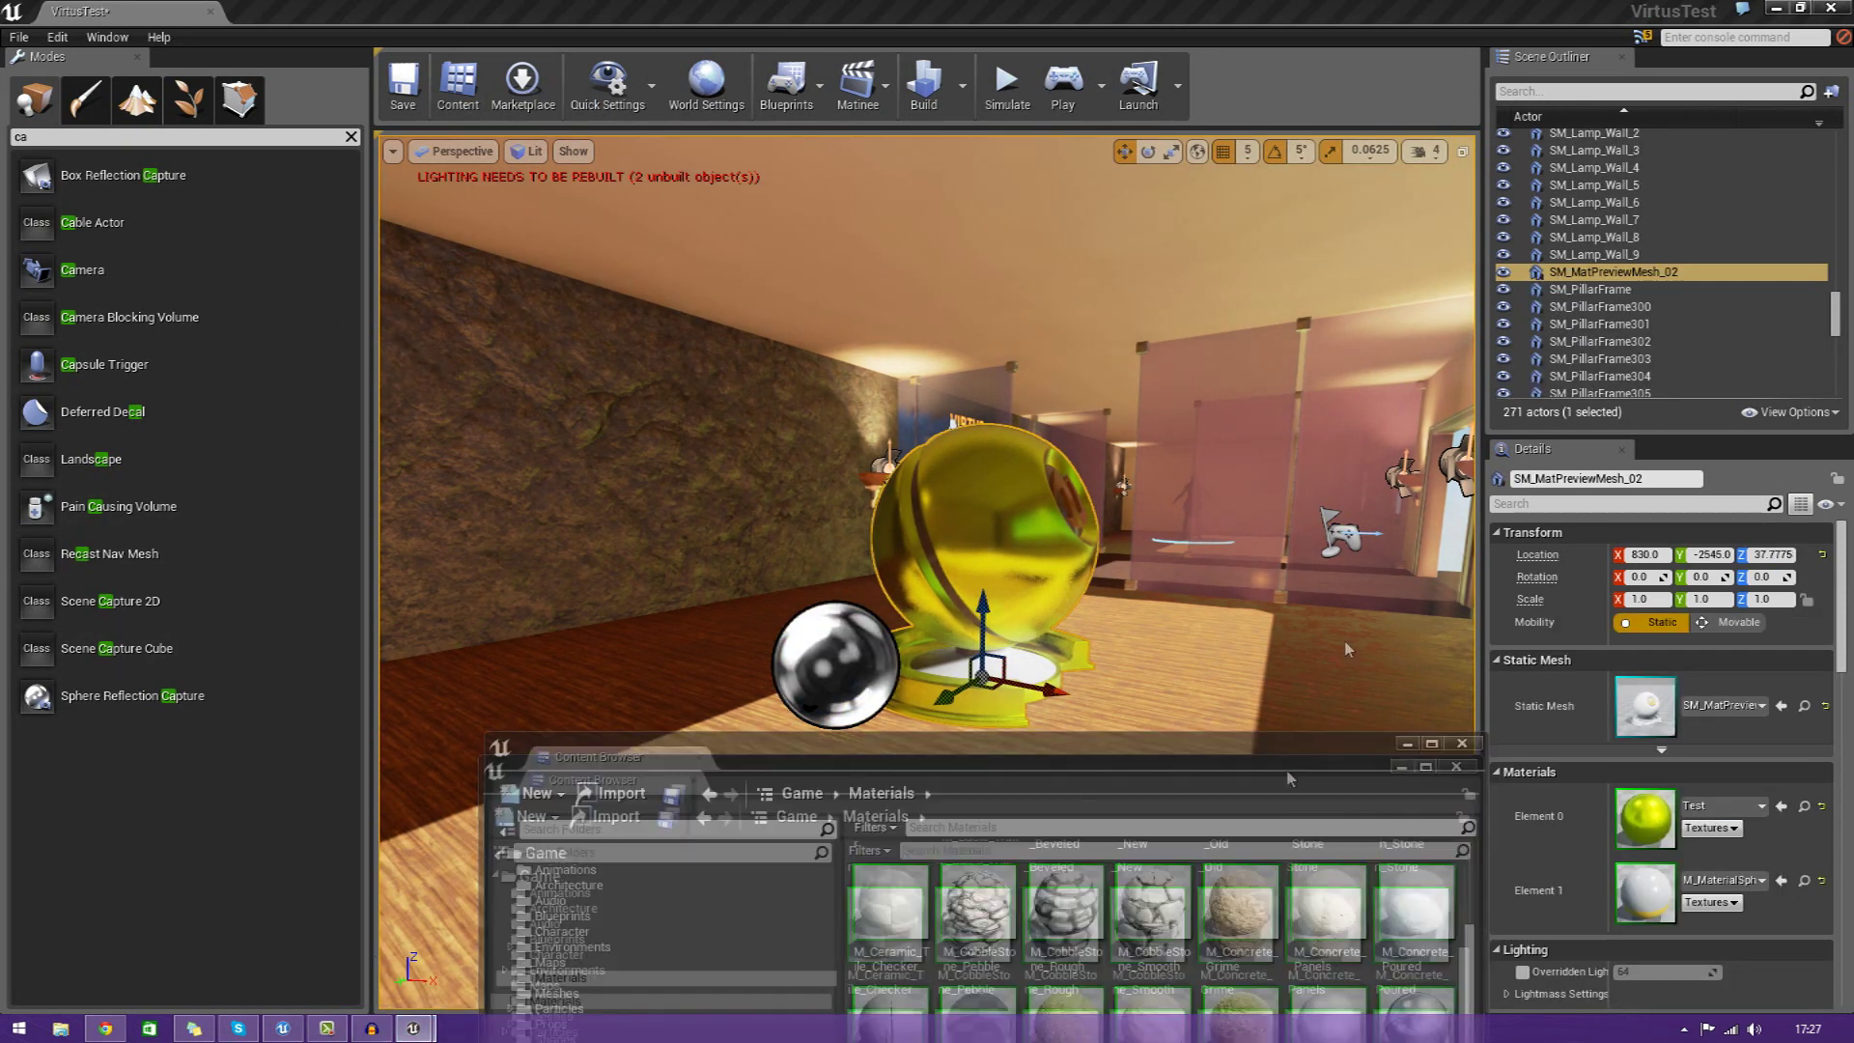
drag(1289, 777, 1584, 127)
double_click(1708, 752)
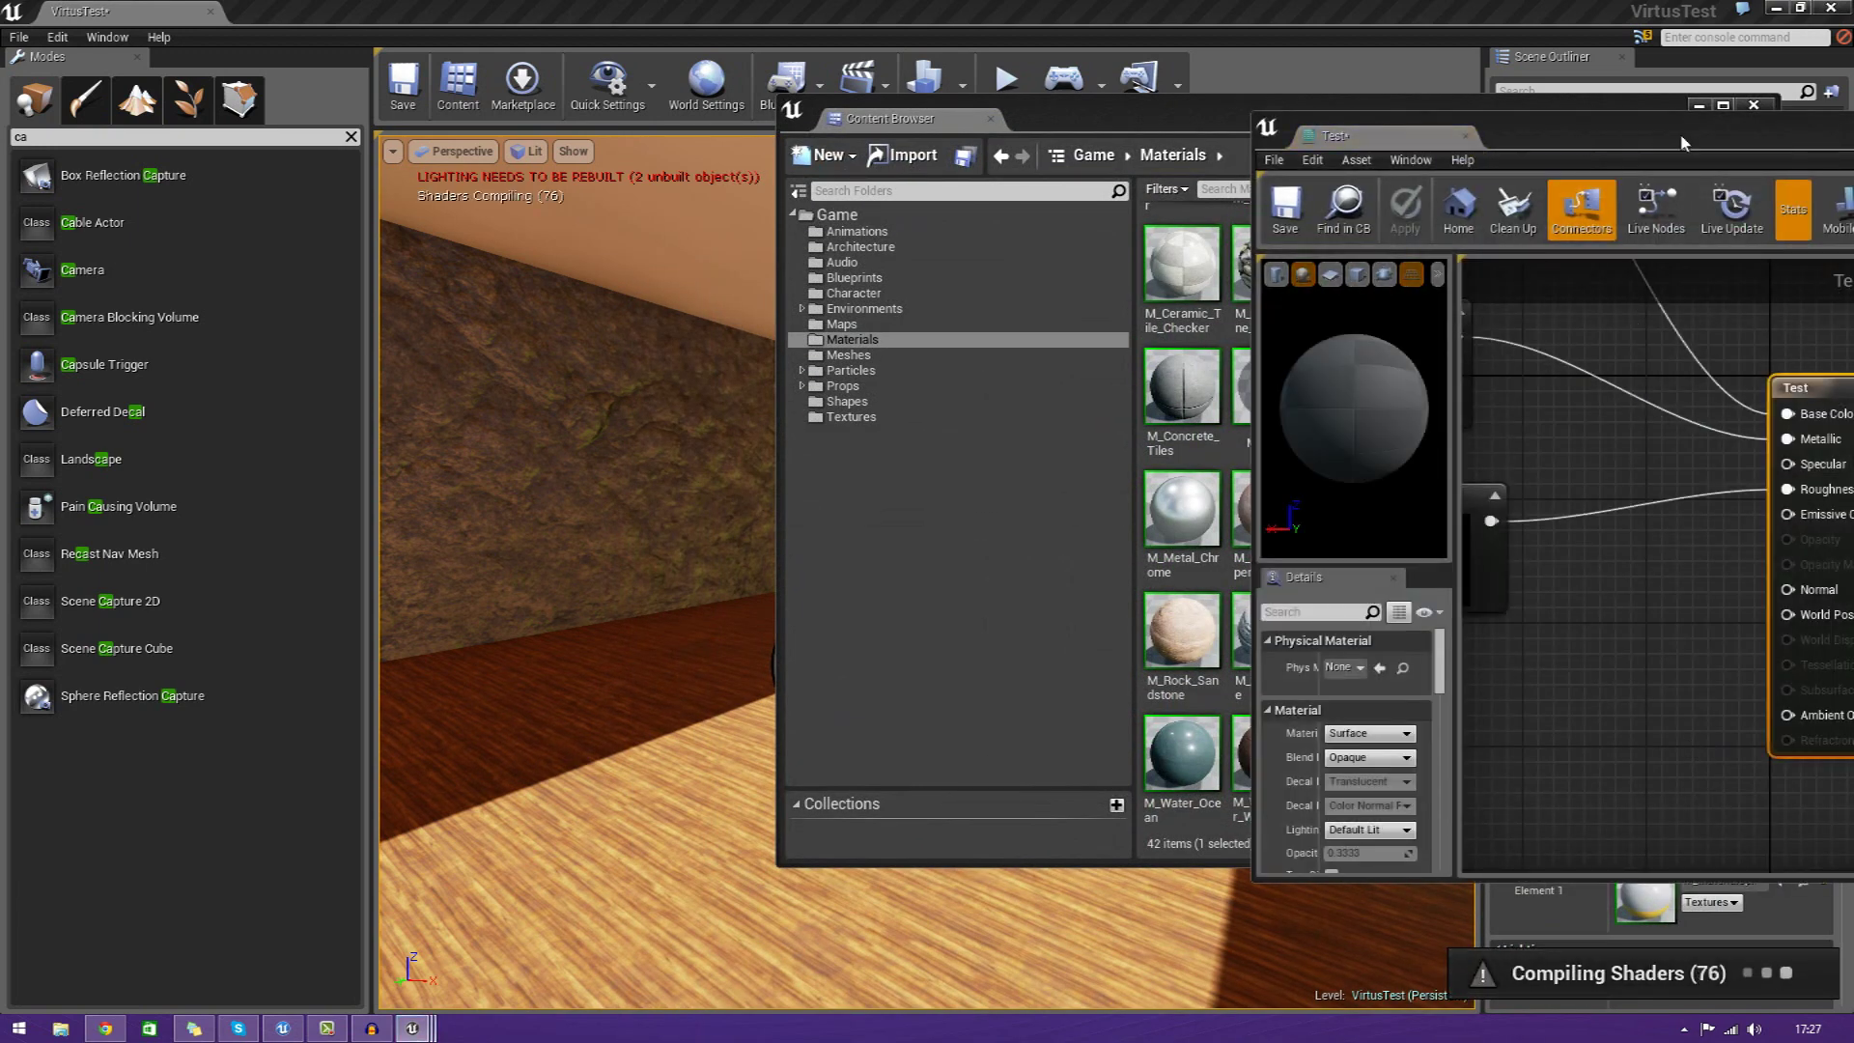
drag(1685, 141, 1182, 158)
Move the 0.25 Roughness constant lower in the graph, close the Test editor and apply the changes to the original material
right_drag(1184, 502, 1311, 673)
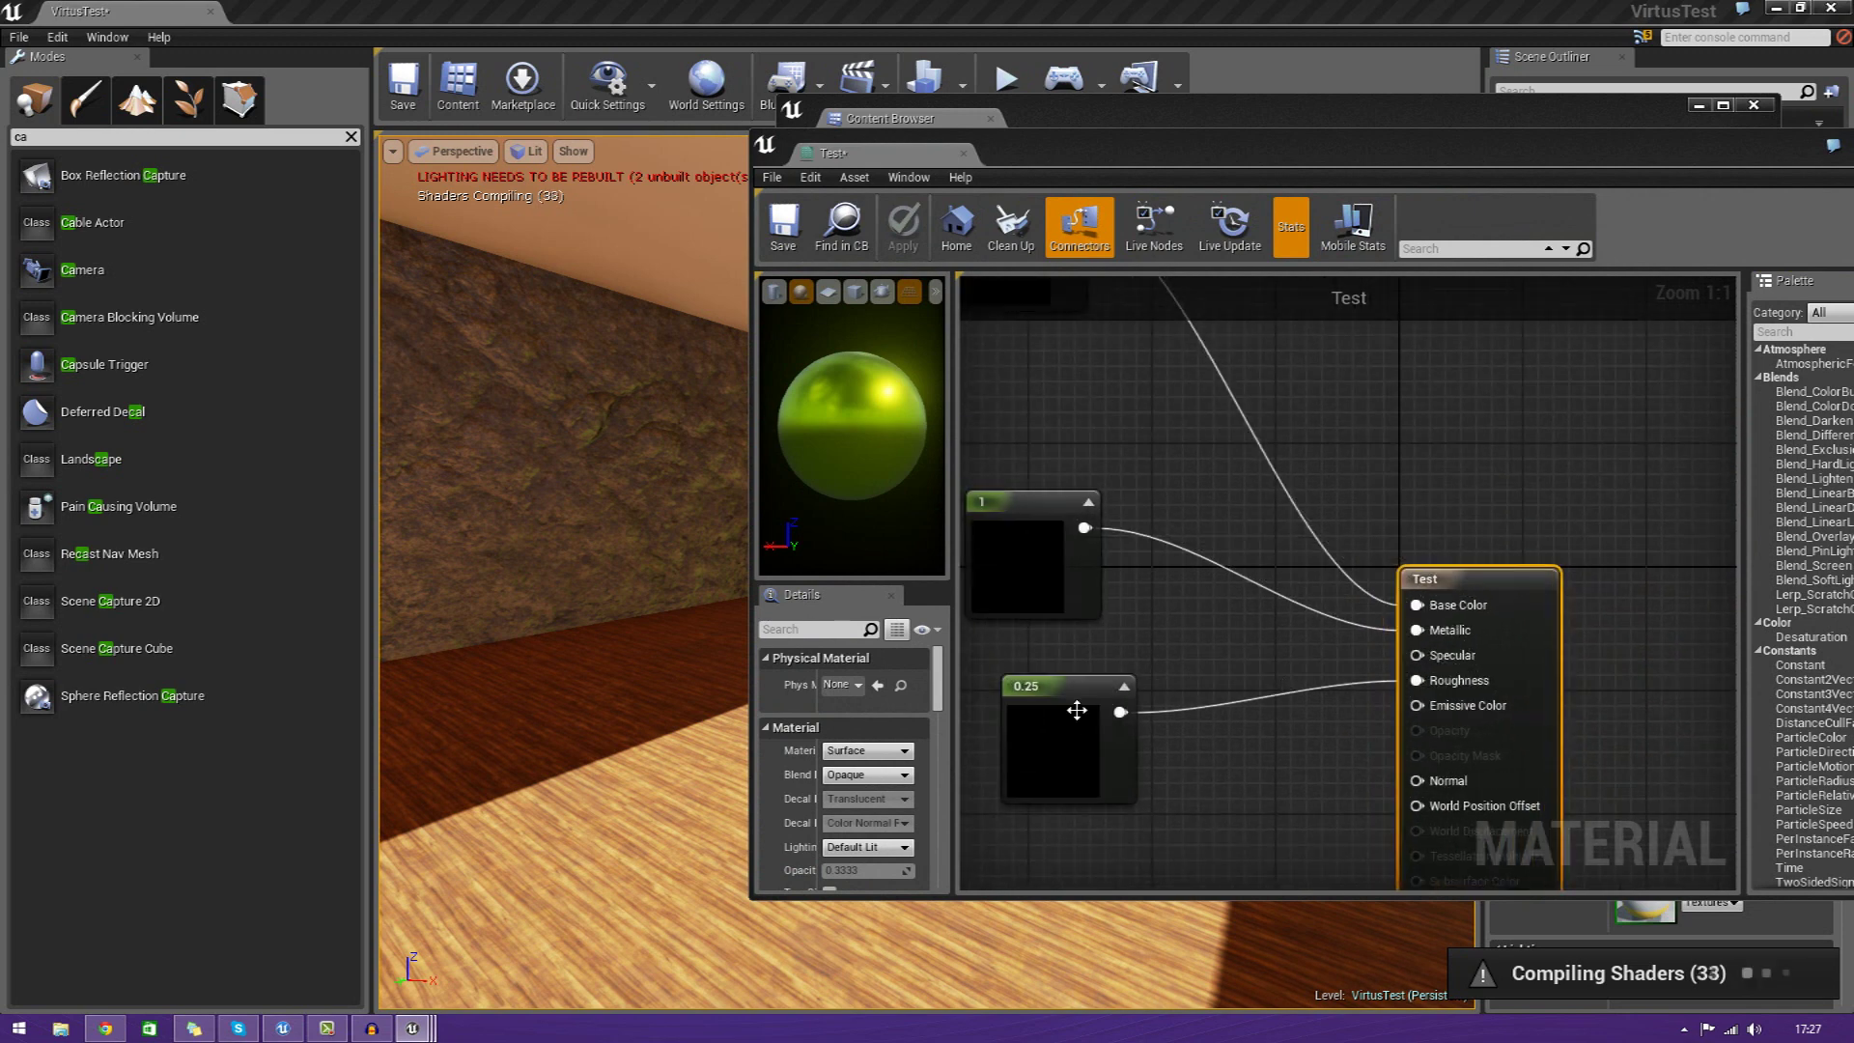
drag(1063, 723, 1044, 792)
right_drag(1254, 781, 1297, 583)
click(1304, 570)
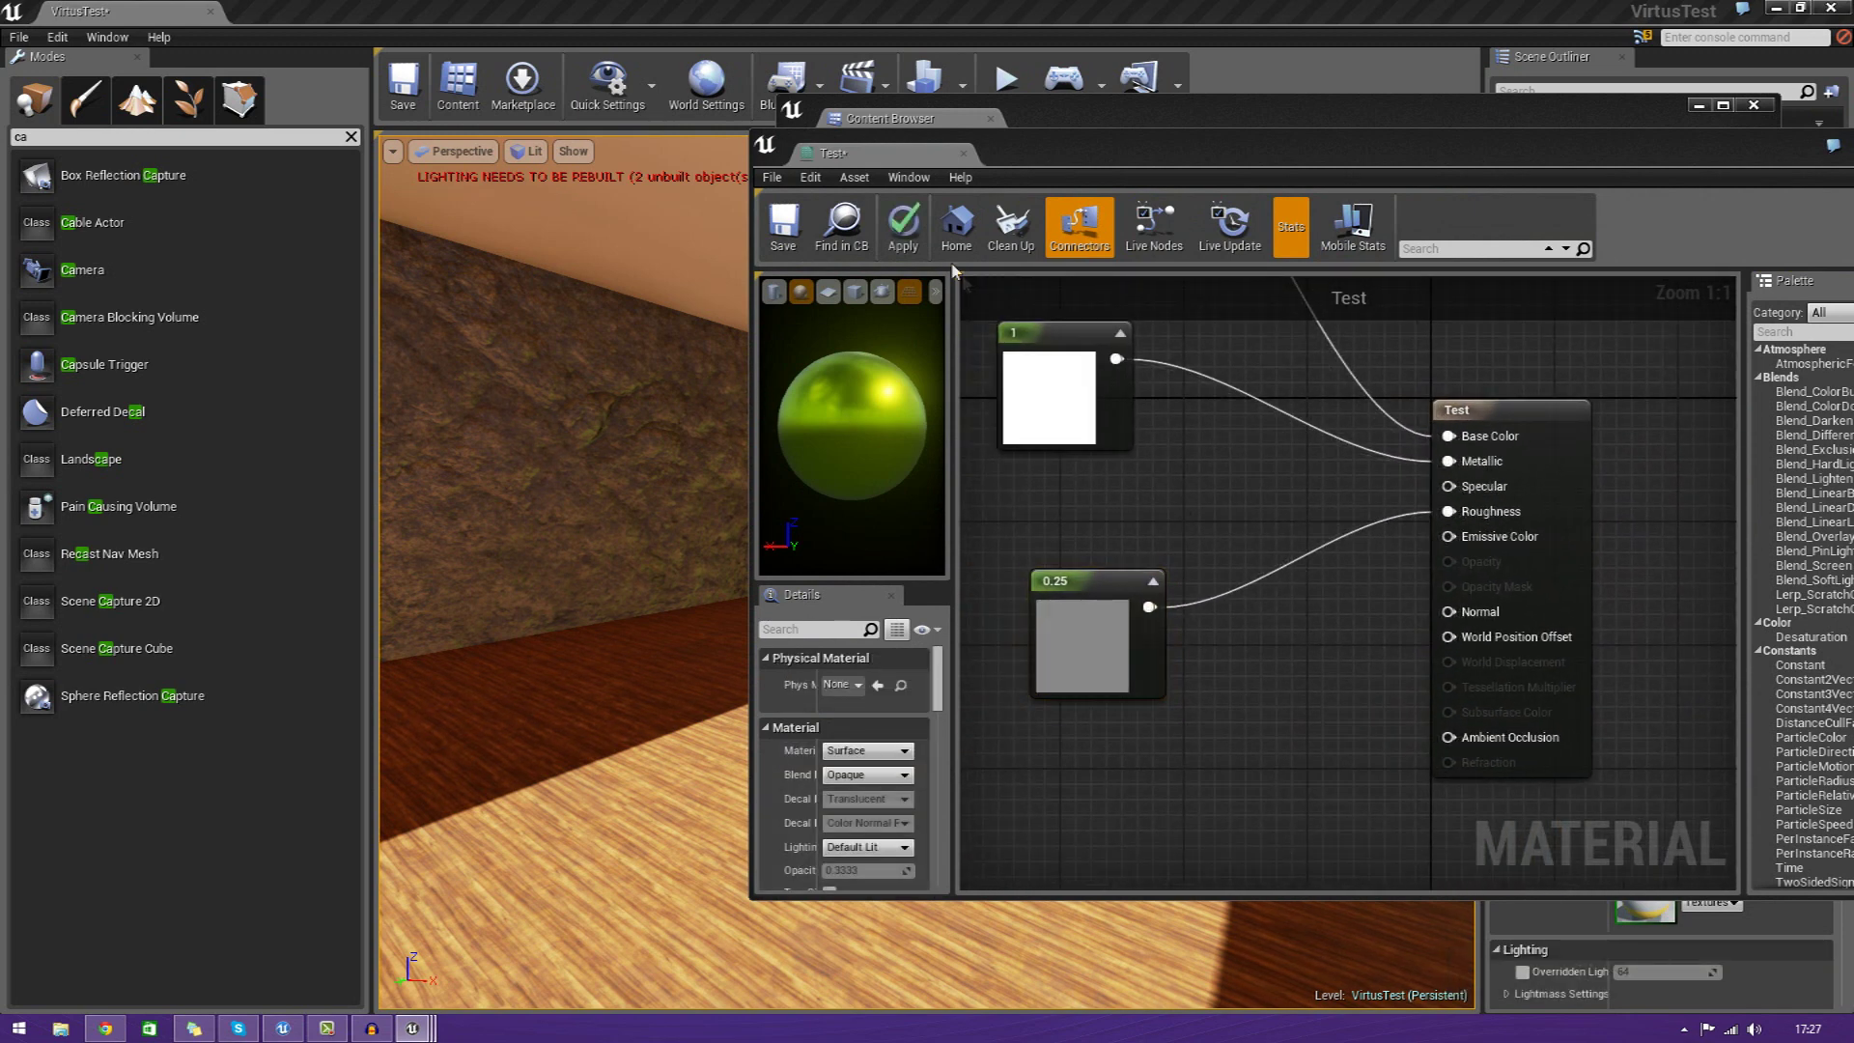
click(964, 155)
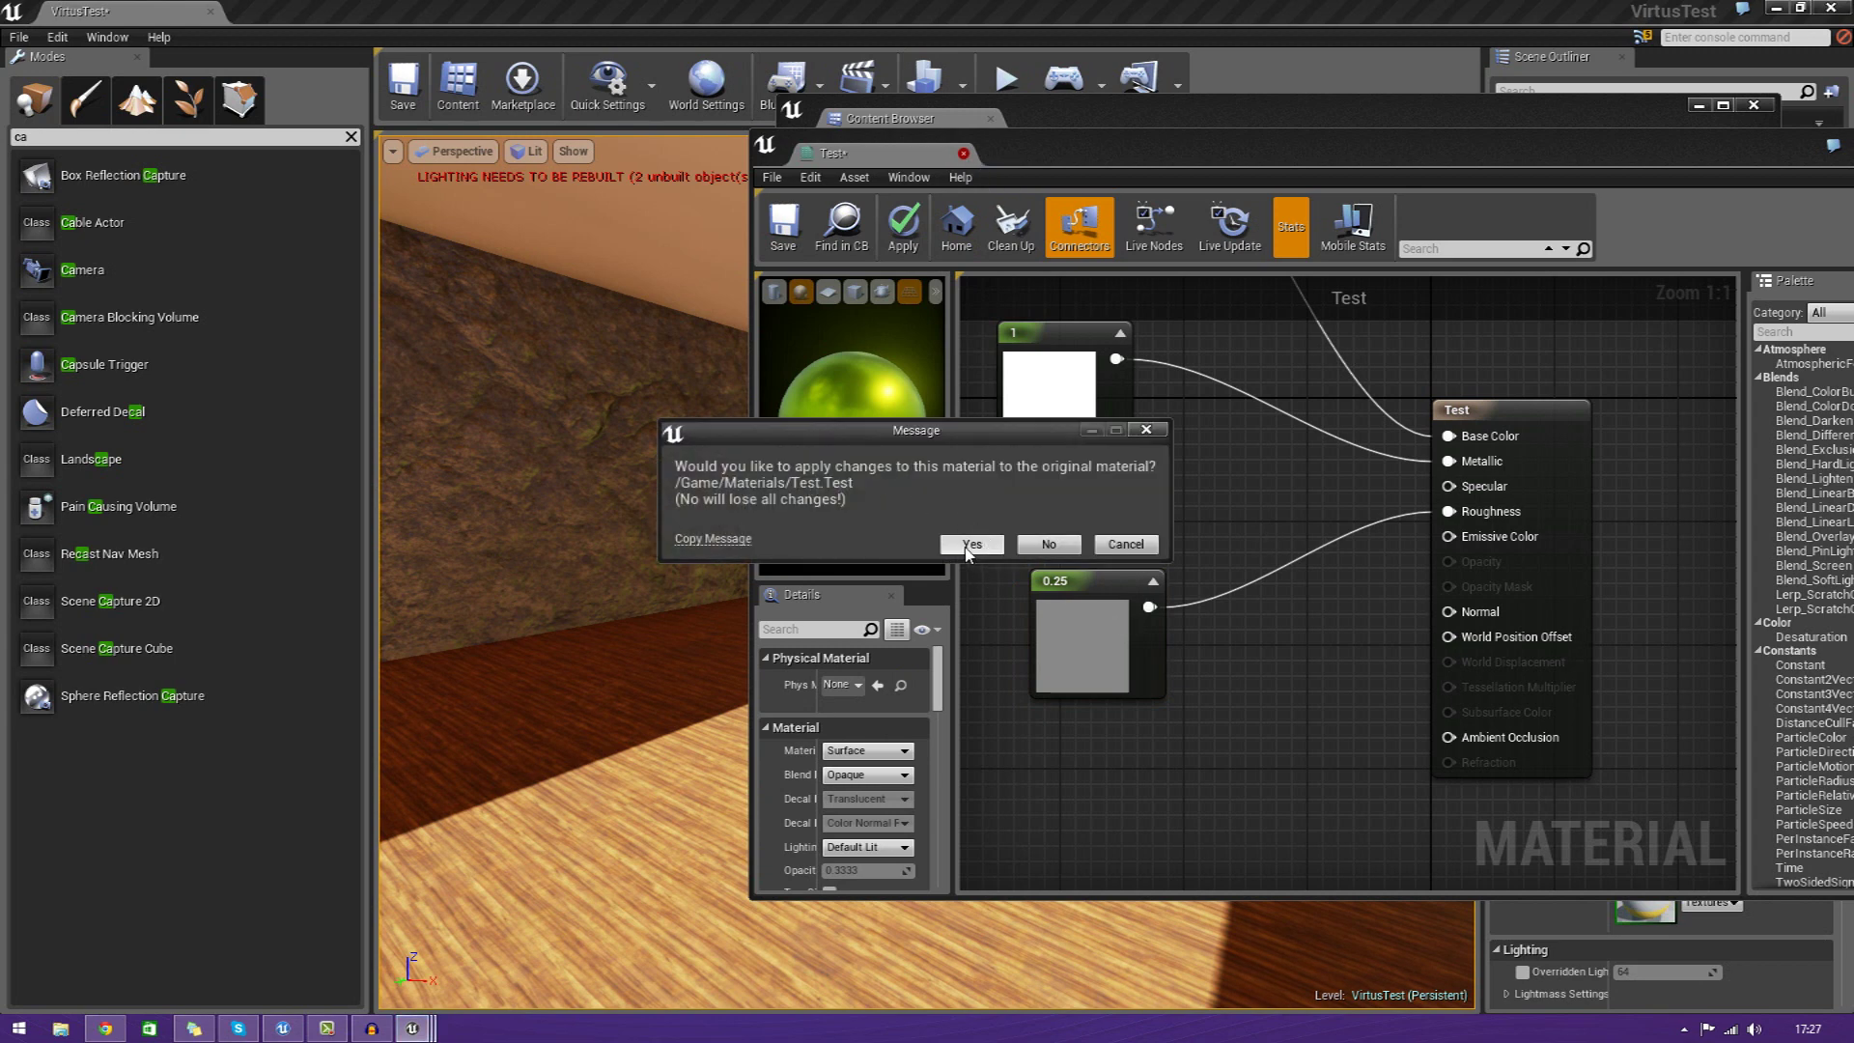
click(971, 544)
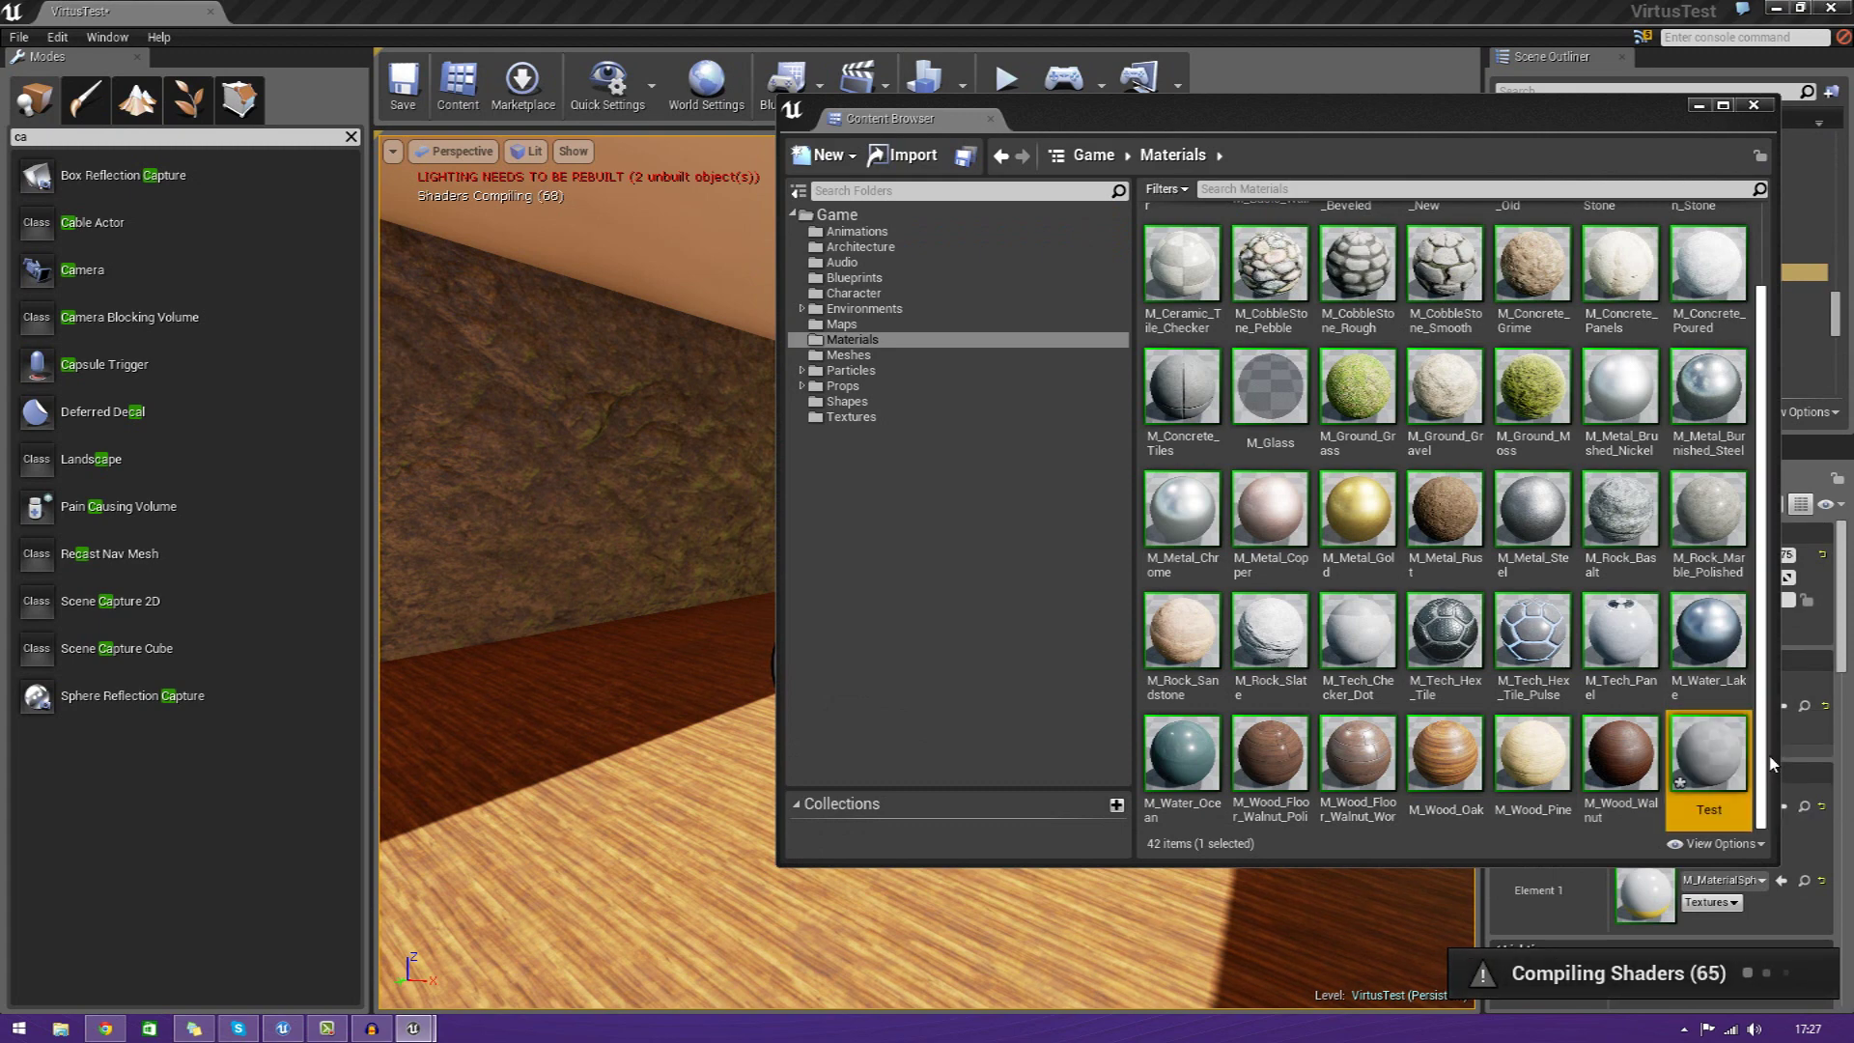
Open the M_Wood_Floor_Walnut_Polished material and look over its node graph as a reference
double_click(1271, 758)
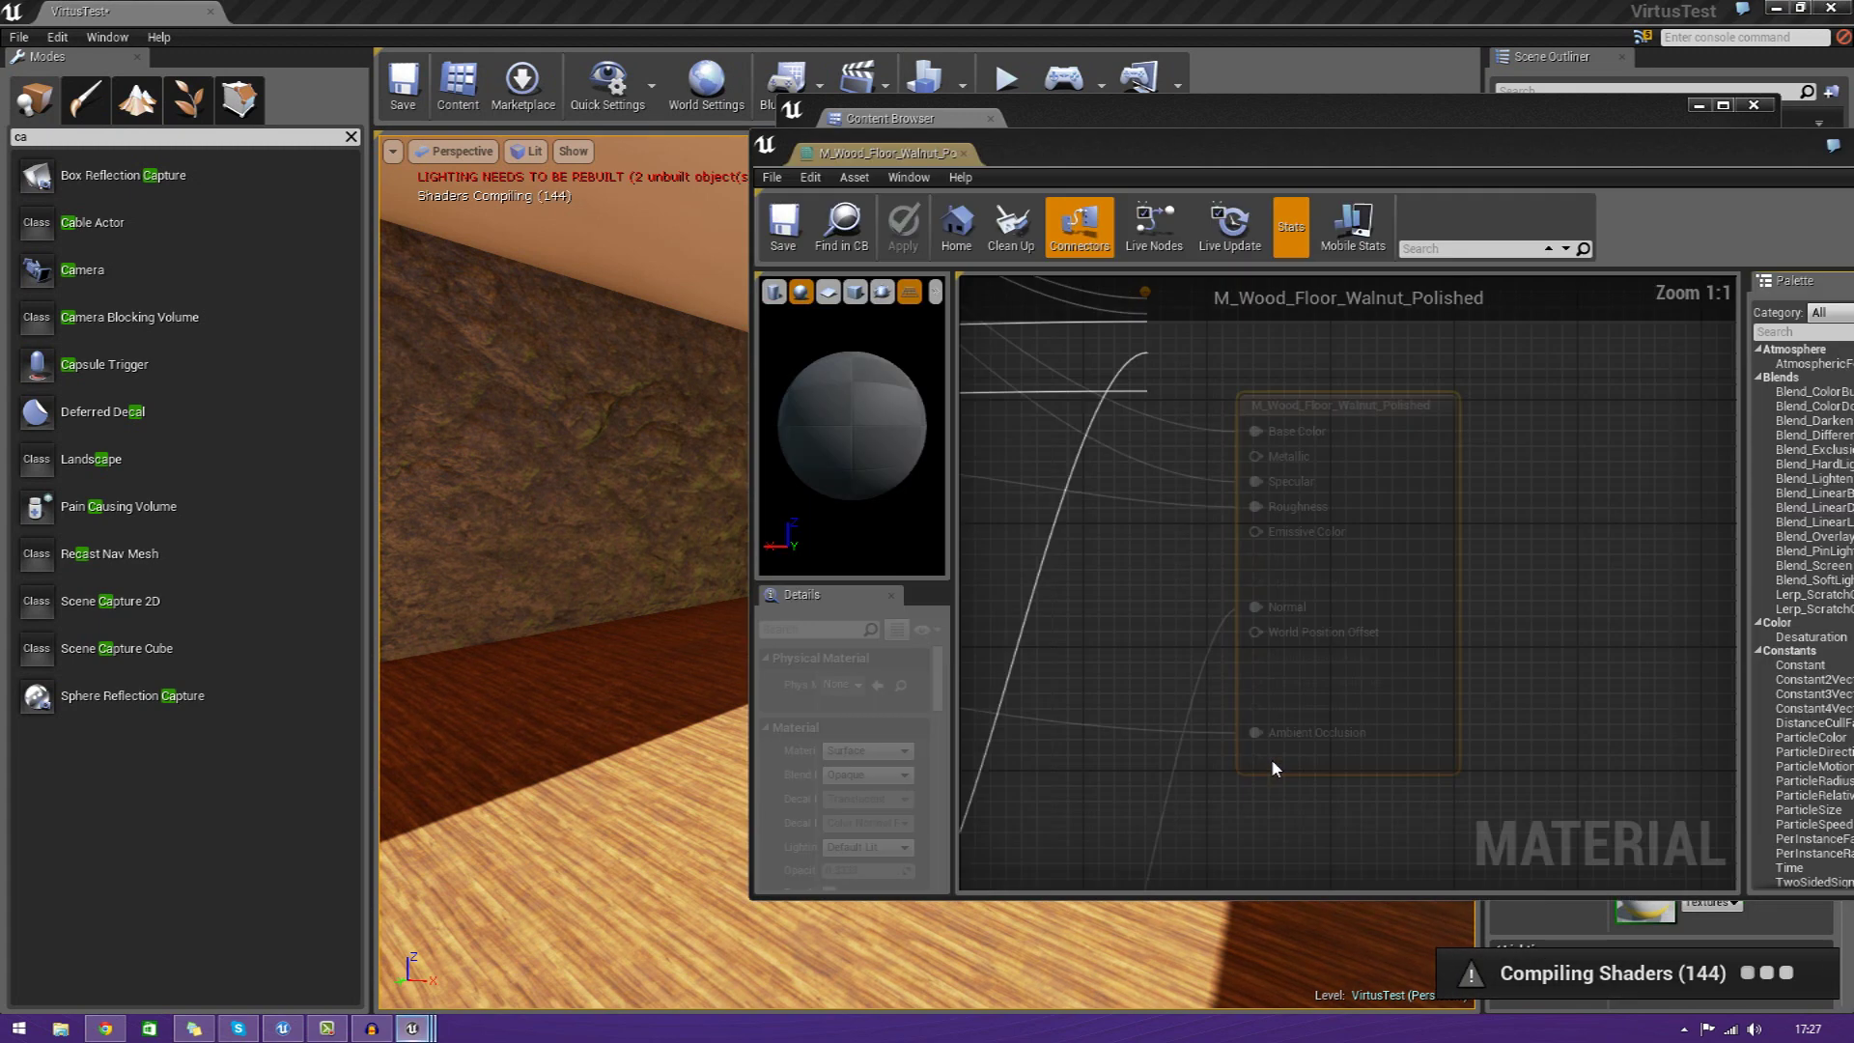
right_drag(1092, 612, 1485, 669)
scroll(1486, 669, down, 4)
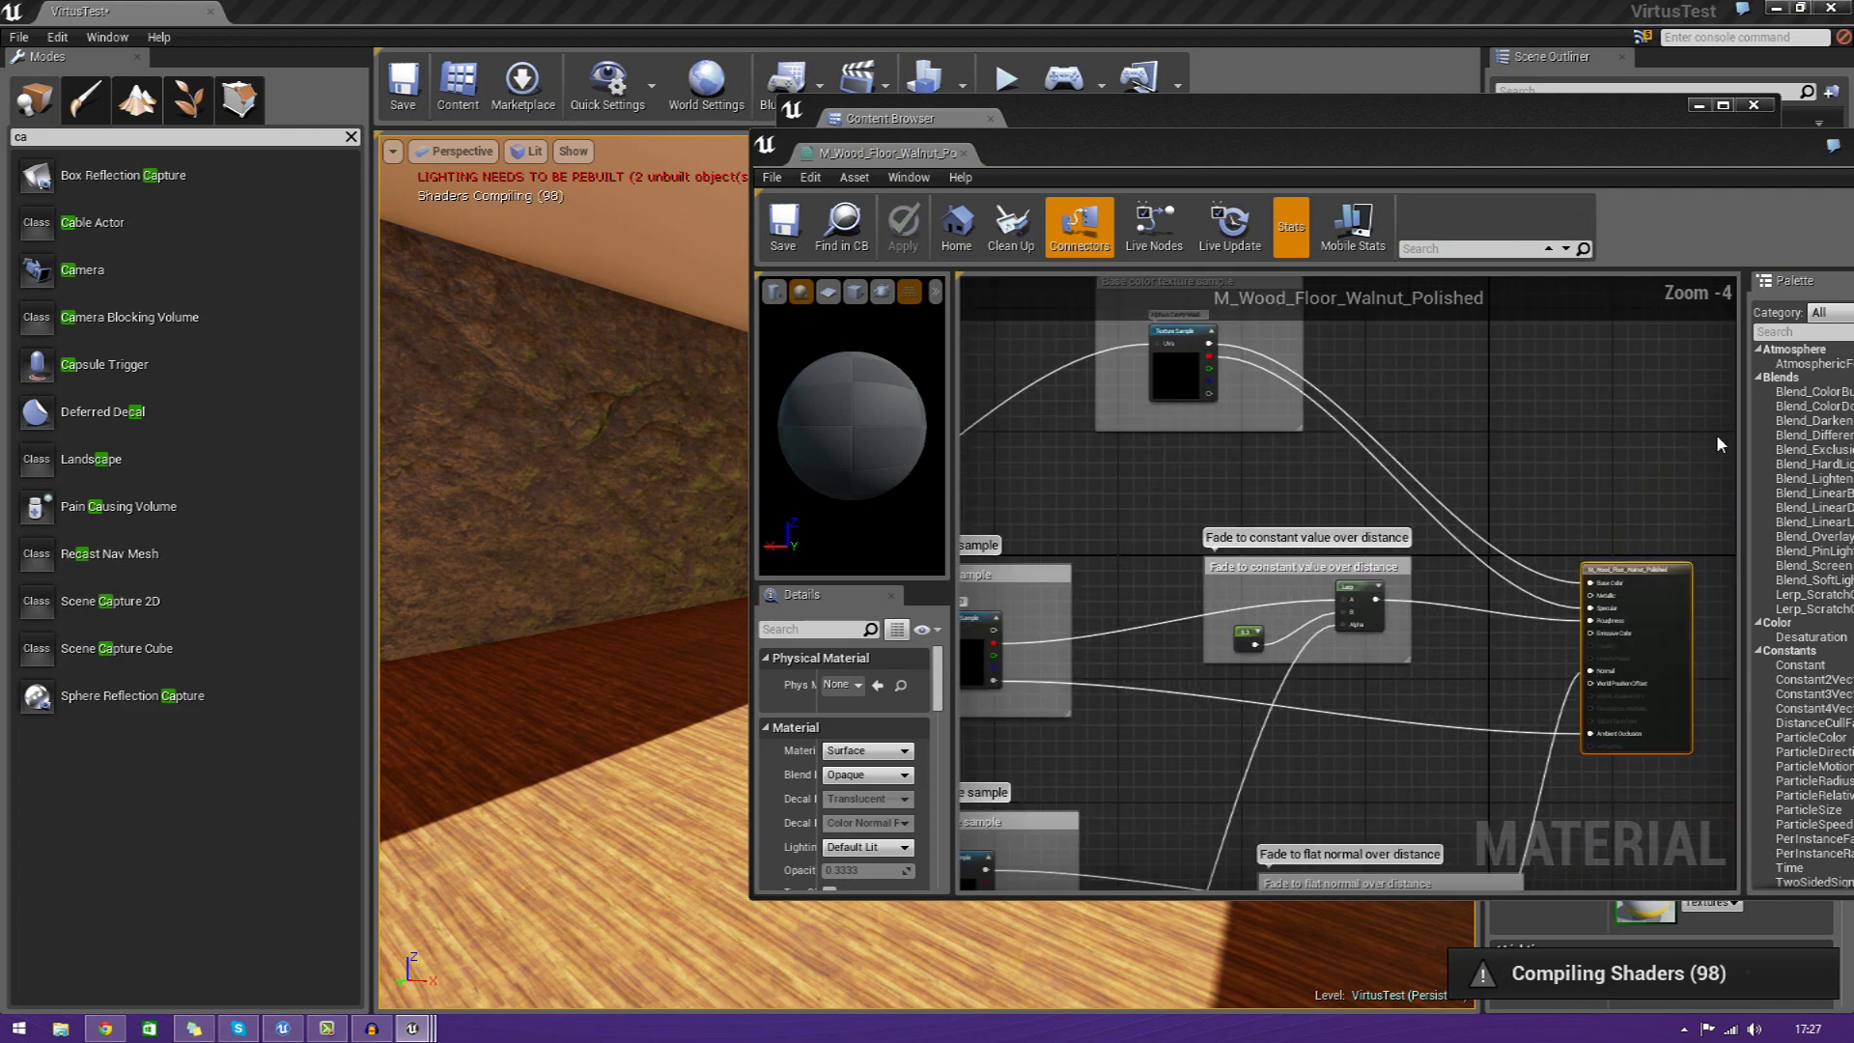
Open M_Rock_Basalt, examine the node groups feeding its Base Color, Roughness and Normal, and close the material editor window
drag(1726, 130, 1340, 261)
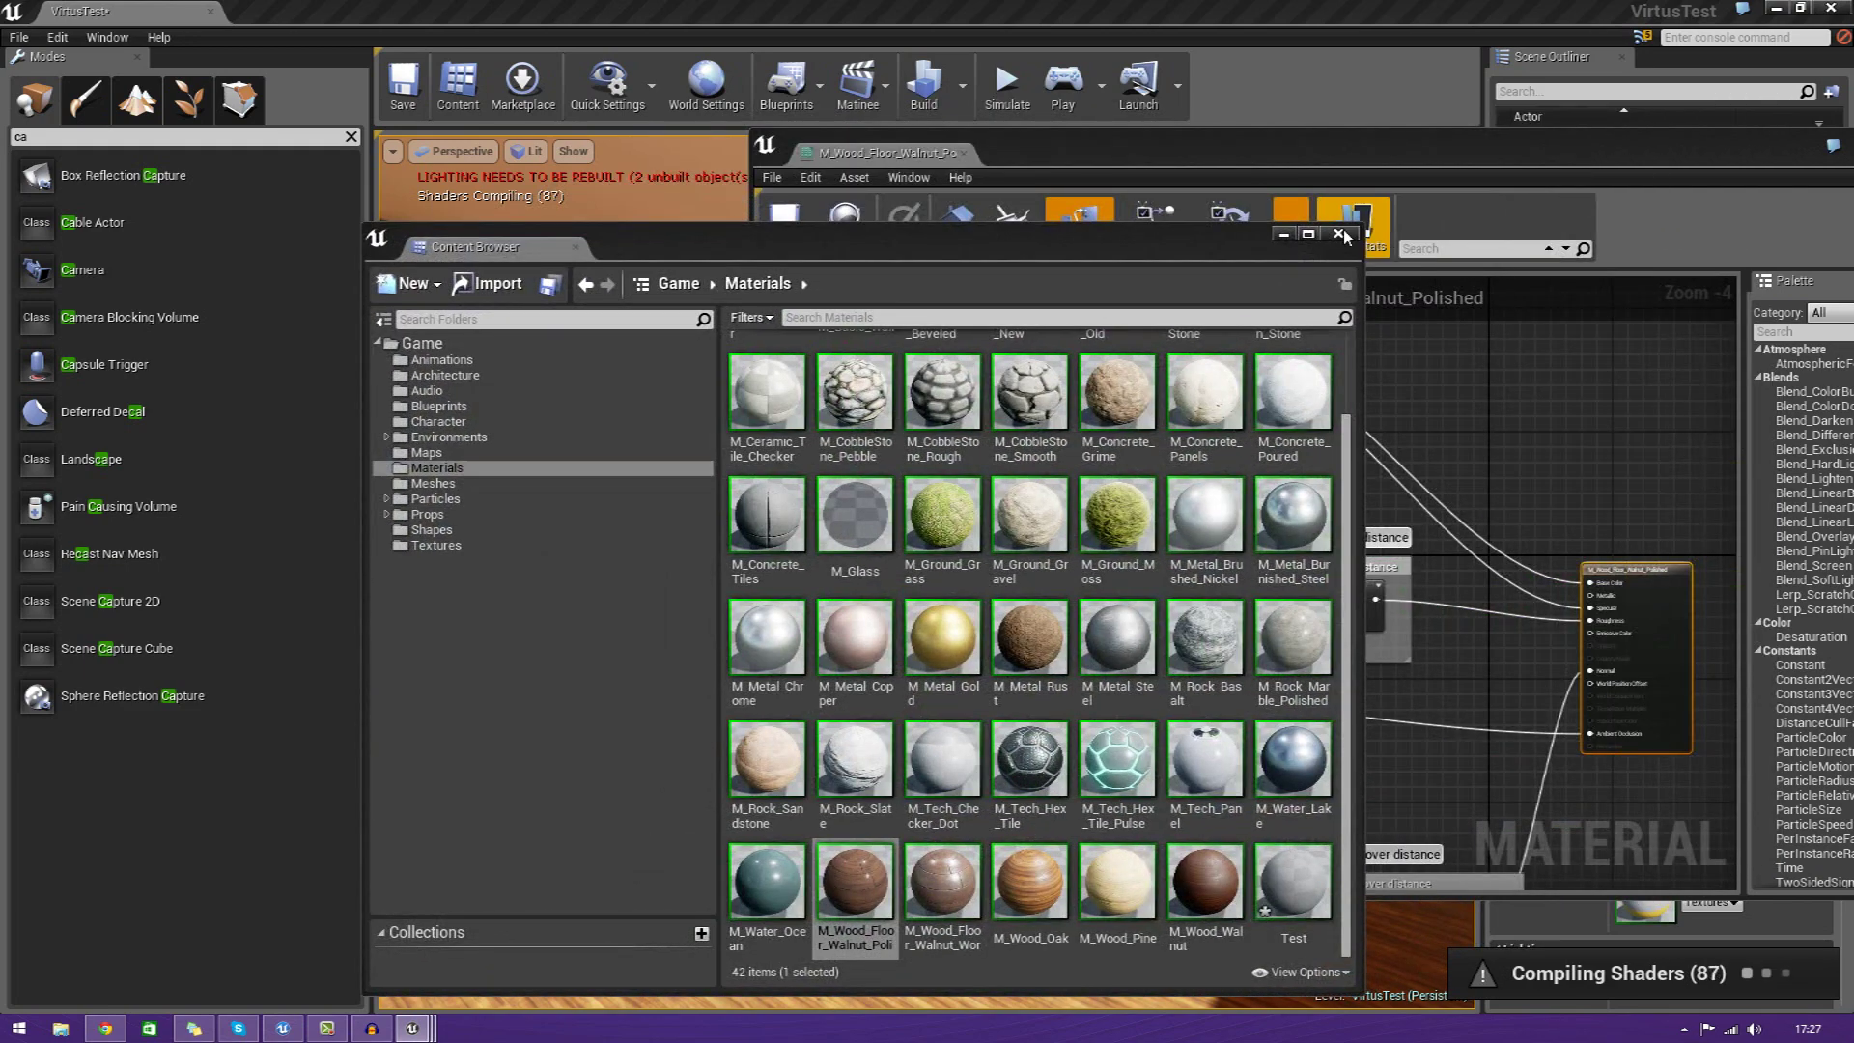
double_click(1204, 700)
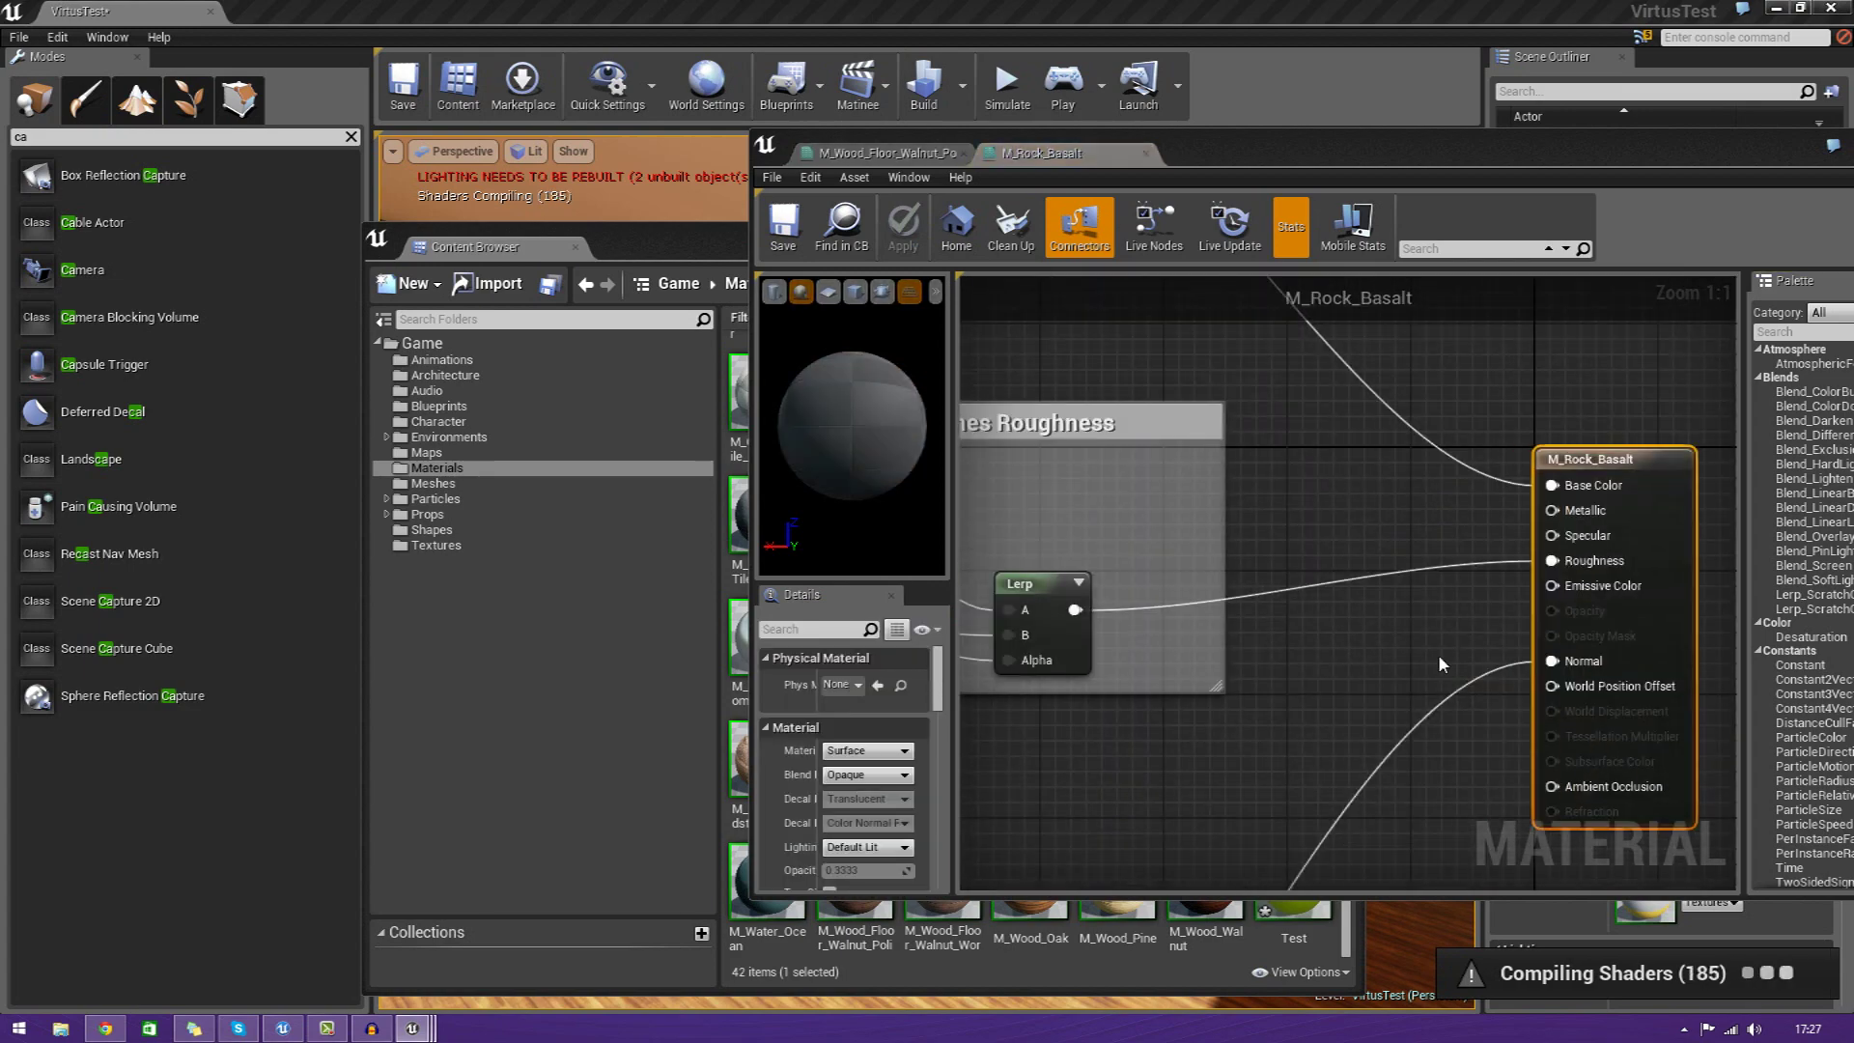
scroll(1352, 691, down, 3)
mouse_move(1289, 697)
right_down()
mouse_move(1449, 706)
mouse_move(1629, 673)
mouse_move(1428, 623)
mouse_move(1474, 420)
mouse_move(1487, 455)
mouse_move(1286, 690)
right_up()
scroll(1298, 562, up, 2)
scroll(1298, 562, down, 4)
scroll(1400, 593, up, 5)
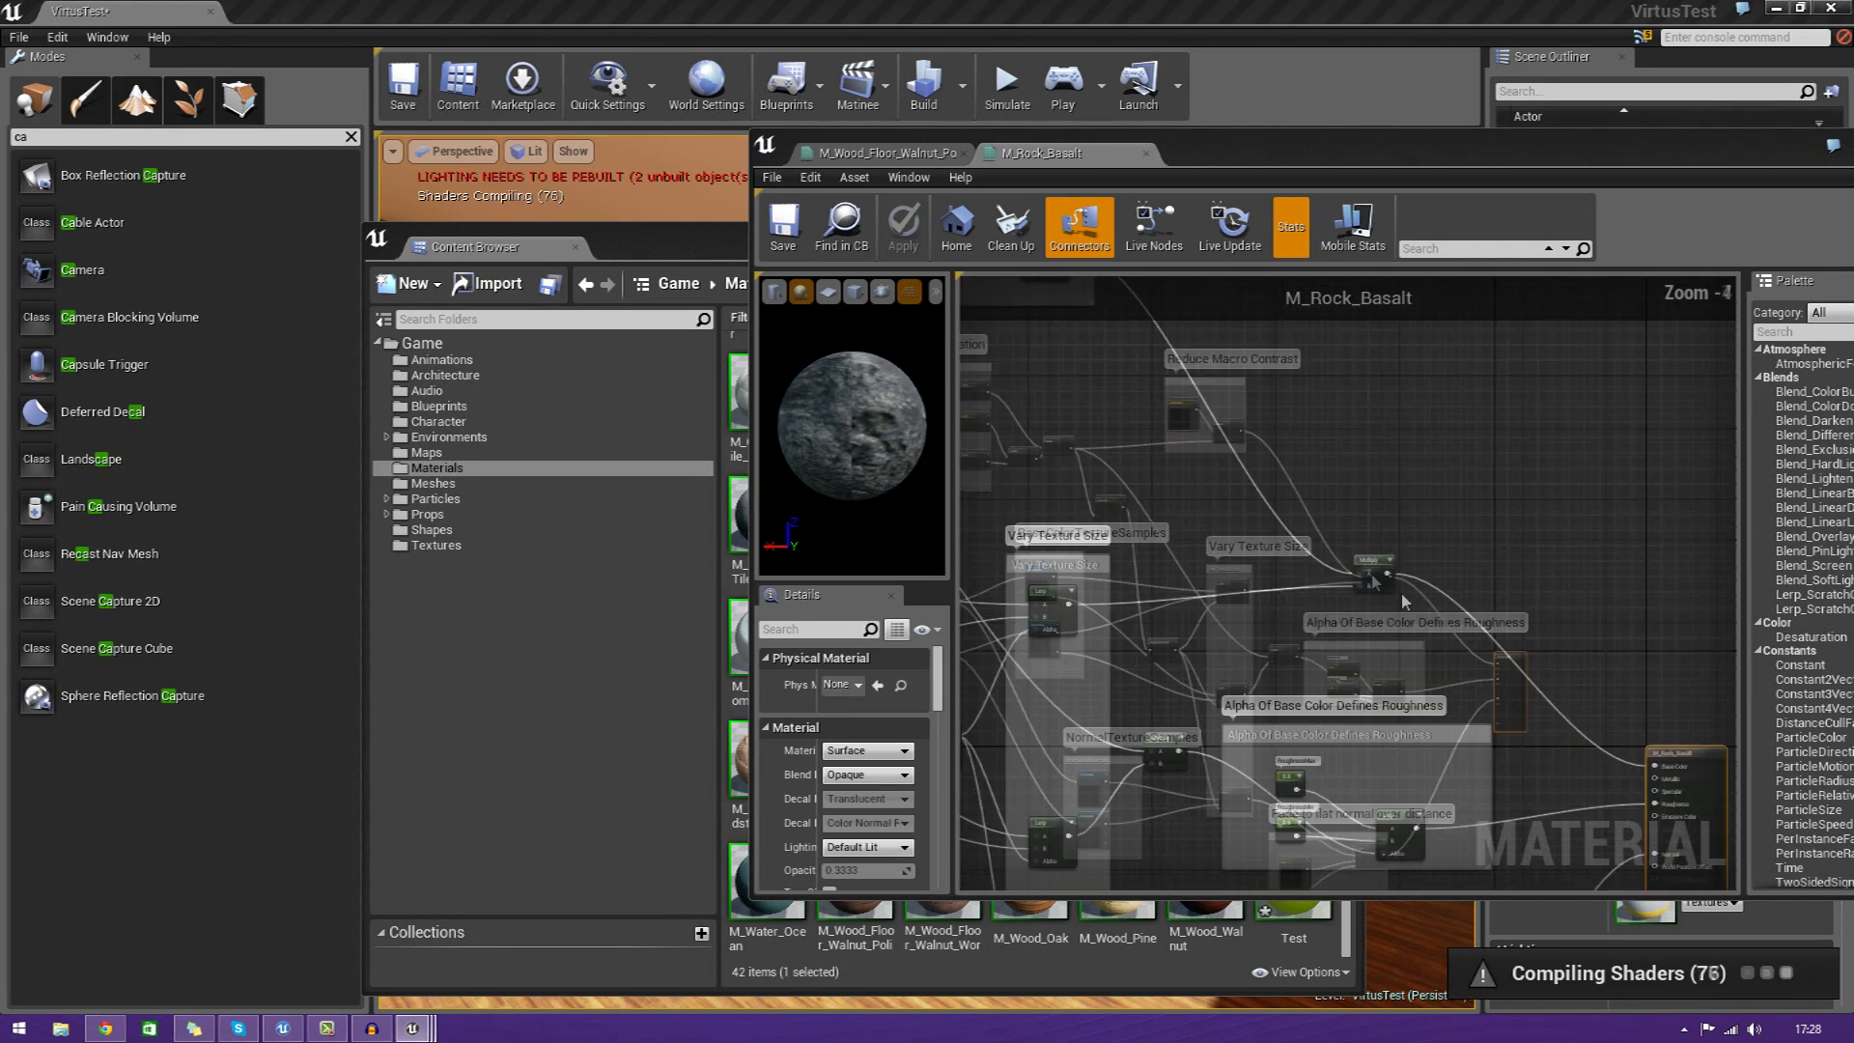
scroll(1398, 622, down, 2)
right_drag(1399, 626, 1579, 547)
scroll(1366, 557, up, 3)
scroll(1366, 557, up, 2)
right_drag(964, 553, 1287, 615)
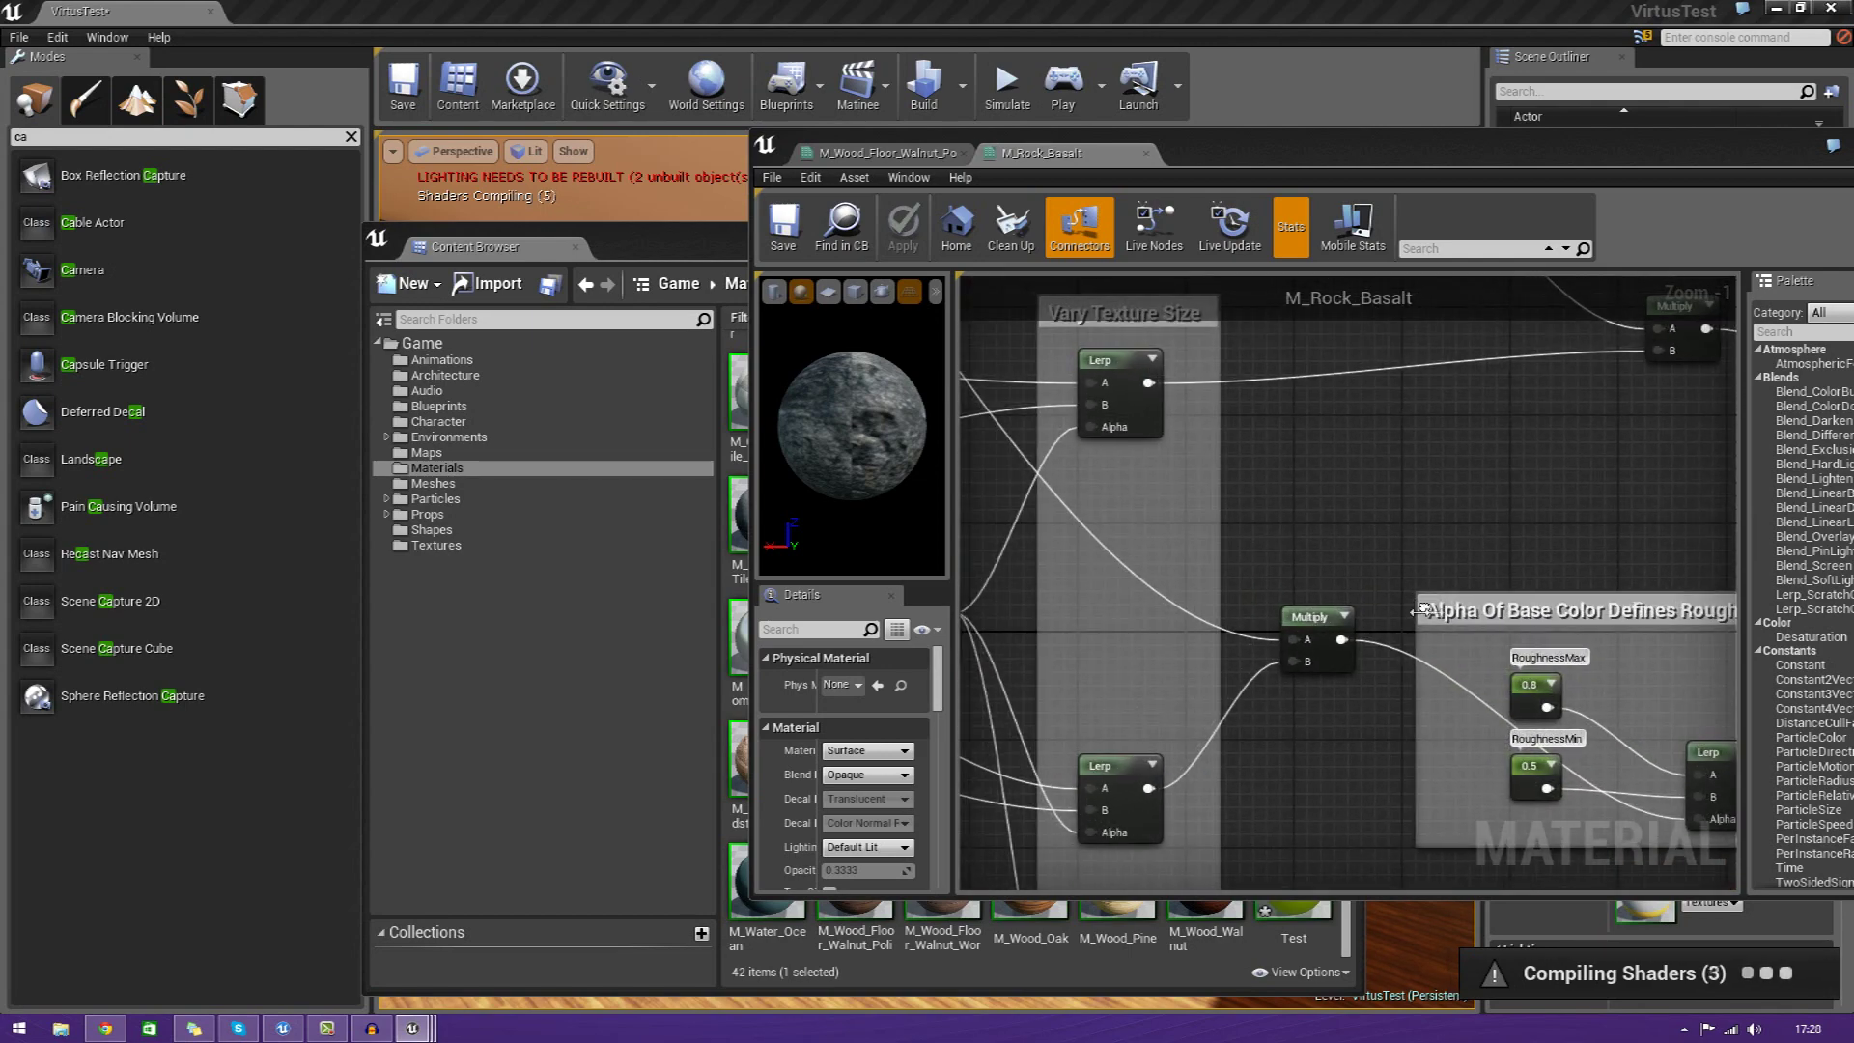
scroll(1287, 615, down, 3)
scroll(1284, 615, down, 3)
right_drag(1338, 404, 1483, 401)
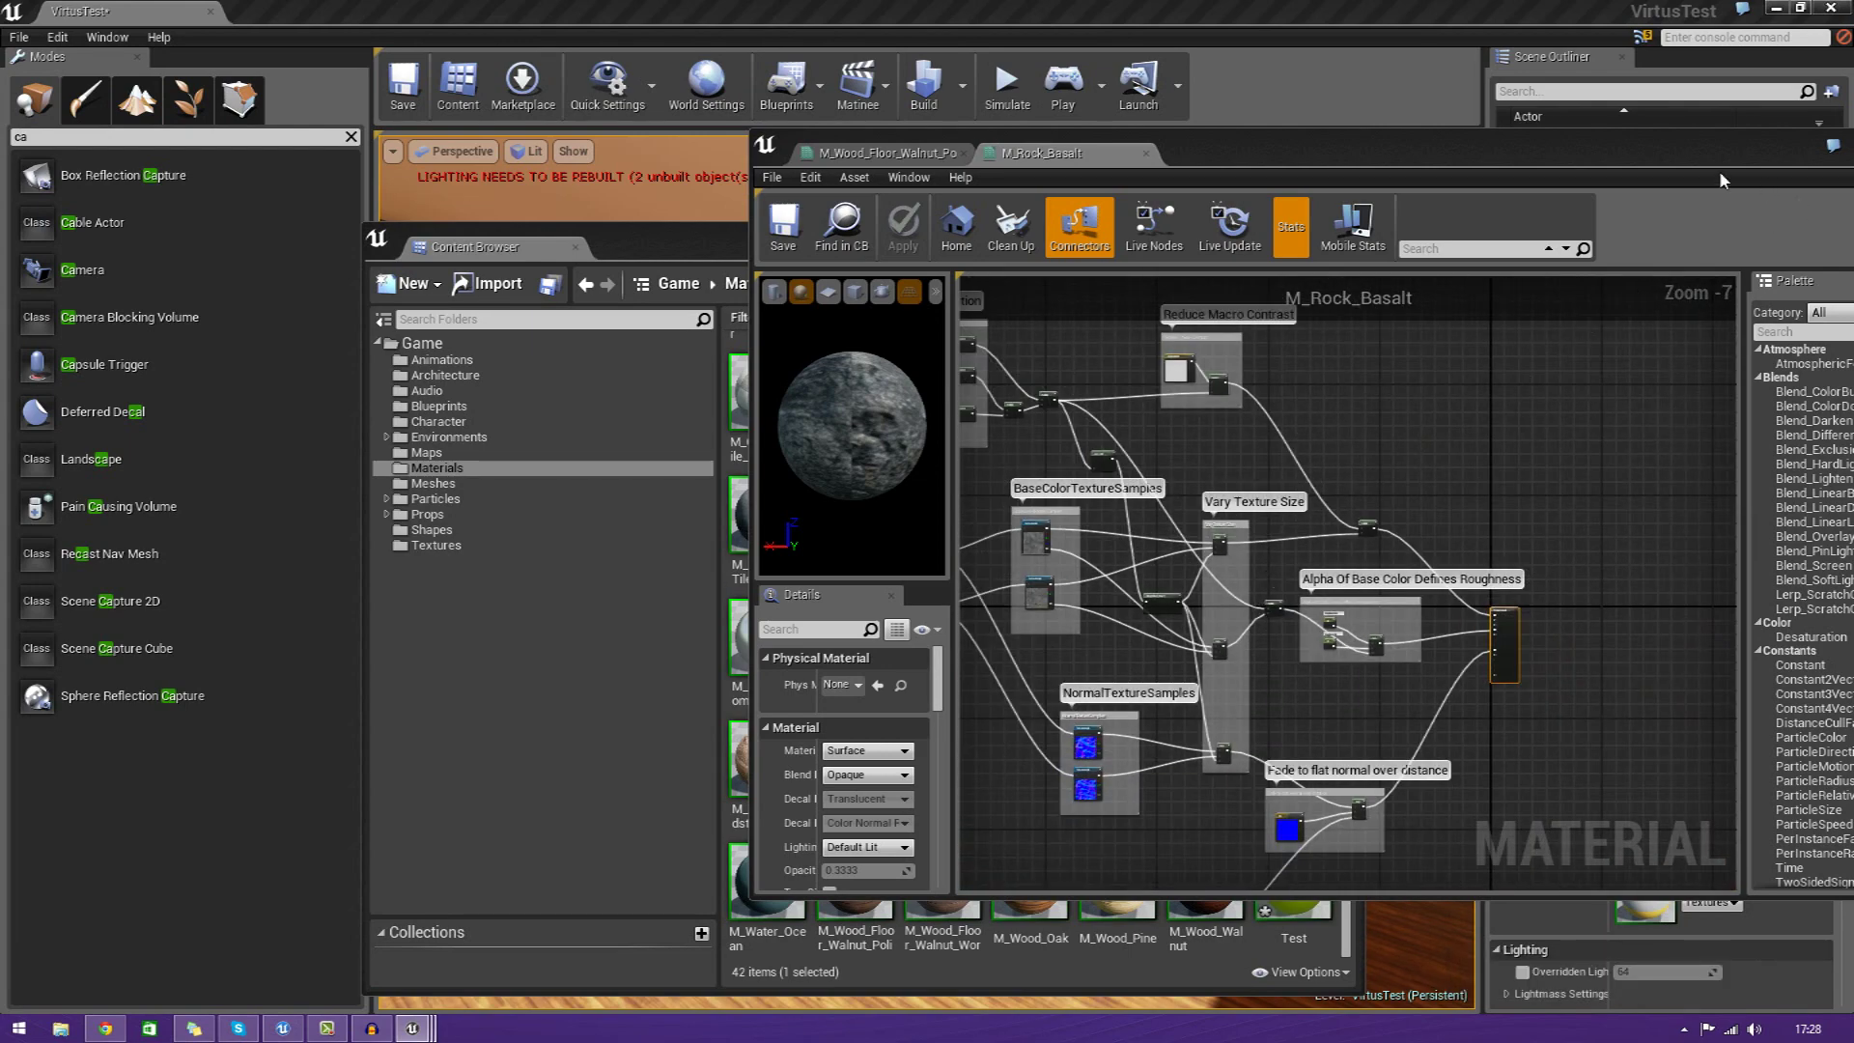
drag(1484, 159, 1101, 262)
click(1458, 247)
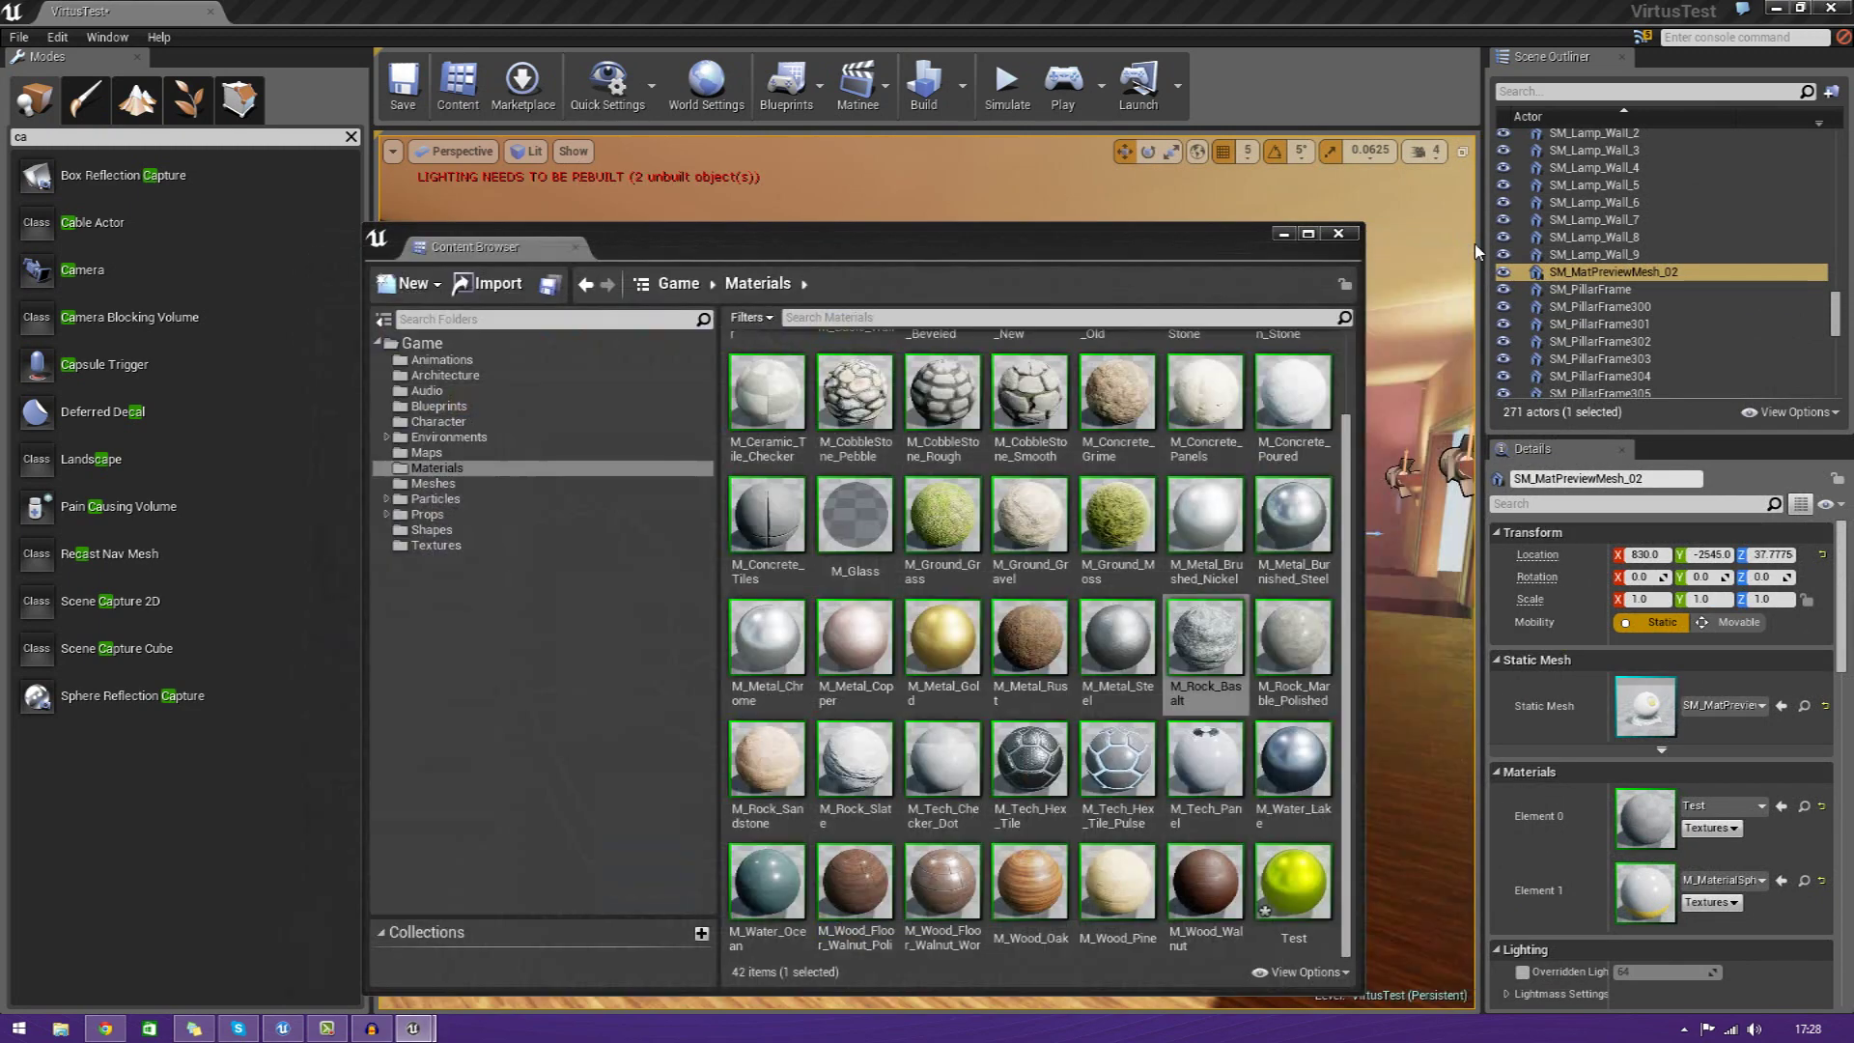
Reopen the Test material and move its main node up beside the Base Color and Metallic constants
double_click(1304, 903)
right_drag(869, 757, 1221, 865)
right_drag(1053, 654, 927, 837)
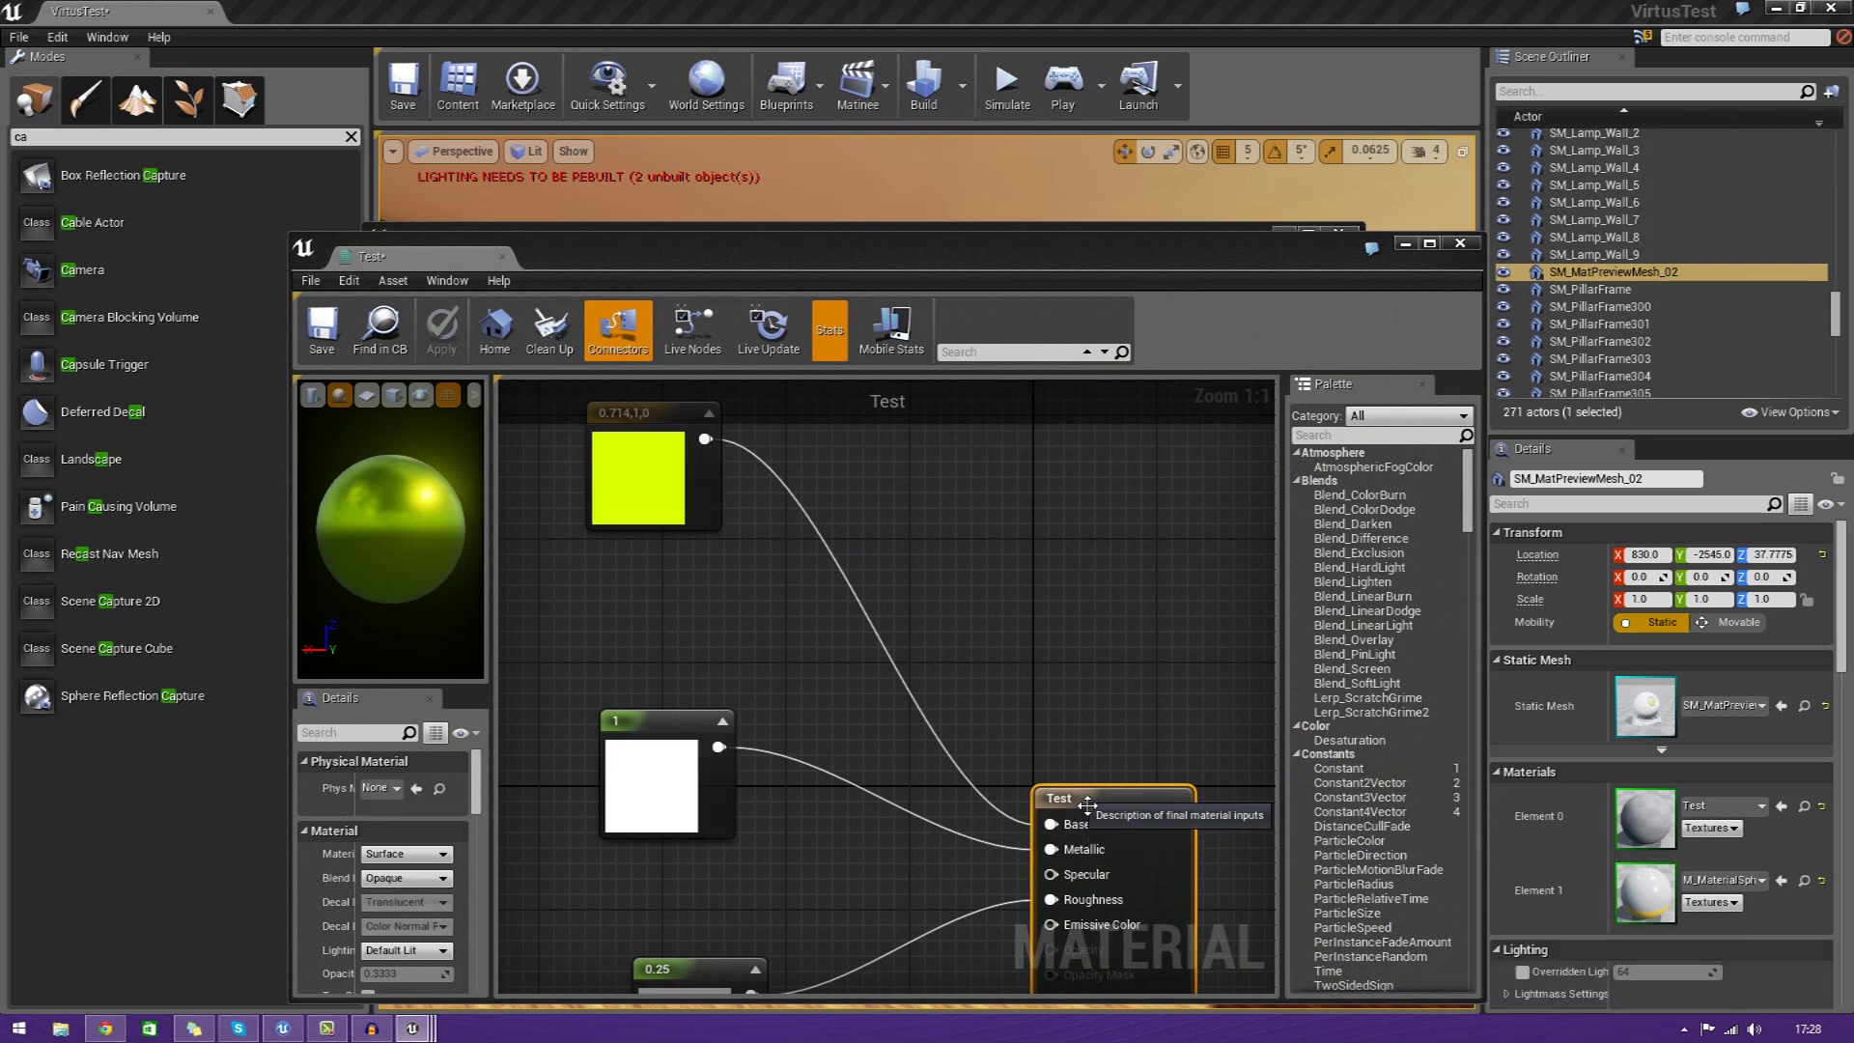
drag(1060, 798, 1120, 533)
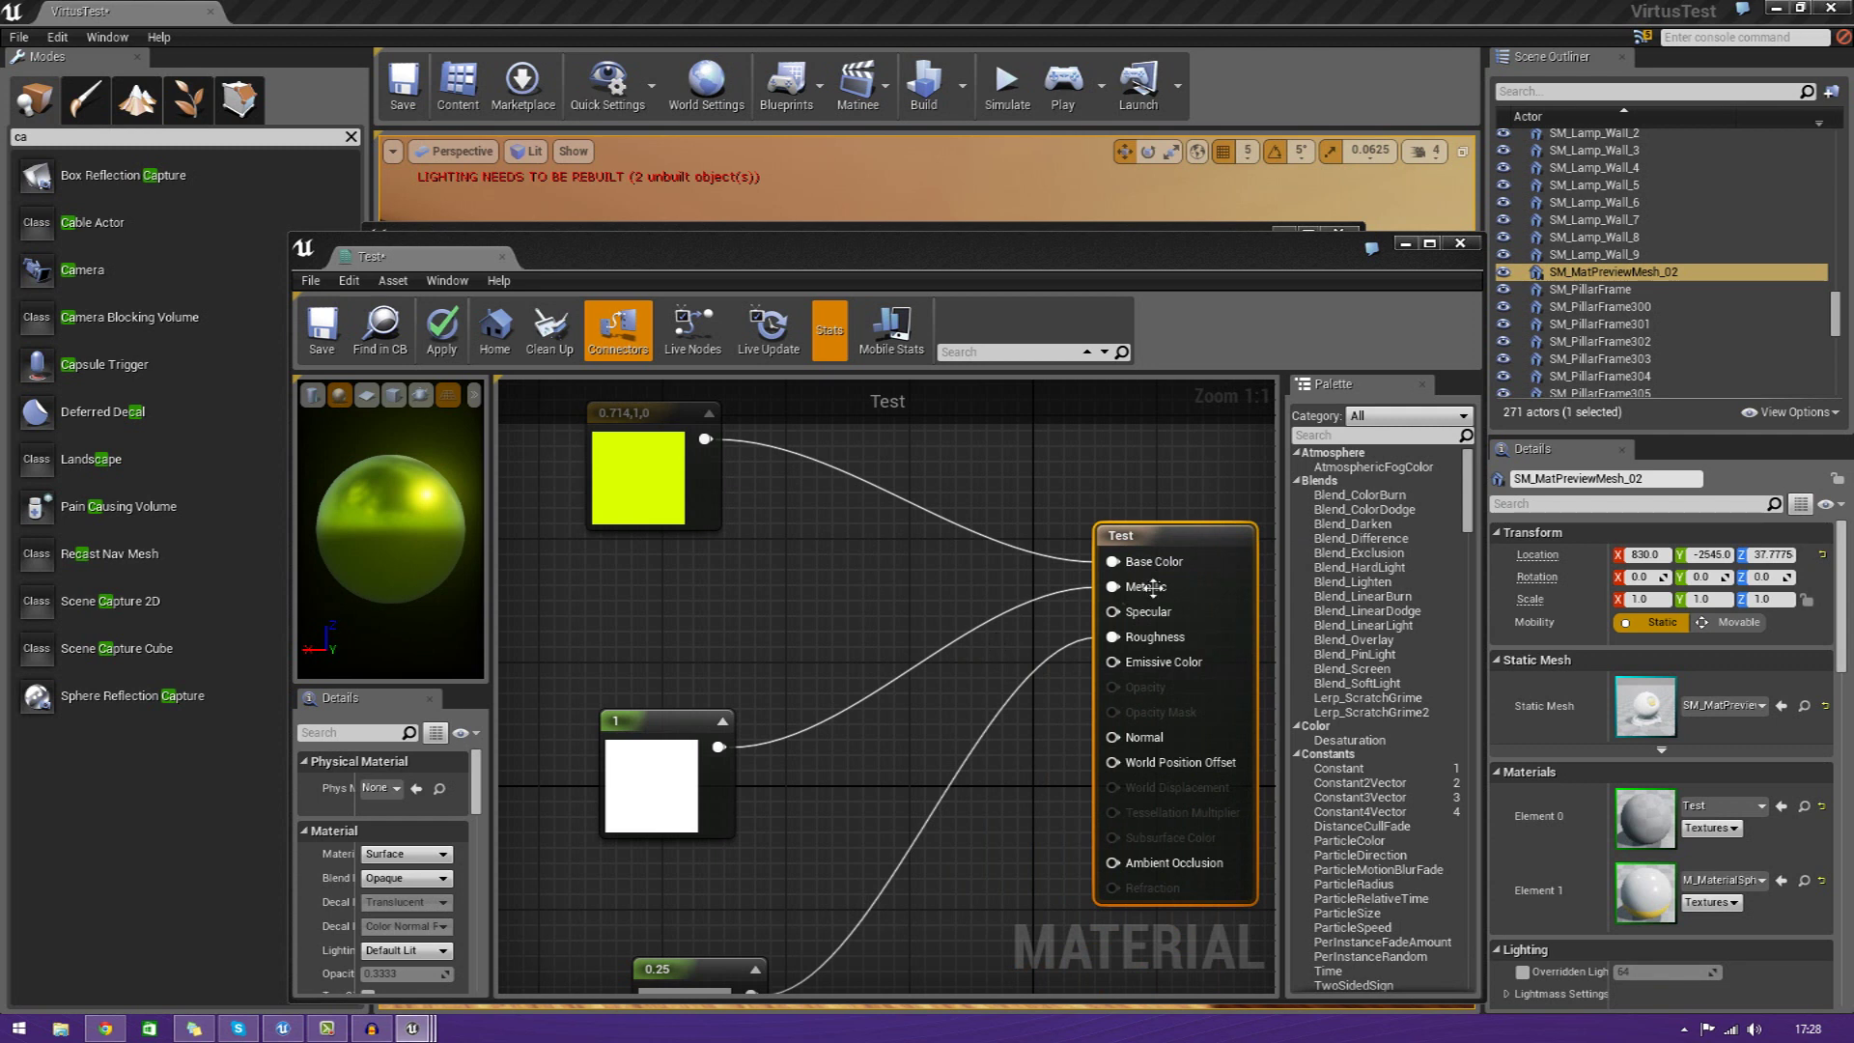